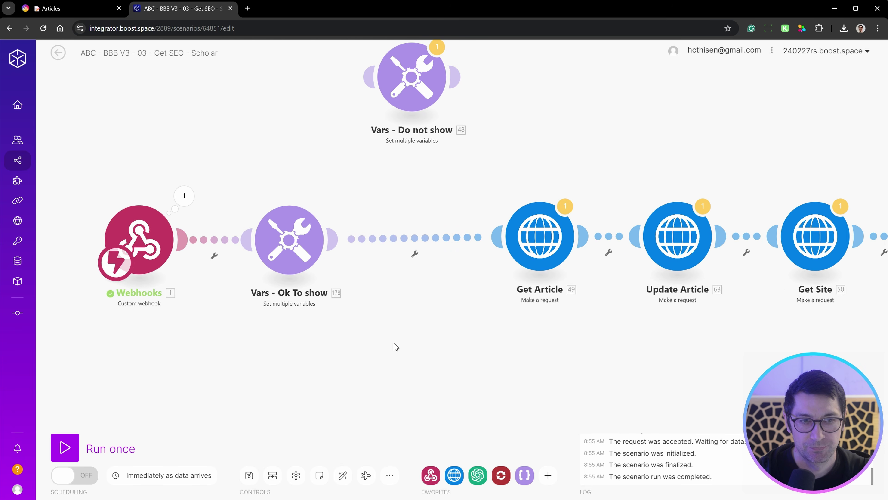
Examine the Webhooks module's settings, including its webhook address, at the start of the Get SEO - Scholar scenario.
{"action": "scroll", "coordinate": [395, 340], "scroll_direction": "down", "scroll_amount": 1}
{"action": "left_click_drag", "start_coordinate": [457, 328], "coordinate": [442, 325]}
{"action": "scroll", "coordinate": [444, 329], "scroll_direction": "down", "scroll_amount": 1}
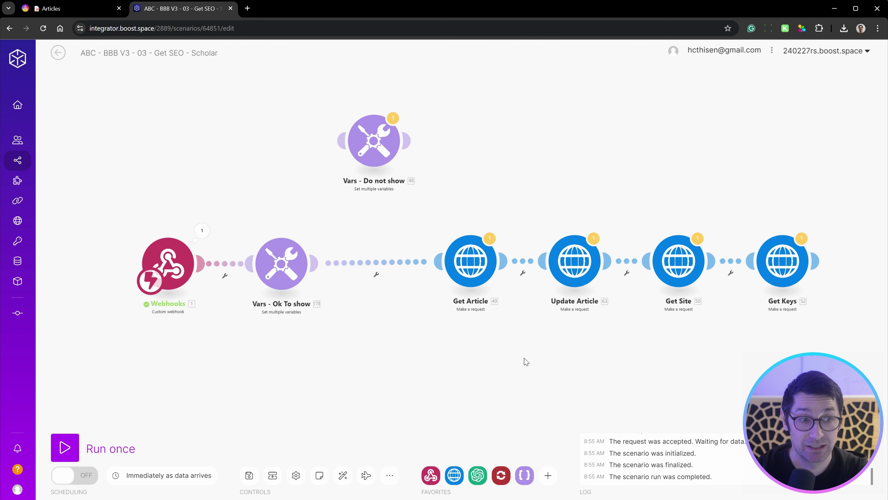
{"action": "scroll", "coordinate": [450, 351], "scroll_direction": "up", "scroll_amount": 3}
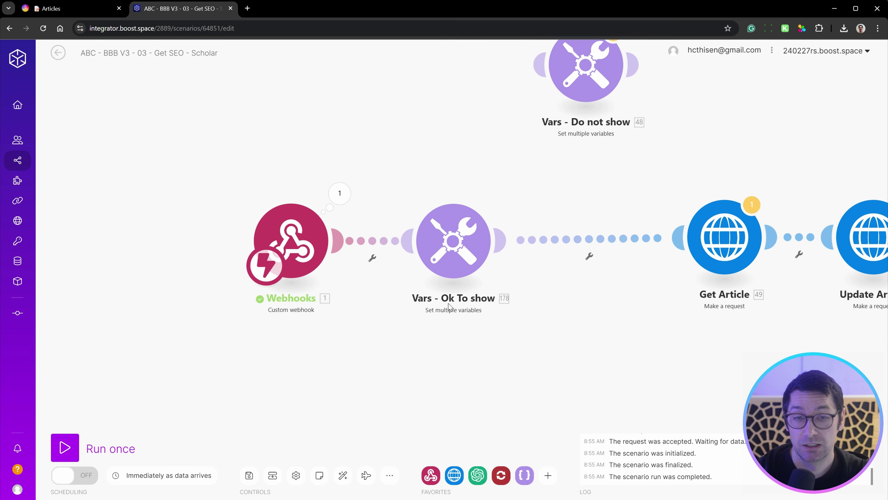
{"action": "left_click_drag", "start_coordinate": [585, 327], "coordinate": [535, 322]}
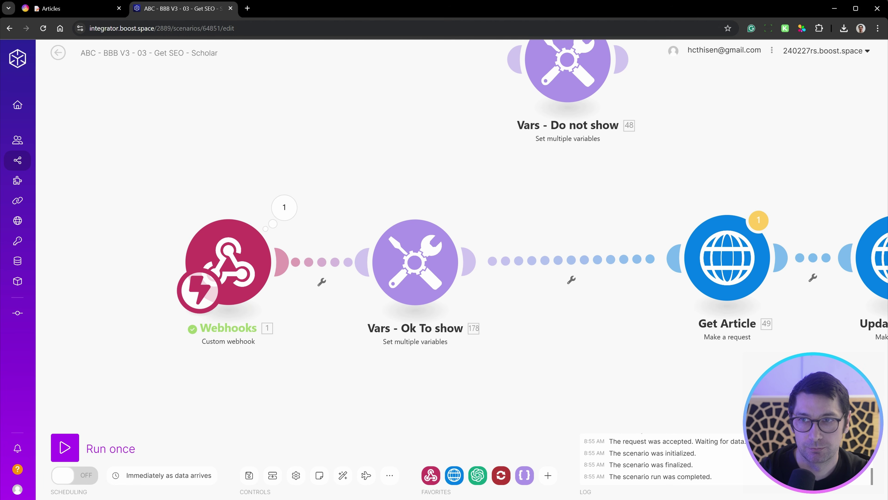
{"action": "left_click", "coordinate": [232, 253]}
{"action": "left_click_drag", "start_coordinate": [411, 268], "coordinate": [433, 276]}
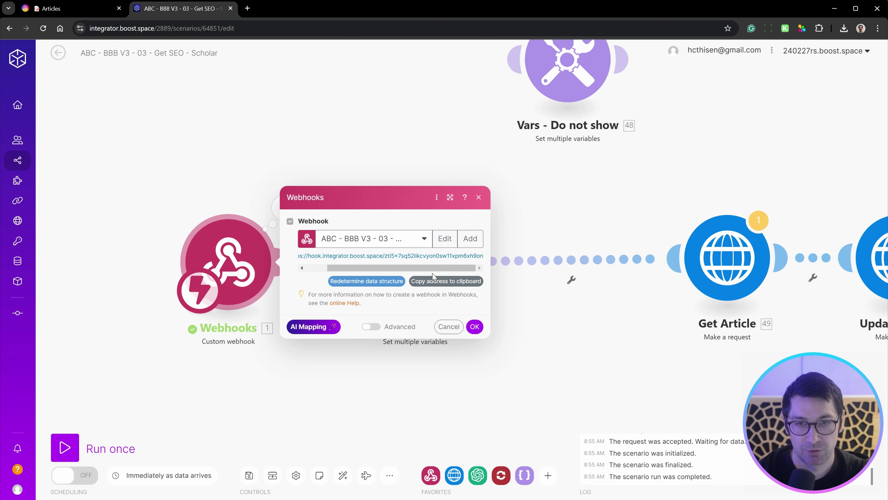
{"action": "left_click", "coordinate": [179, 114]}
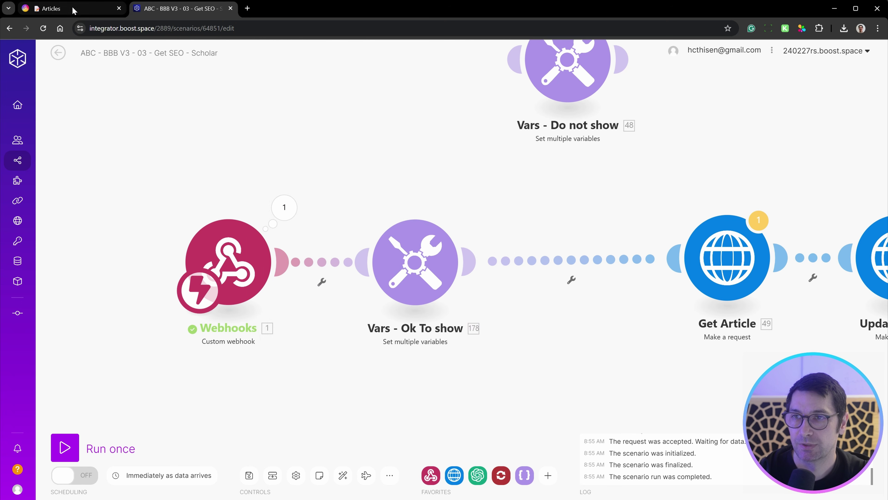
Switch to AITable and review the Send web request action of the 3 - Get SEO automation.
{"action": "left_click", "coordinate": [70, 9]}
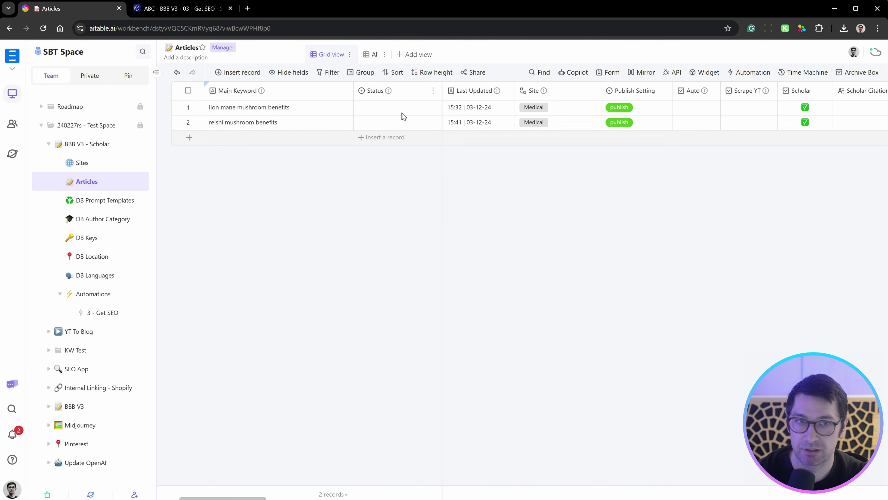
{"action": "left_click", "coordinate": [106, 313]}
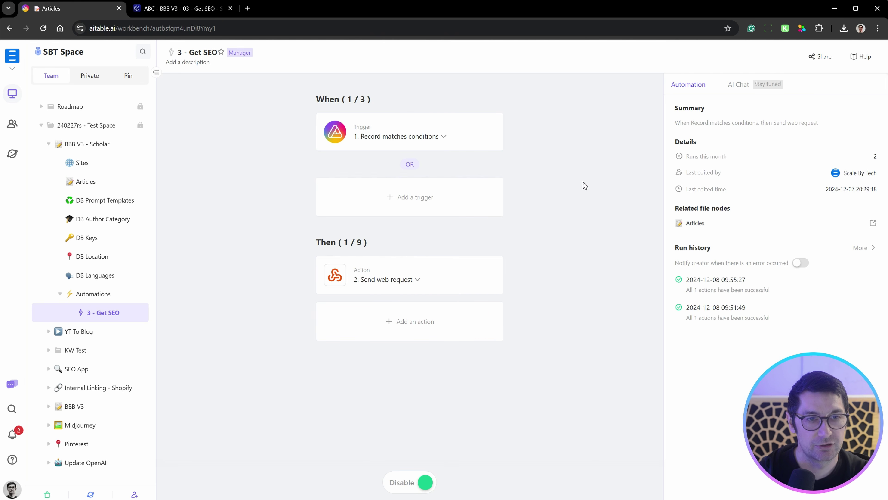
{"action": "left_click", "coordinate": [451, 275]}
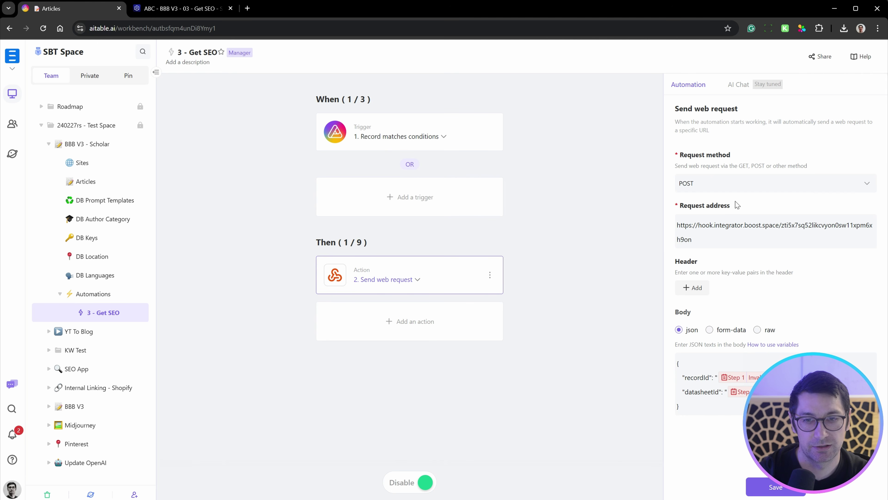
{"action": "left_click", "coordinate": [605, 244]}
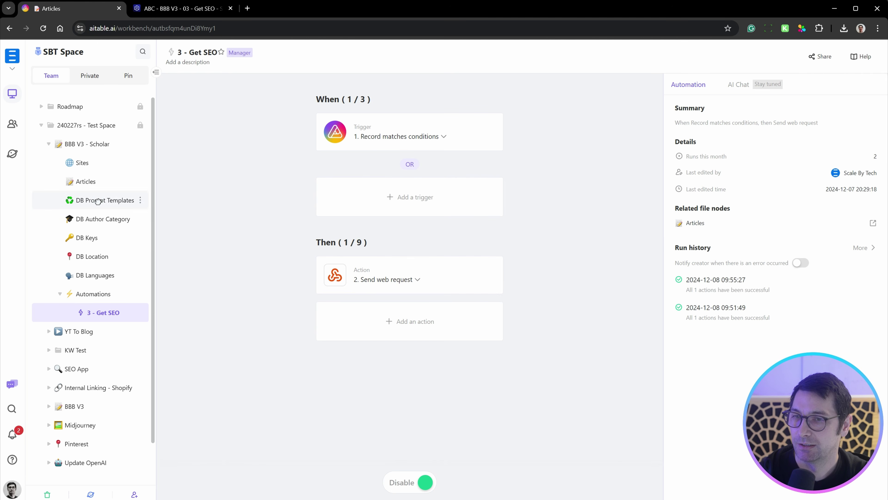
Examine the Status options for the lion mane mushroom benefits record in the Articles datasheet.
{"action": "left_click", "coordinate": [86, 181]}
{"action": "left_click", "coordinate": [400, 108]}
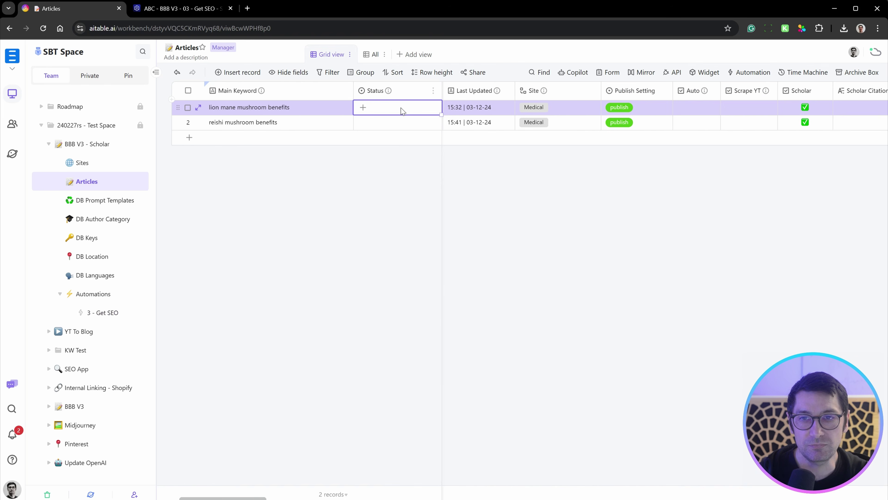
{"action": "left_click", "coordinate": [409, 109]}
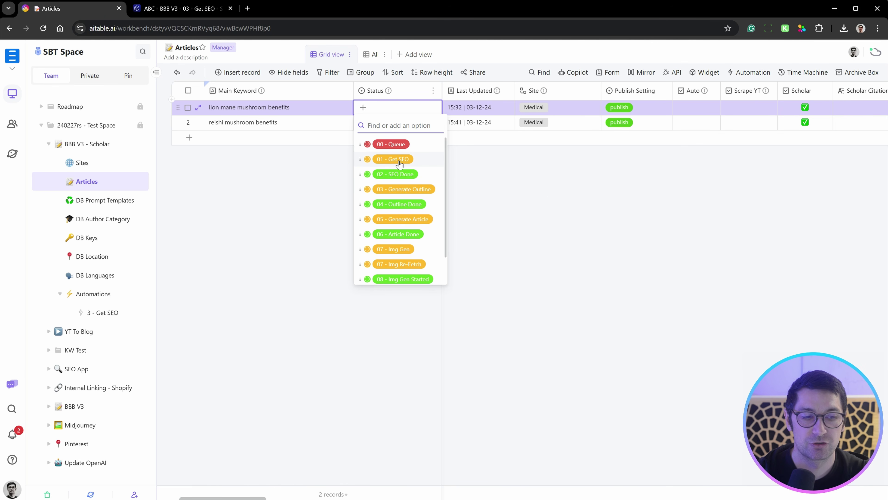
{"action": "left_click", "coordinate": [545, 193]}
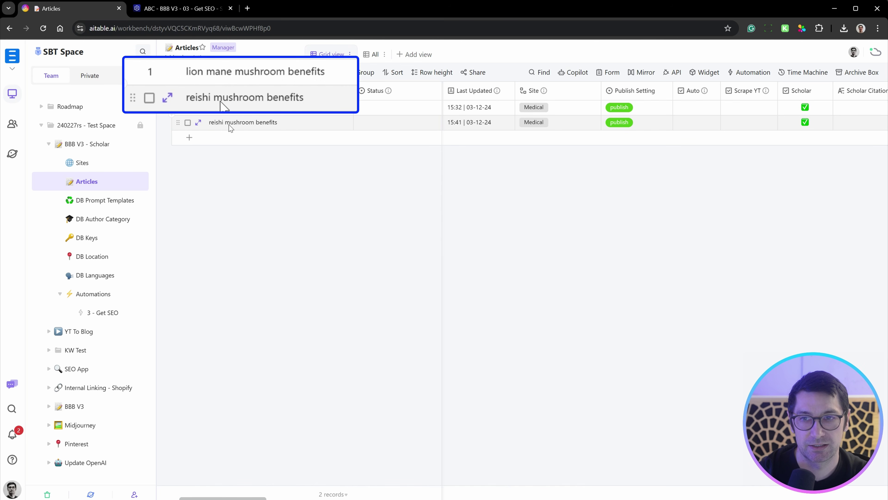
{"action": "left_click", "coordinate": [418, 110]}
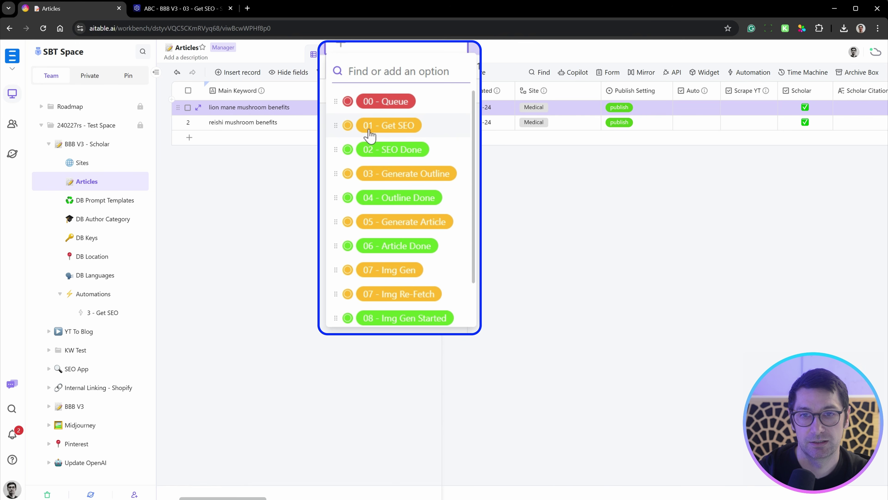
{"action": "left_click", "coordinate": [524, 167]}
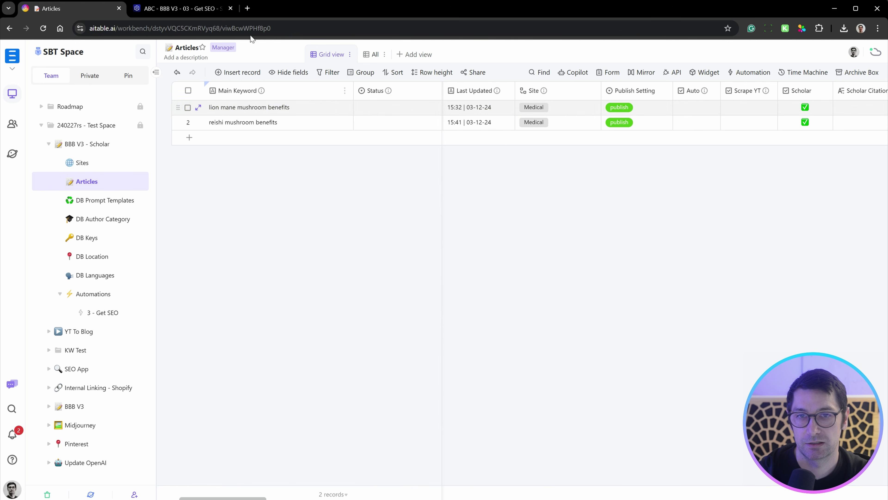
Switch back to the Boost.space scenario and inspect the output bundle of the Webhooks module's last run.
{"action": "left_click", "coordinate": [200, 11]}
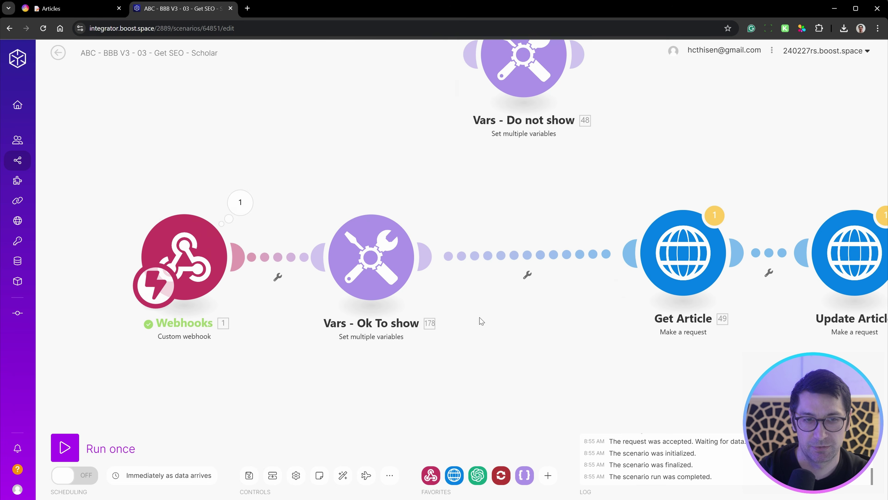
{"action": "left_click", "coordinate": [166, 203]}
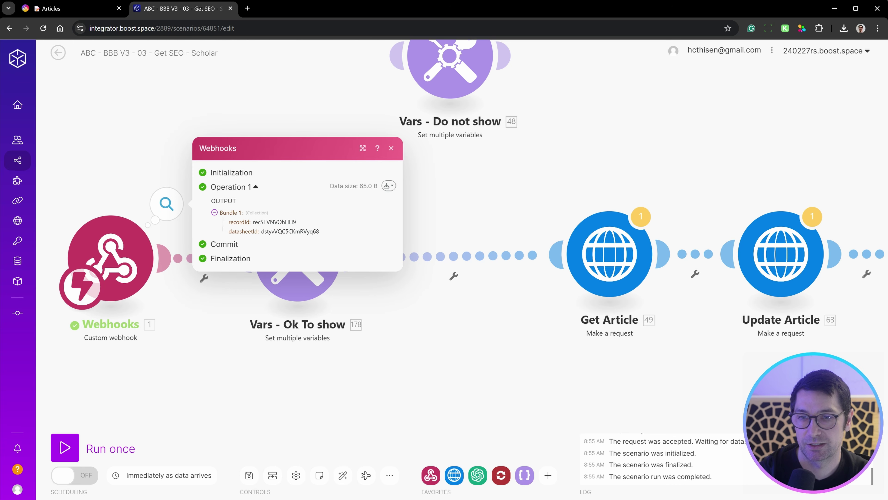
{"action": "left_click", "coordinate": [461, 326]}
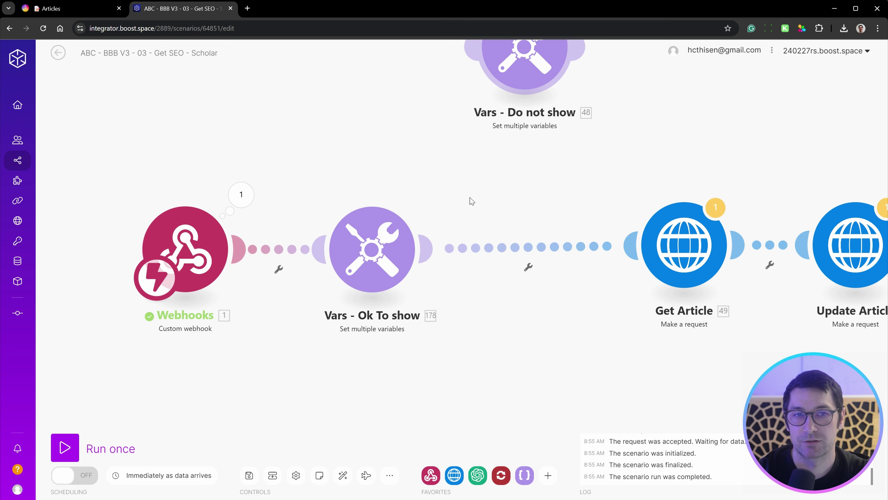
Review the variables in the Vars - Ok To show module, from the AiTable key and datasheet IDs to Summary.
{"action": "left_click", "coordinate": [374, 250]}
{"action": "left_click_drag", "start_coordinate": [567, 165], "coordinate": [466, 173]}
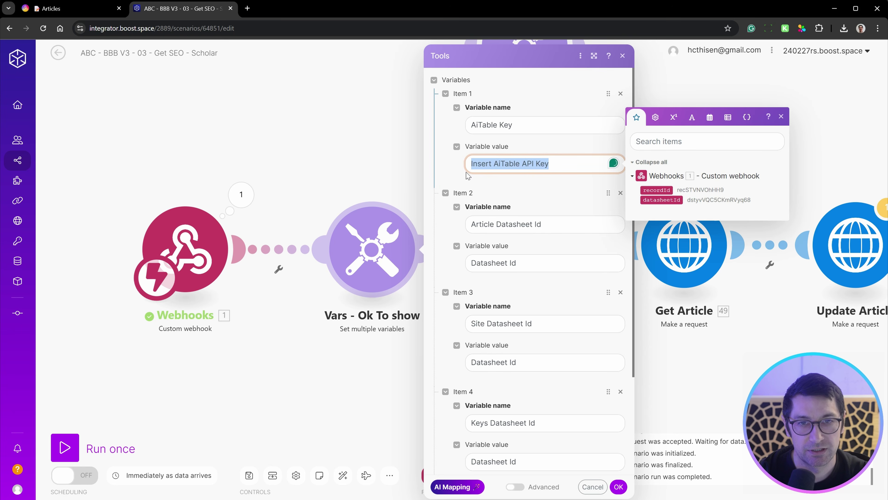
{"action": "scroll", "coordinate": [545, 155], "scroll_direction": "down", "scroll_amount": 3}
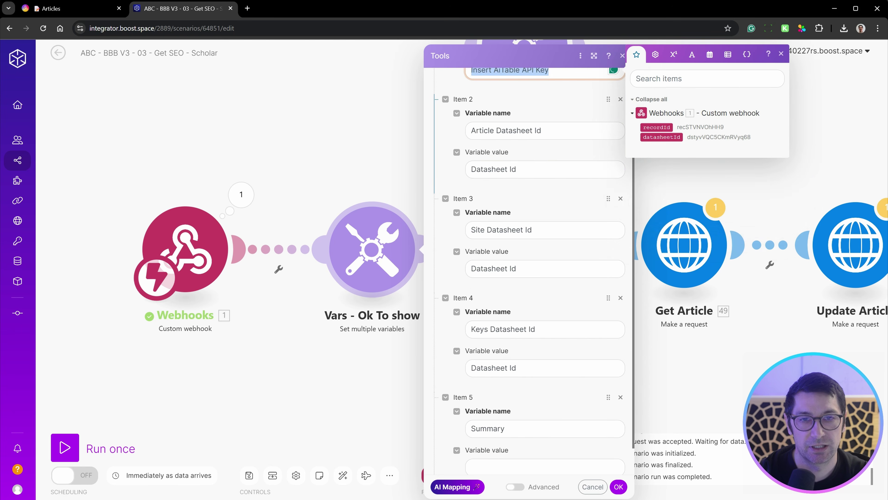
{"action": "left_click_drag", "start_coordinate": [544, 170], "coordinate": [446, 174]}
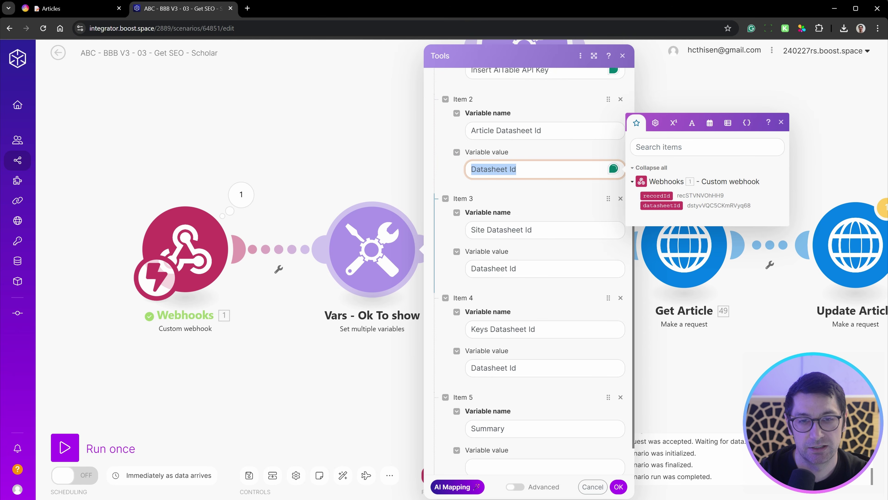
{"action": "left_click_drag", "start_coordinate": [540, 270], "coordinate": [443, 273]}
{"action": "scroll", "coordinate": [546, 221], "scroll_direction": "down", "scroll_amount": 2}
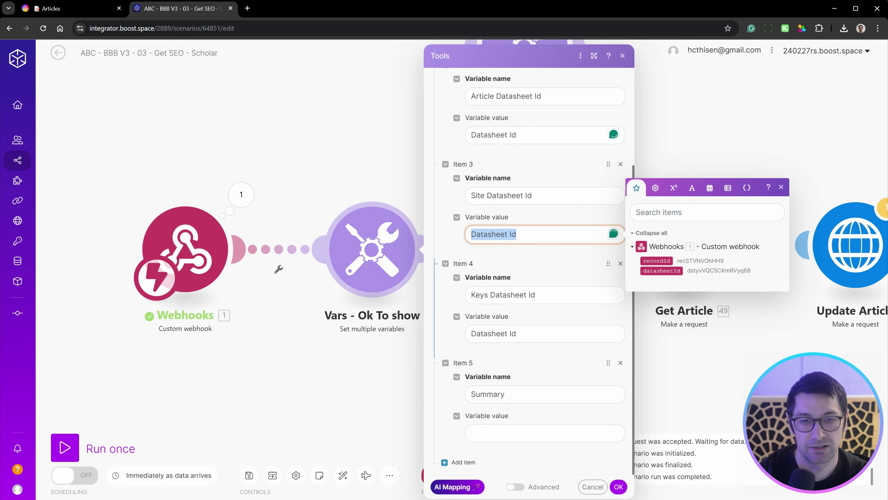
{"action": "left_click_drag", "start_coordinate": [542, 334], "coordinate": [446, 336]}
{"action": "left_click", "coordinate": [516, 447]}
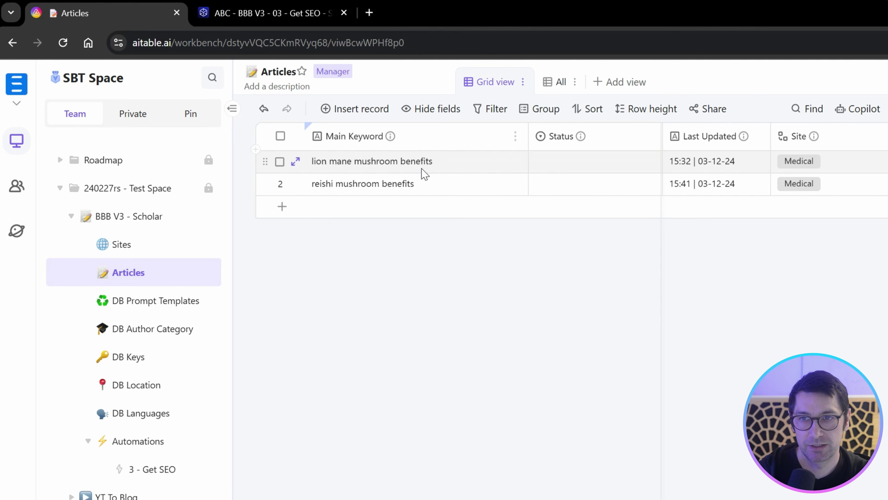
Switch to AITable and locate the Articles datasheet ID in the page address.
{"action": "double_click", "coordinate": [305, 42]}
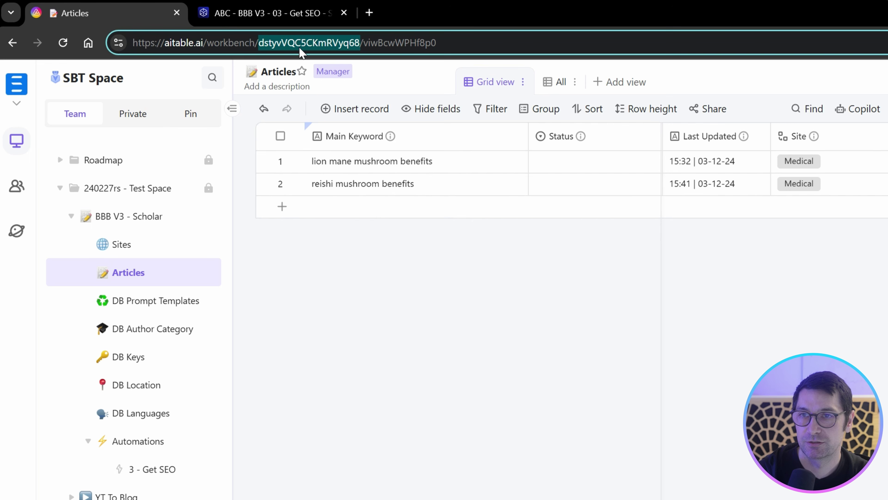
{"action": "left_click", "coordinate": [507, 415]}
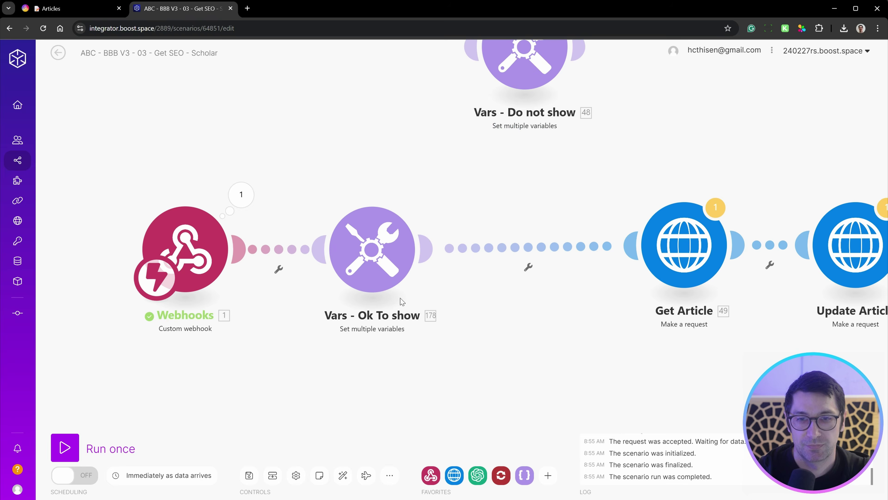
Return to the Boost.space scenario and examine the Get Article module's request URL, headers and body settings.
{"action": "left_click_drag", "start_coordinate": [638, 306], "coordinate": [401, 307]}
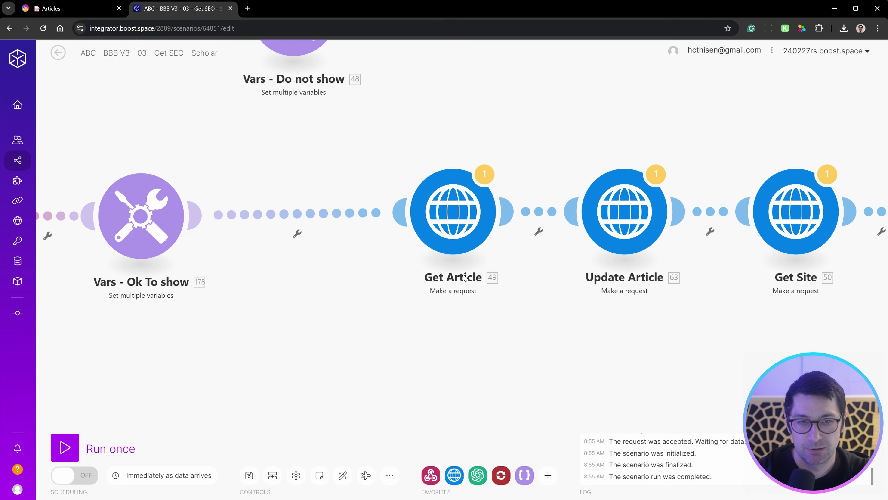
{"action": "left_click_drag", "start_coordinate": [492, 300], "coordinate": [286, 306]}
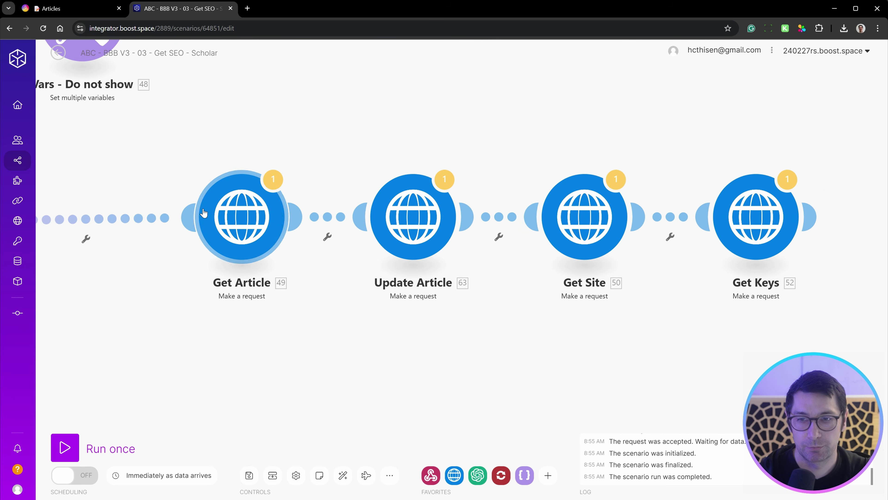
{"action": "left_click", "coordinate": [251, 231]}
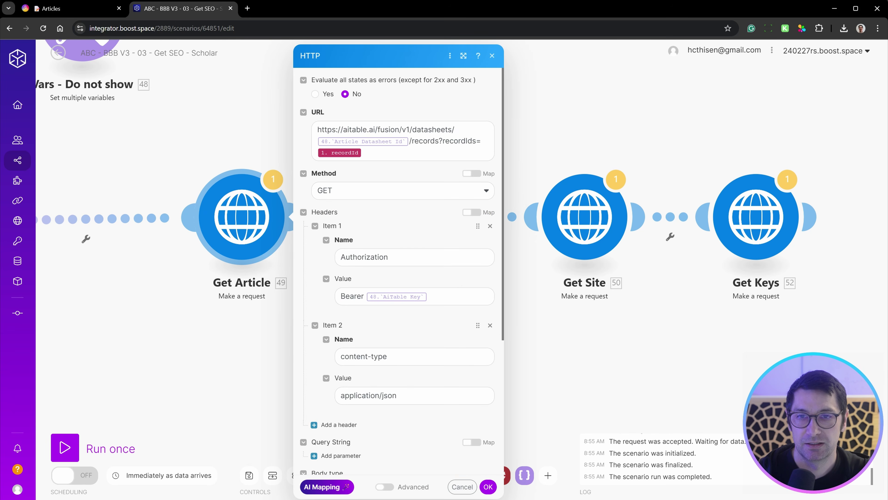
{"action": "left_click_drag", "start_coordinate": [325, 130], "coordinate": [429, 154]}
{"action": "left_click", "coordinate": [364, 153]}
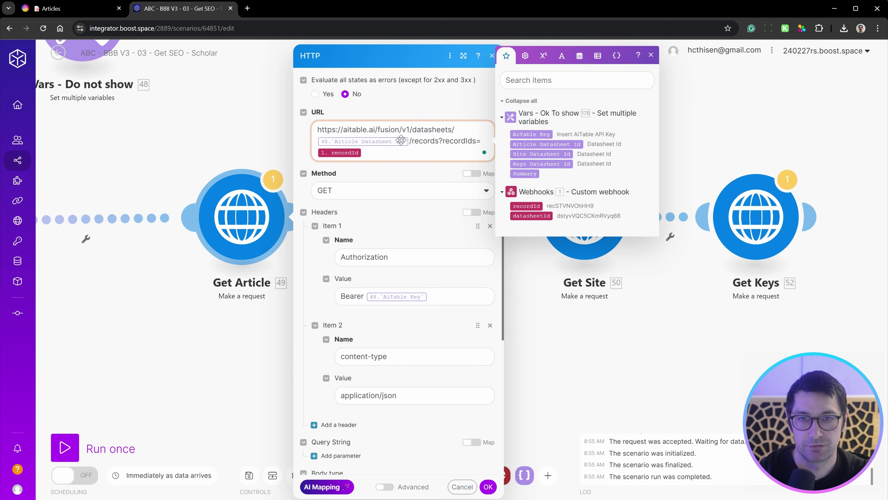
{"action": "scroll", "coordinate": [399, 136], "scroll_direction": "down", "scroll_amount": 5}
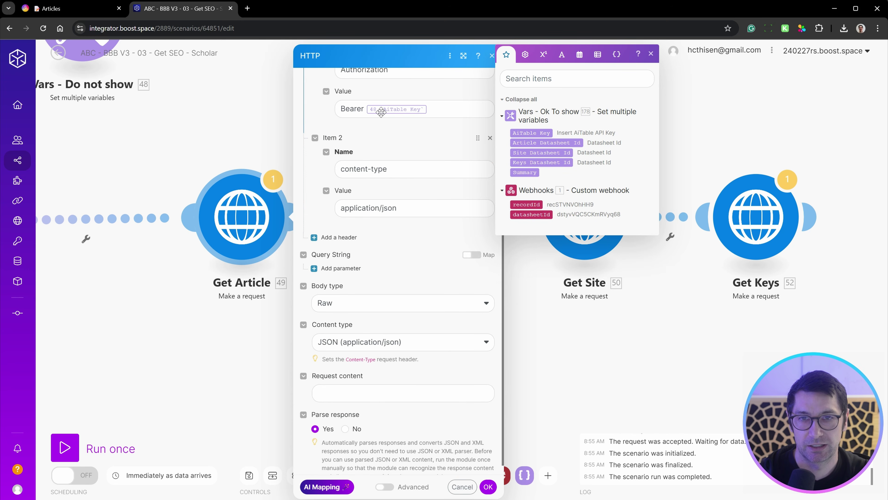
{"action": "scroll", "coordinate": [421, 162], "scroll_direction": "down", "scroll_amount": 1}
{"action": "left_click", "coordinate": [267, 287]}
Examine the Update Article module's request content, focusing on the State and Last Updated fields.
{"action": "left_click", "coordinate": [401, 240]}
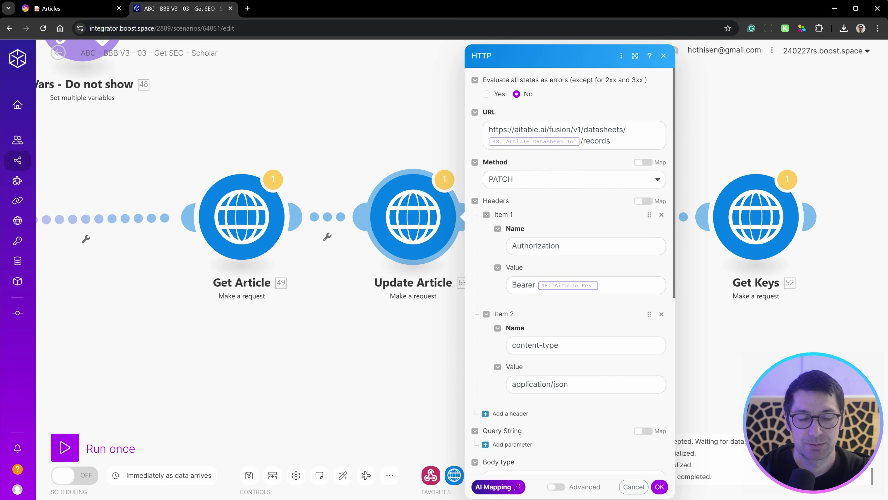
{"action": "scroll", "coordinate": [616, 267], "scroll_direction": "down", "scroll_amount": 8}
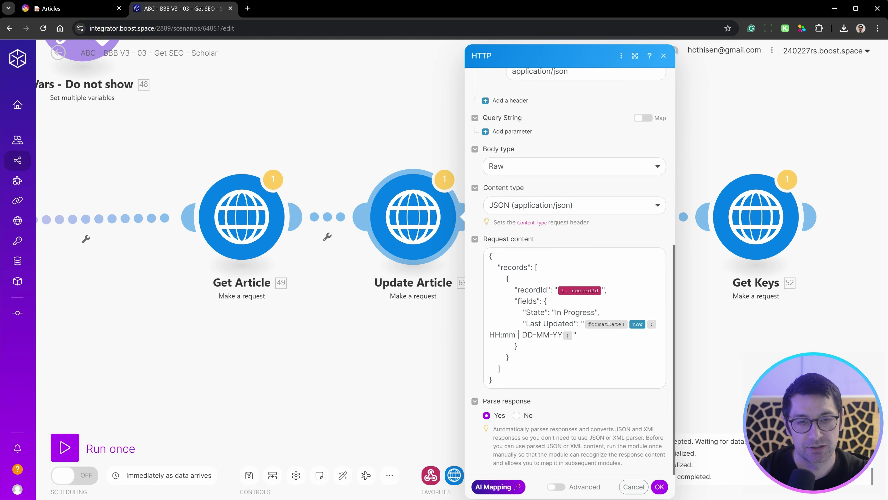
{"action": "left_click_drag", "start_coordinate": [522, 312], "coordinate": [570, 324]}
{"action": "left_click", "coordinate": [553, 324]}
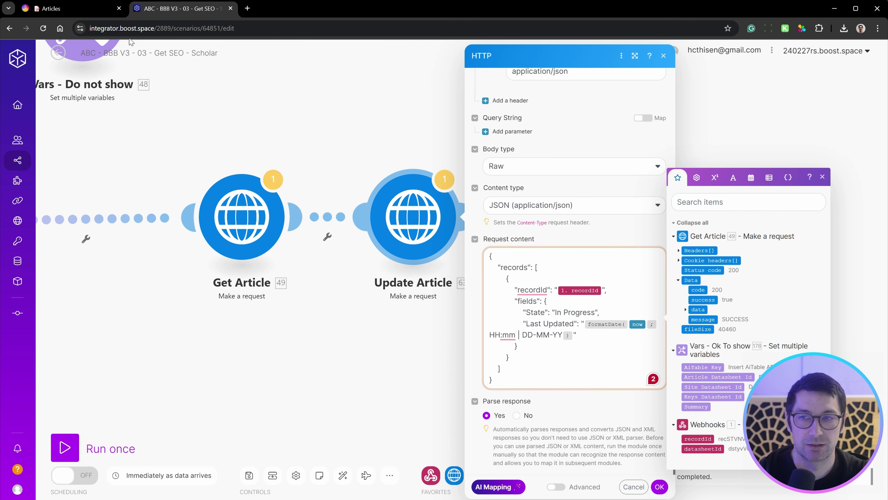
Check the State options of the lion mane mushroom benefits record in AITable's Articles datasheet, then return to the scenario.
{"action": "left_click", "coordinate": [75, 8]}
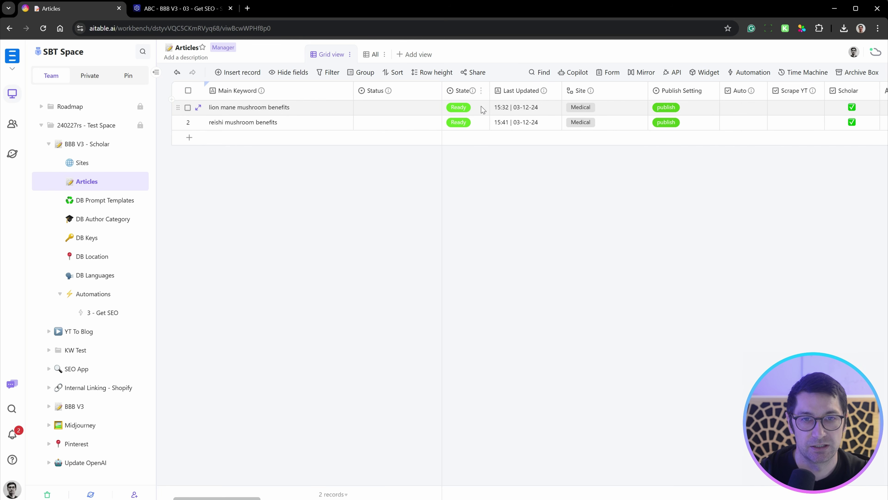
{"action": "left_click", "coordinate": [483, 109]}
{"action": "left_click", "coordinate": [483, 109]}
{"action": "left_click", "coordinate": [630, 170]}
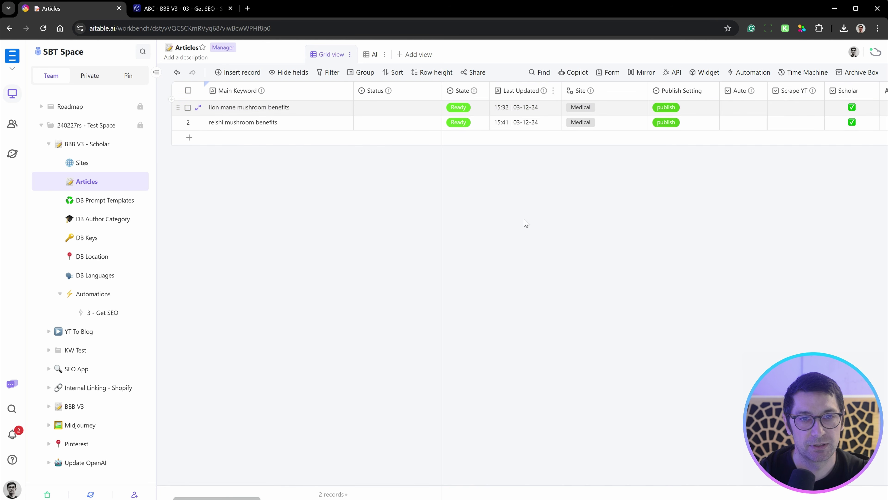
{"action": "left_click", "coordinate": [189, 9]}
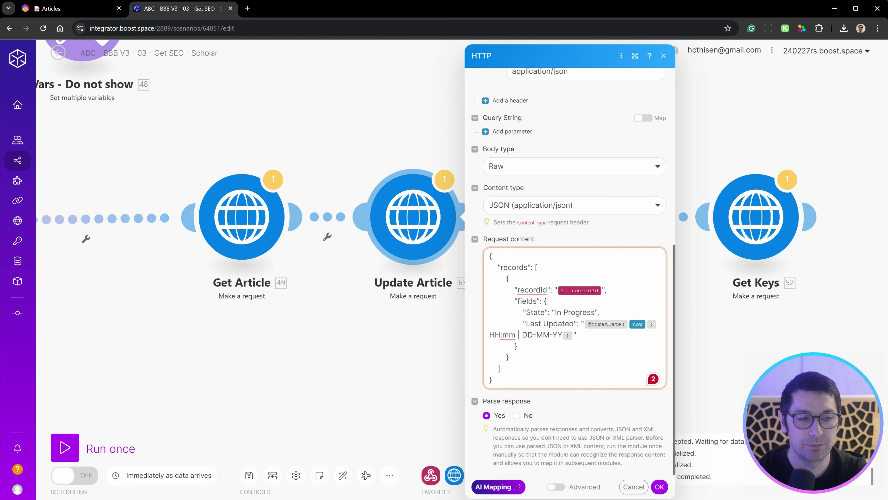
Examine the Get Site module's request URL and the related Sites datasheet in AITable, then return to the Boost.space scenario.
{"action": "left_click", "coordinate": [254, 351]}
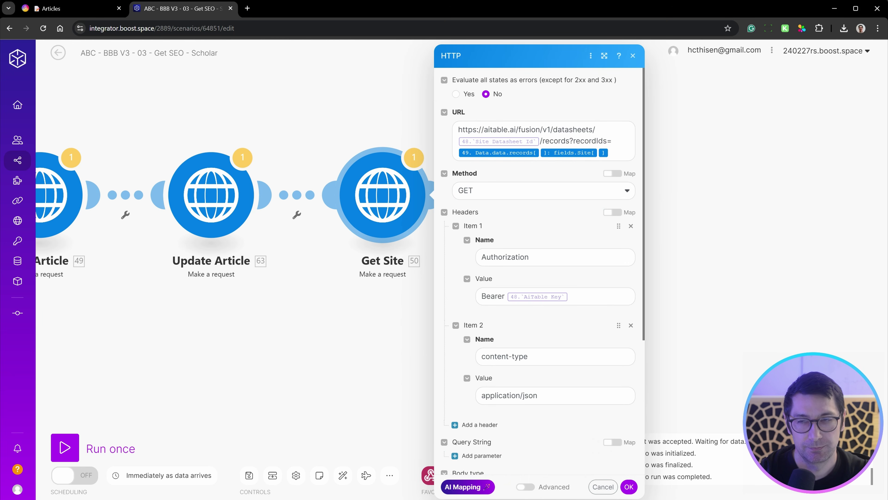
{"action": "left_click", "coordinate": [97, 13]}
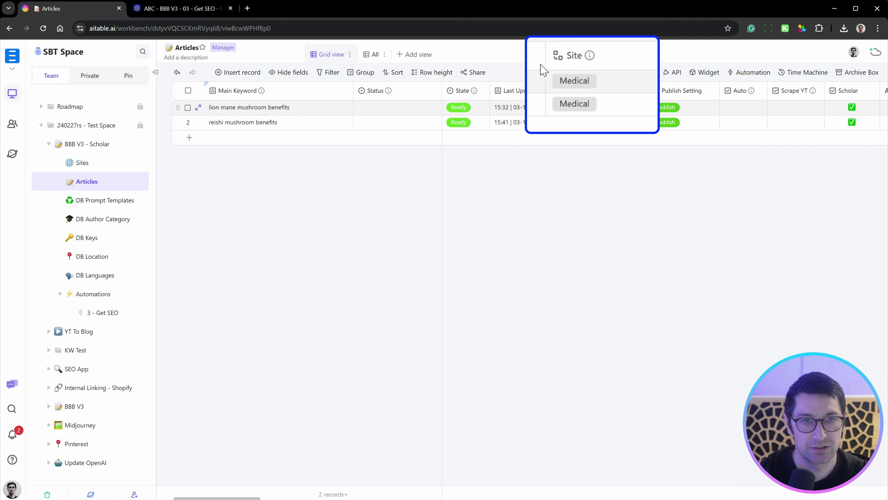
{"action": "left_click", "coordinate": [101, 165]}
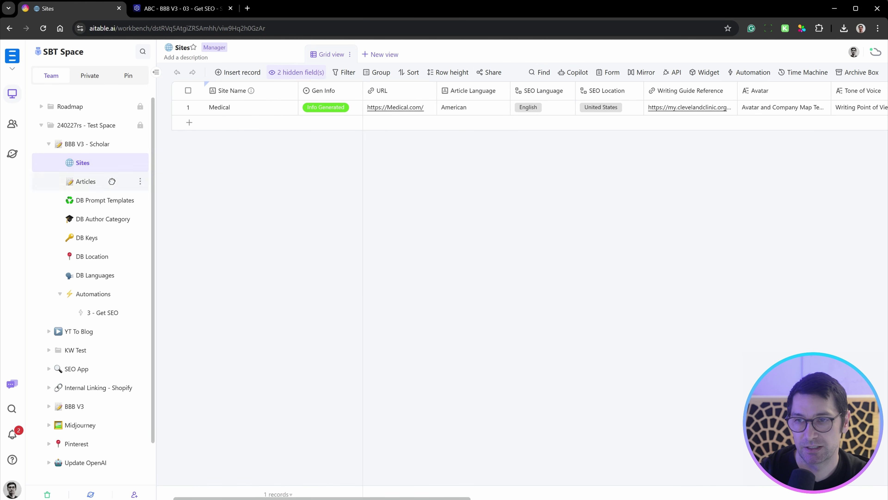
{"action": "left_click", "coordinate": [86, 182]}
{"action": "left_click", "coordinate": [176, 10]}
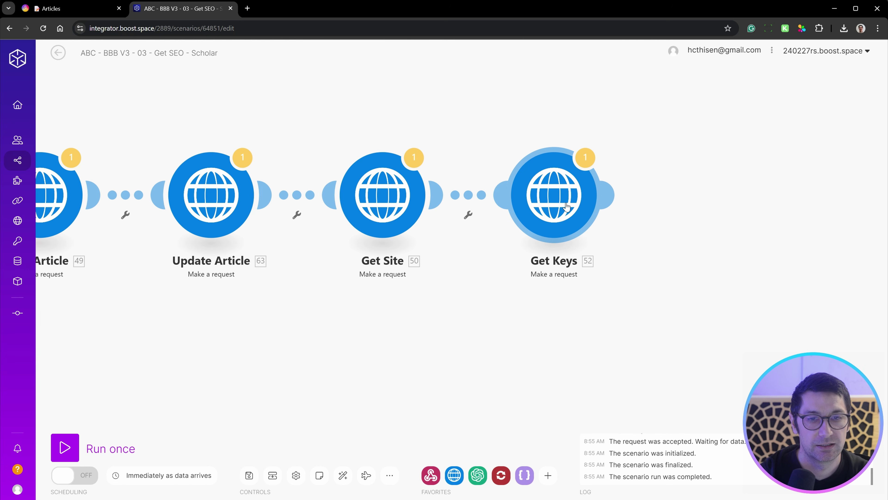
Examine the Get Keys module's request URL, focusing on the filter formula that finds DataForSEOHash by Name.
{"action": "left_click", "coordinate": [554, 208]}
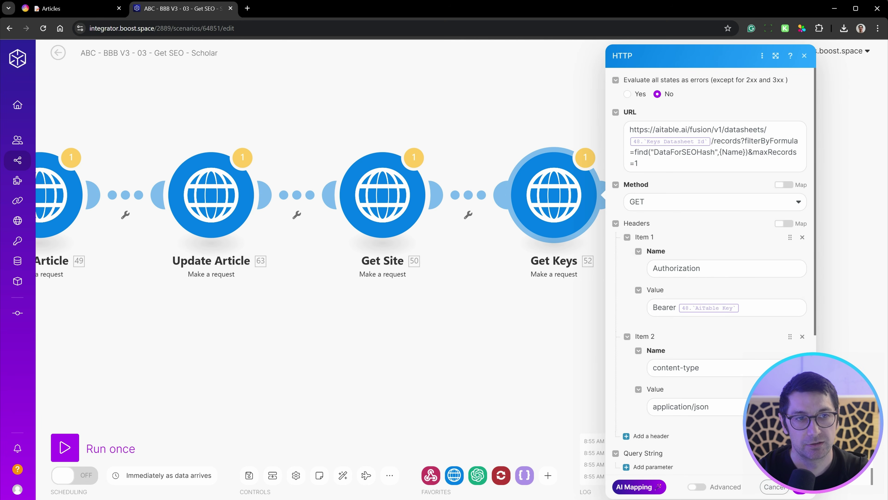
{"action": "left_click_drag", "start_coordinate": [740, 130], "coordinate": [748, 152]}
{"action": "left_click", "coordinate": [727, 152]}
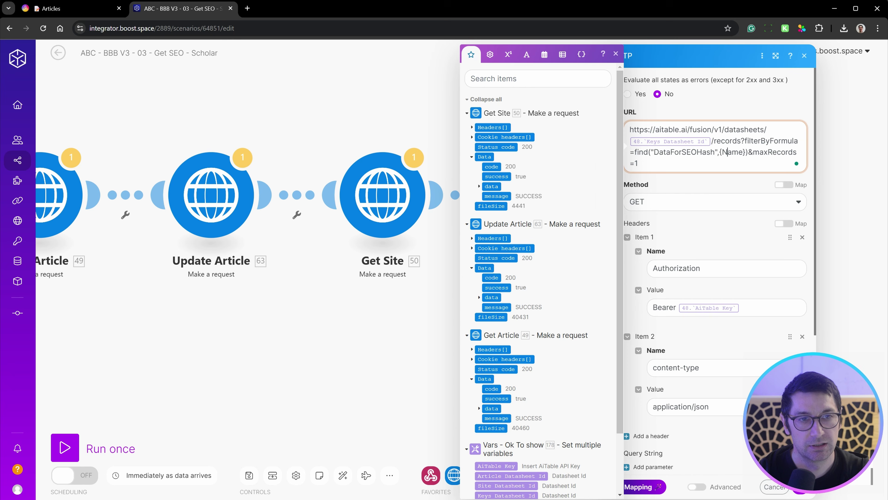
{"action": "double_click", "coordinate": [691, 151]}
{"action": "left_click", "coordinate": [371, 345]}
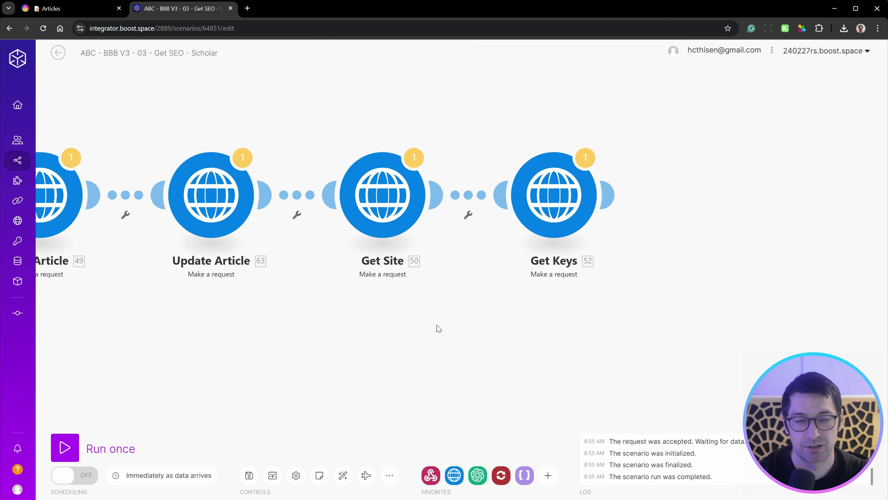
Connect the Search Intent module to the end of the chain, directly after Get Keys.
{"action": "left_click_drag", "start_coordinate": [646, 293], "coordinate": [475, 304]}
{"action": "scroll", "coordinate": [481, 312], "scroll_direction": "down", "scroll_amount": 3}
{"action": "left_click_drag", "start_coordinate": [526, 331], "coordinate": [595, 308]}
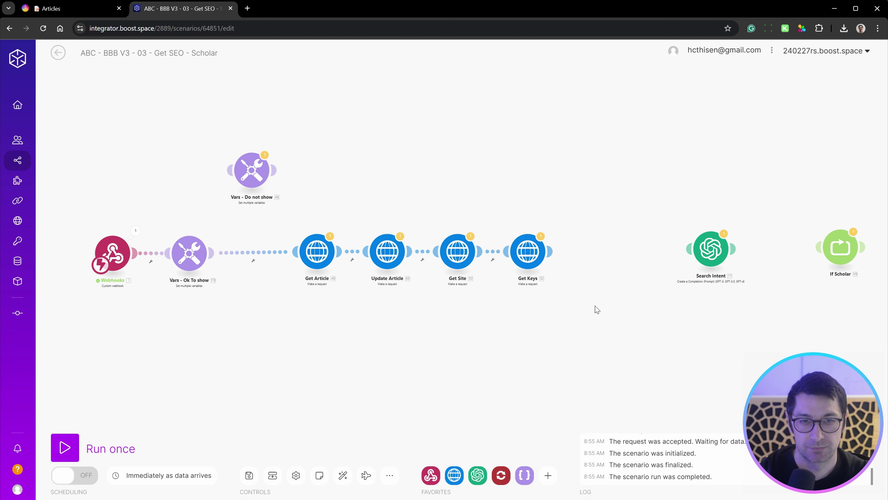
{"action": "scroll", "coordinate": [591, 305], "scroll_direction": "up", "scroll_amount": 3}
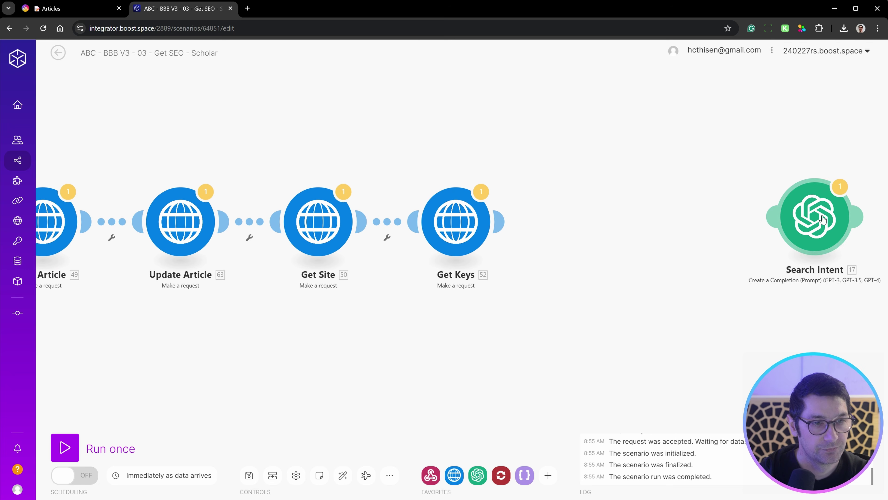
{"action": "left_click_drag", "start_coordinate": [838, 214], "coordinate": [636, 217]}
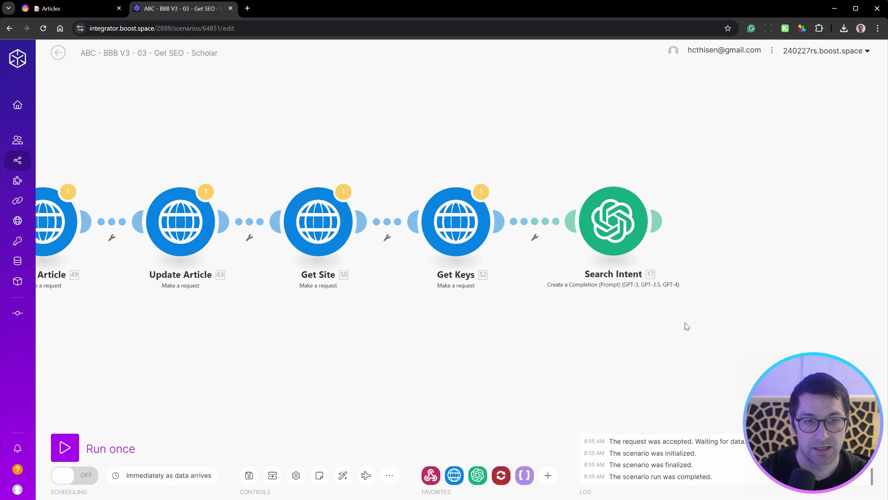
Examine the Search Intent module's model and system message, checking the Main Keyword records in AITable's Articles datasheet along the way.
{"action": "left_click", "coordinate": [576, 217]}
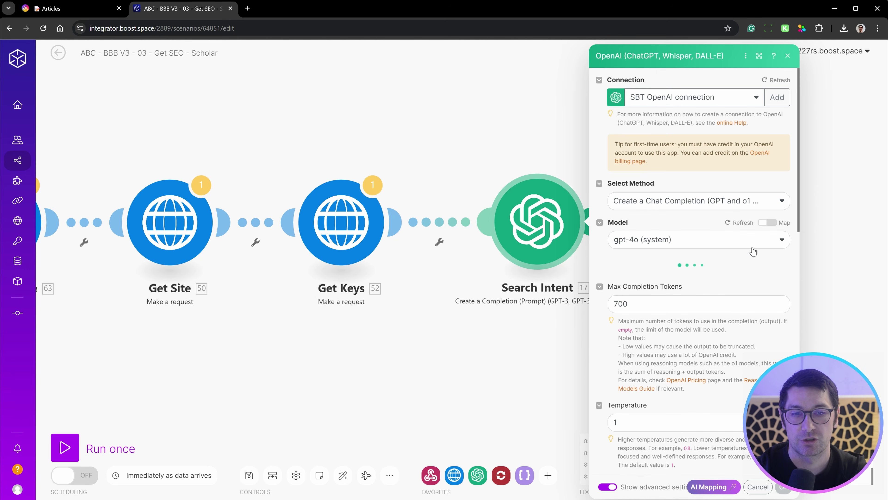
{"action": "left_click", "coordinate": [92, 9]}
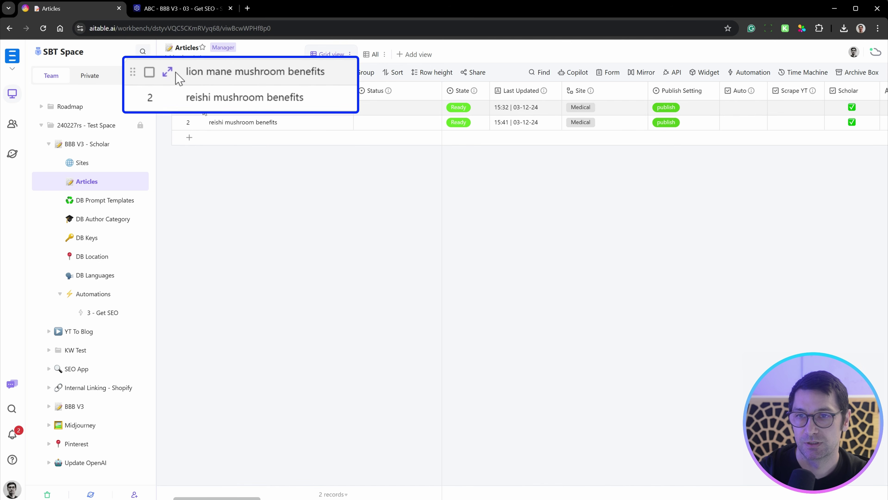
{"action": "left_click", "coordinate": [195, 10]}
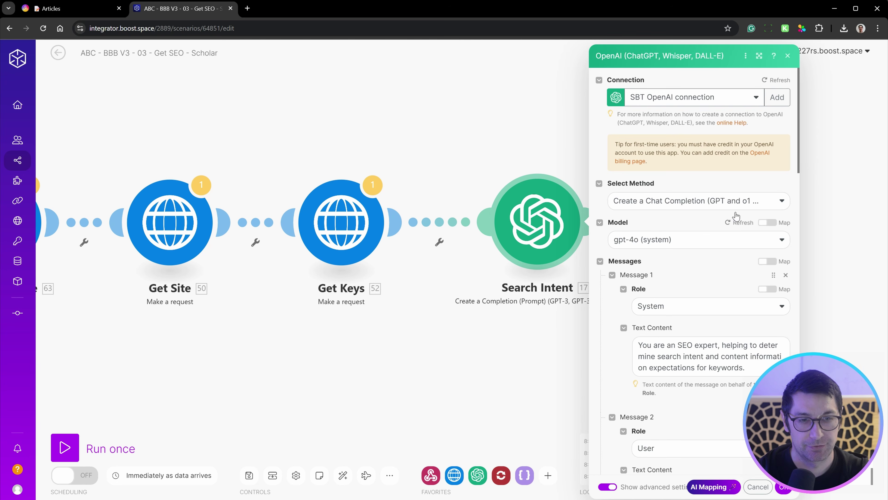
{"action": "scroll", "coordinate": [734, 217], "scroll_direction": "down", "scroll_amount": 5}
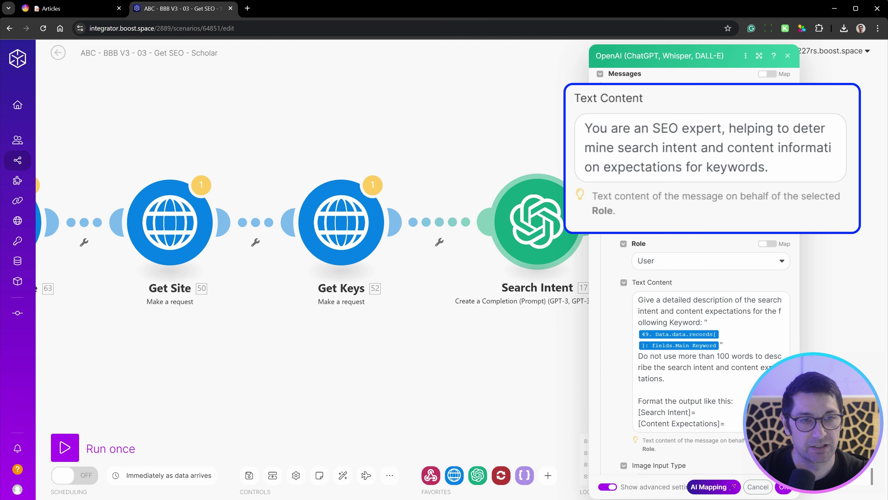
{"action": "left_click_drag", "start_coordinate": [593, 129], "coordinate": [769, 168]}
{"action": "left_click", "coordinate": [769, 168]}
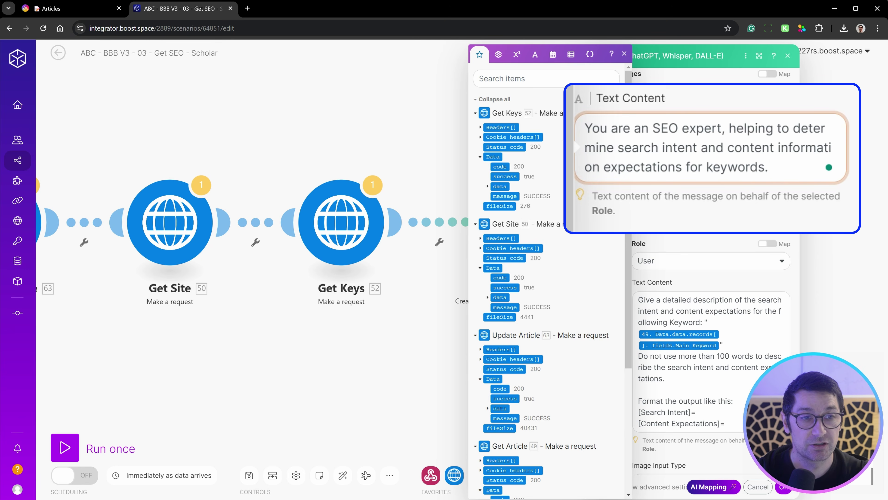
Examine Search Intent's user prompt and output format, accept the settings, and check the main keyword in AITable before returning to the scenario.
{"action": "scroll", "coordinate": [710, 280], "scroll_direction": "down", "scroll_amount": 4}
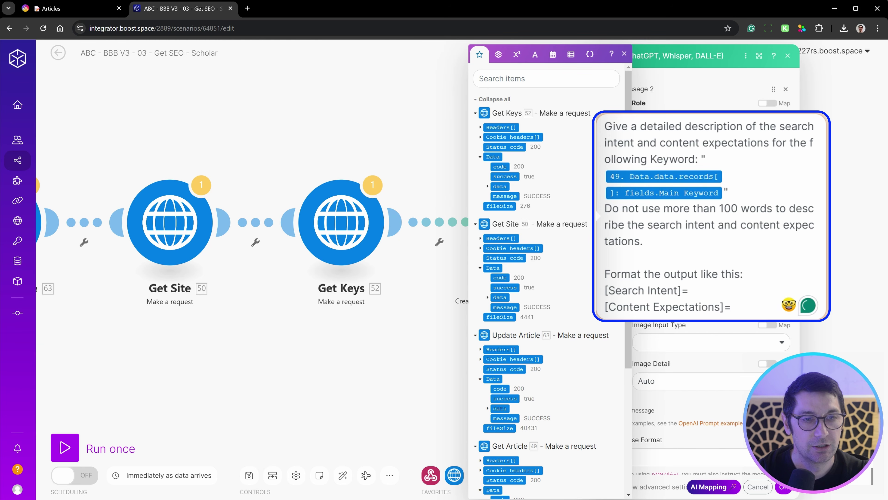
{"action": "scroll", "coordinate": [712, 224], "scroll_direction": "down", "scroll_amount": 2}
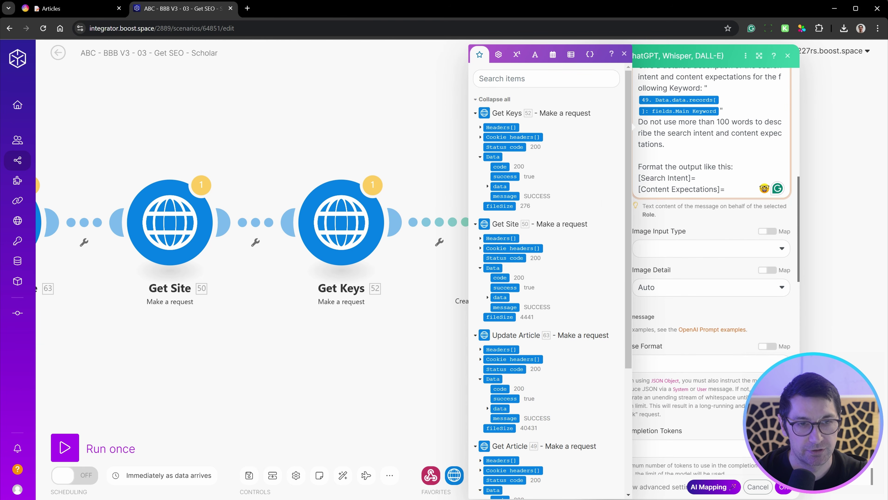
{"action": "left_click_drag", "start_coordinate": [642, 167], "coordinate": [728, 190]}
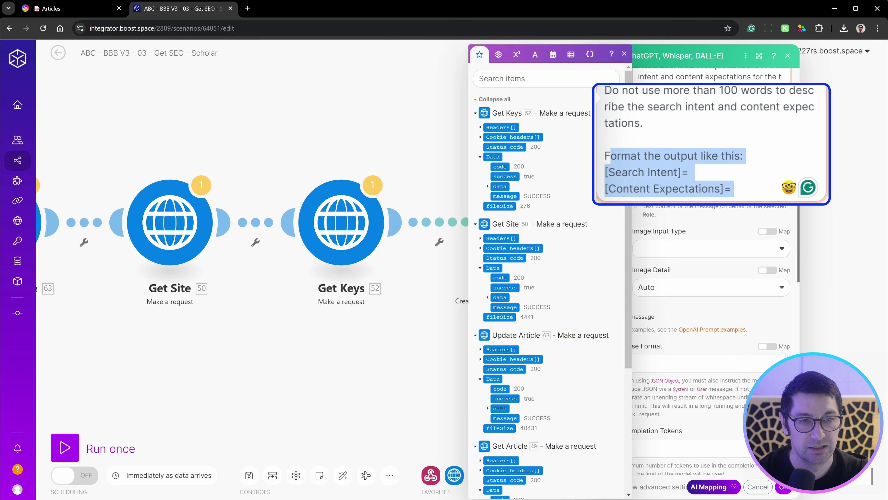
{"action": "left_click", "coordinate": [728, 189]}
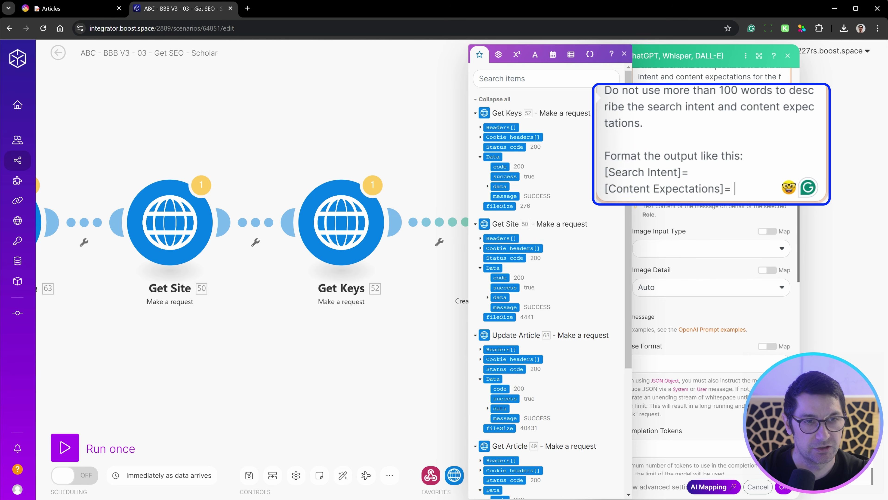
{"action": "left_click", "coordinate": [784, 488]}
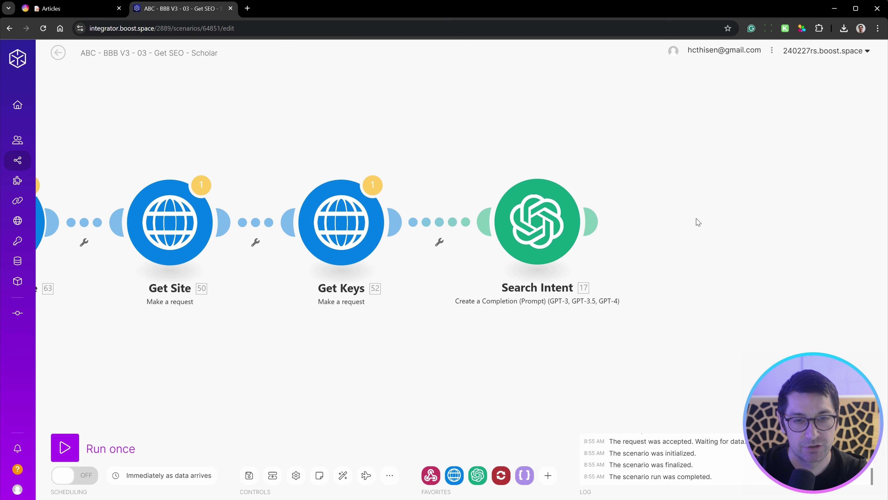
{"action": "left_click", "coordinate": [96, 9]}
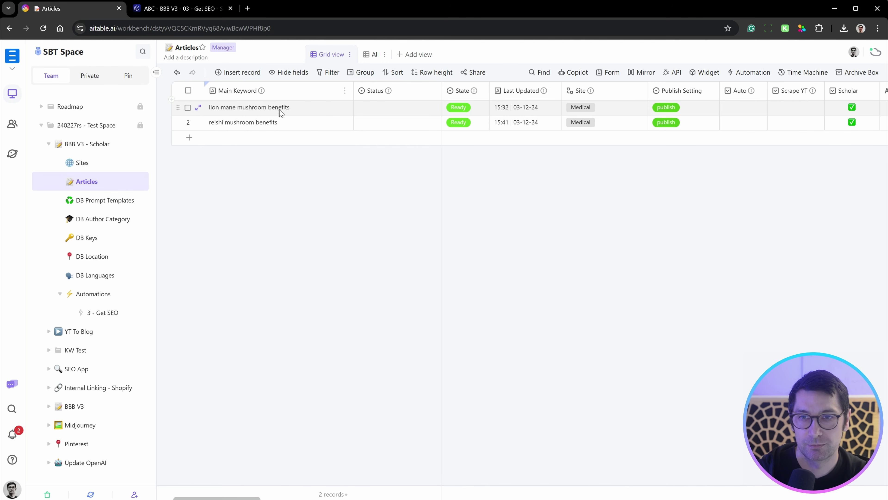
{"action": "left_click", "coordinate": [194, 9]}
Connect the If Scholar repeater module directly after Search Intent.
{"action": "left_click_drag", "start_coordinate": [401, 179], "coordinate": [172, 189]}
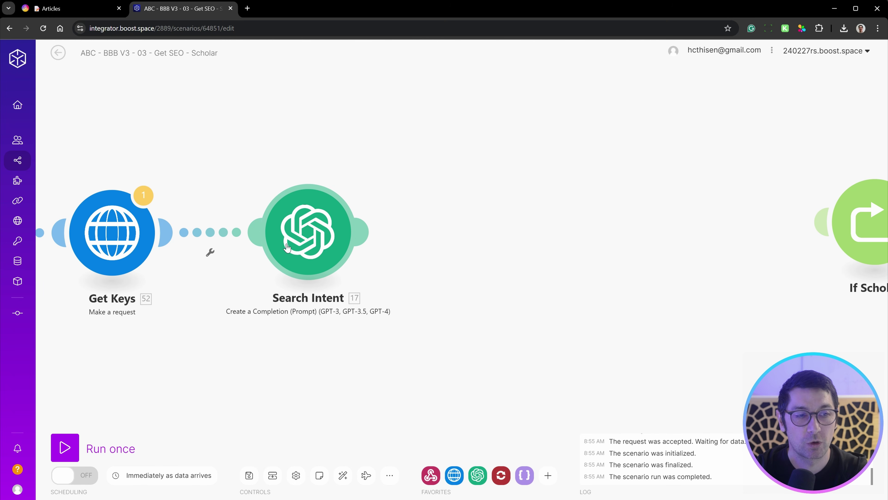
{"action": "left_click_drag", "start_coordinate": [766, 259], "coordinate": [659, 242]}
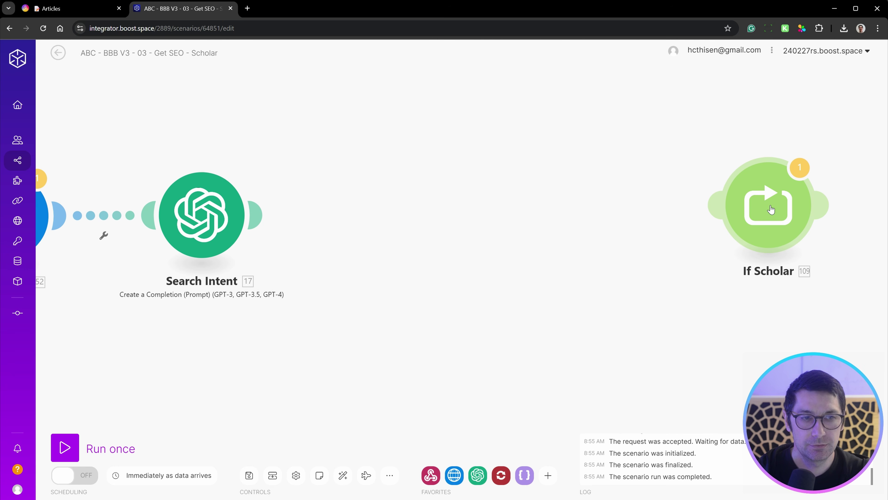
{"action": "left_click_drag", "start_coordinate": [771, 210], "coordinate": [449, 230]}
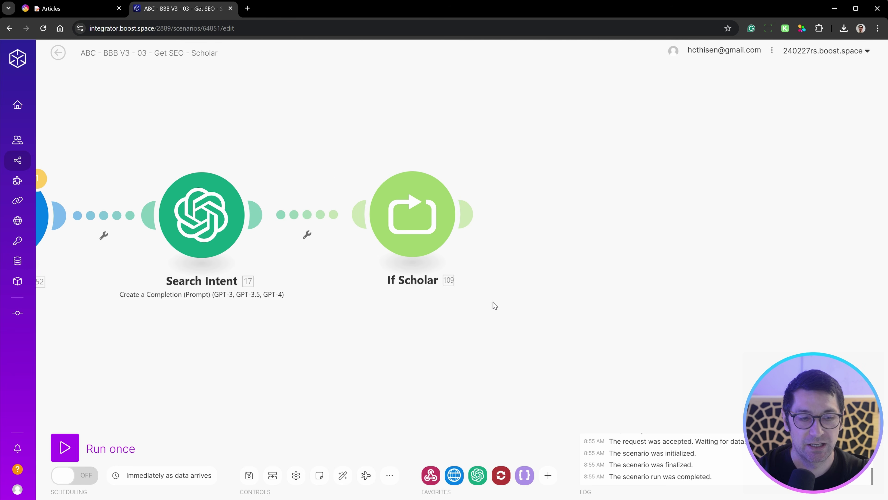
Examine If Scholar's Repeats formula and compare it with the Scholar checkbox field in AITable's Articles datasheet, then return to the scenario.
{"action": "left_click", "coordinate": [439, 249]}
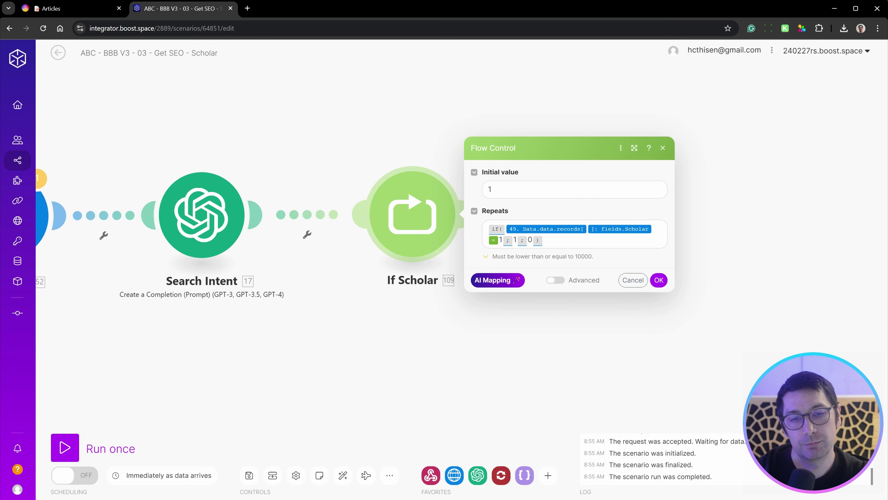
{"action": "left_click", "coordinate": [577, 240]}
{"action": "key", "text": "ctrl+a"}
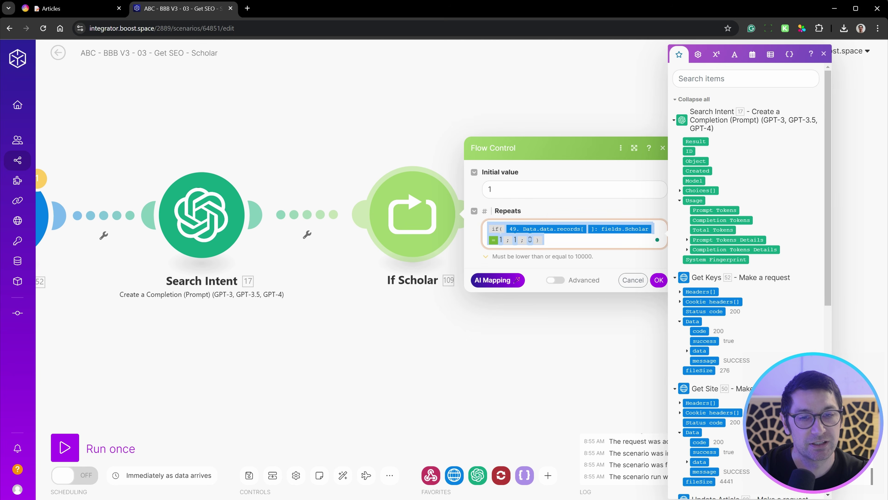
{"action": "left_click", "coordinate": [559, 220]}
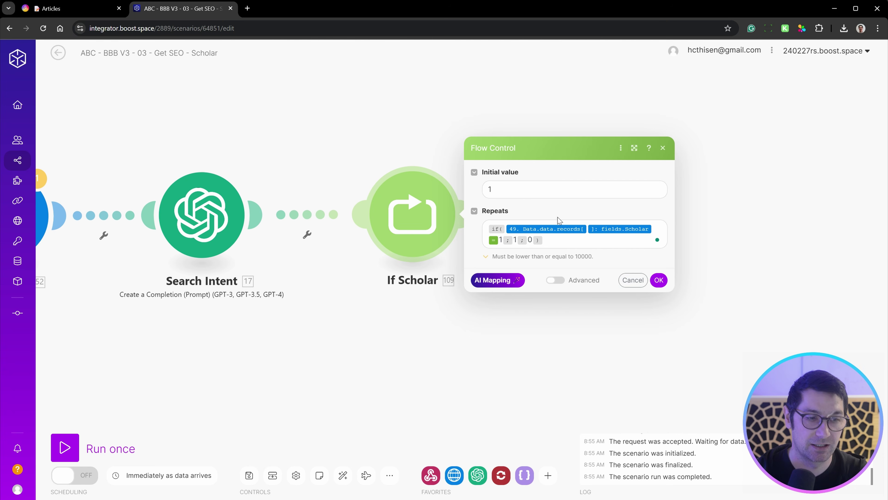
{"action": "left_click", "coordinate": [559, 232]}
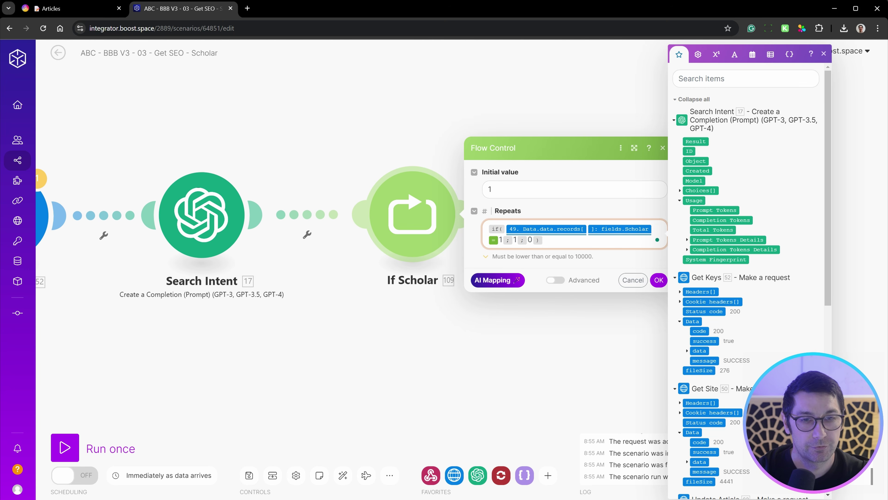
{"action": "key", "text": "ctrl+shift+Tab"}
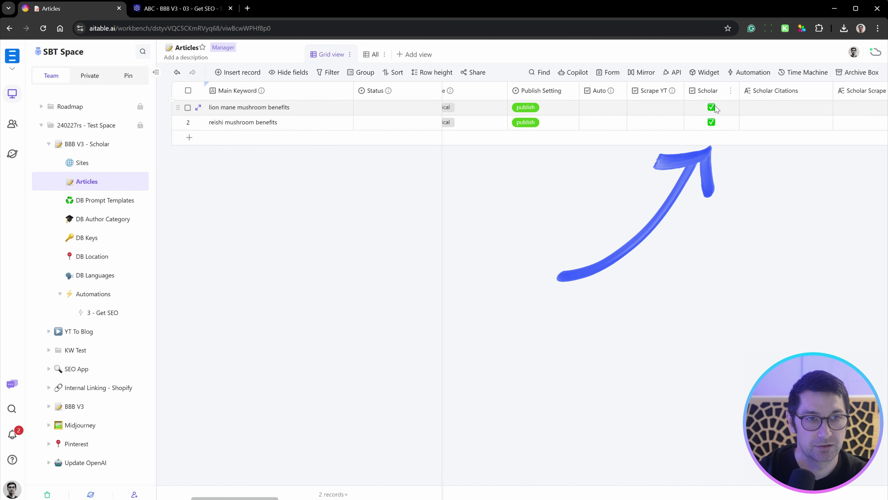
{"action": "key", "text": "ctrl+Tab"}
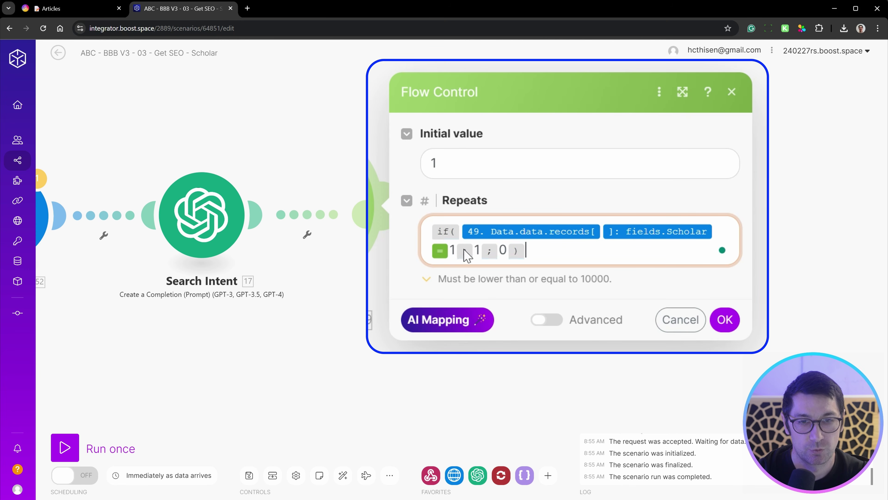
Examine the 1 and 0 outcome values in If Scholar's Repeats formula, closing and reopening the module's settings.
{"action": "double_click", "coordinate": [515, 240]}
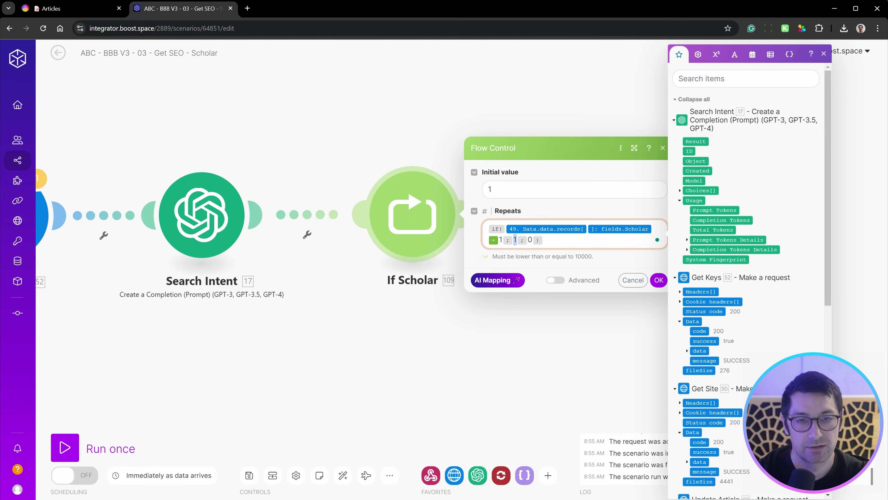
{"action": "left_click", "coordinate": [547, 323]}
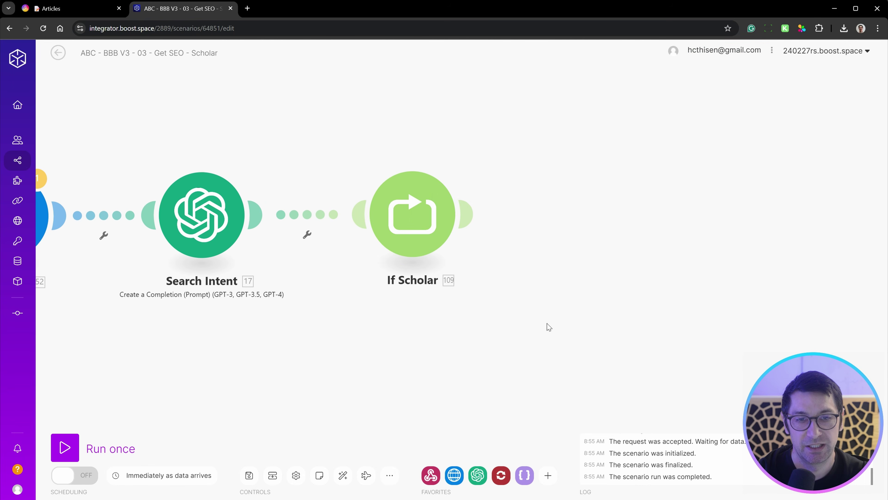
{"action": "left_click", "coordinate": [434, 220]}
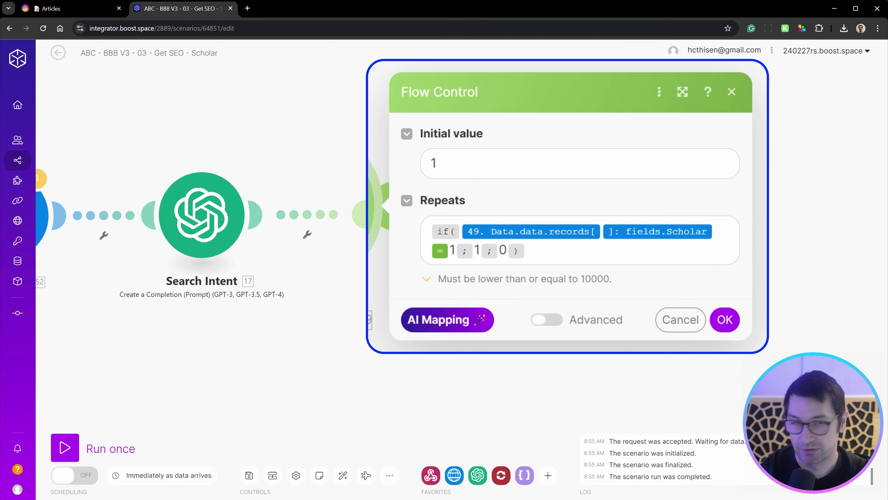
{"action": "mouse_move", "coordinate": [416, 372]}
{"action": "left_mouse_down"}
{"action": "mouse_move", "coordinate": [451, 352]}
{"action": "mouse_move", "coordinate": [437, 245]}
{"action": "mouse_move", "coordinate": [468, 270]}
{"action": "mouse_move", "coordinate": [473, 263]}
{"action": "left_mouse_up"}
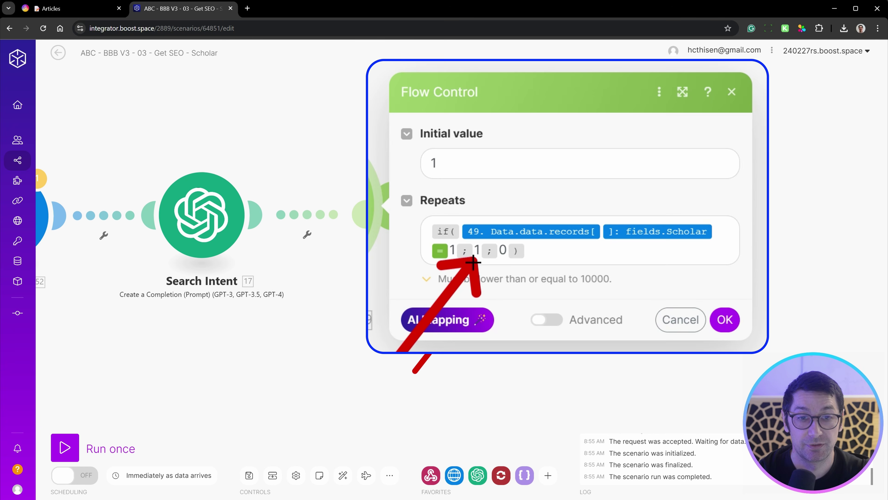
{"action": "left_click_drag", "start_coordinate": [473, 262], "coordinate": [497, 261]}
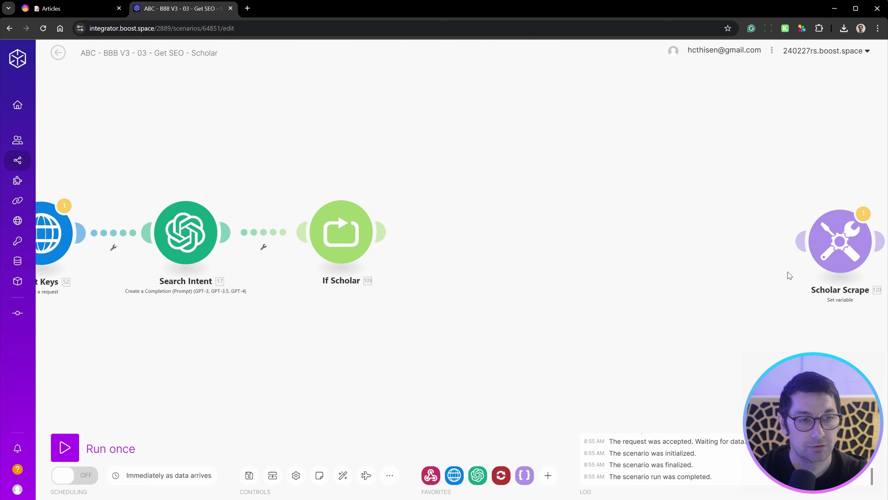
Connect the linked Scholar Scrape and Citation variable modules directly after the If Scholar repeater.
{"action": "left_click_drag", "start_coordinate": [620, 345], "coordinate": [464, 360]}
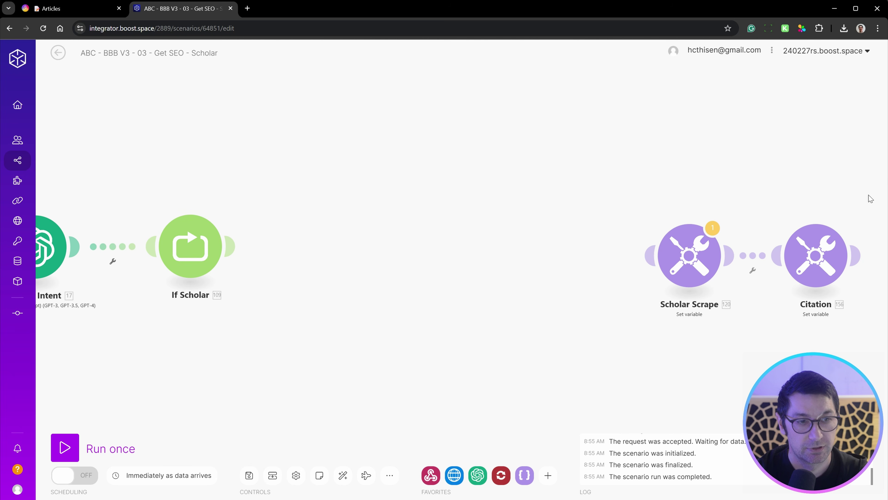
{"action": "left_click_drag", "start_coordinate": [859, 189], "coordinate": [642, 326]}
{"action": "left_click_drag", "start_coordinate": [685, 250], "coordinate": [332, 260]}
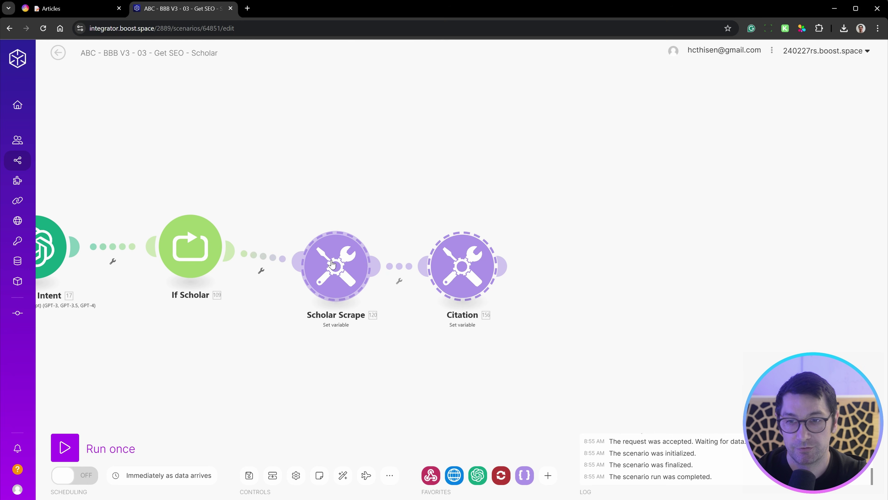
{"action": "scroll", "coordinate": [315, 327], "scroll_direction": "up", "scroll_amount": 3}
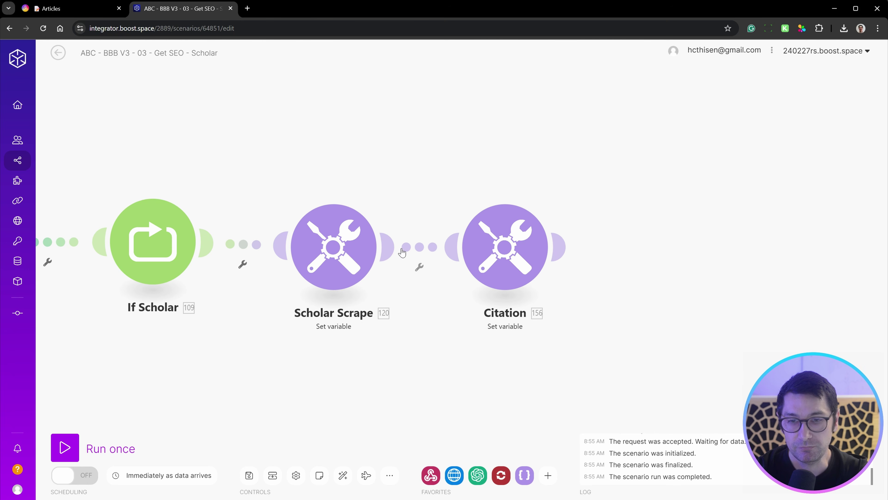
Examine Scholar Scrape's variable settings and compare them with the Scholar Citations and Scholar Scrape fields in AITable's Articles datasheet, then return to the scenario.
{"action": "left_click", "coordinate": [340, 245]}
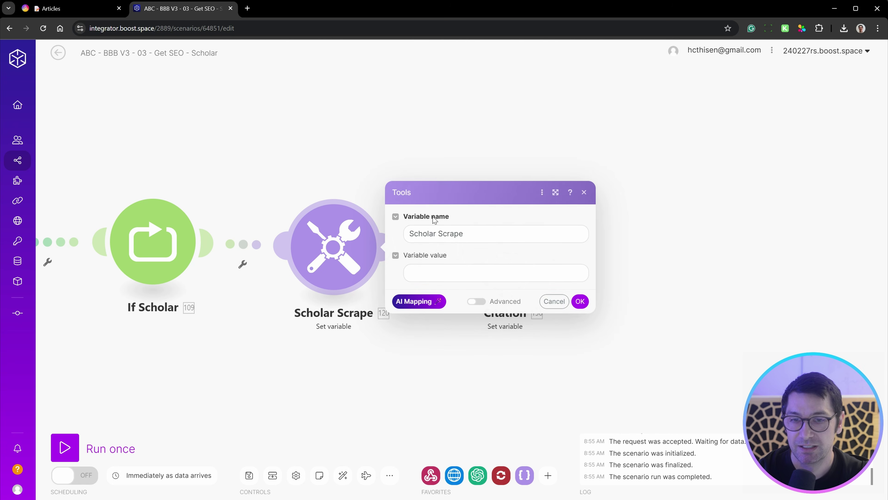
{"action": "left_click", "coordinate": [421, 419]}
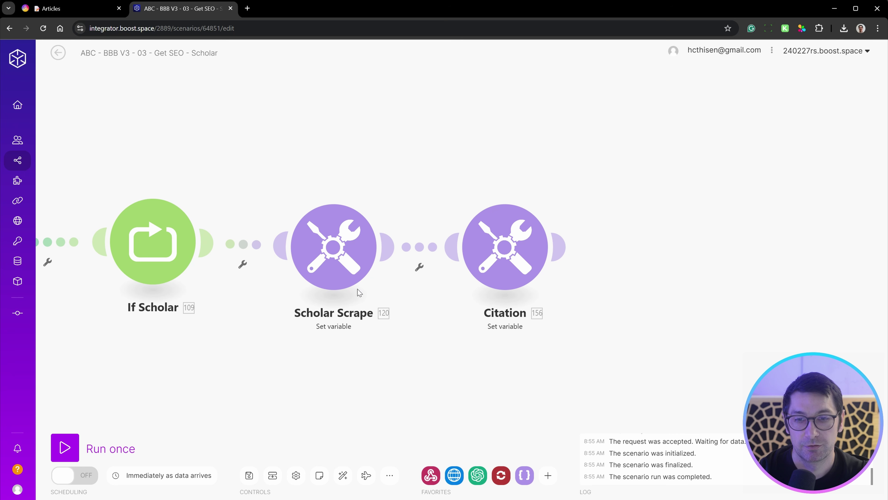
{"action": "left_click", "coordinate": [70, 8]}
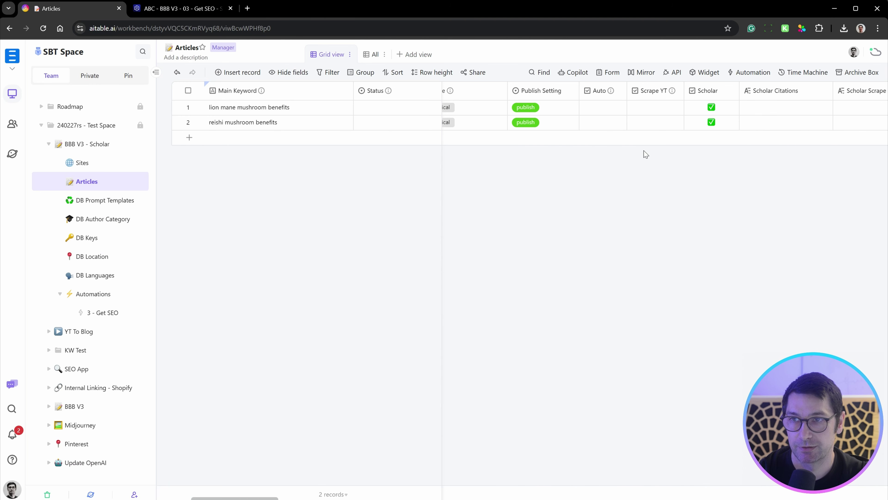
{"action": "scroll", "coordinate": [636, 177], "scroll_direction": "left", "scroll_amount": 3}
{"action": "scroll", "coordinate": [636, 175], "scroll_direction": "right", "scroll_amount": 8}
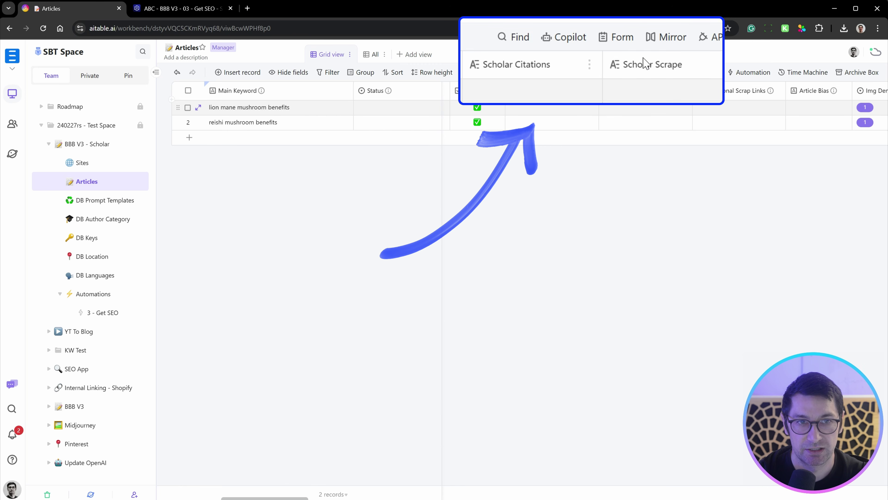
{"action": "left_click", "coordinate": [196, 11]}
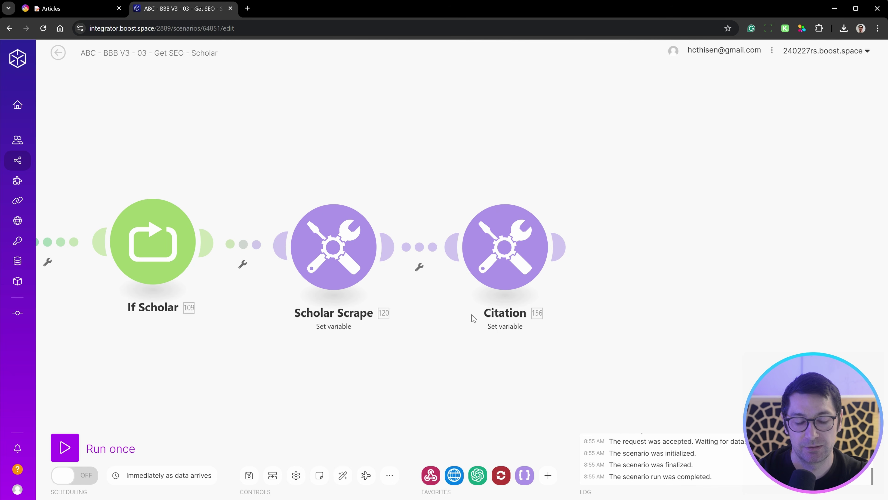
Connect the Simple HTML request module directly after the Citation module.
{"action": "scroll", "coordinate": [616, 324], "scroll_direction": "down", "scroll_amount": 5}
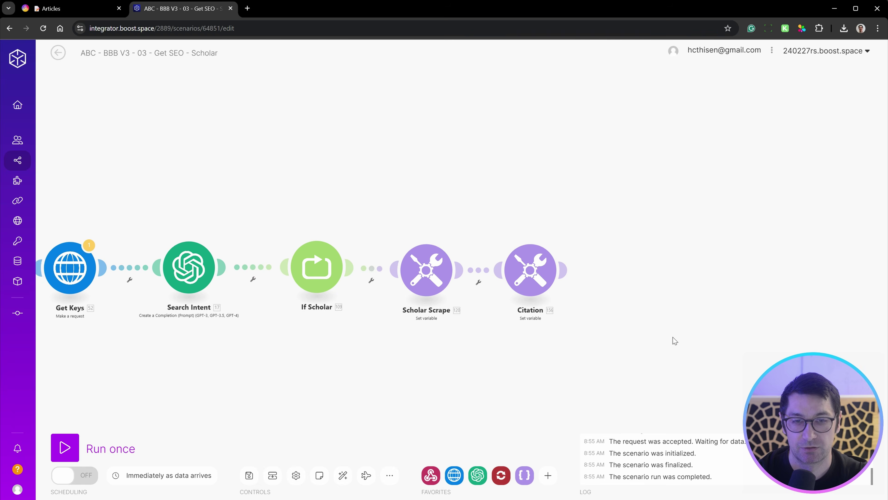
{"action": "left_click_drag", "start_coordinate": [825, 121], "coordinate": [64, 400]}
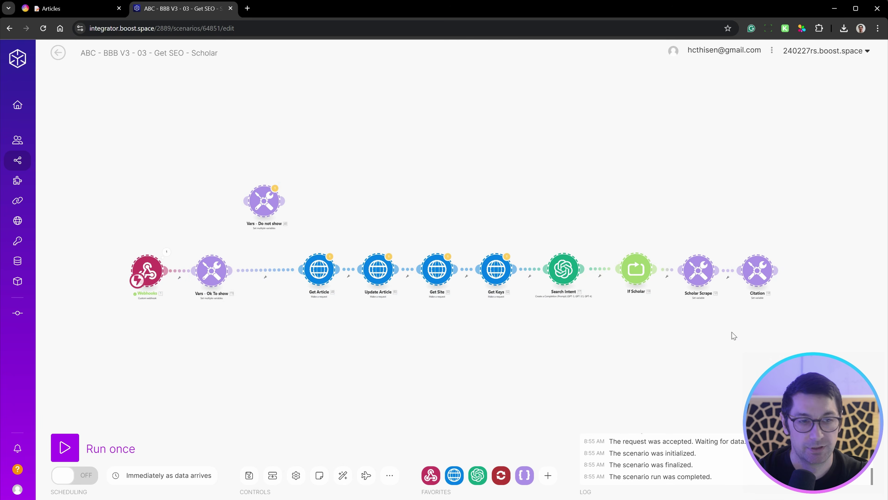
{"action": "left_click_drag", "start_coordinate": [734, 333], "coordinate": [309, 332]}
{"action": "left_click_drag", "start_coordinate": [360, 271], "coordinate": [374, 262]}
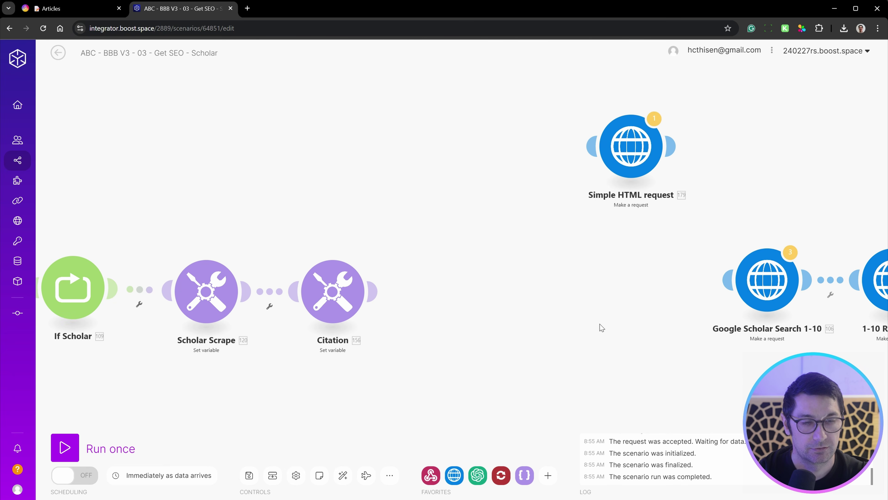
{"action": "left_click_drag", "start_coordinate": [629, 146], "coordinate": [462, 285]}
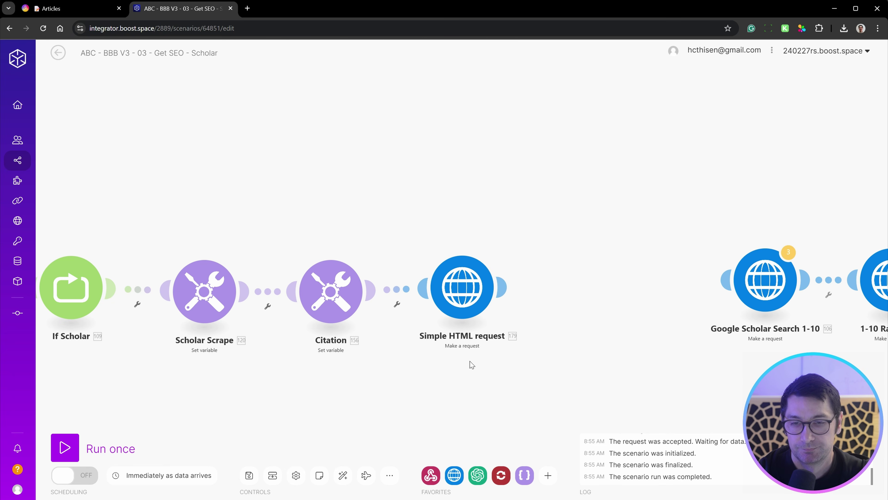
Examine the Simple HTML request module's settings and the options of its link from Citation, closing both without changes.
{"action": "scroll", "coordinate": [433, 308], "scroll_direction": "up", "scroll_amount": 2}
{"action": "left_click", "coordinate": [436, 306]}
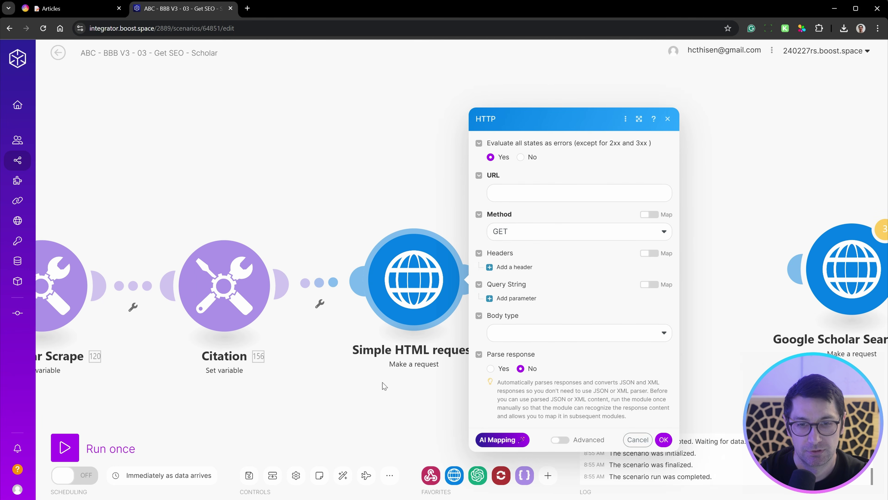
{"action": "left_click", "coordinate": [403, 370]}
{"action": "left_click", "coordinate": [320, 303]}
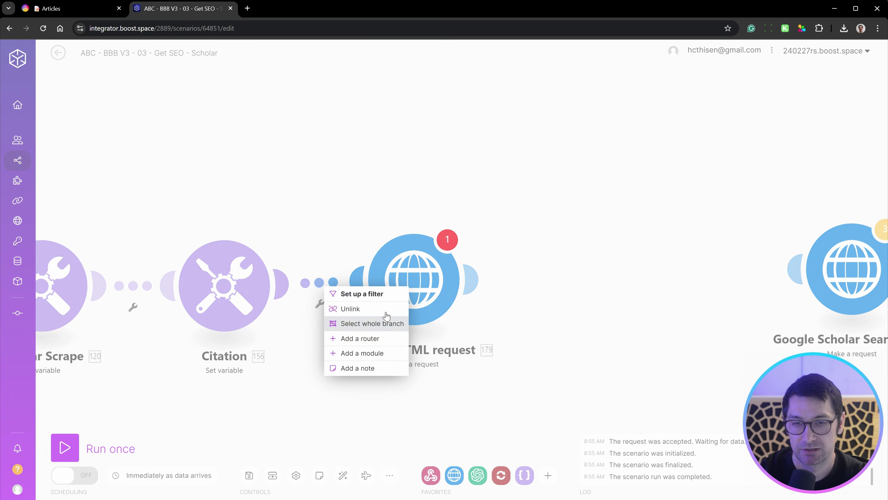
{"action": "left_click_drag", "start_coordinate": [532, 280], "coordinate": [650, 270]}
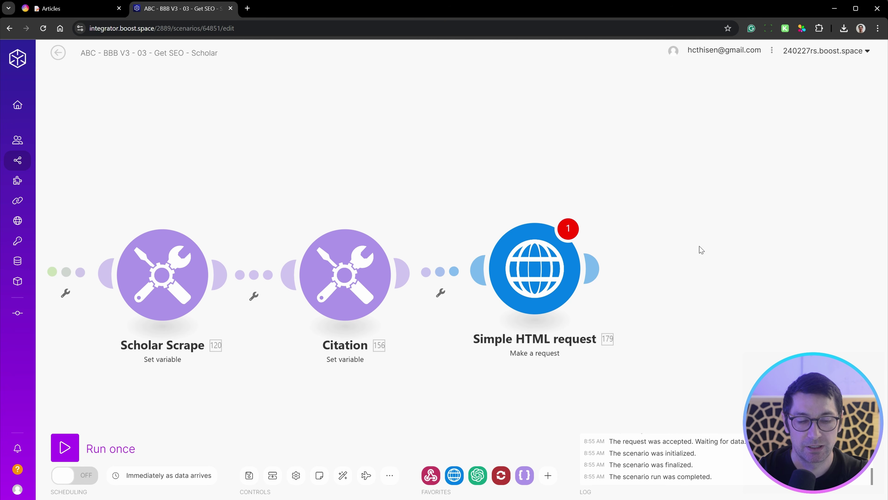
Connect the Google Scholar Search and Raw HTML module chain after Simple HTML request, and open Google Scholar Search 1-10's settings.
{"action": "left_click_drag", "start_coordinate": [715, 244], "coordinate": [595, 245]}
{"action": "scroll", "coordinate": [596, 245], "scroll_direction": "down", "scroll_amount": 2}
{"action": "left_click_drag", "start_coordinate": [635, 281], "coordinate": [494, 279]}
{"action": "left_click_drag", "start_coordinate": [836, 280], "coordinate": [539, 289]}
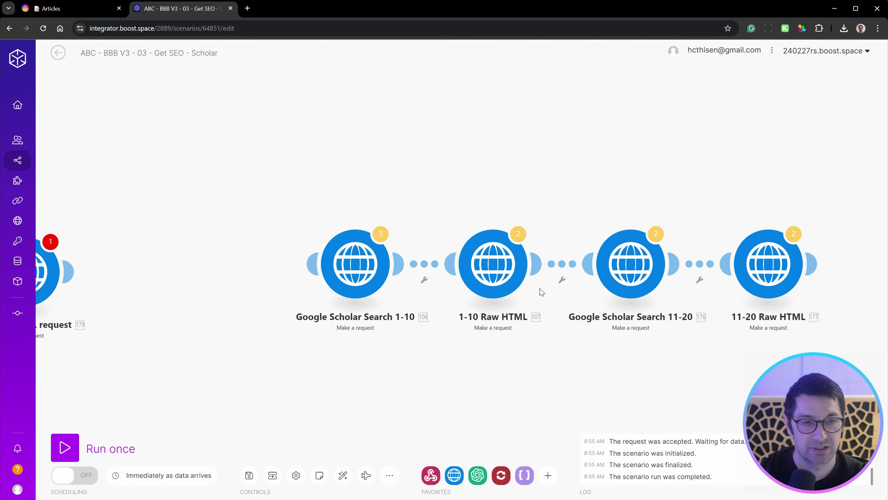
{"action": "left_click", "coordinate": [355, 264]}
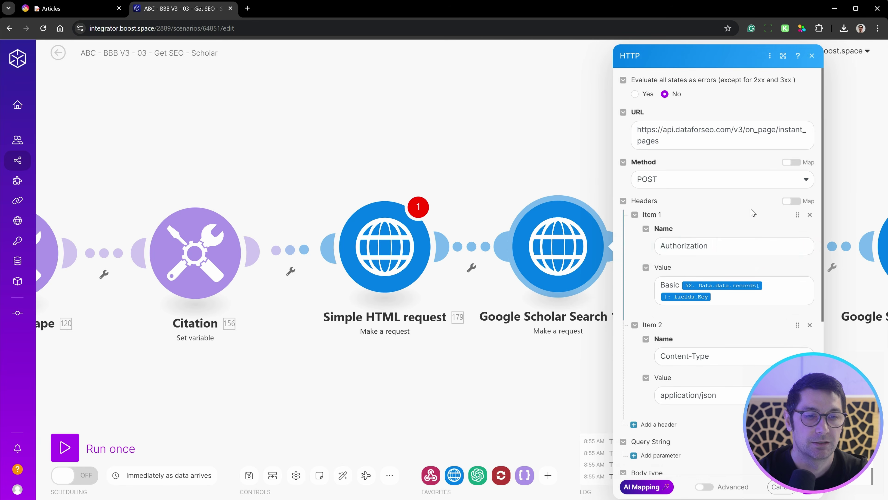
{"action": "scroll", "coordinate": [749, 208], "scroll_direction": "down", "scroll_amount": 5}
{"action": "scroll", "coordinate": [749, 208], "scroll_direction": "up", "scroll_amount": 5}
{"action": "scroll", "coordinate": [720, 193], "scroll_direction": "down", "scroll_amount": 5}
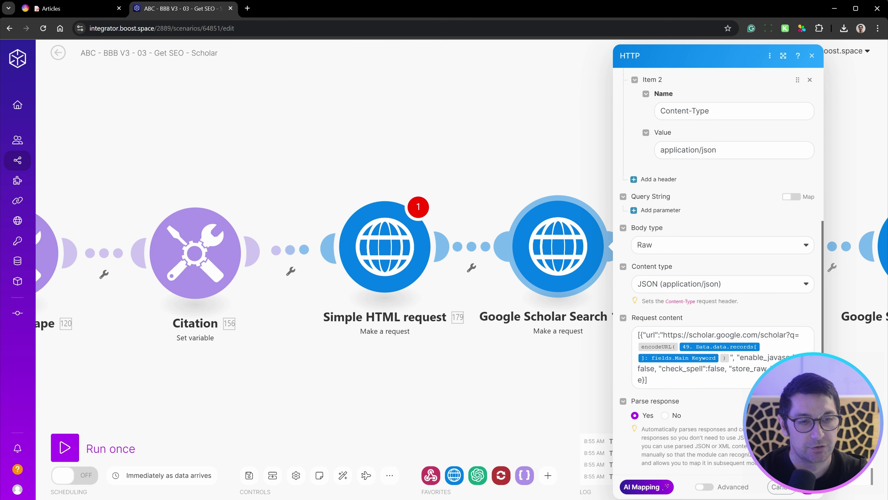
{"action": "left_click_drag", "start_coordinate": [663, 335], "coordinate": [761, 335]}
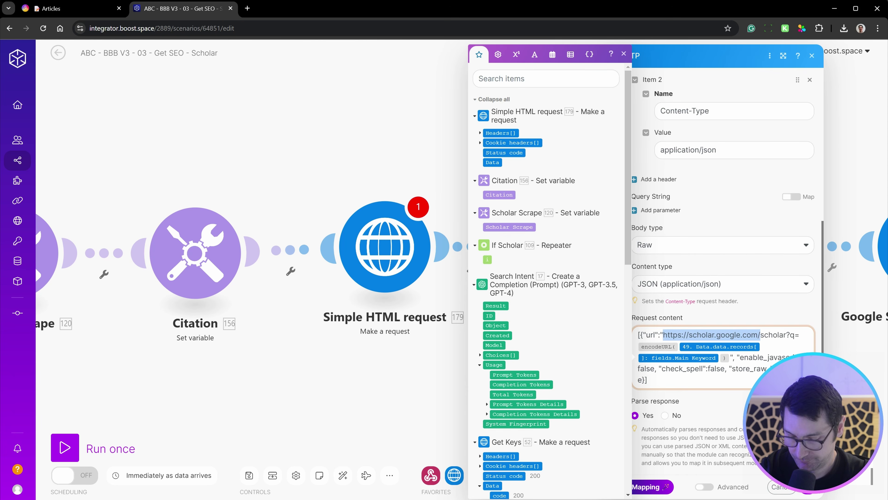
{"action": "left_click", "coordinate": [247, 9]}
{"action": "key", "text": "ctrl+v"}
{"action": "key", "text": "Return"}
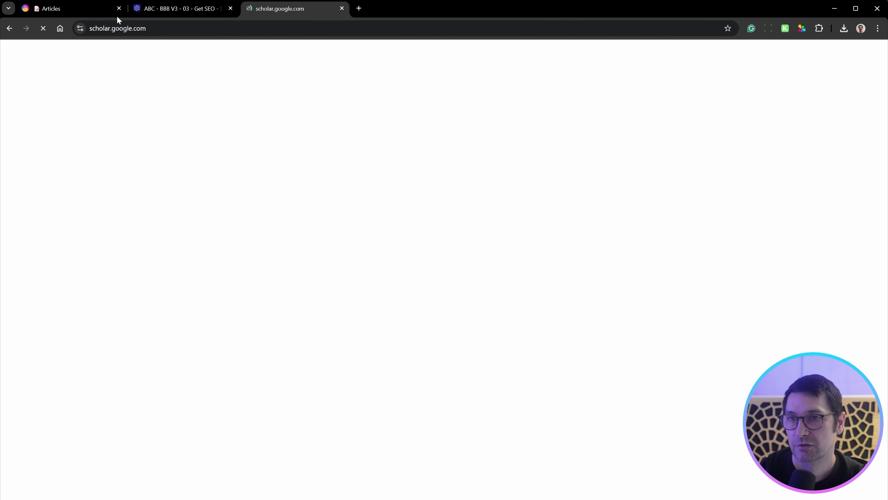
Copy the main keyword "lion mane mushroom benefits" from AITable, search Google Scholar for it, and look through the results.
{"action": "left_click", "coordinate": [96, 10]}
{"action": "left_click", "coordinate": [260, 106]}
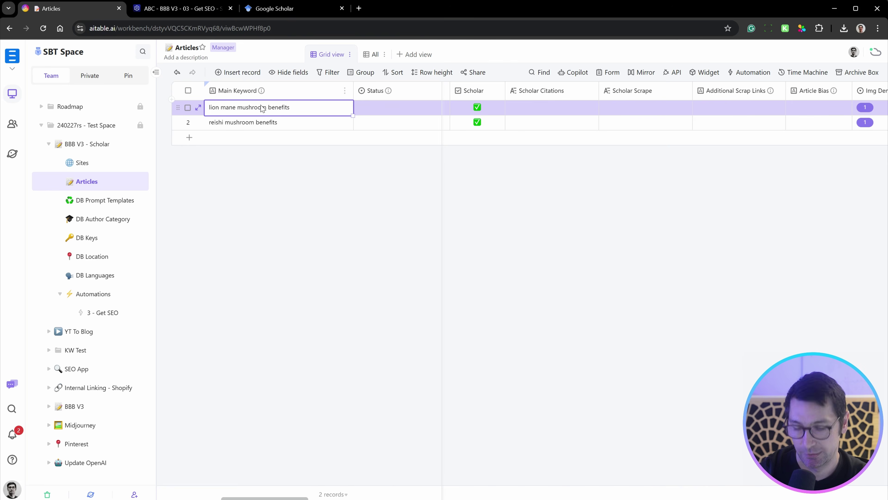
{"action": "left_click", "coordinate": [294, 9]}
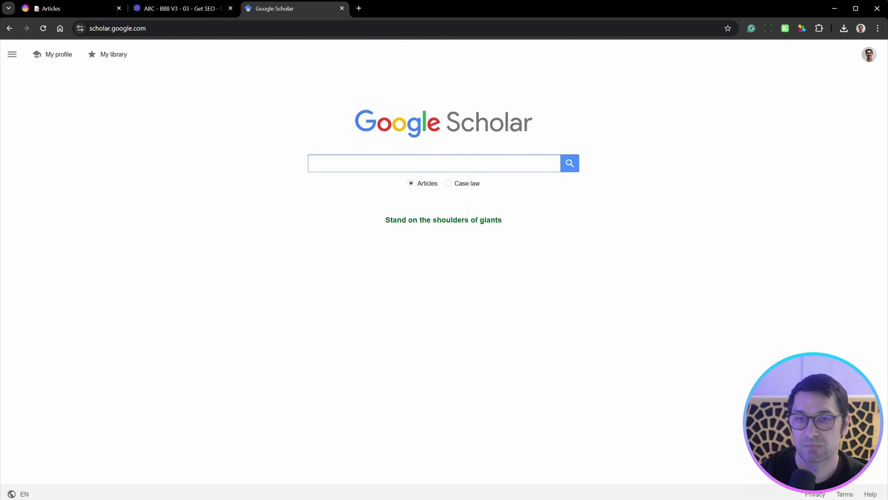
{"action": "key", "text": "ctrl+v"}
{"action": "key", "text": "Return"}
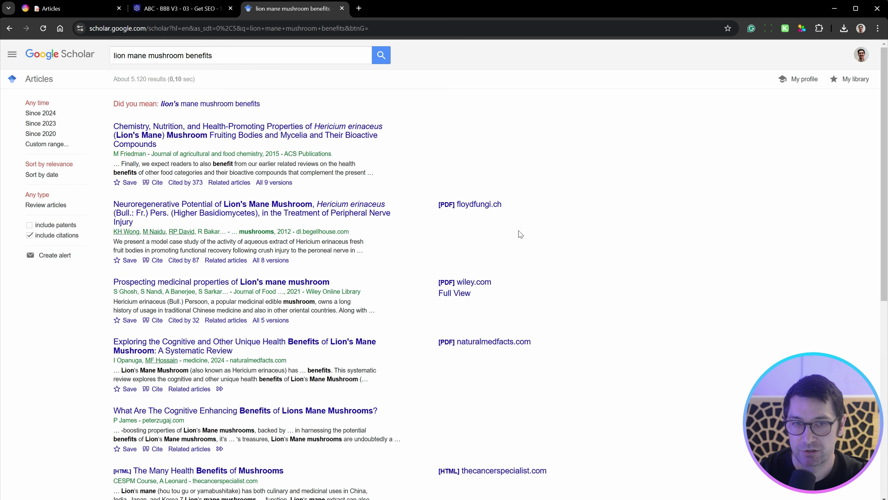
{"action": "scroll", "coordinate": [506, 294], "scroll_direction": "down", "scroll_amount": 5}
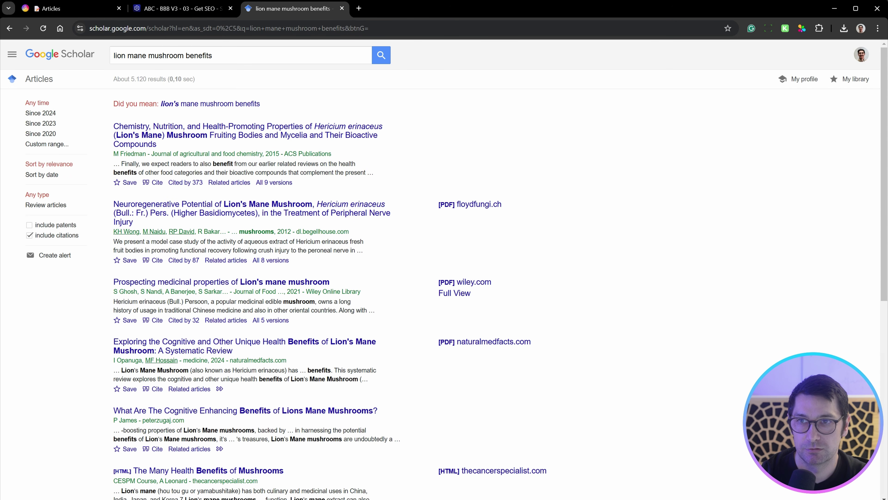
Compare Google Scholar Search 1-10's request content with the Main Keyword field in AITable, and examine the module's DataForSEO URL.
{"action": "left_click", "coordinate": [182, 8]}
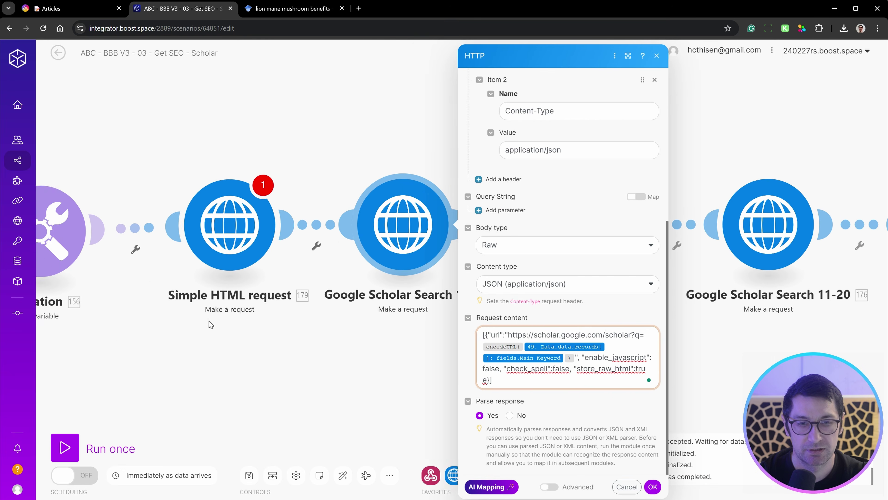
{"action": "left_click", "coordinate": [79, 2]}
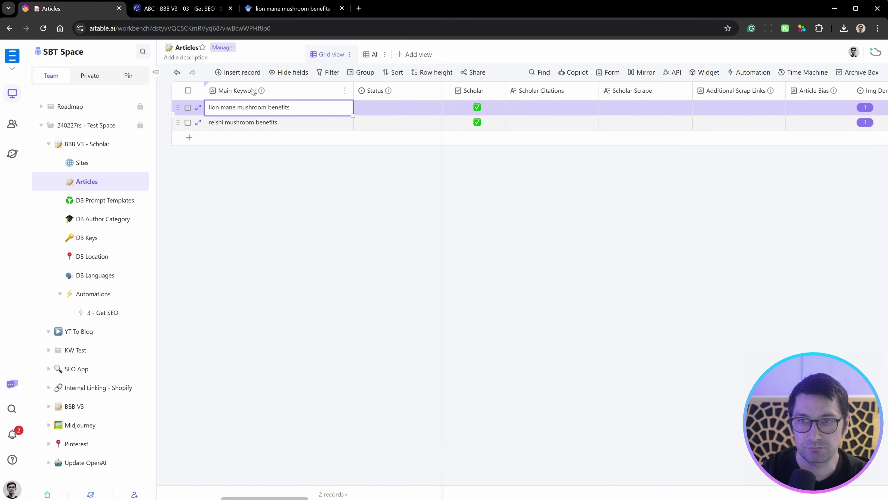
{"action": "left_click", "coordinate": [181, 8]}
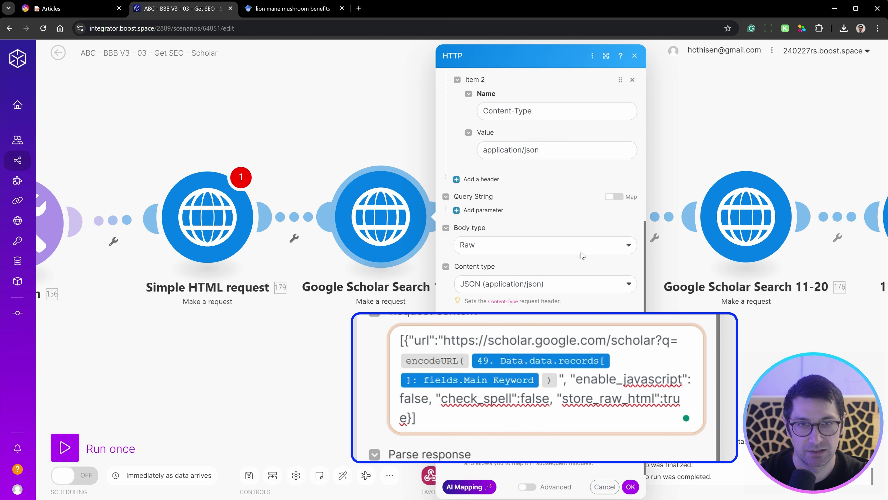
{"action": "scroll", "coordinate": [541, 101], "scroll_direction": "up", "scroll_amount": 6}
{"action": "left_click_drag", "start_coordinate": [586, 130], "coordinate": [490, 130]}
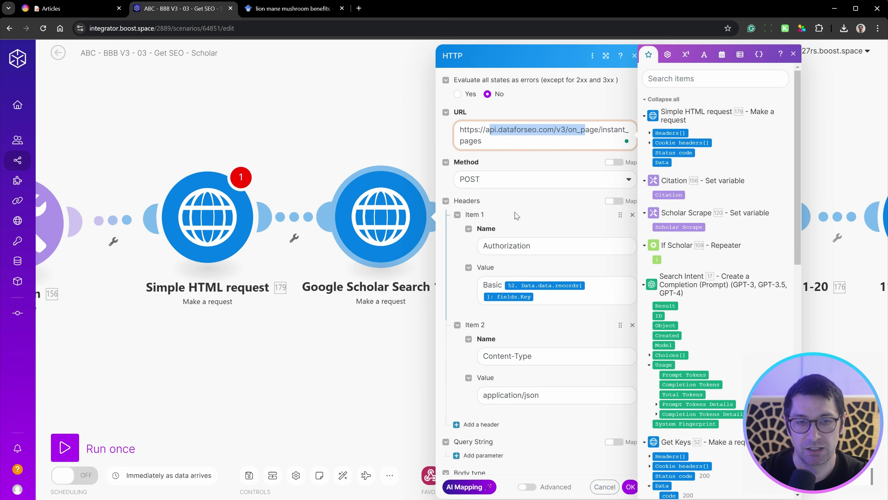
{"action": "scroll", "coordinate": [512, 218], "scroll_direction": "down", "scroll_amount": 5}
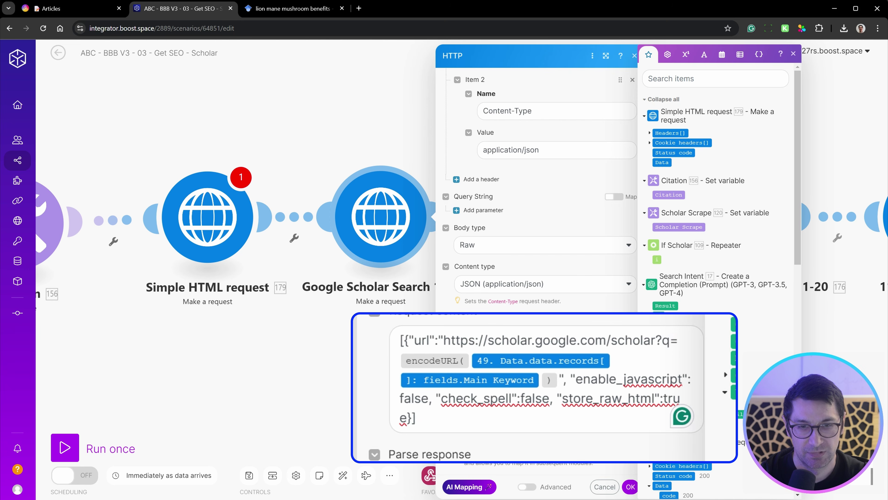
Copy the Scholar search address with the encoded Main Keyword from Google Scholar Search 1-10's request content into Simple HTML request's URL, accepting the former's settings.
{"action": "left_click_drag", "start_coordinate": [559, 380], "coordinate": [444, 342]}
{"action": "key", "text": "ctrl+c"}
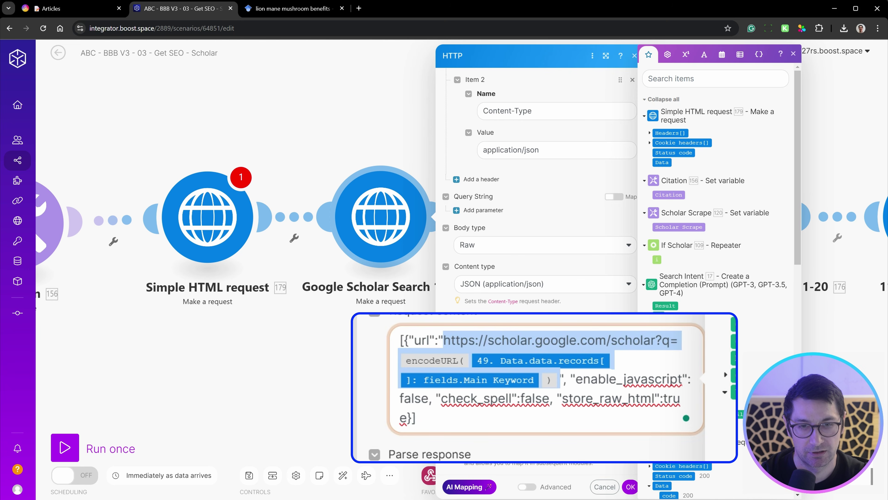
{"action": "left_click", "coordinate": [632, 489]}
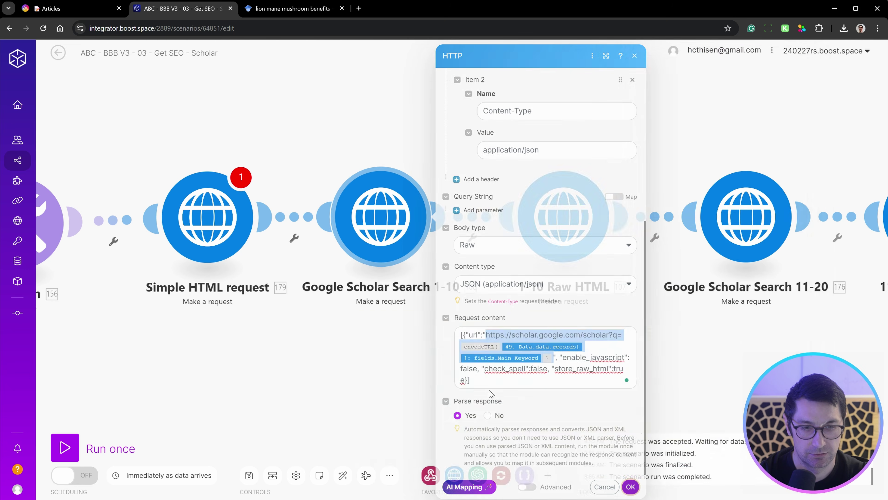
{"action": "left_click", "coordinate": [209, 220]}
{"action": "left_click", "coordinate": [373, 130]}
{"action": "key", "text": "ctrl+v"}
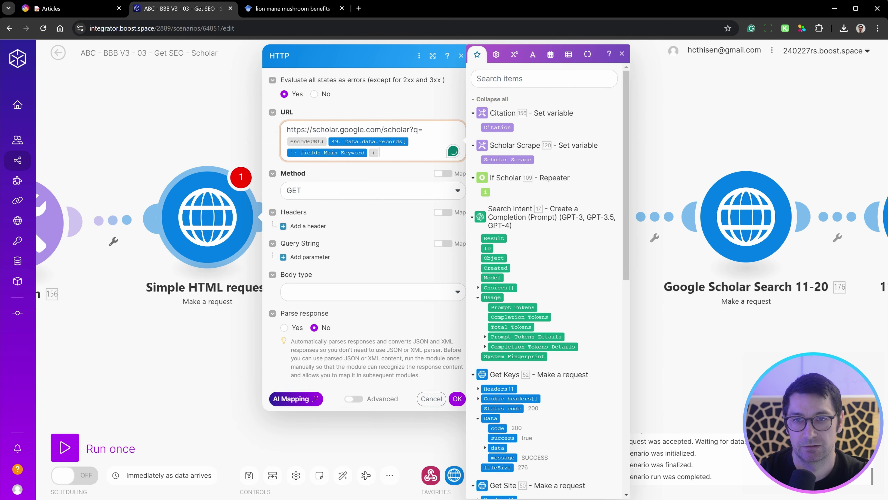
Replace the Main Keyword mapping inside encodeURL in Simple HTML request's URL with "lion mane mushroom benefits" copied from AITable, and accept the settings.
{"action": "key", "text": "Left"}
{"action": "key", "text": "BackSpace"}
{"action": "key", "text": "BackSpace"}
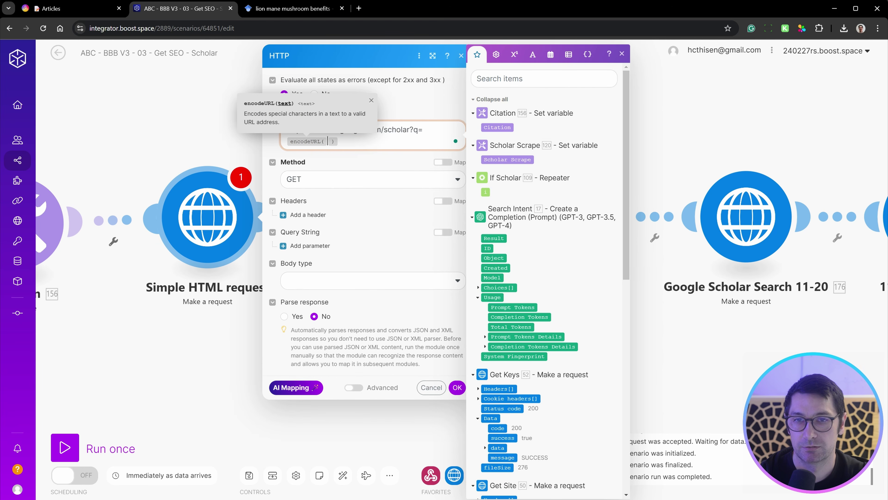
{"action": "left_click", "coordinate": [63, 9]}
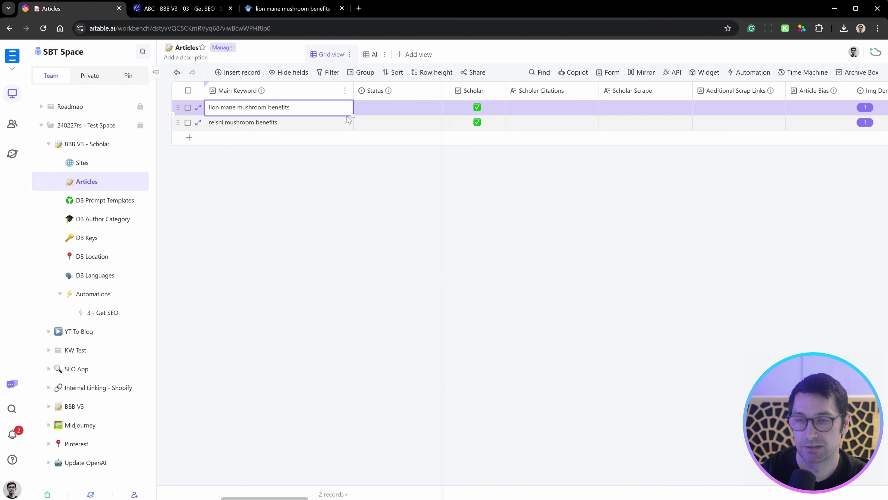
{"action": "key", "text": "ctrl+c"}
{"action": "left_click", "coordinate": [182, 9]}
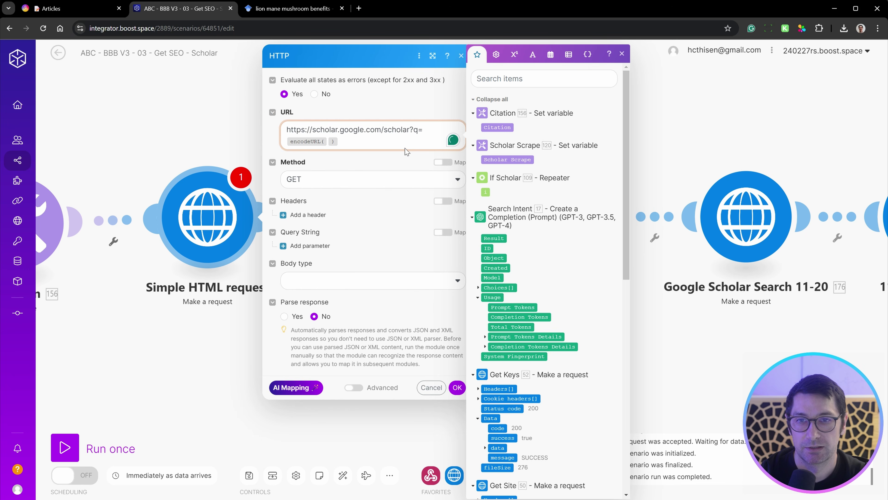
{"action": "key", "text": "ctrl+v"}
{"action": "left_click", "coordinate": [457, 387]}
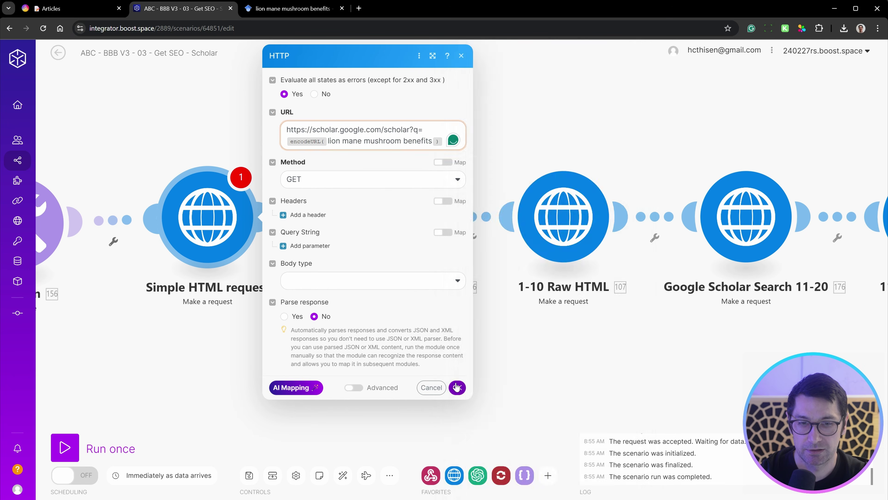
Run only the Simple HTML request module and inspect the HTML data in its output.
{"action": "right_click", "coordinate": [383, 225]}
{"action": "left_click", "coordinate": [427, 244]}
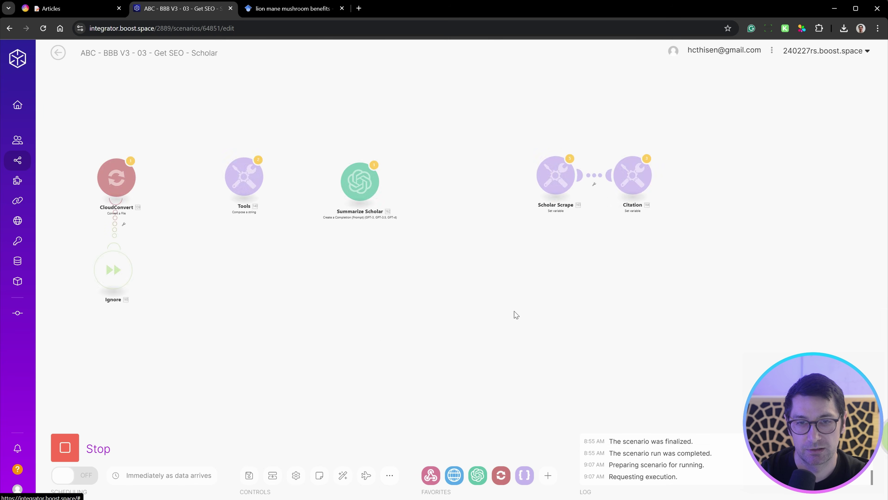
{"action": "left_click", "coordinate": [372, 165]}
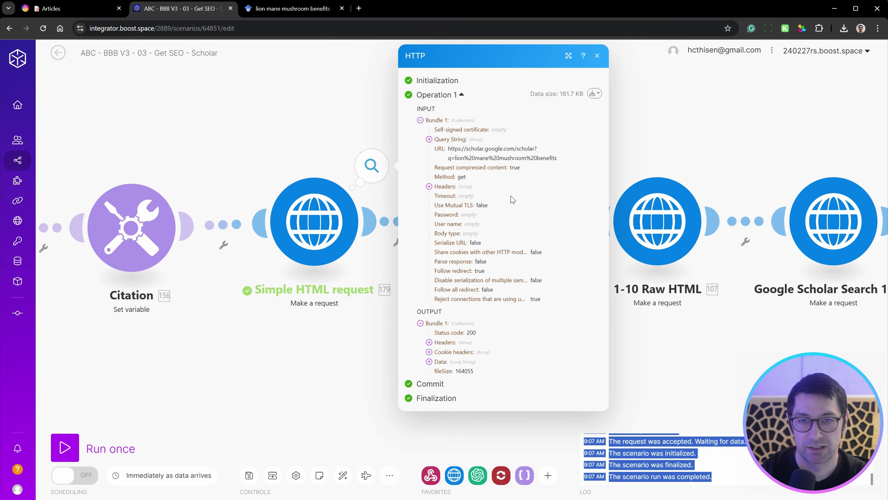
{"action": "scroll", "coordinate": [511, 198], "scroll_direction": "down", "scroll_amount": 3}
{"action": "left_click_drag", "start_coordinate": [465, 171], "coordinate": [547, 397]}
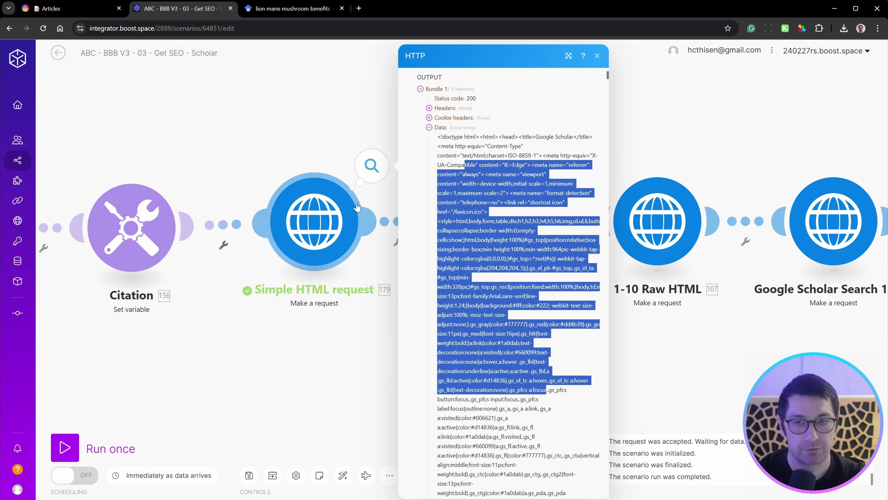
{"action": "left_click", "coordinate": [490, 203]}
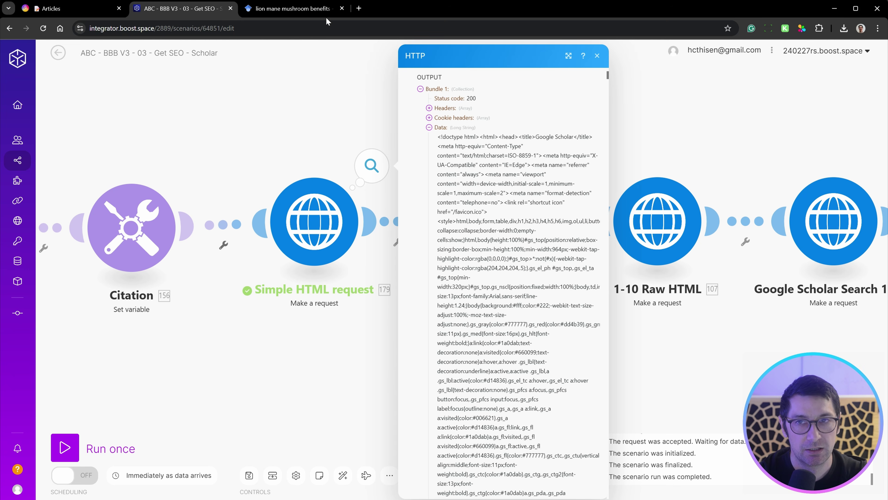
Compare the Google Scholar results page with the HTML data returned by Simple HTML request, and close the module's output.
{"action": "left_click", "coordinate": [309, 10]}
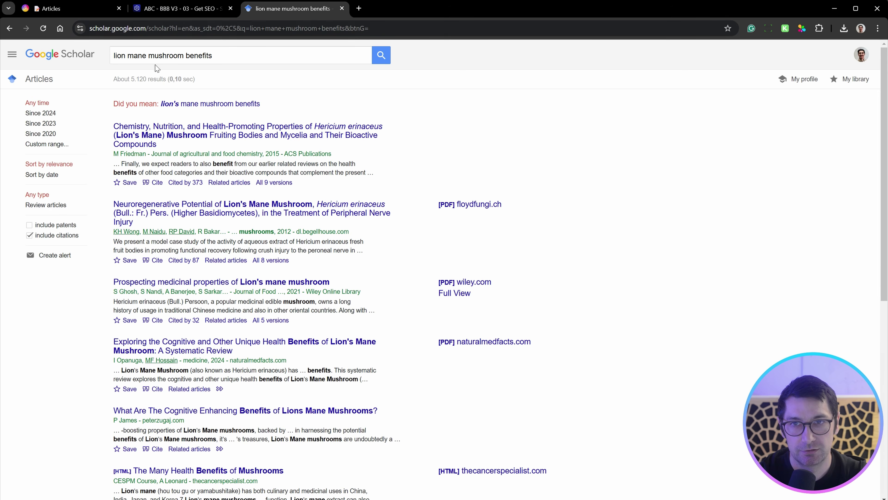
{"action": "left_click", "coordinate": [198, 11]}
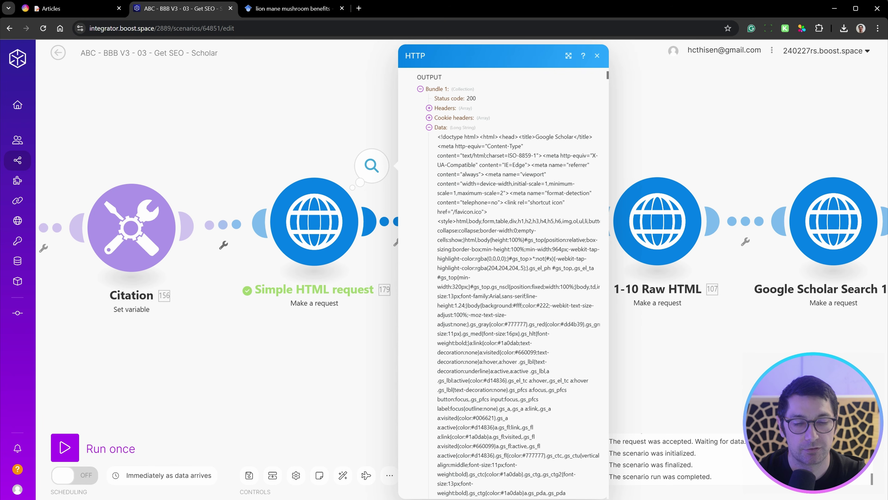
{"action": "left_click_drag", "start_coordinate": [450, 193], "coordinate": [470, 277]}
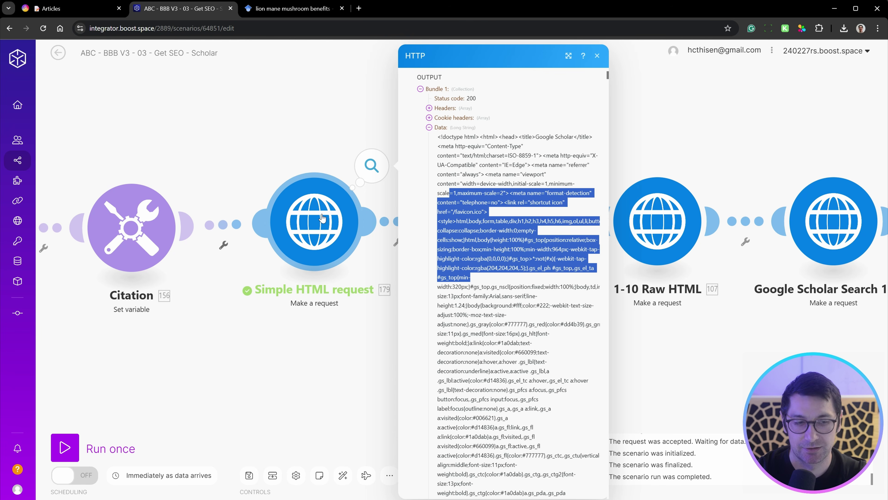
{"action": "left_click", "coordinate": [535, 208]}
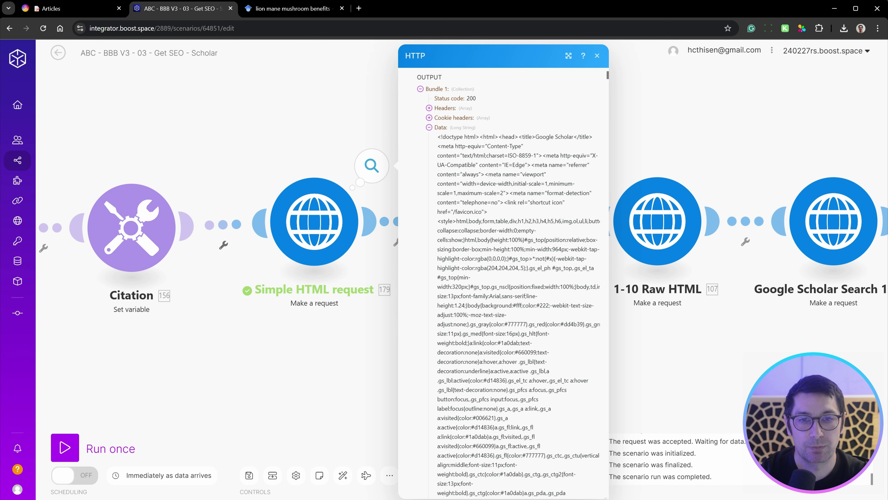
{"action": "left_click_drag", "start_coordinate": [440, 137], "coordinate": [531, 398]}
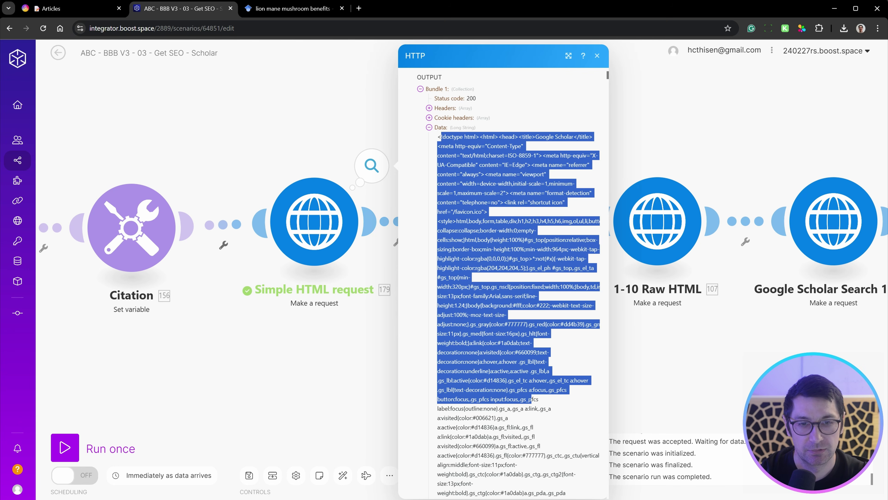
{"action": "left_click", "coordinate": [339, 349]}
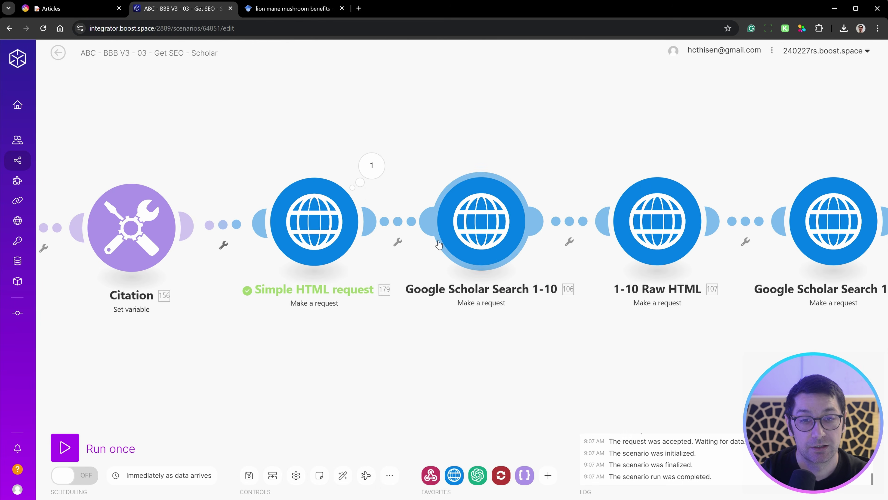
Unlink Simple HTML request from both Google Scholar Search 1-10 and Citation.
{"action": "right_click", "coordinate": [395, 226]}
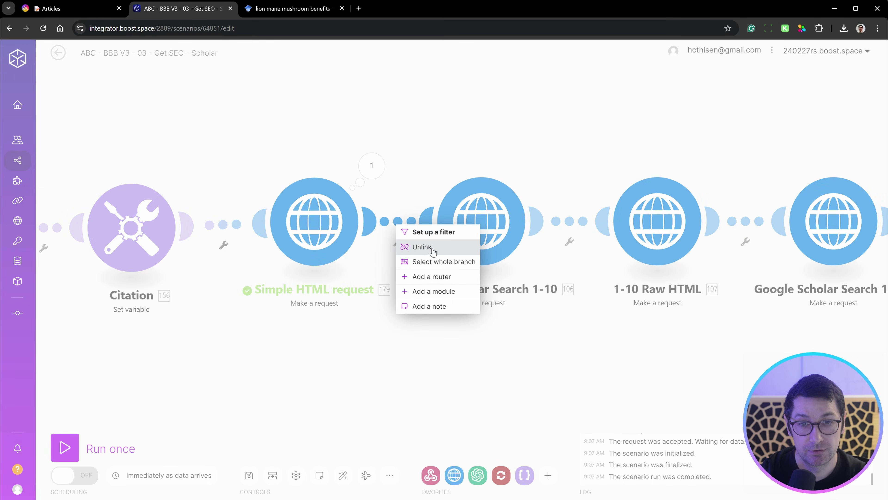
{"action": "key", "text": "Escape"}
{"action": "right_click", "coordinate": [237, 224]}
{"action": "left_click", "coordinate": [259, 245]}
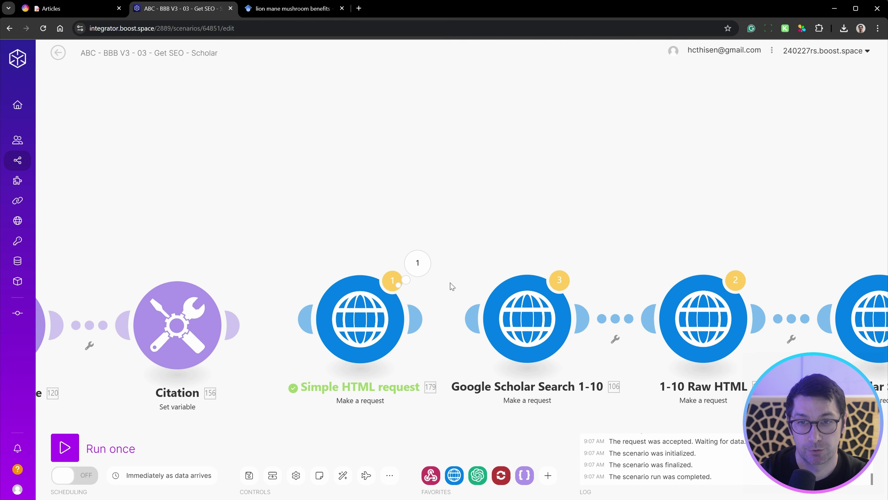
Move Simple HTML request above the module row and link Citation directly to Google Scholar Search 1-10.
{"action": "left_click_drag", "start_coordinate": [361, 331], "coordinate": [365, 96]}
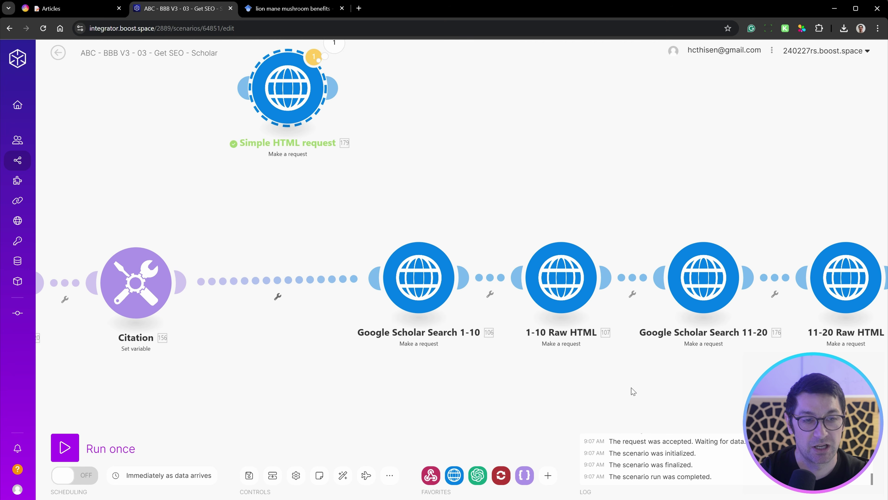
{"action": "scroll", "coordinate": [497, 359], "scroll_direction": "down", "scroll_amount": 2}
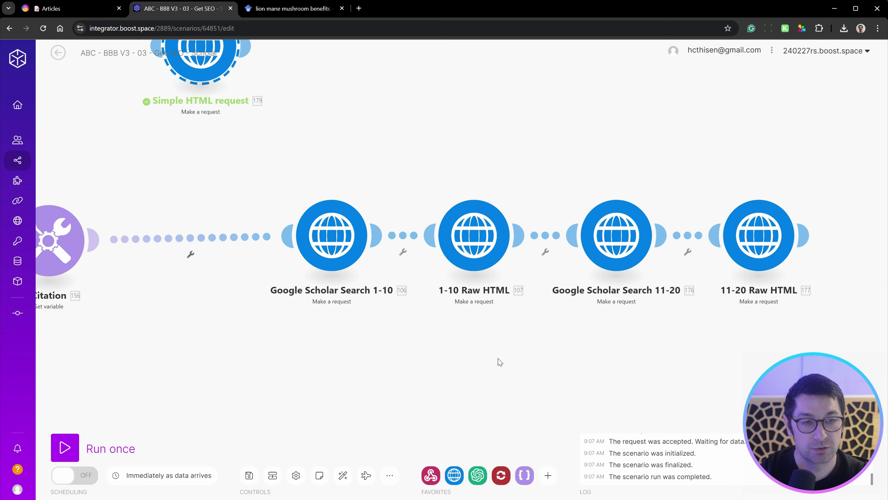
{"action": "left_click_drag", "start_coordinate": [823, 161], "coordinate": [323, 336]}
{"action": "left_click_drag", "start_coordinate": [354, 261], "coordinate": [270, 267]}
{"action": "left_click_drag", "start_coordinate": [289, 369], "coordinate": [462, 373]}
{"action": "left_click", "coordinate": [462, 373]}
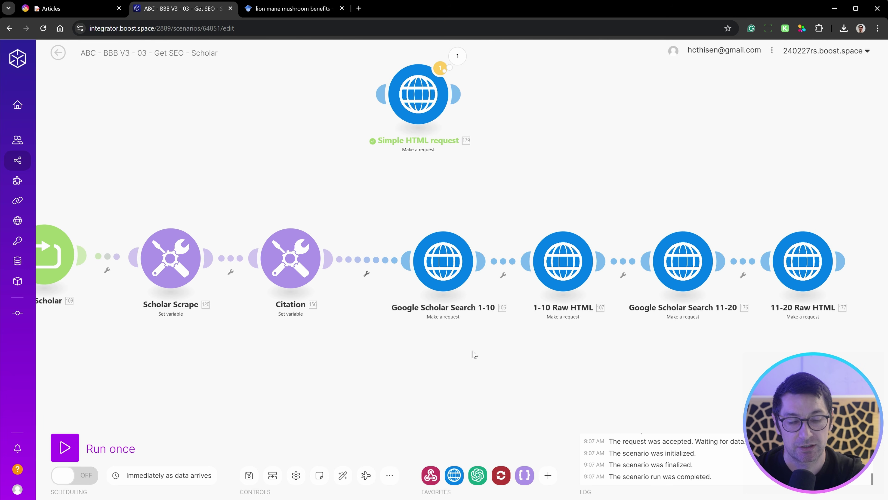
Examine Google Scholar Search 1-10's DataForSEO URL, headers, and the enable_javascript, check_spell and store_raw_html options in its request content.
{"action": "scroll", "coordinate": [497, 305], "scroll_direction": "up", "scroll_amount": 3}
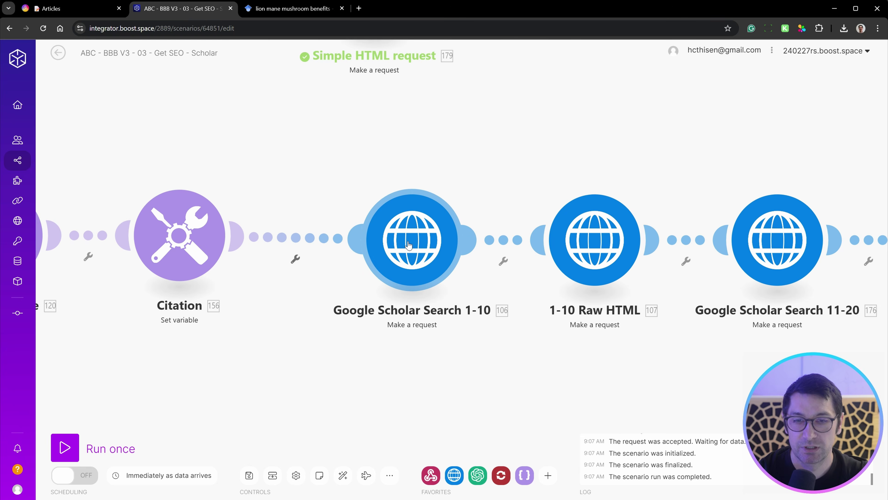
{"action": "left_click", "coordinate": [437, 241]}
{"action": "triple_click", "coordinate": [574, 135]}
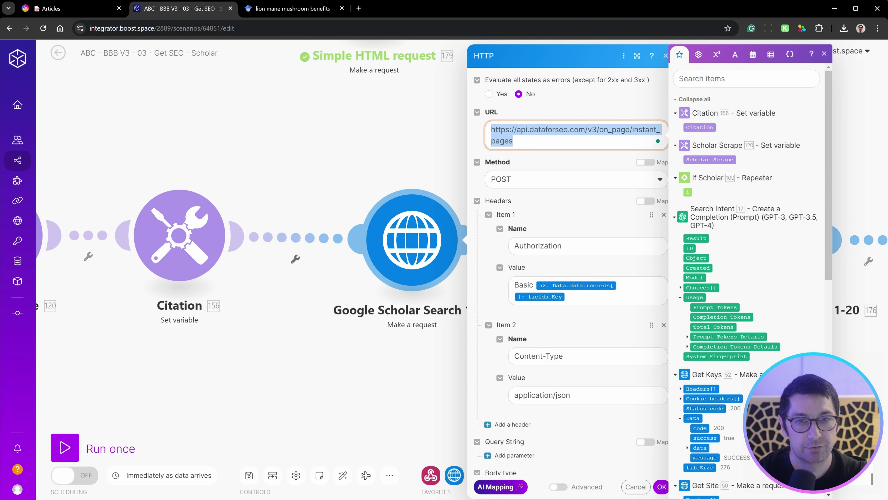
{"action": "left_click", "coordinate": [605, 119]}
{"action": "scroll", "coordinate": [611, 175], "scroll_direction": "down", "scroll_amount": 4}
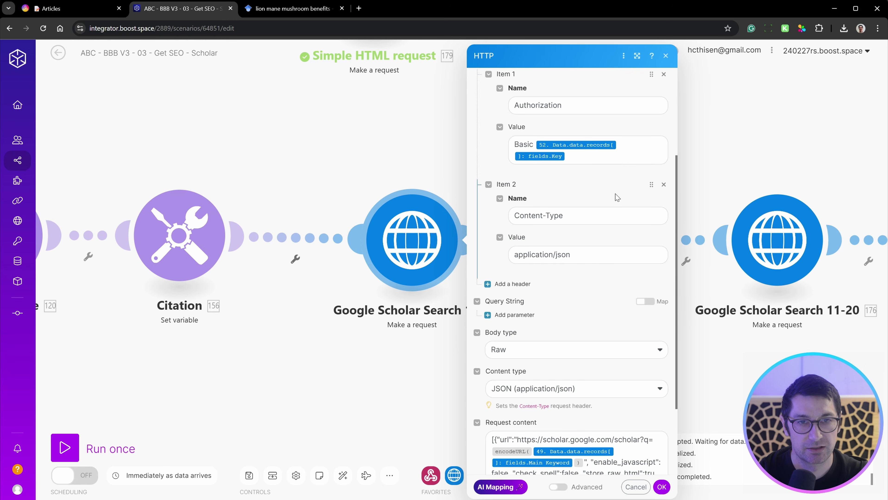
{"action": "scroll", "coordinate": [617, 198], "scroll_direction": "down", "scroll_amount": 3}
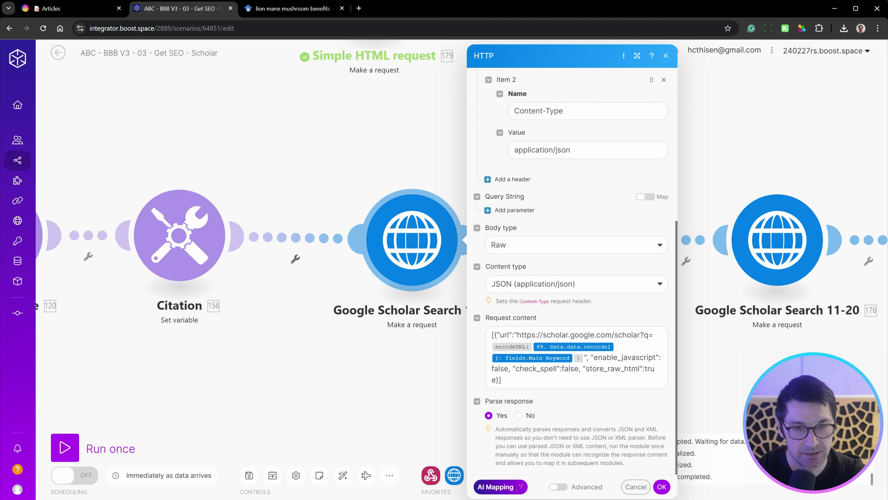
{"action": "left_click_drag", "start_coordinate": [517, 335], "coordinate": [713, 379]}
{"action": "left_click", "coordinate": [647, 379]}
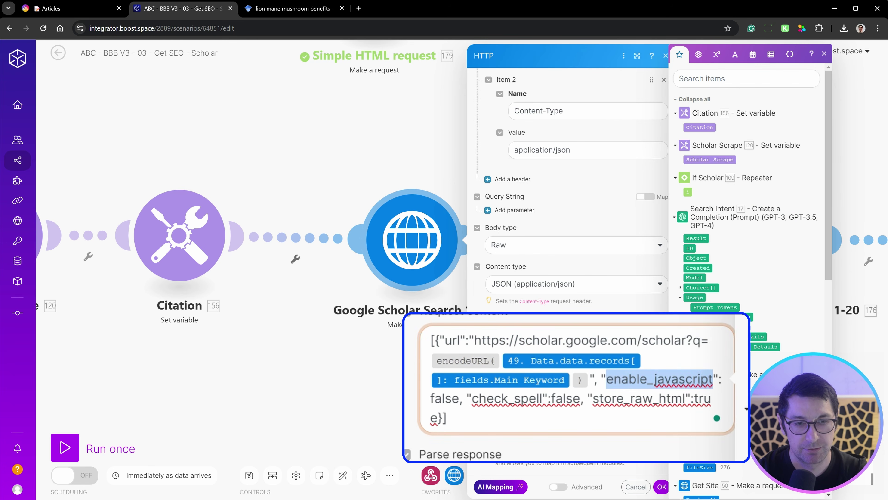
{"action": "left_click_drag", "start_coordinate": [614, 379], "coordinate": [698, 379]}
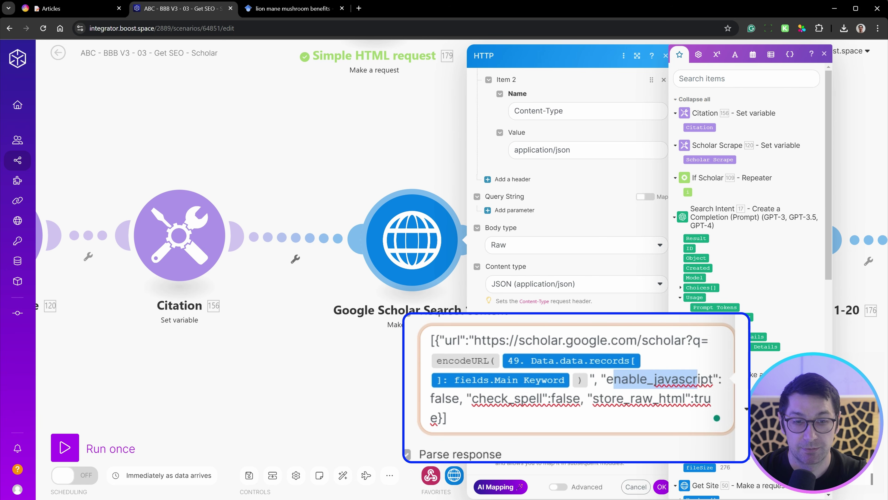
{"action": "double_click", "coordinate": [435, 398]}
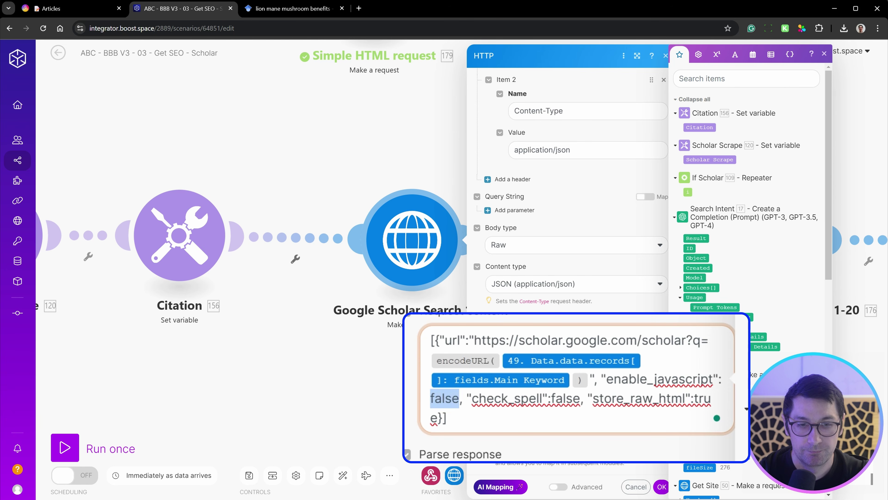
{"action": "left_click", "coordinate": [543, 398]}
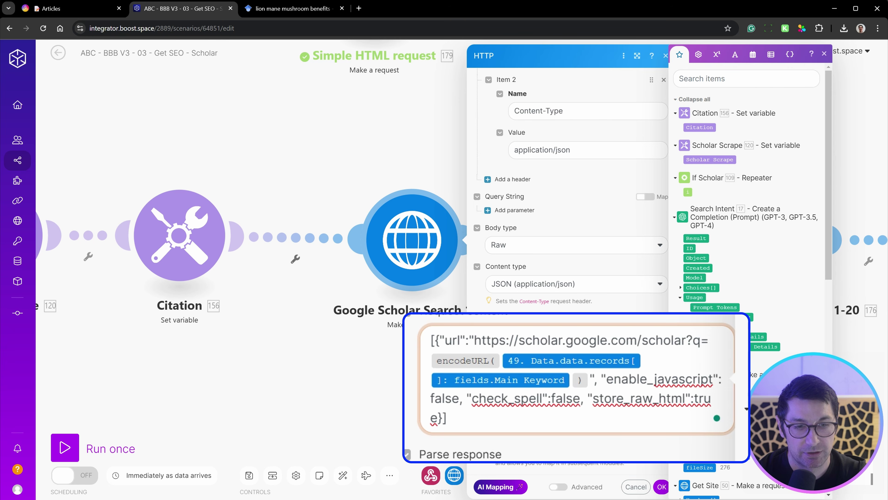
{"action": "left_click_drag", "start_coordinate": [471, 398], "coordinate": [446, 418]}
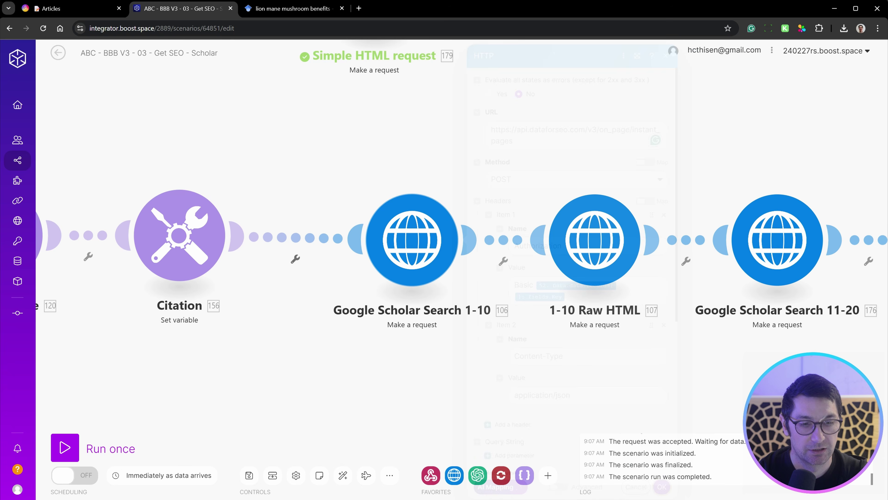
{"action": "scroll", "coordinate": [452, 357], "scroll_direction": "right", "scroll_amount": 5}
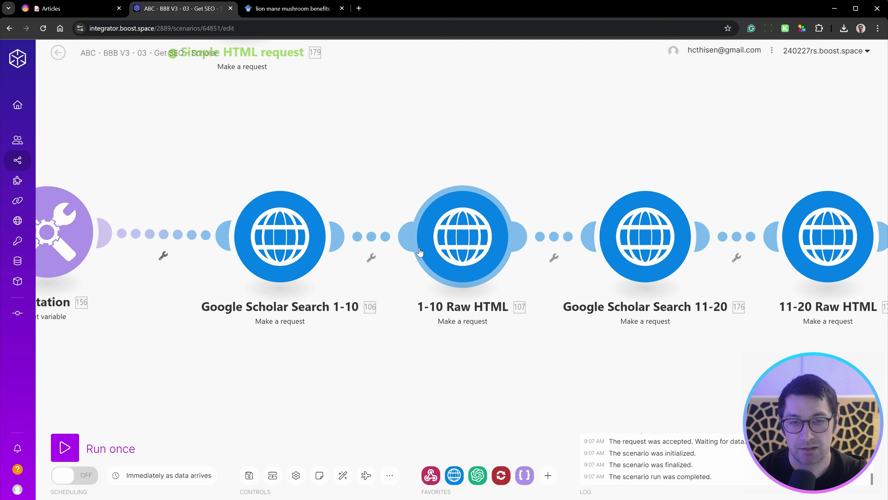
{"action": "scroll", "coordinate": [496, 254], "scroll_direction": "up", "scroll_amount": 3}
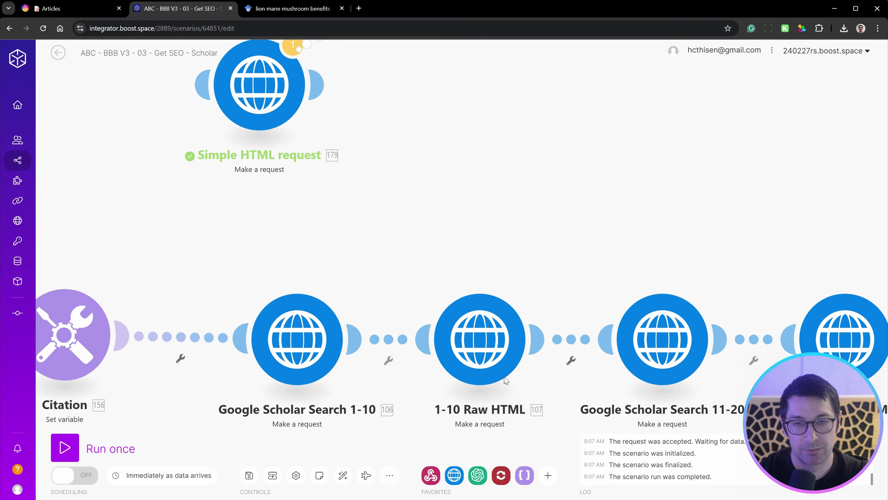
{"action": "scroll", "coordinate": [462, 121], "scroll_direction": "down", "scroll_amount": 3}
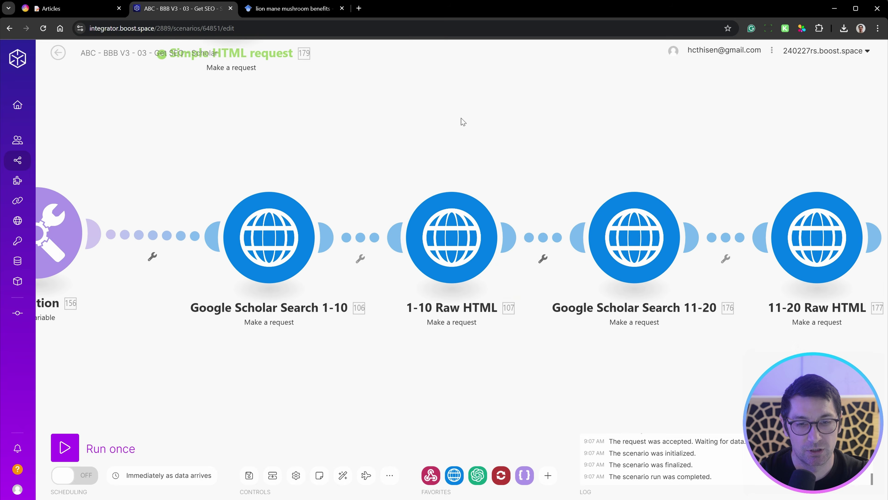
{"action": "scroll", "coordinate": [462, 121], "scroll_direction": "left", "scroll_amount": 3}
{"action": "left_click_drag", "start_coordinate": [512, 333], "coordinate": [470, 347]}
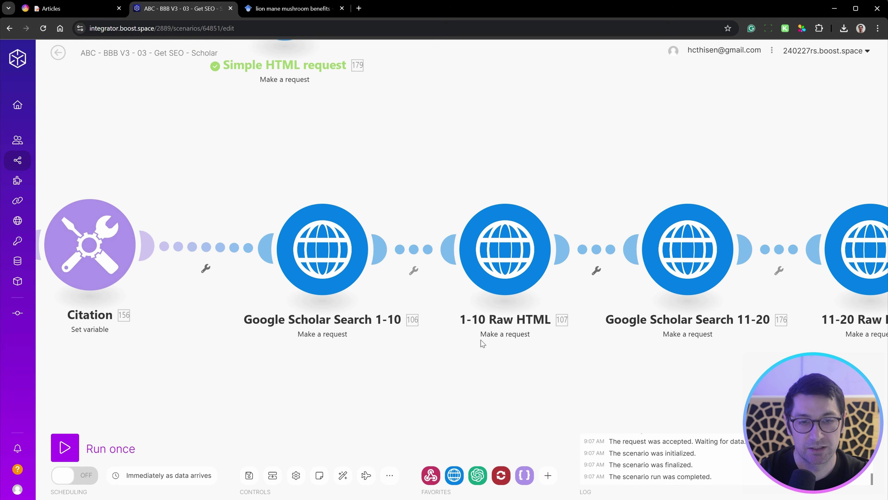
{"action": "scroll", "coordinate": [405, 87], "scroll_direction": "up", "scroll_amount": 3}
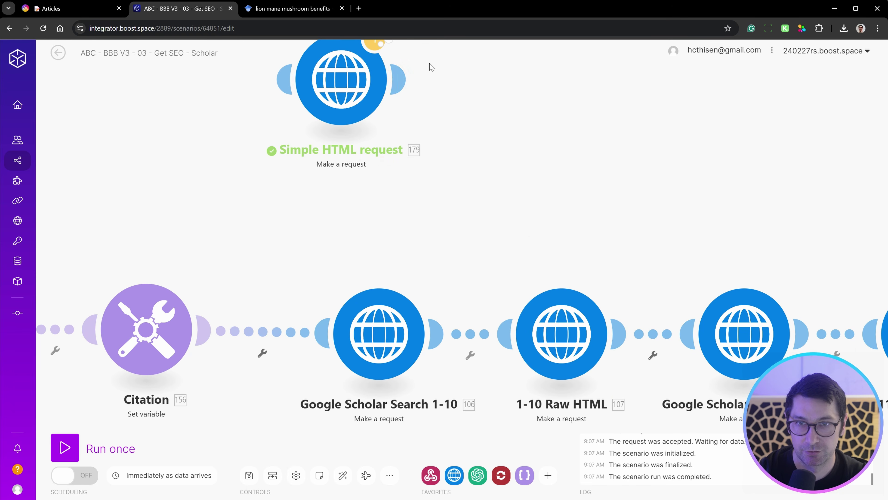
{"action": "scroll", "coordinate": [484, 144], "scroll_direction": "down", "scroll_amount": 2}
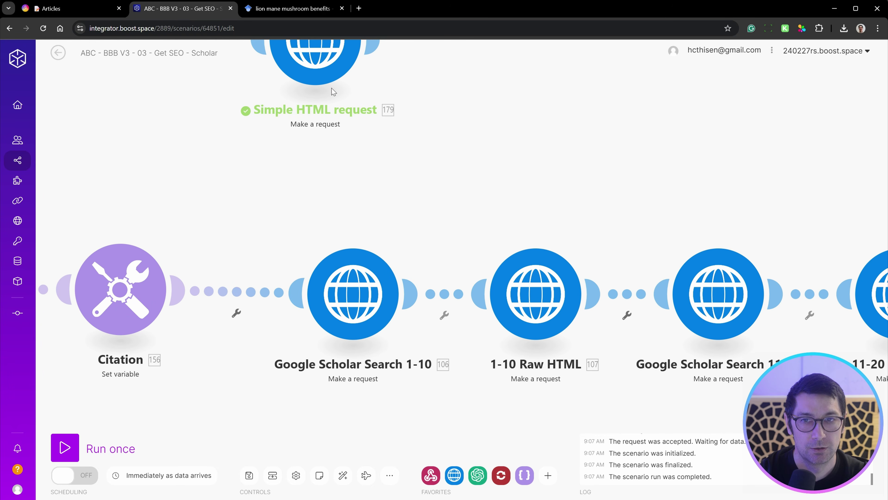
{"action": "scroll", "coordinate": [543, 174], "scroll_direction": "down", "scroll_amount": 2}
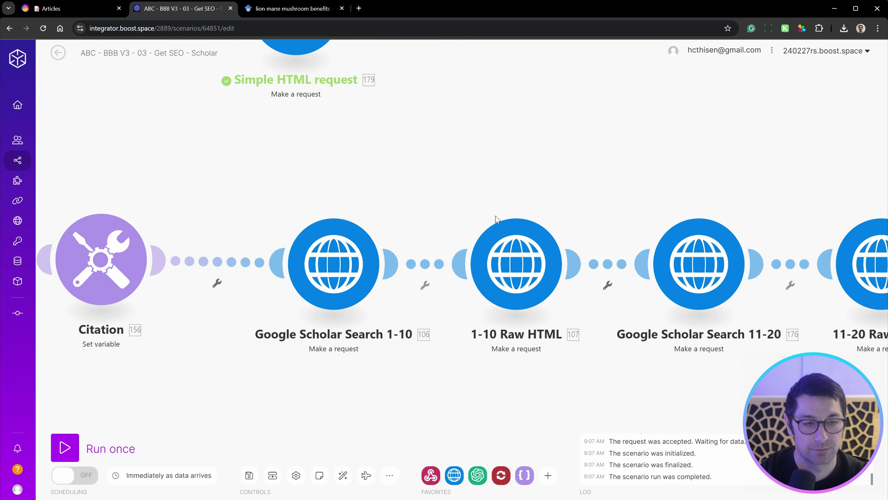
Check Google Scholar Search 1-10's DataForSEO URL and its store_raw_html option against the 1-10 Raw HTML module.
{"action": "left_click", "coordinate": [515, 291]}
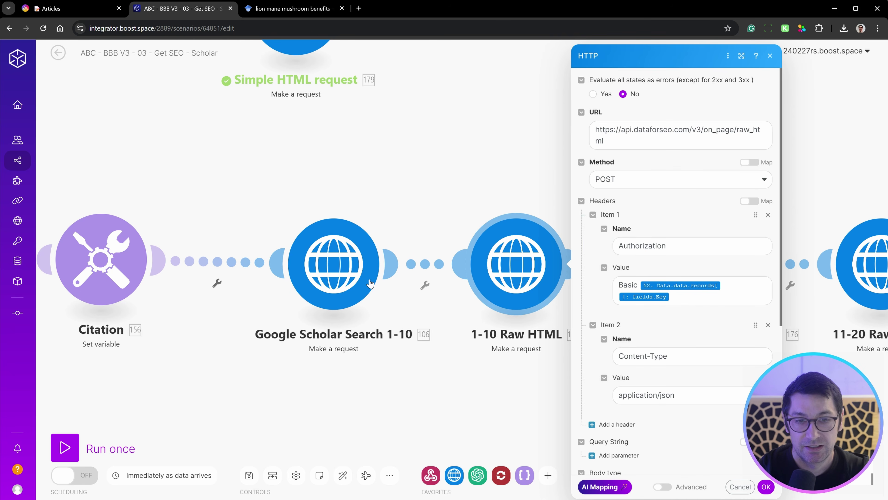
{"action": "left_click", "coordinate": [341, 292]}
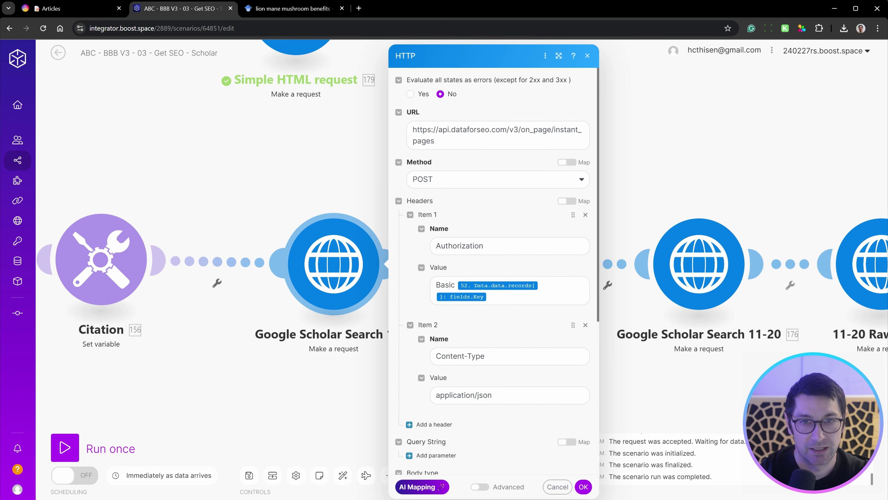
{"action": "triple_click", "coordinate": [490, 130]}
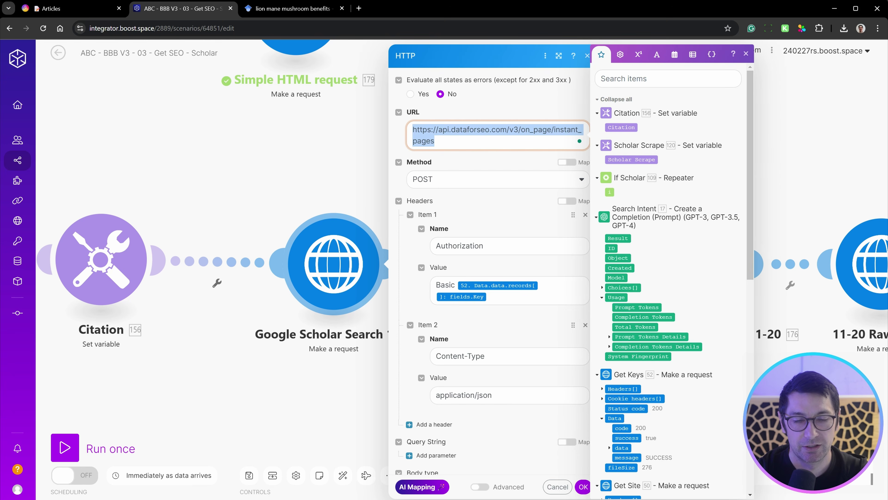
{"action": "scroll", "coordinate": [495, 317], "scroll_direction": "down", "scroll_amount": 7}
{"action": "left_click", "coordinate": [567, 368]}
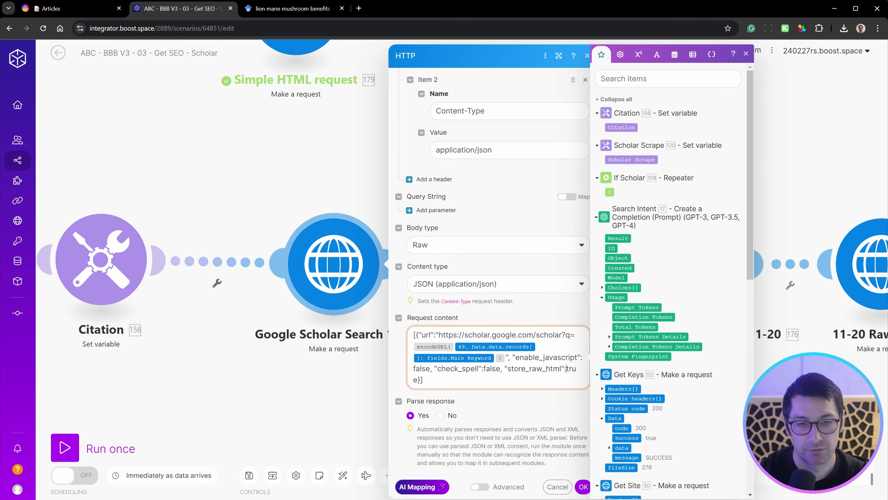
{"action": "left_click", "coordinate": [314, 405]}
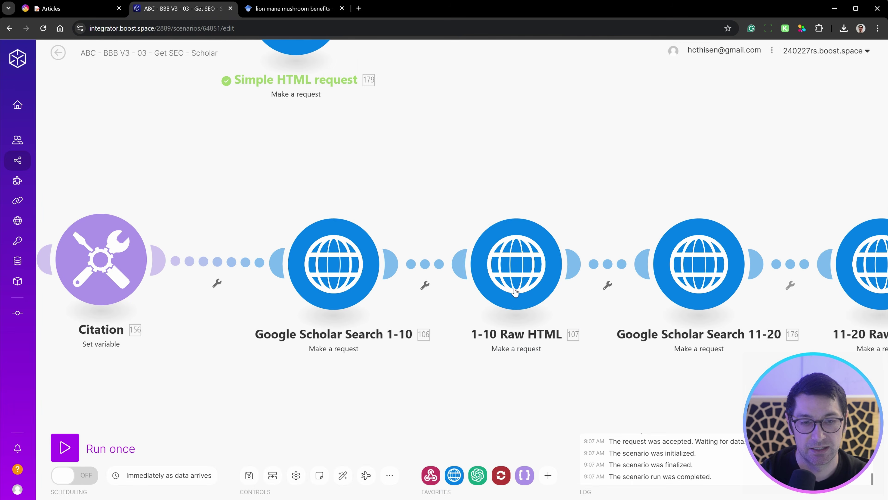
Examine the 1-10 Raw HTML module's DataForSEO URL and its Authorization and Content-Type headers.
{"action": "left_click", "coordinate": [513, 290]}
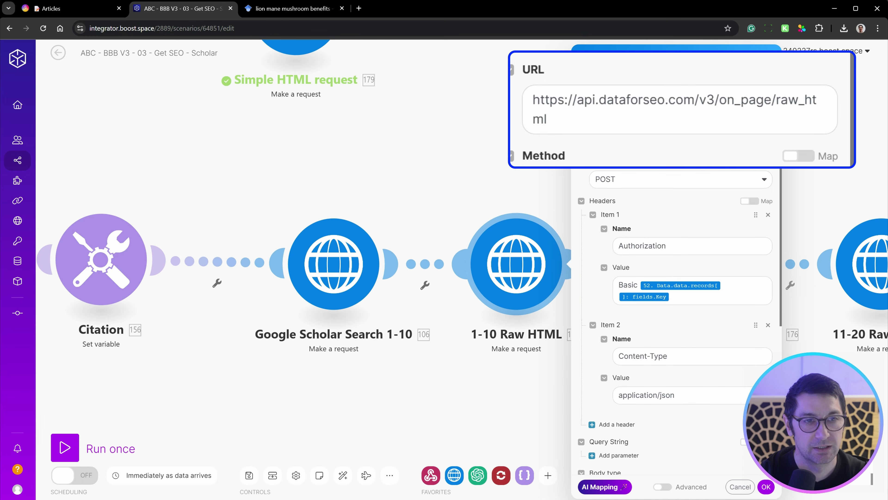
{"action": "left_click_drag", "start_coordinate": [595, 130], "coordinate": [759, 140]}
{"action": "left_click", "coordinate": [710, 141]}
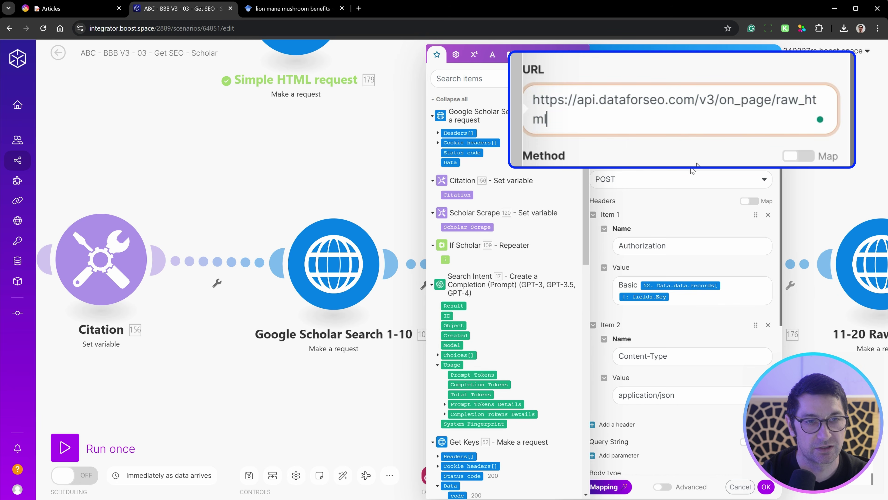
{"action": "scroll", "coordinate": [697, 257], "scroll_direction": "down", "scroll_amount": 4}
{"action": "scroll", "coordinate": [692, 130], "scroll_direction": "up", "scroll_amount": 1}
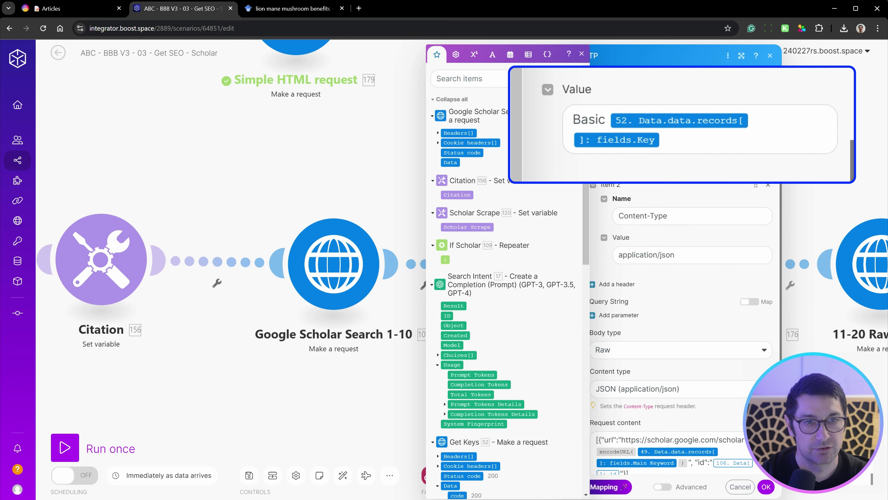
{"action": "left_click_drag", "start_coordinate": [624, 144], "coordinate": [634, 145]}
{"action": "left_click", "coordinate": [693, 216]}
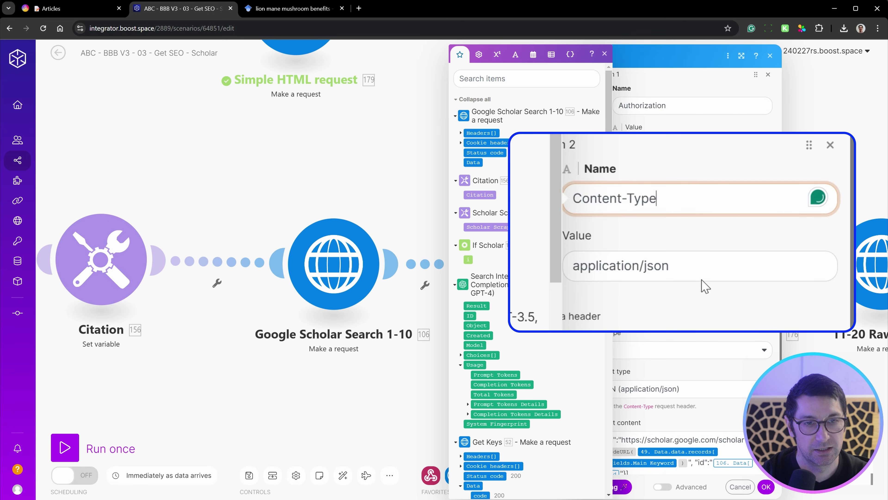
{"action": "left_click", "coordinate": [693, 259]}
{"action": "left_click", "coordinate": [714, 238]}
{"action": "scroll", "coordinate": [724, 231], "scroll_direction": "down", "scroll_amount": 2}
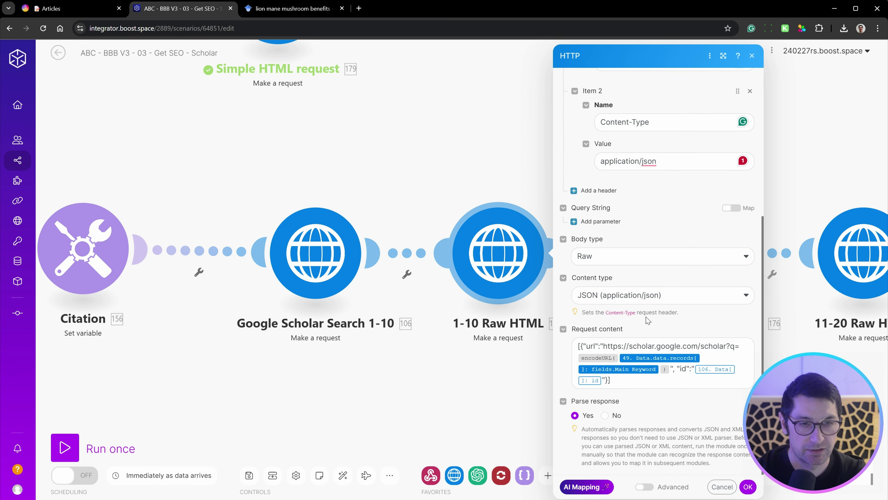
Examine 1-10 Raw HTML's request content, focusing on the Scholar url and the id mapped from Google Scholar Search 1-10.
{"action": "left_click_drag", "start_coordinate": [603, 346], "coordinate": [736, 361]}
{"action": "left_click_drag", "start_coordinate": [693, 400], "coordinate": [713, 401]}
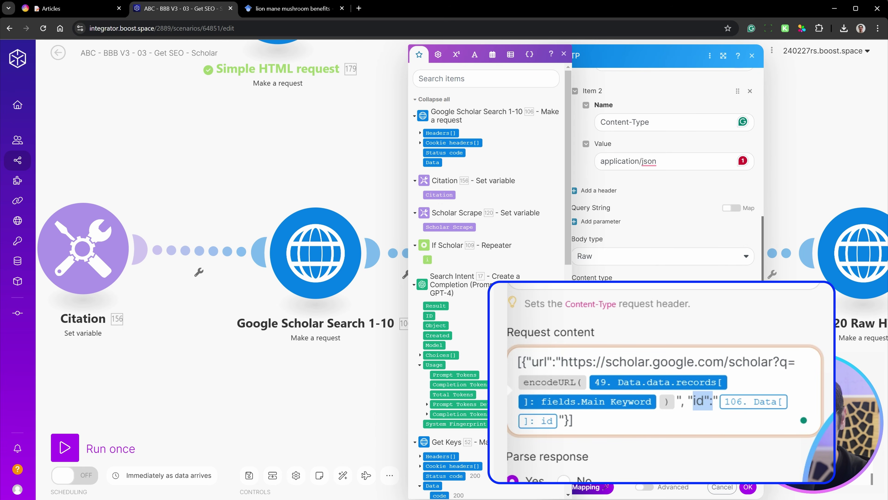
{"action": "left_click_drag", "start_coordinate": [573, 420], "coordinate": [518, 362]}
{"action": "left_click", "coordinate": [668, 362]}
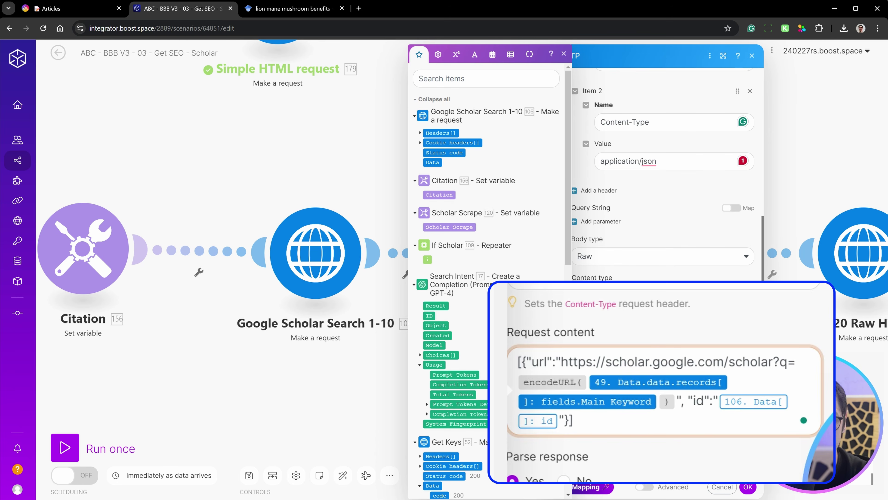
{"action": "left_click", "coordinate": [738, 487]}
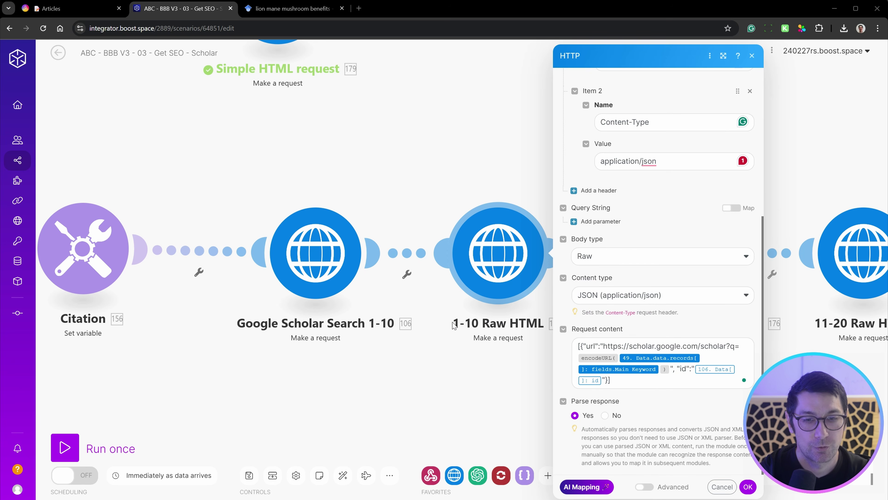
Examine the start and q parameters of the Scholar URL in Google Scholar Search 11-20's request content.
{"action": "left_click_drag", "start_coordinate": [424, 342], "coordinate": [389, 344]}
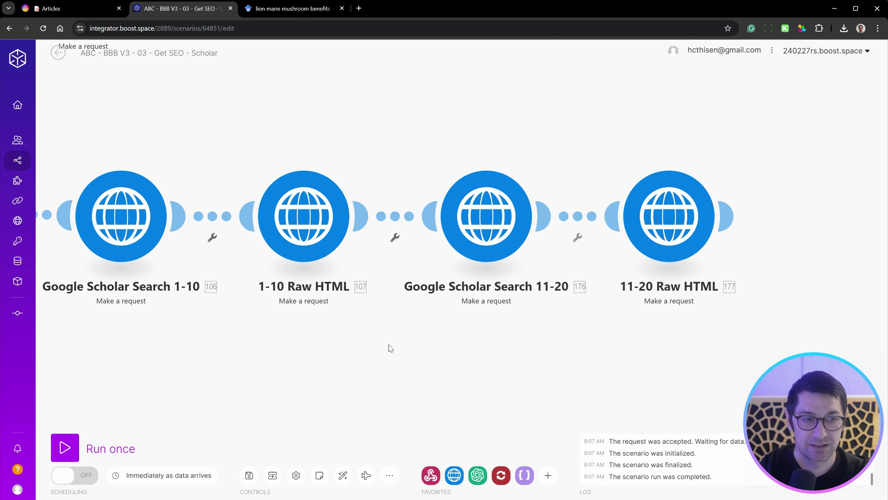
{"action": "left_click", "coordinate": [487, 216]}
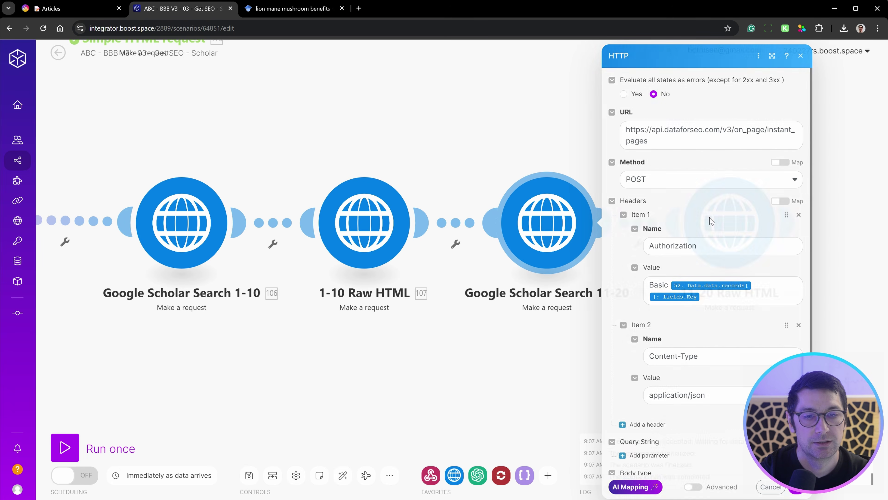
{"action": "scroll", "coordinate": [707, 245], "scroll_direction": "down", "scroll_amount": 7}
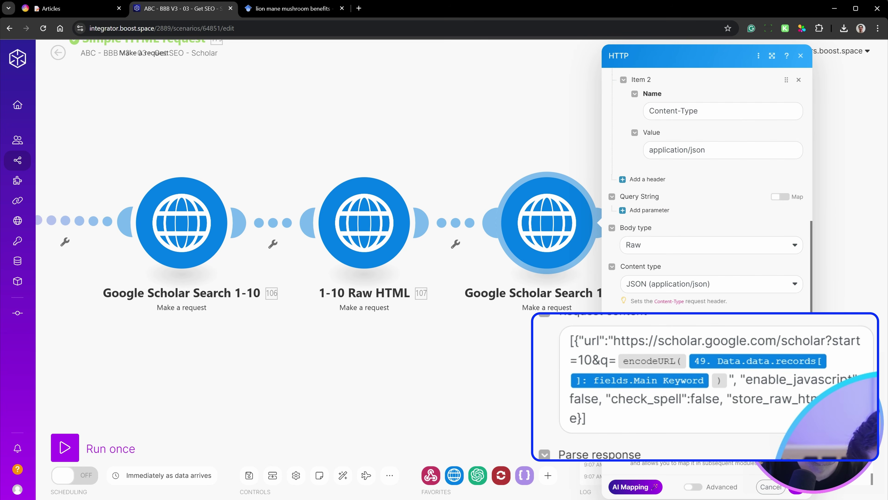
{"action": "left_click_drag", "start_coordinate": [833, 341], "coordinate": [856, 341]}
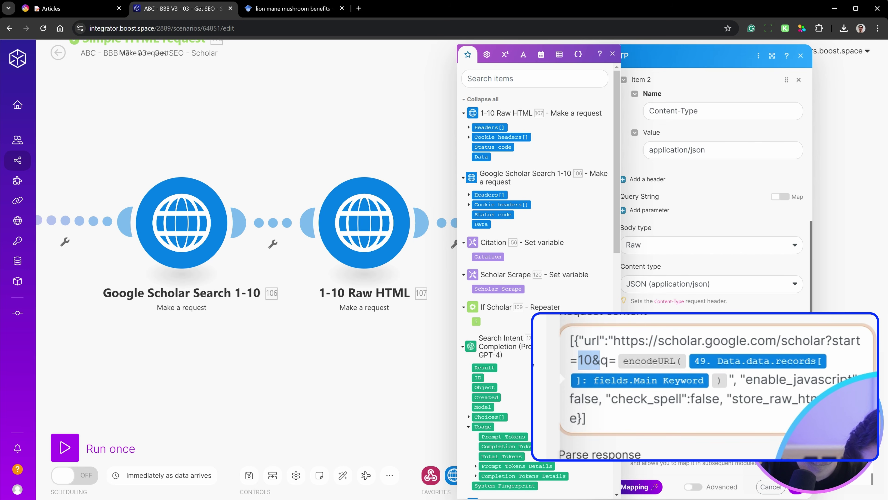
{"action": "left_click_drag", "start_coordinate": [601, 361], "coordinate": [620, 362]}
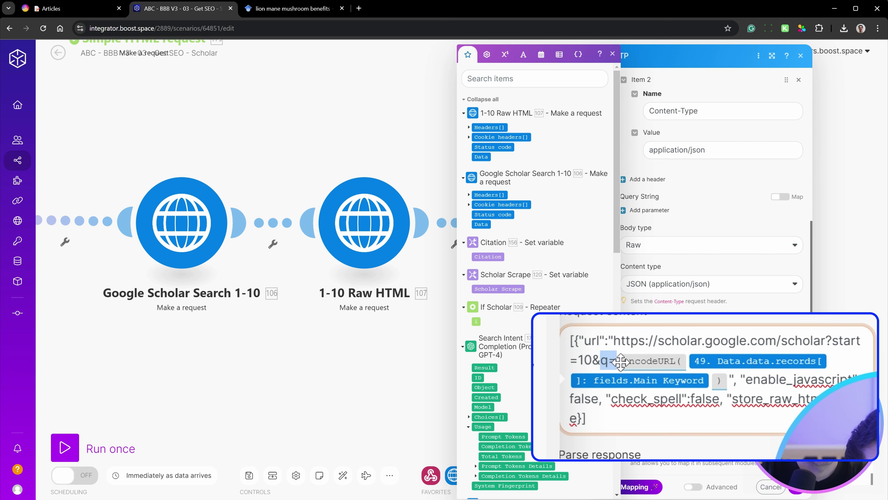
Open the second page of Google Scholar results and compare its URL parameters with Google Scholar Search 11-20's request content.
{"action": "left_click", "coordinate": [293, 8]}
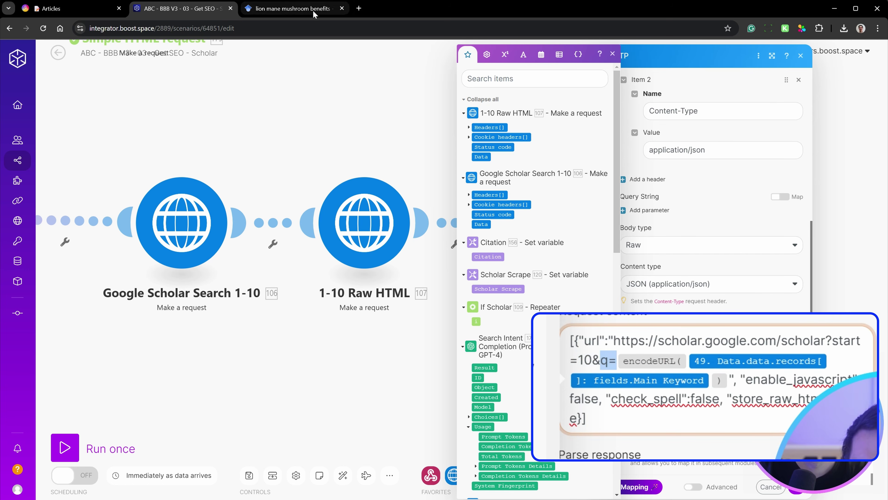
{"action": "scroll", "coordinate": [364, 140], "scroll_direction": "down", "scroll_amount": 10}
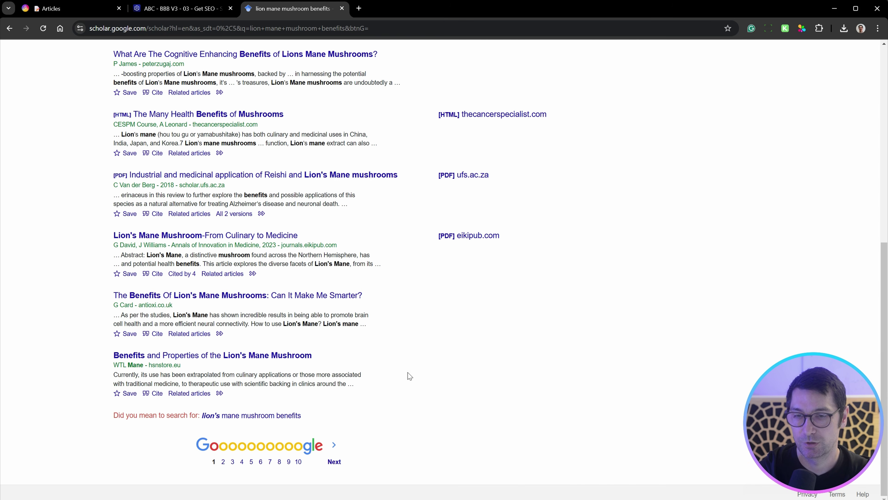
{"action": "left_click", "coordinate": [342, 461]}
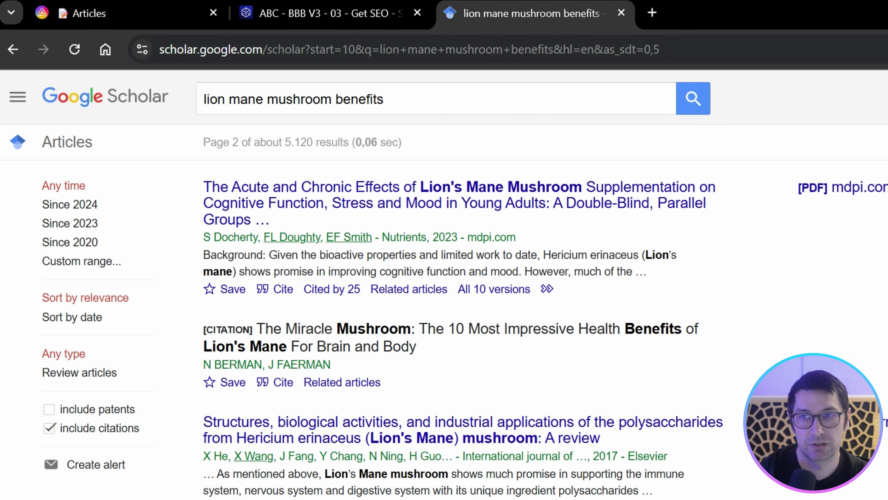
{"action": "left_click_drag", "start_coordinate": [227, 37], "coordinate": [264, 37]}
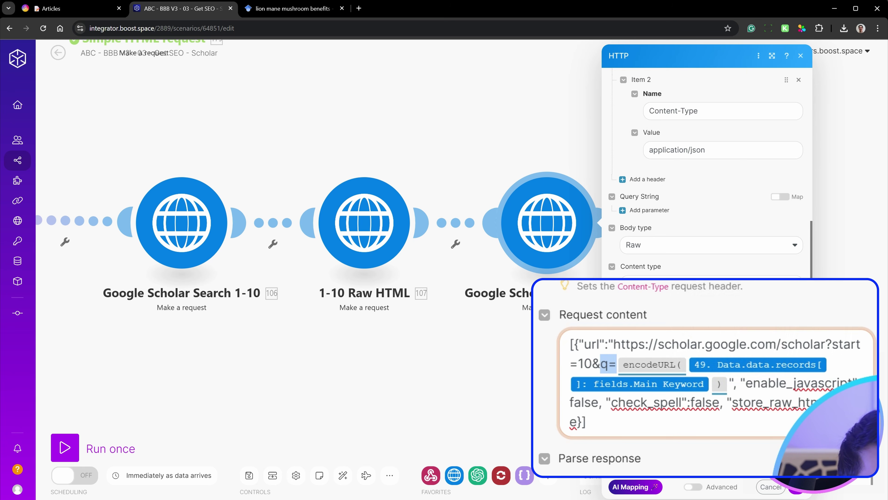
{"action": "left_click", "coordinate": [693, 364]}
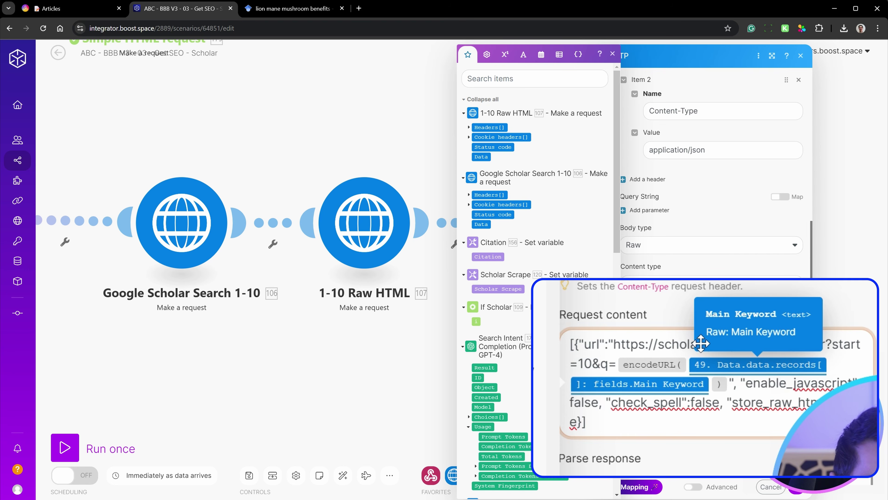
{"action": "left_click", "coordinate": [311, 9]}
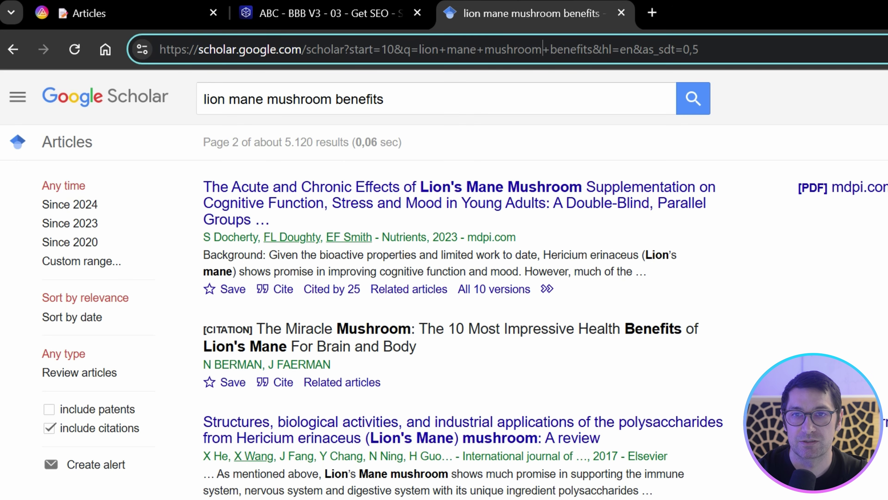
Strip the start, hl and as_sdt parameters from the Google Scholar URL and load scholar.google.com/scholar?q=lion+mane+mushroom+benefits.
{"action": "left_click_drag", "start_coordinate": [590, 49], "coordinate": [701, 49]}
{"action": "key", "text": "BackSpace"}
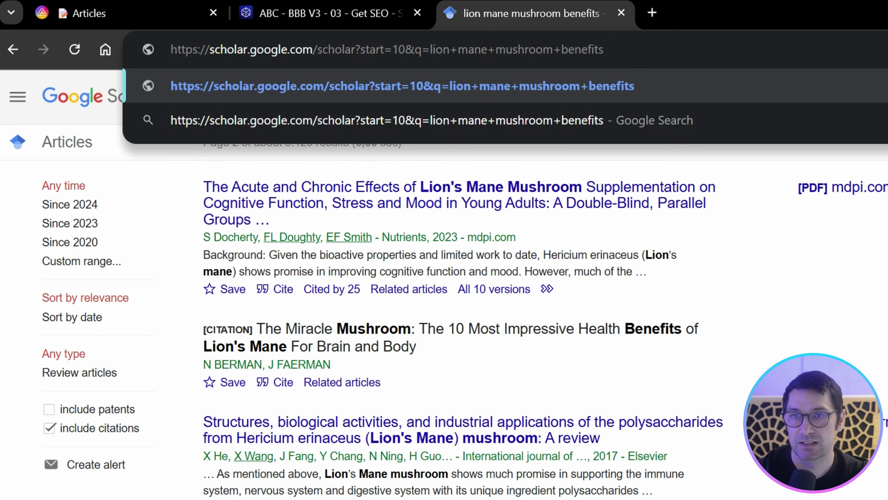
{"action": "left_click_drag", "start_coordinate": [416, 49], "coordinate": [361, 49]}
{"action": "key", "text": "BackSpace"}
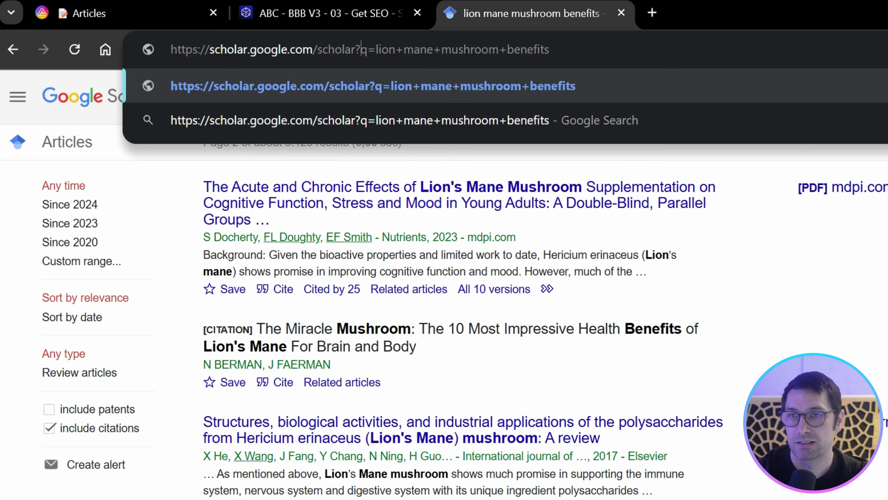
{"action": "key", "text": "End"}
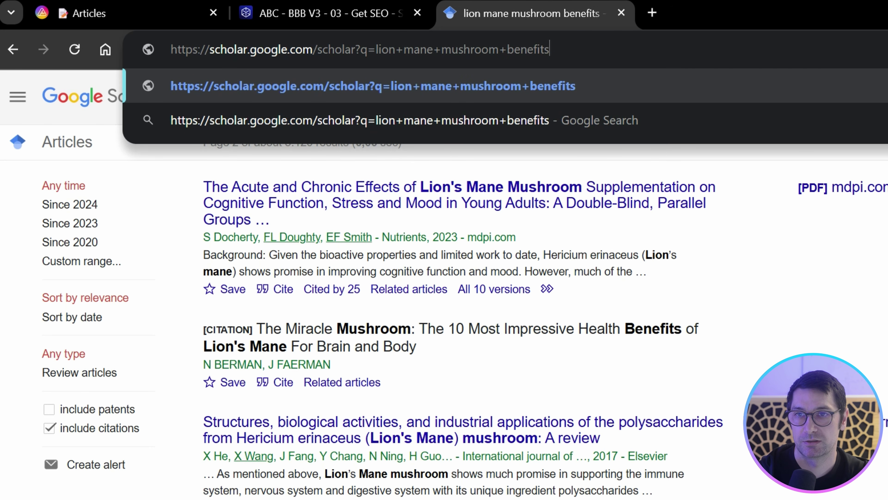
{"action": "key", "text": "Return"}
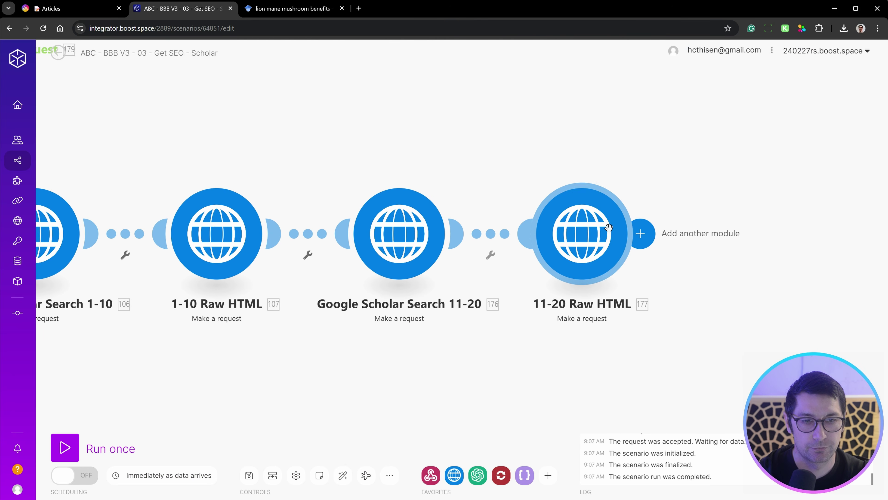
In the Get SEO - Scholar scenario, attach the Scholar Selection module directly after 11-20 Raw HTML.
{"action": "scroll", "coordinate": [609, 227], "scroll_direction": "down", "scroll_amount": 5}
{"action": "scroll", "coordinate": [737, 273], "scroll_direction": "up", "scroll_amount": 4}
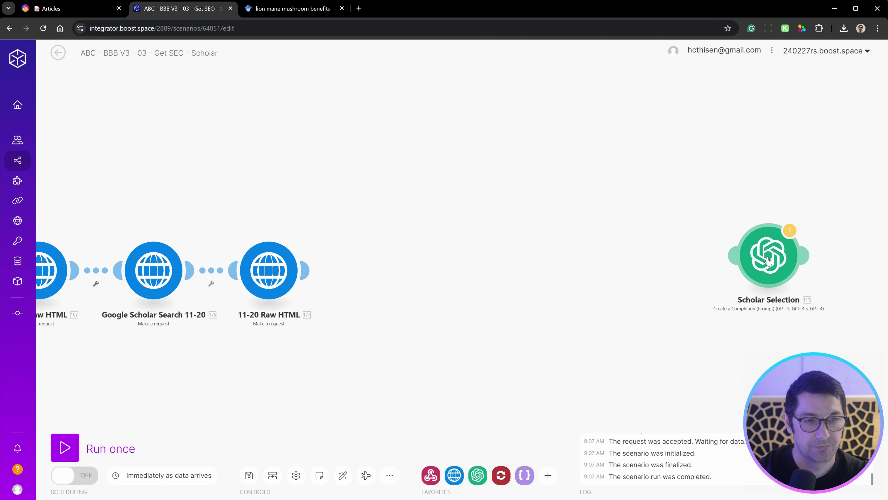
{"action": "left_click_drag", "start_coordinate": [767, 268], "coordinate": [398, 274]}
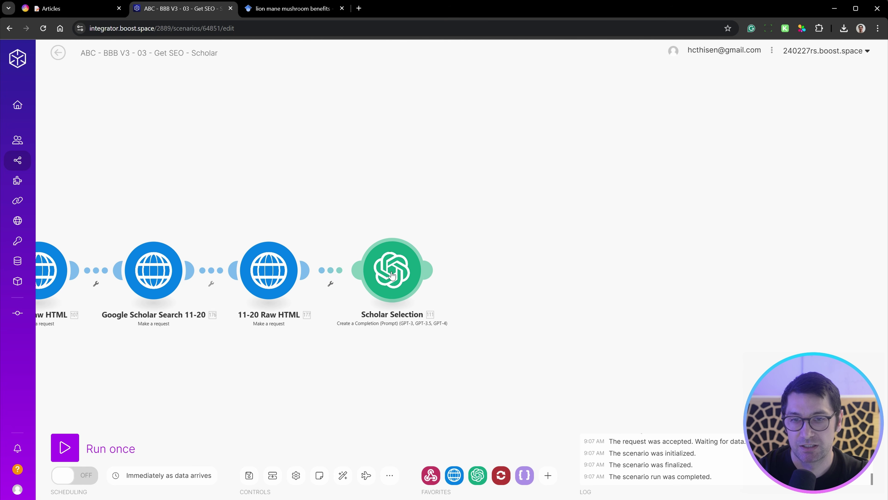
{"action": "left_click_drag", "start_coordinate": [395, 322], "coordinate": [541, 304]}
Set the Scholar Selection module's connection to SBT OpenAI connection.
{"action": "left_click", "coordinate": [544, 268]}
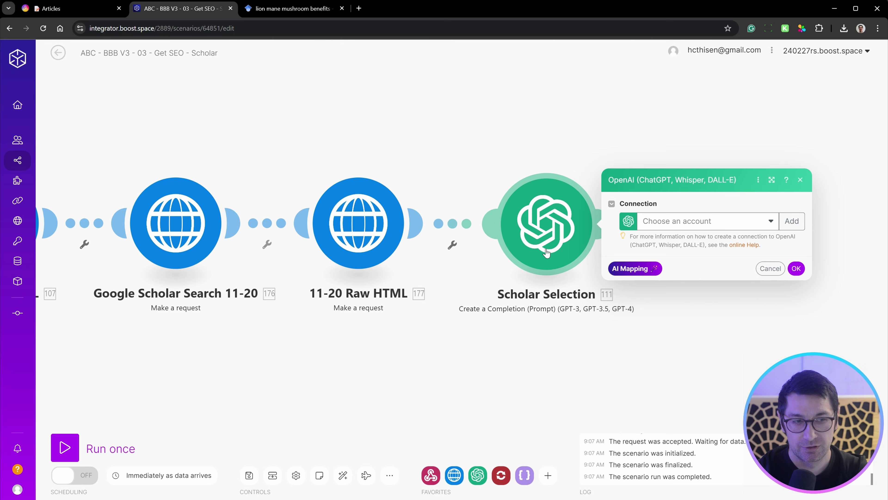
{"action": "left_click", "coordinate": [707, 220]}
{"action": "left_click", "coordinate": [709, 240]}
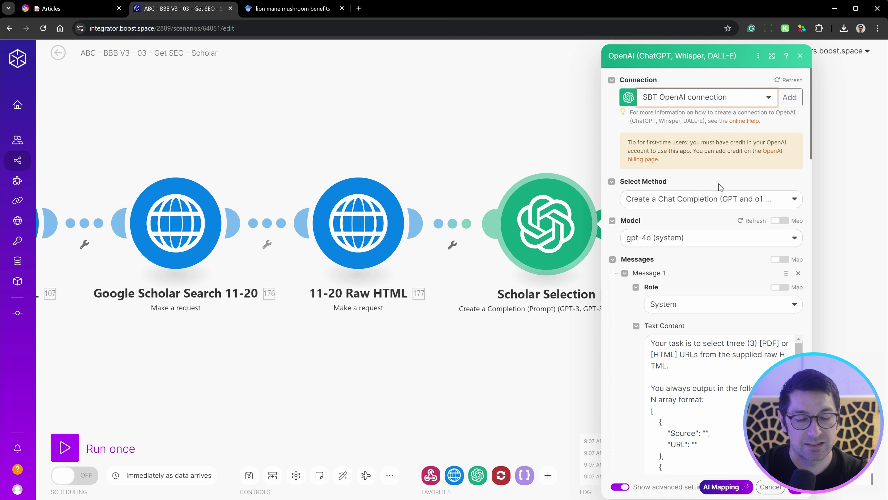
Review the task sentence in Scholar Selection's system message, focusing on the [PDF] and [HTML] URL types it asks for.
{"action": "scroll", "coordinate": [720, 187], "scroll_direction": "down", "scroll_amount": 4}
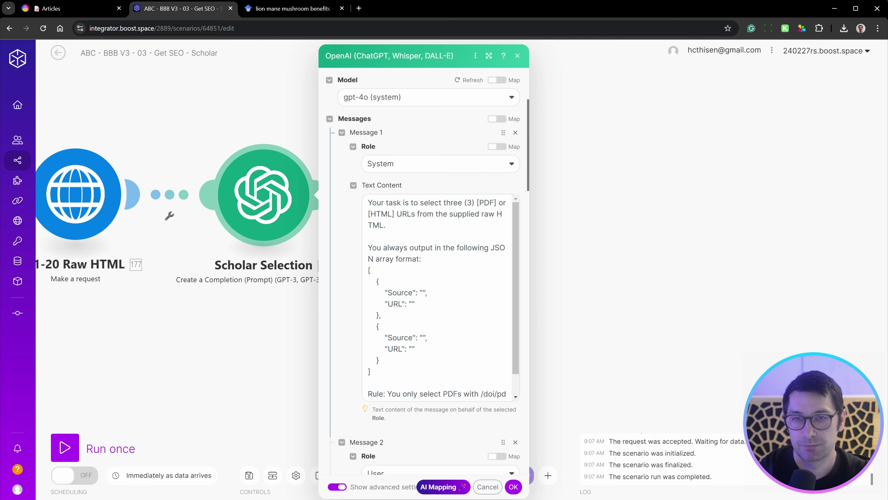
{"action": "left_click_drag", "start_coordinate": [368, 202], "coordinate": [396, 215]}
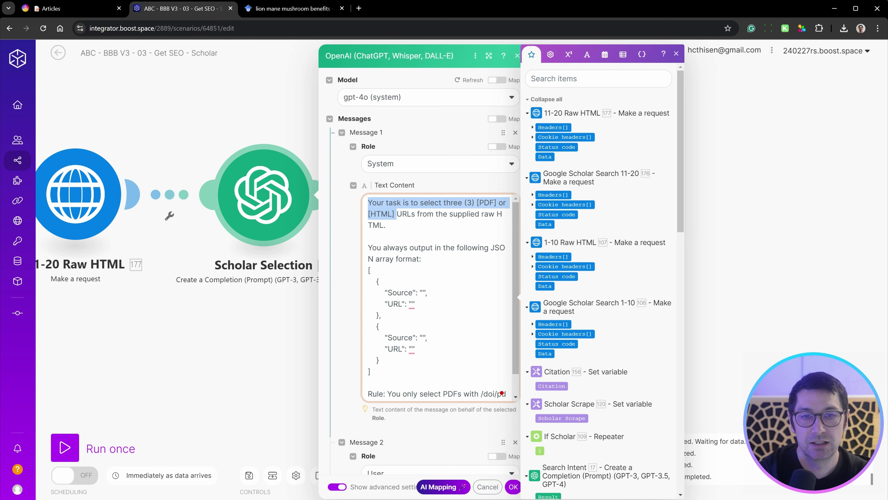
{"action": "left_click", "coordinate": [476, 202]}
{"action": "left_click_drag", "start_coordinate": [477, 203], "coordinate": [496, 202]}
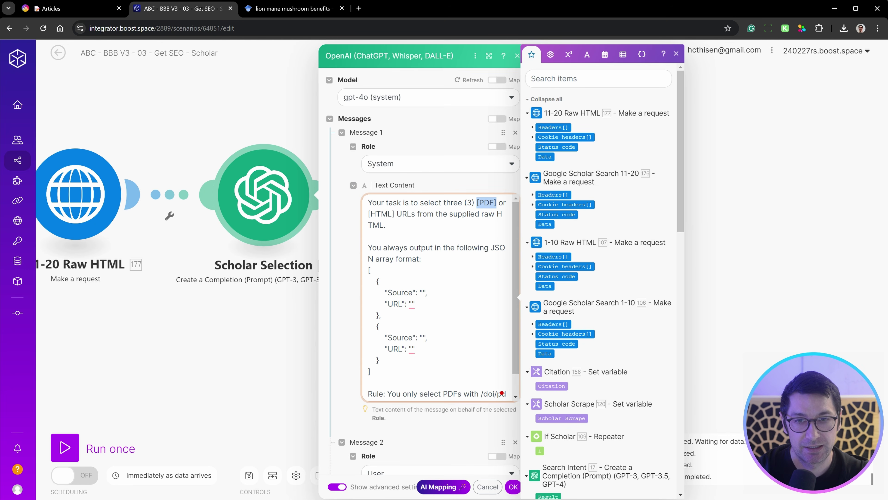
{"action": "left_click_drag", "start_coordinate": [396, 214], "coordinate": [368, 214]}
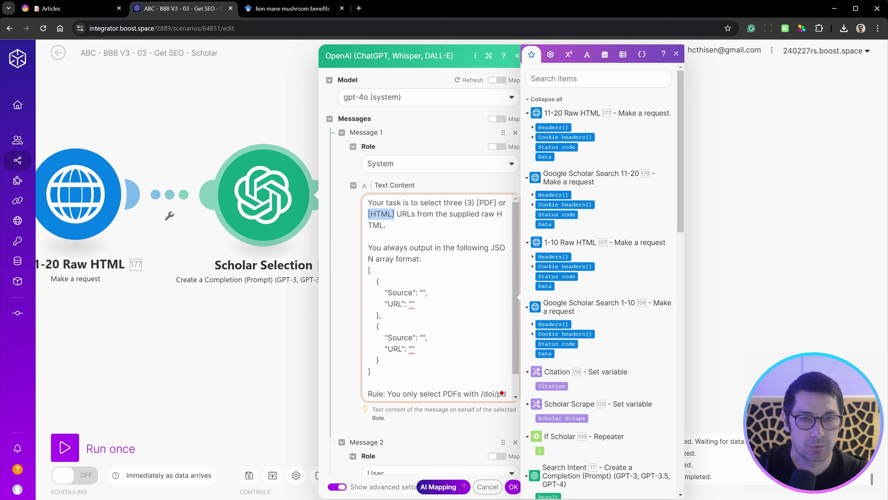
{"action": "double_click", "coordinate": [487, 203]}
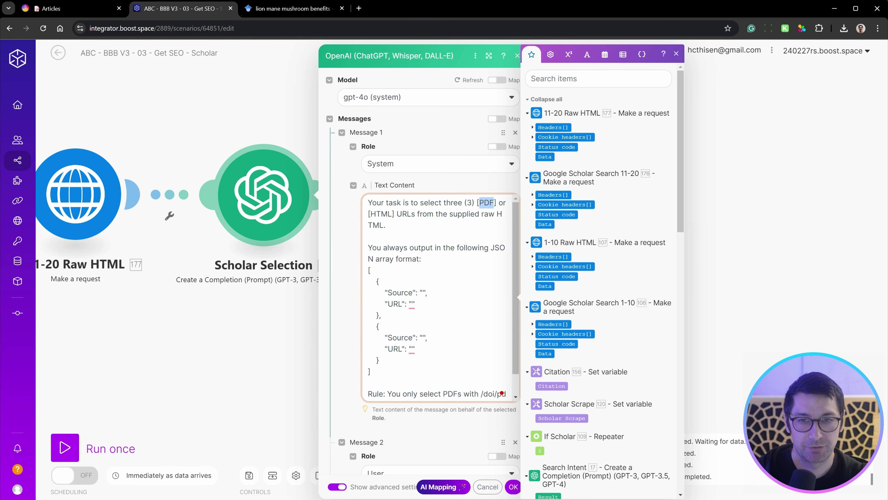
{"action": "double_click", "coordinate": [381, 214]}
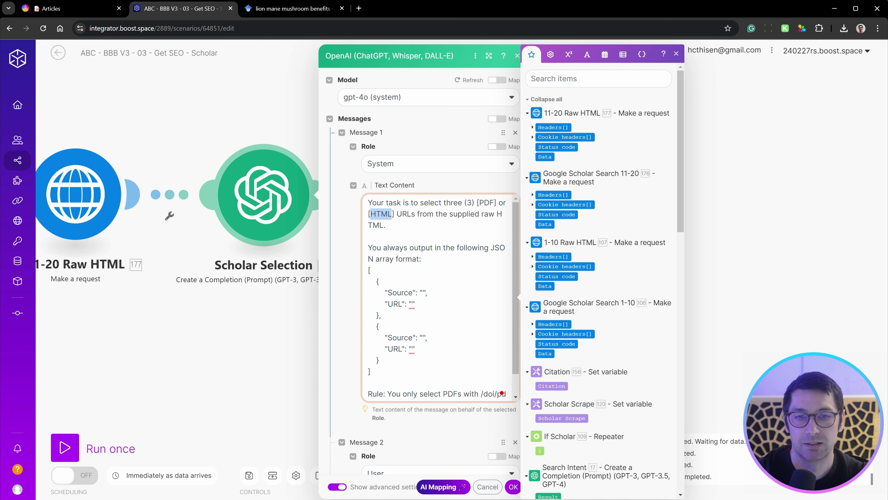
{"action": "left_click_drag", "start_coordinate": [422, 214], "coordinate": [422, 259]}
{"action": "left_click", "coordinate": [422, 259]}
Examine the JSON array output format with its Source and URL fields in the system message.
{"action": "scroll", "coordinate": [422, 259], "scroll_direction": "down", "scroll_amount": 2}
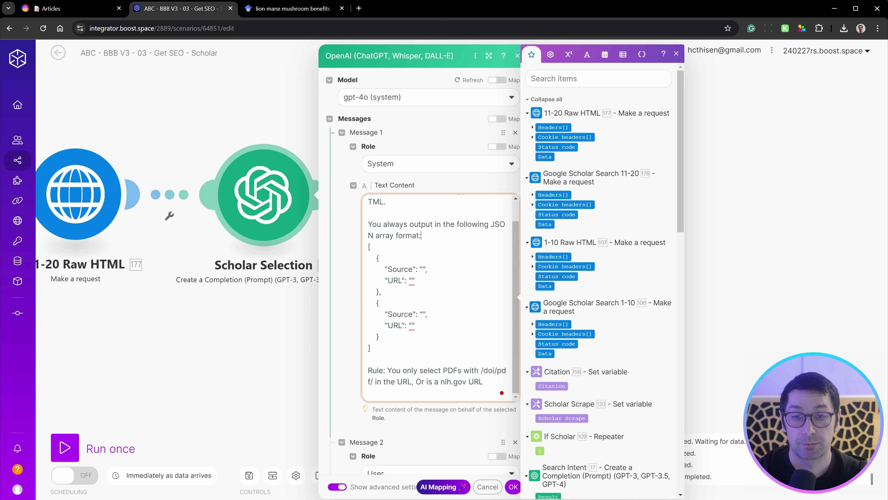
{"action": "left_click_drag", "start_coordinate": [369, 247], "coordinate": [371, 348]}
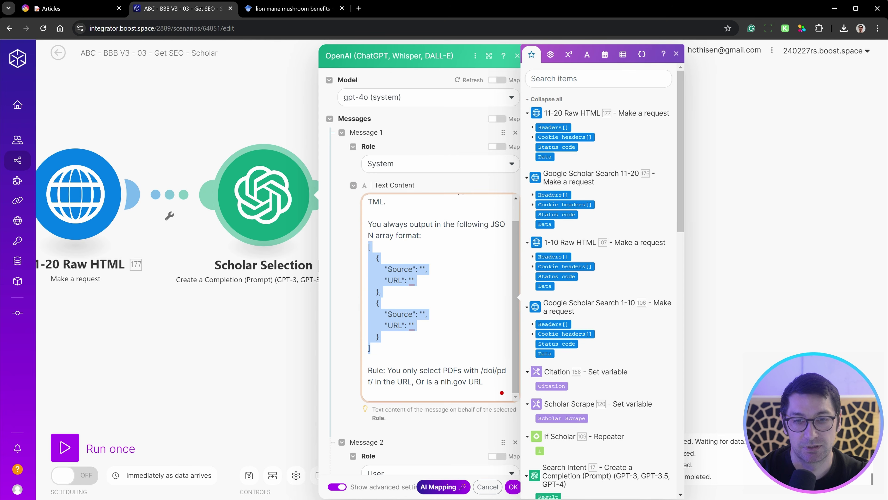
{"action": "left_click", "coordinate": [416, 325]}
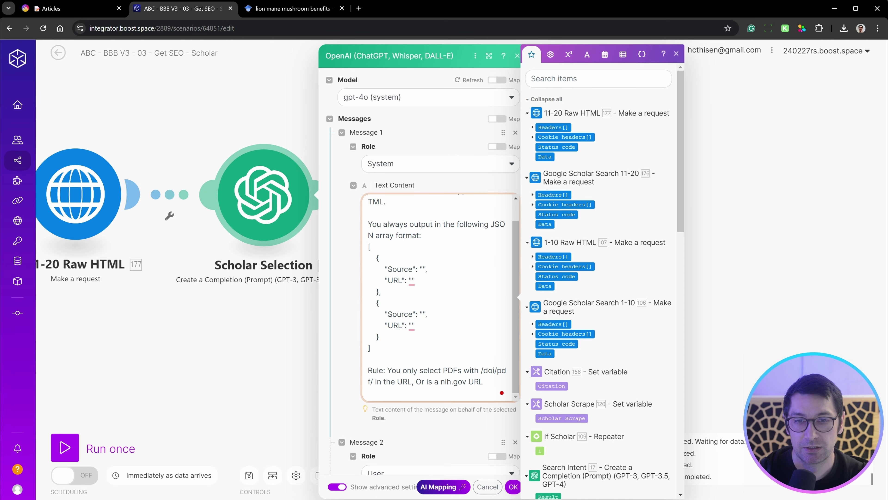
{"action": "left_click_drag", "start_coordinate": [382, 269], "coordinate": [415, 281]}
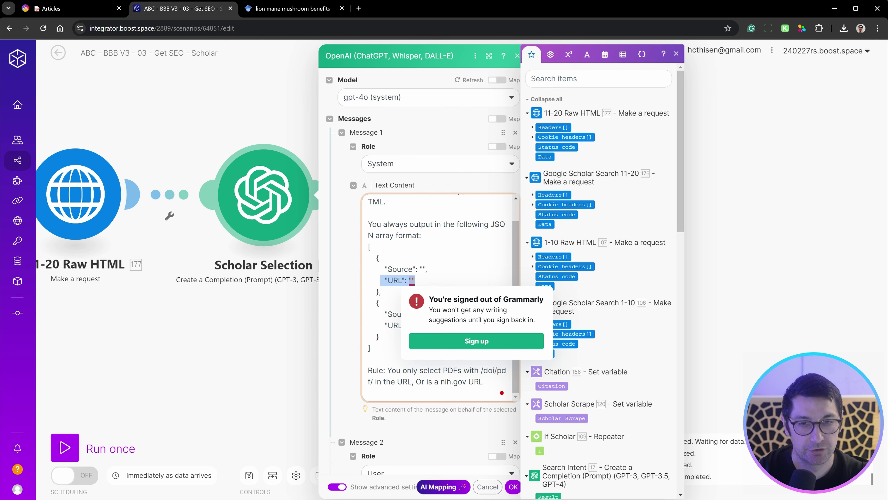
{"action": "left_click", "coordinate": [416, 280]}
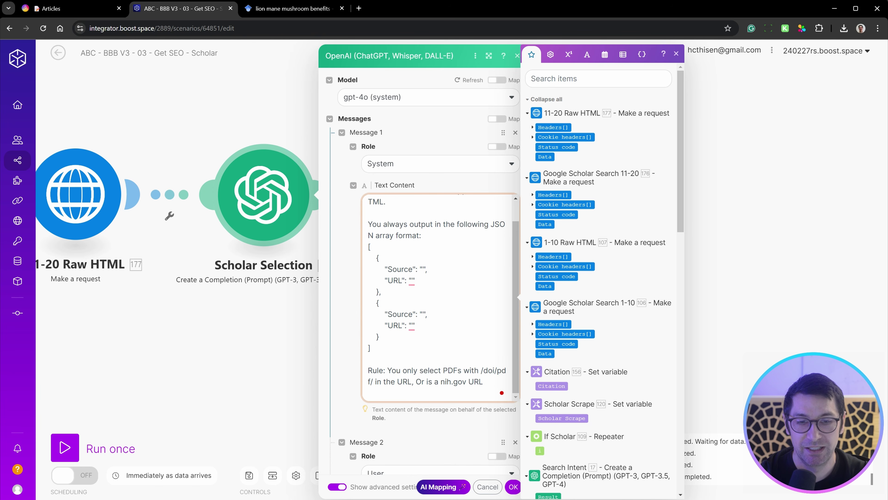
Read the system message's closing rule on which PDF URLs may be selected, covering /doi/pdf/ and nih.gov.
{"action": "left_click_drag", "start_coordinate": [481, 370], "coordinate": [412, 381]}
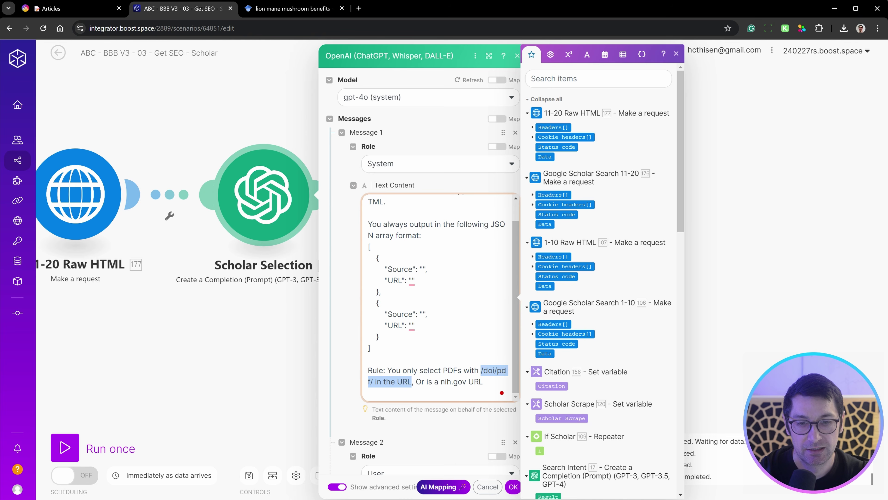
{"action": "left_click_drag", "start_coordinate": [441, 381], "coordinate": [466, 382]}
{"action": "left_click", "coordinate": [483, 382]}
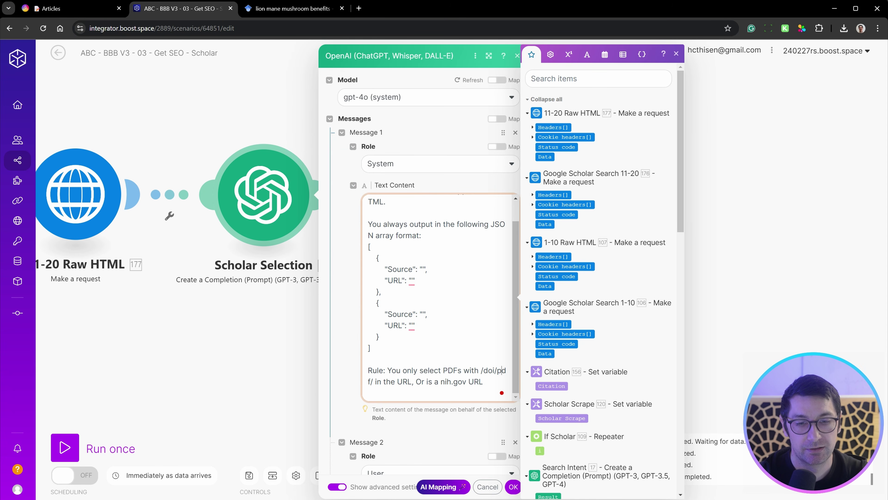
{"action": "double_click", "coordinate": [502, 371]}
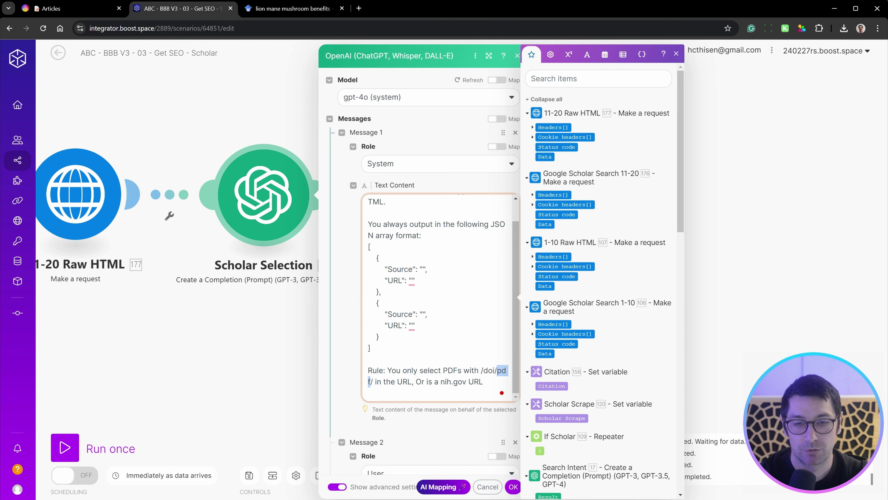
{"action": "left_click_drag", "start_coordinate": [440, 381], "coordinate": [467, 382]}
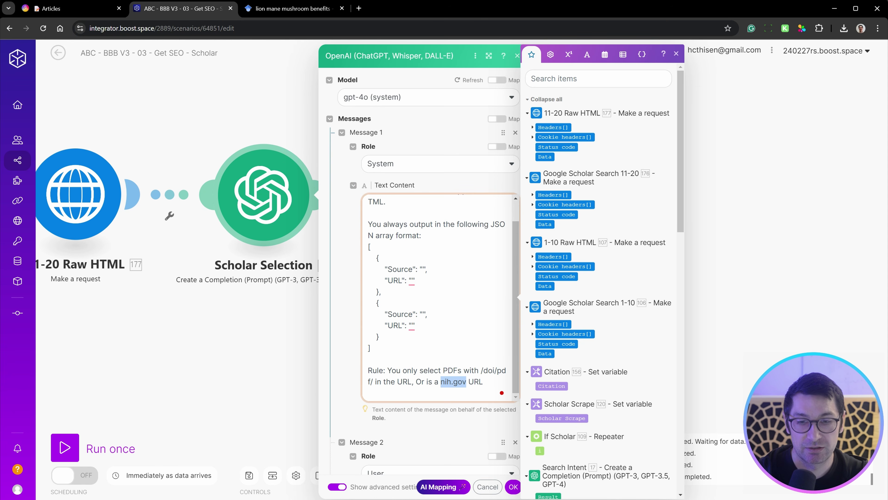
{"action": "left_click_drag", "start_coordinate": [368, 370], "coordinate": [483, 382]}
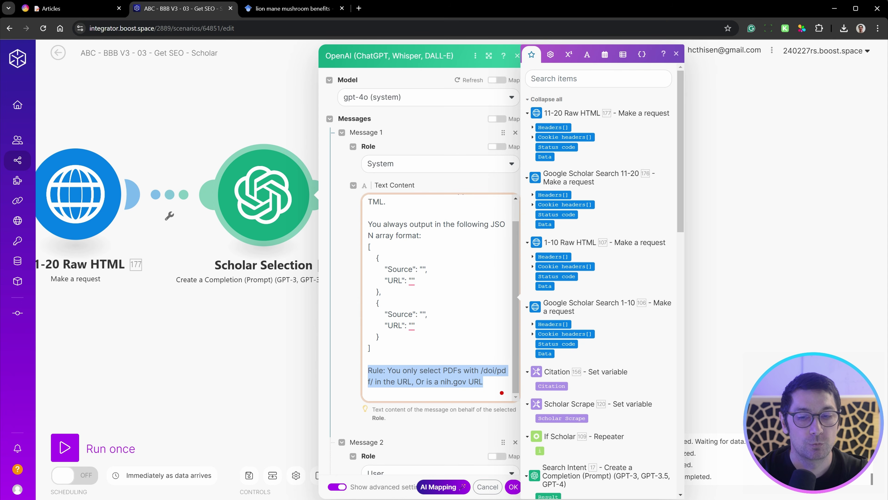
{"action": "left_click", "coordinate": [347, 371]}
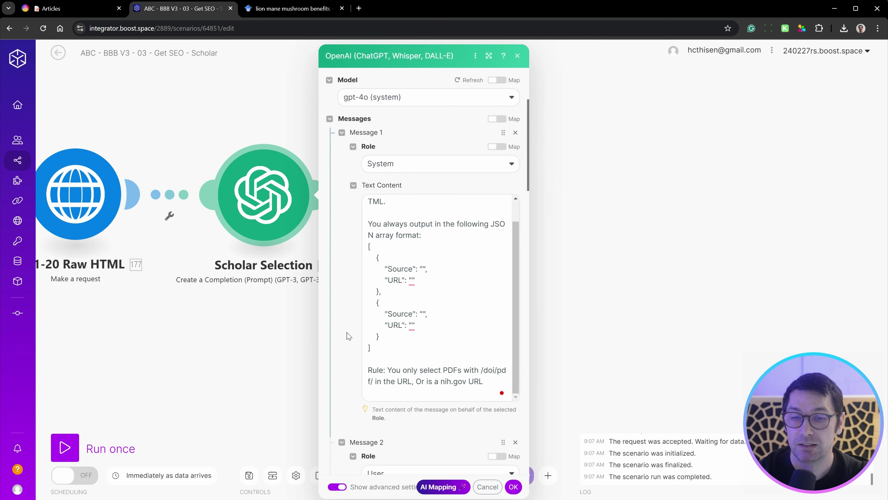
Read the search term and search intent lines in the user prompt of Message 2.
{"action": "scroll", "coordinate": [348, 335], "scroll_direction": "down", "scroll_amount": 9}
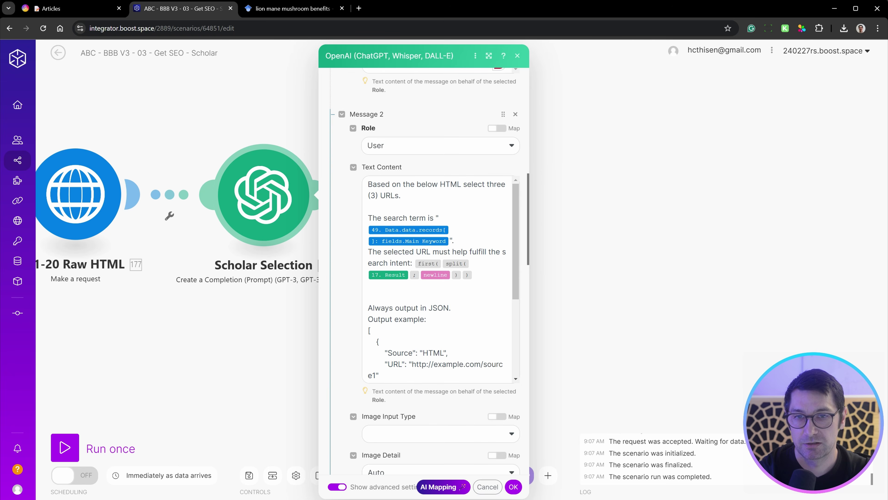
{"action": "left_click_drag", "start_coordinate": [368, 184], "coordinate": [454, 241]}
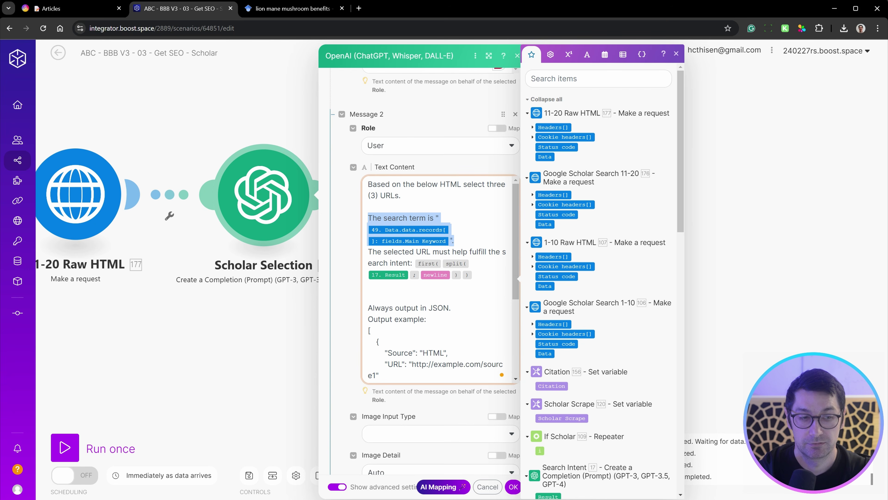
{"action": "scroll", "coordinate": [443, 277], "scroll_direction": "down", "scroll_amount": 1}
{"action": "left_click_drag", "start_coordinate": [372, 204], "coordinate": [416, 213]}
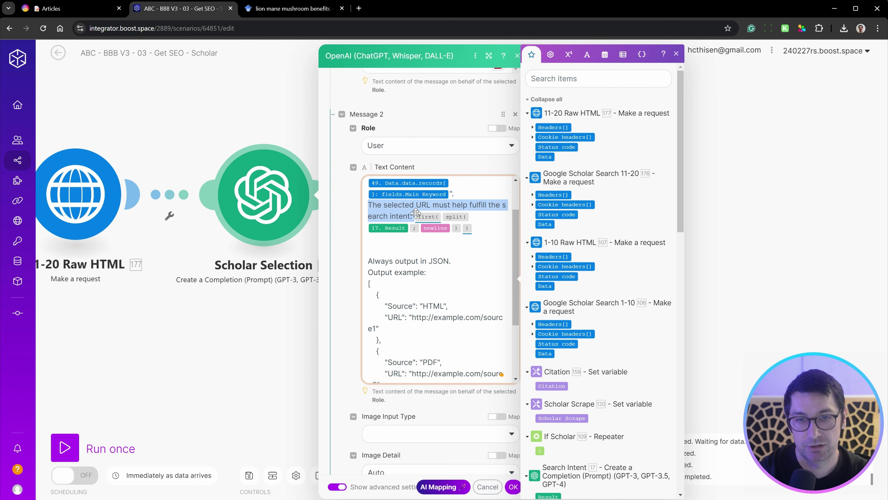
{"action": "left_click", "coordinate": [473, 228]}
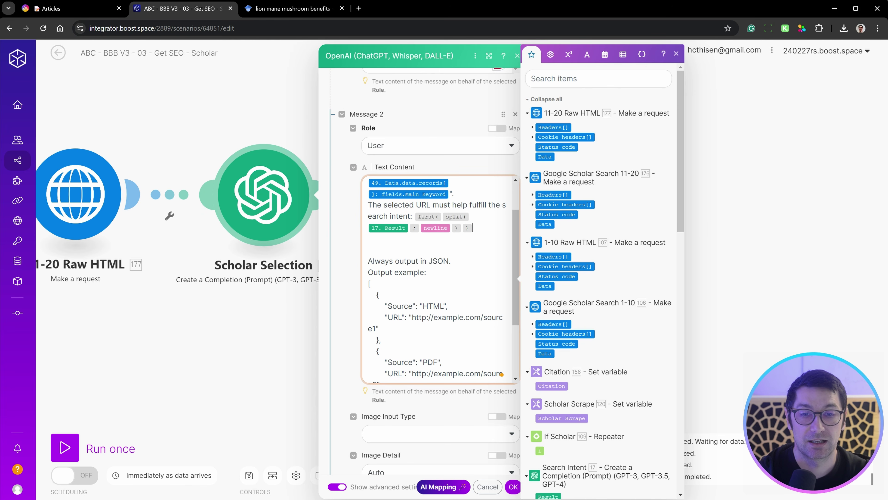
Inspect the split and first functions that extract the search intent from the mapped Result in Message 2.
{"action": "mouse_move", "coordinate": [462, 217]}
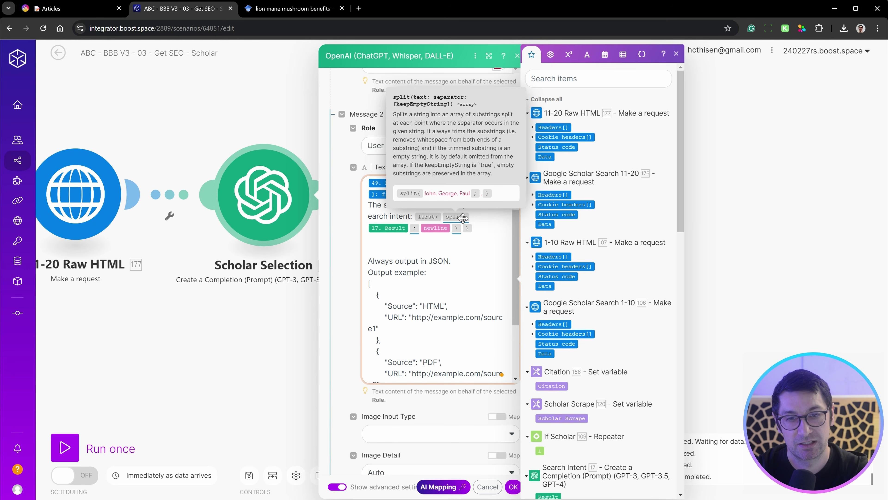
{"action": "left_click", "coordinate": [463, 218]}
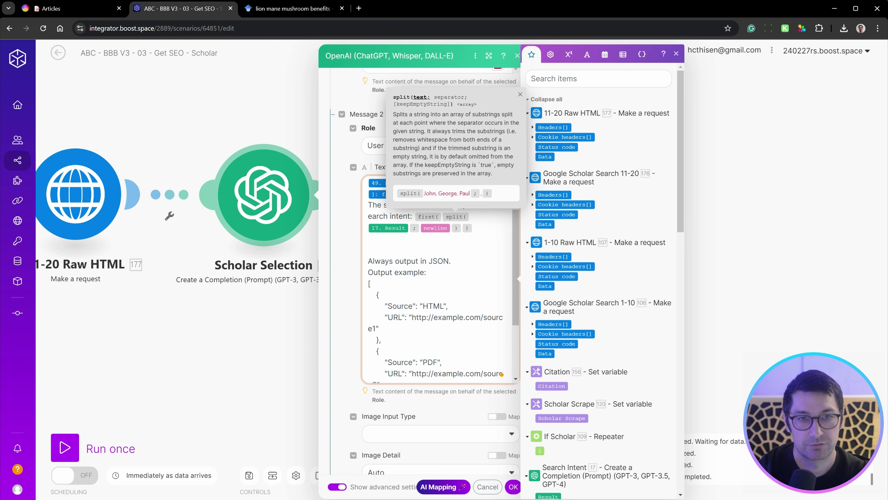
{"action": "key", "text": "Right"}
{"action": "key", "text": "Right"}
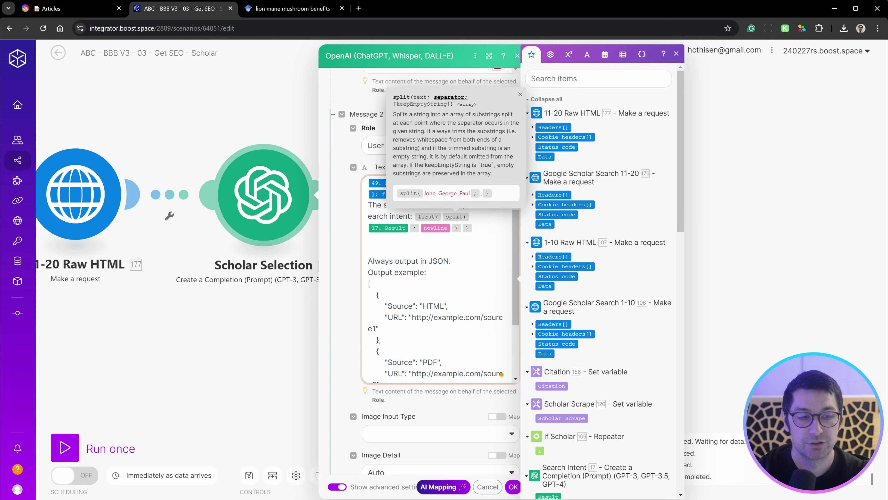
{"action": "left_click", "coordinate": [442, 216]}
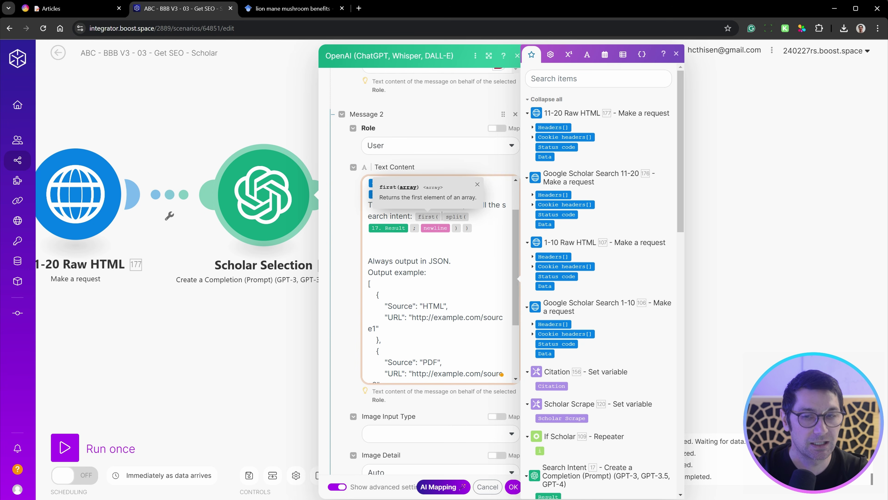
Change "The selected URL" to "The selected URLs" in Message 2's search intent sentence.
{"action": "double_click", "coordinate": [451, 261]}
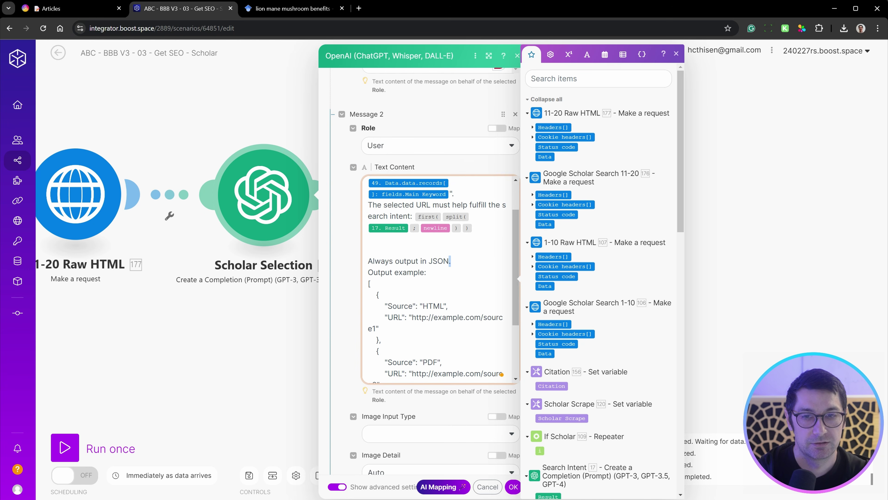
{"action": "left_click", "coordinate": [433, 204]}
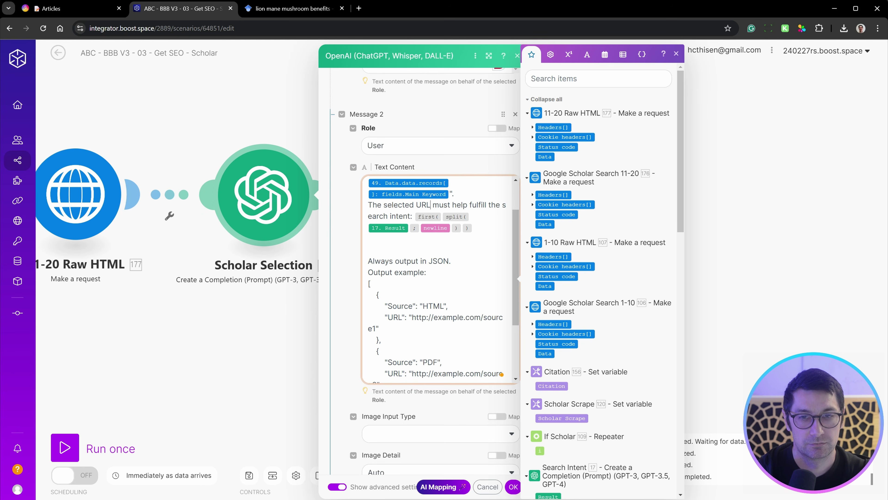
{"action": "type", "text": "s"}
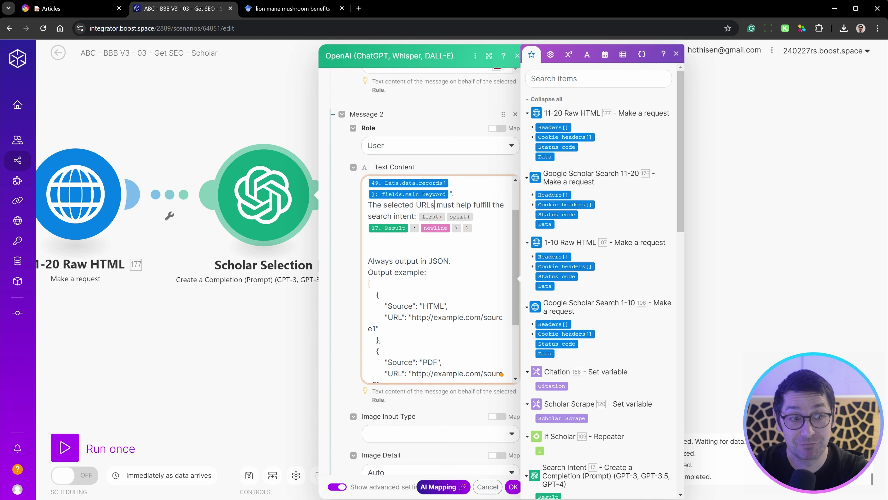
Switch to the Google Scholar results for lion mane mushroom benefits and examine the query and the listed PDF and HTML sources.
{"action": "left_click", "coordinate": [296, 9]}
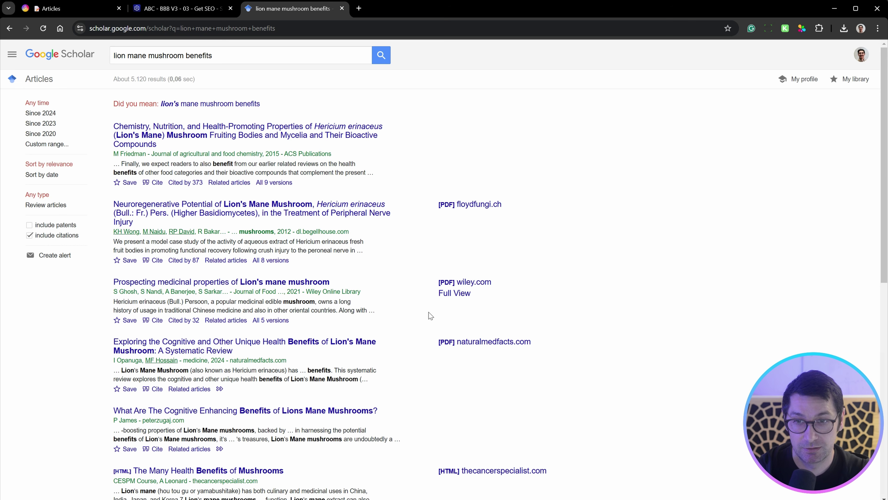
{"action": "scroll", "coordinate": [494, 410], "scroll_direction": "down", "scroll_amount": 2}
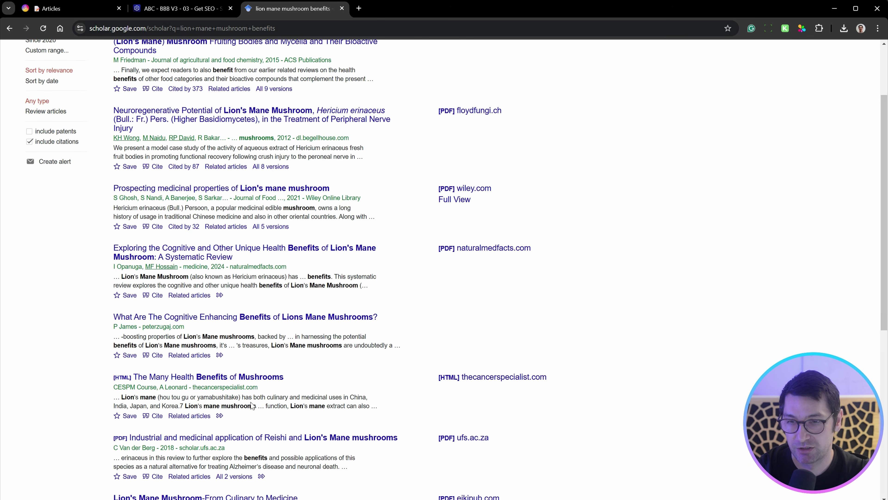
{"action": "scroll", "coordinate": [376, 357], "scroll_direction": "down", "scroll_amount": 4}
{"action": "scroll", "coordinate": [306, 172], "scroll_direction": "up", "scroll_amount": 6}
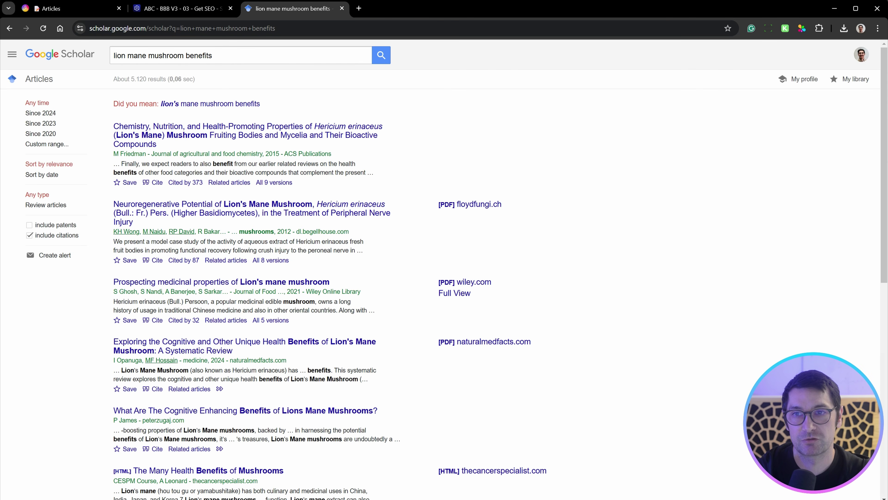
{"action": "left_click_drag", "start_coordinate": [212, 55], "coordinate": [113, 56]}
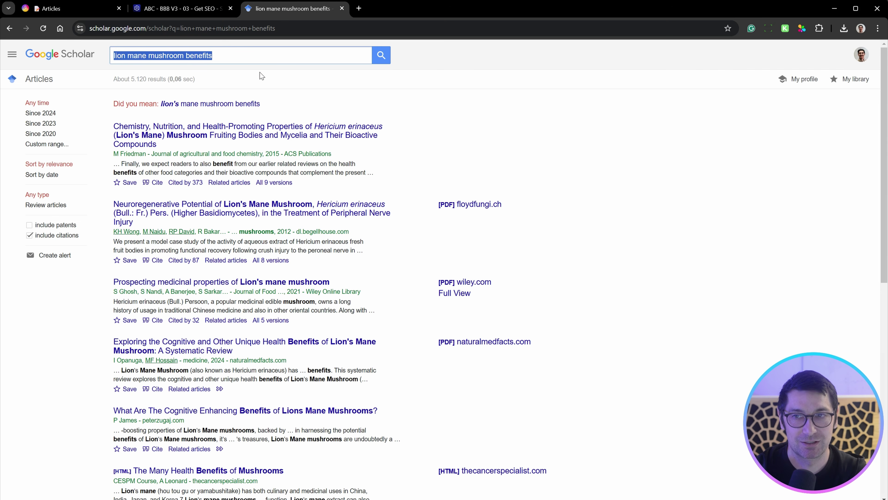
{"action": "scroll", "coordinate": [350, 189], "scroll_direction": "down", "scroll_amount": 6}
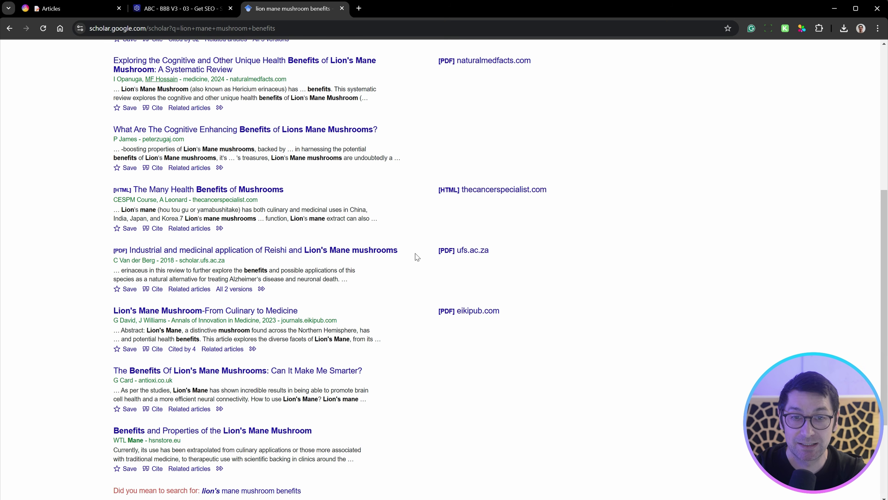
{"action": "scroll", "coordinate": [509, 241], "scroll_direction": "up", "scroll_amount": 1}
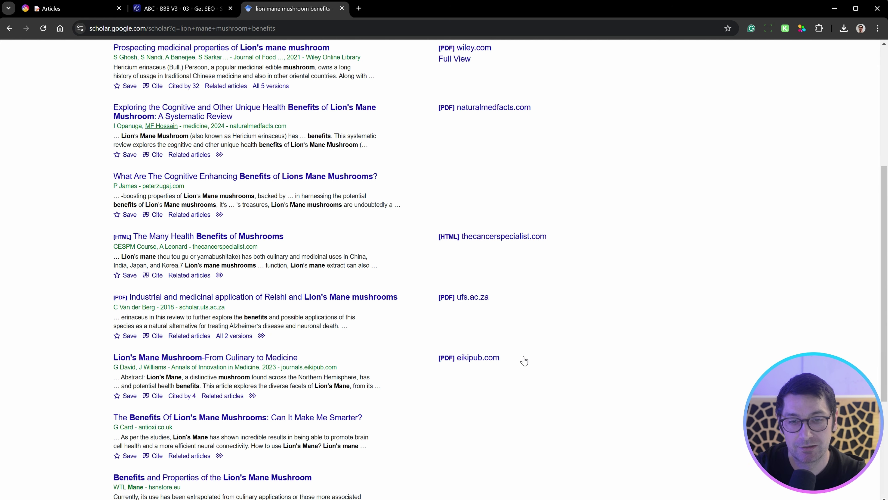
{"action": "scroll", "coordinate": [522, 359], "scroll_direction": "up", "scroll_amount": 4}
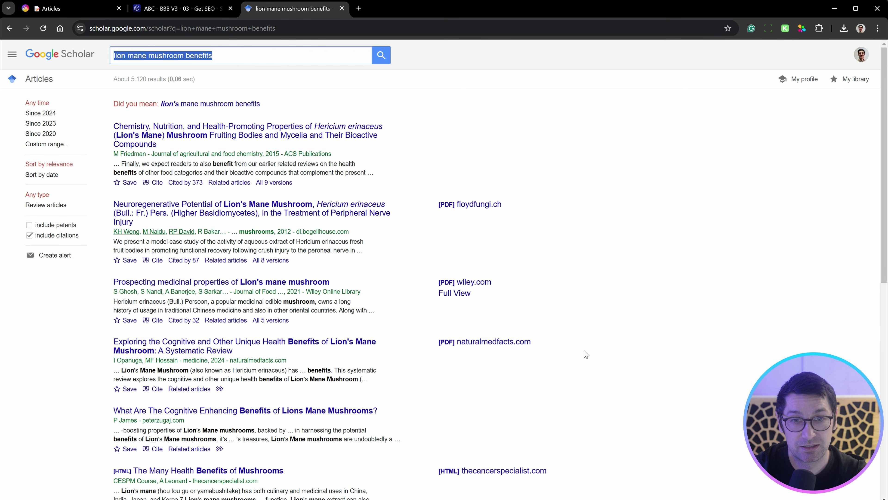
Return to the scenario and review the JSON output example and the Raw HTML mappings in Message 2.
{"action": "left_click", "coordinate": [204, 13]}
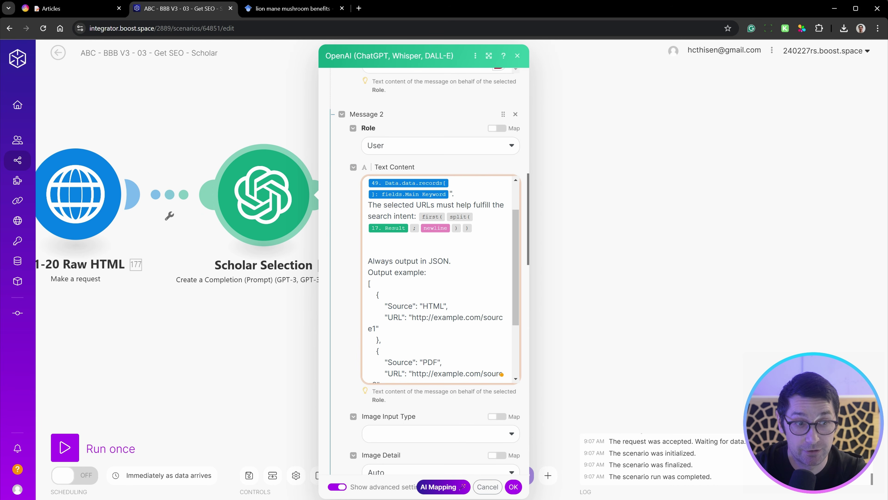
{"action": "scroll", "coordinate": [434, 204], "scroll_direction": "down", "scroll_amount": 2}
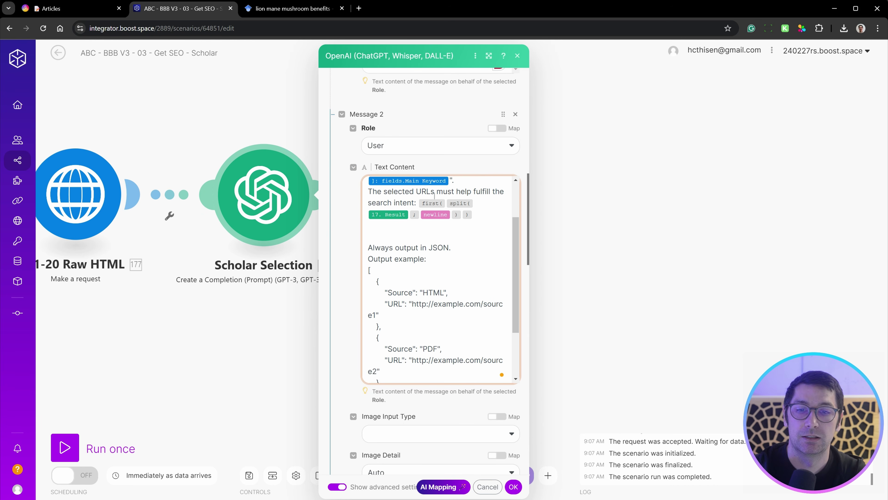
{"action": "left_click_drag", "start_coordinate": [368, 214], "coordinate": [428, 225]}
{"action": "scroll", "coordinate": [427, 225], "scroll_direction": "down", "scroll_amount": 2}
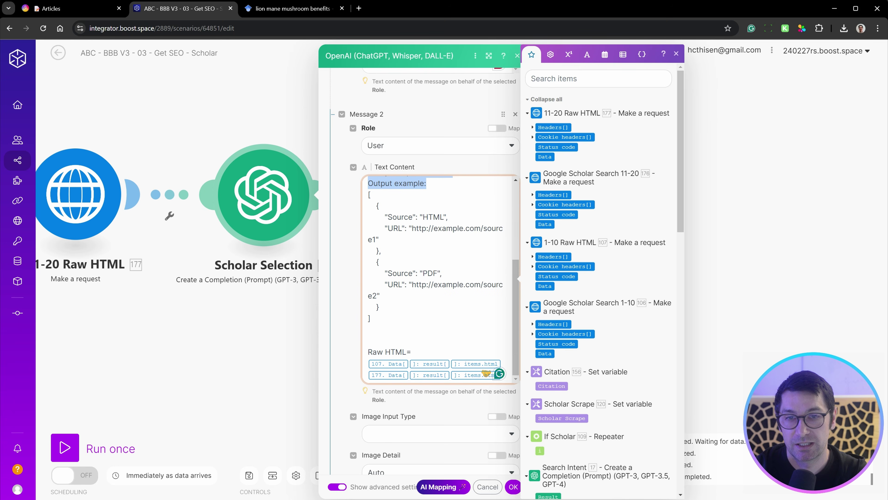
{"action": "left_click_drag", "start_coordinate": [368, 195], "coordinate": [370, 318]}
{"action": "left_click", "coordinate": [372, 319]}
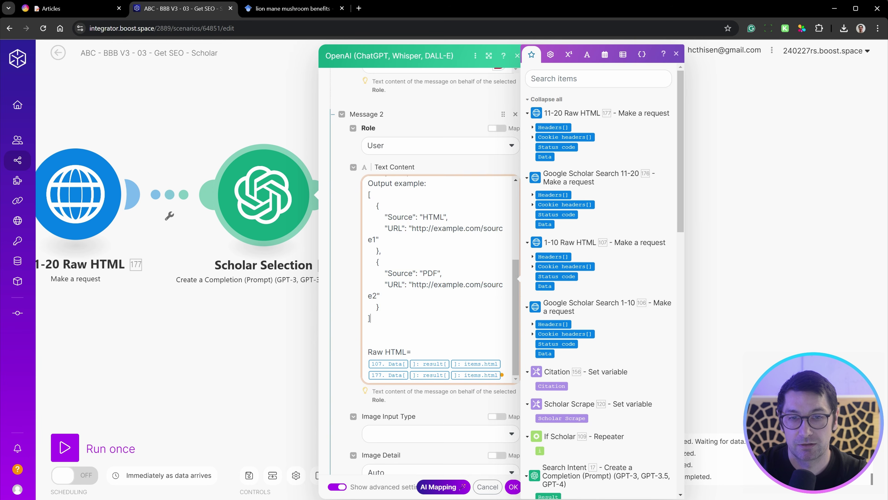
{"action": "scroll", "coordinate": [372, 318], "scroll_direction": "down", "scroll_amount": 4}
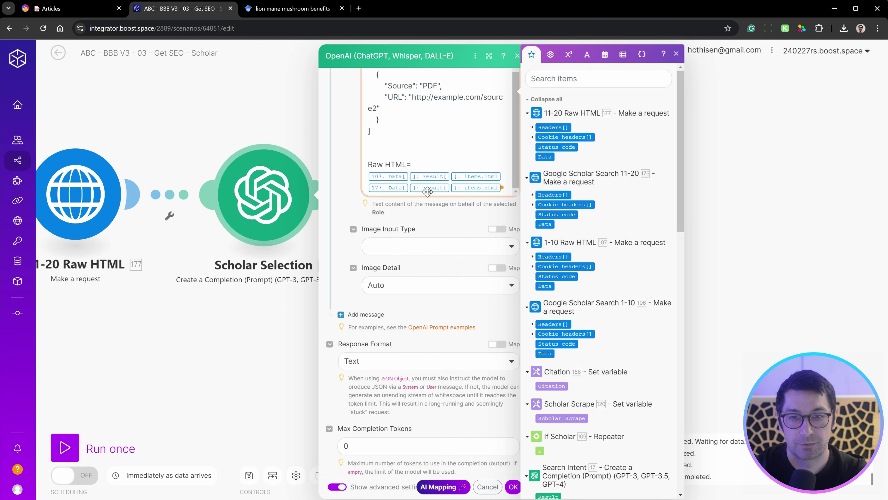
Save the Scholar Selection settings and place the JSON module directly after Scholar Selection.
{"action": "left_click", "coordinate": [513, 487]}
{"action": "left_click_drag", "start_coordinate": [573, 315], "coordinate": [401, 328]}
{"action": "scroll", "coordinate": [402, 328], "scroll_direction": "down", "scroll_amount": 3}
{"action": "left_click_drag", "start_coordinate": [797, 233], "coordinate": [284, 248]}
Inspect the JSON module's nested replace functions that swap ```json and ``` in the Scholar Selection result for emptystring.
{"action": "left_click", "coordinate": [284, 248]}
{"action": "left_click_drag", "start_coordinate": [393, 331], "coordinate": [635, 295]}
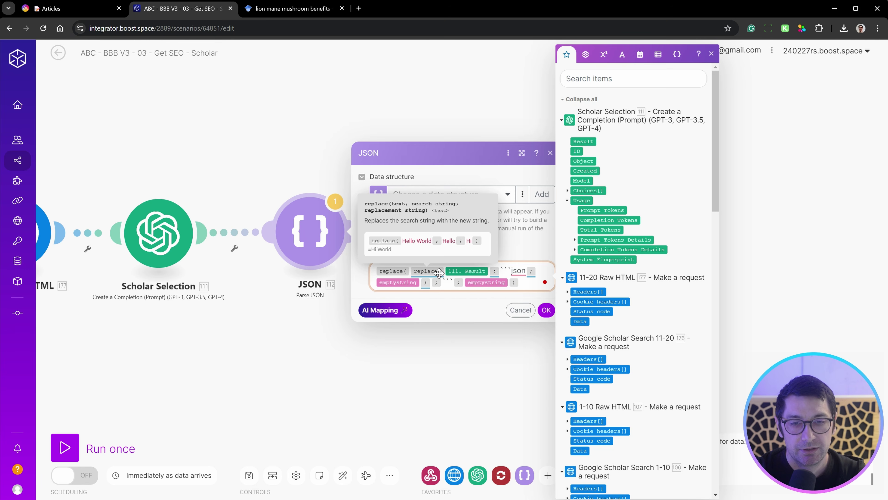
{"action": "left_click_drag", "start_coordinate": [500, 271], "coordinate": [523, 271]}
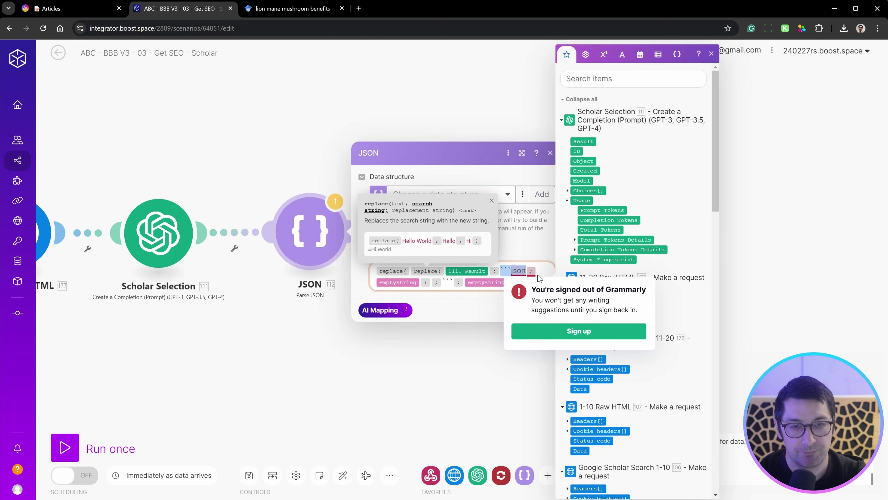
{"action": "left_click", "coordinate": [454, 336]}
{"action": "left_click", "coordinate": [307, 231]}
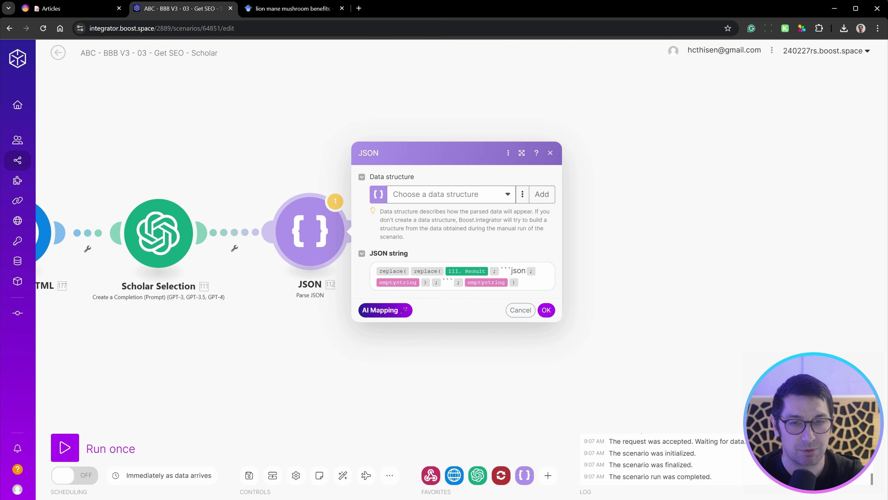
{"action": "mouse_move", "coordinate": [433, 268]}
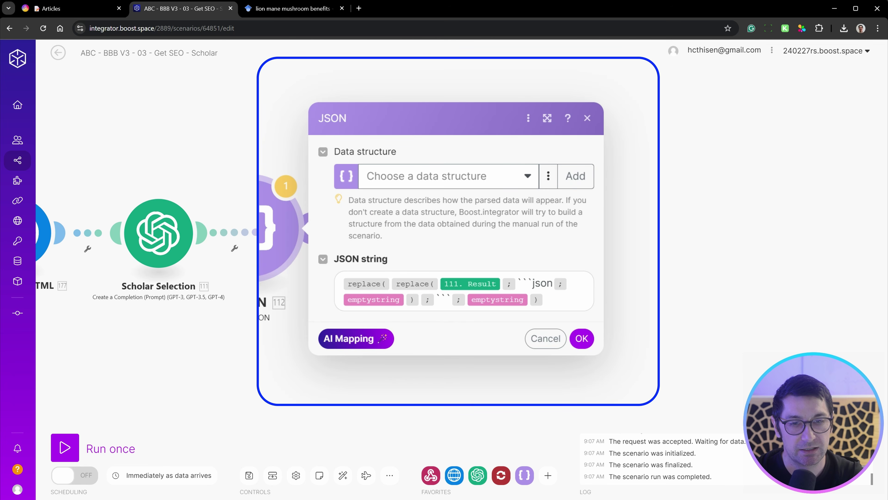
{"action": "left_click", "coordinate": [365, 284]}
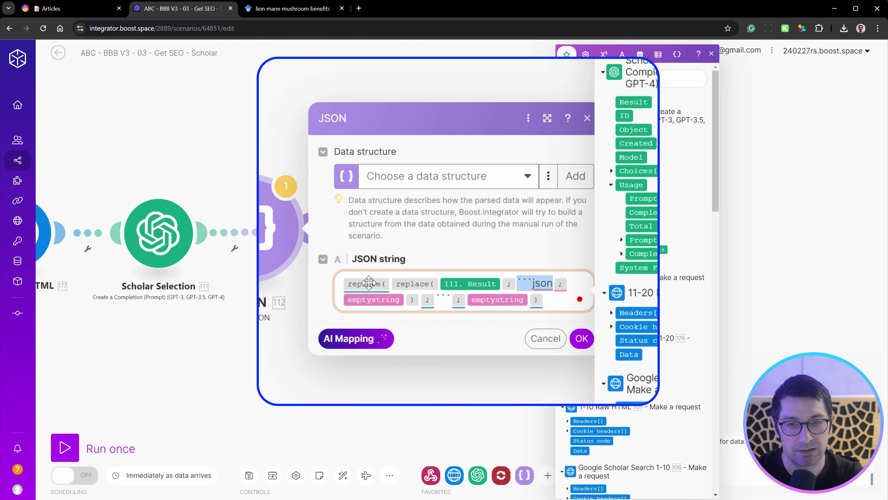
{"action": "left_click", "coordinate": [435, 299]}
{"action": "left_click_drag", "start_coordinate": [436, 299], "coordinate": [460, 304]}
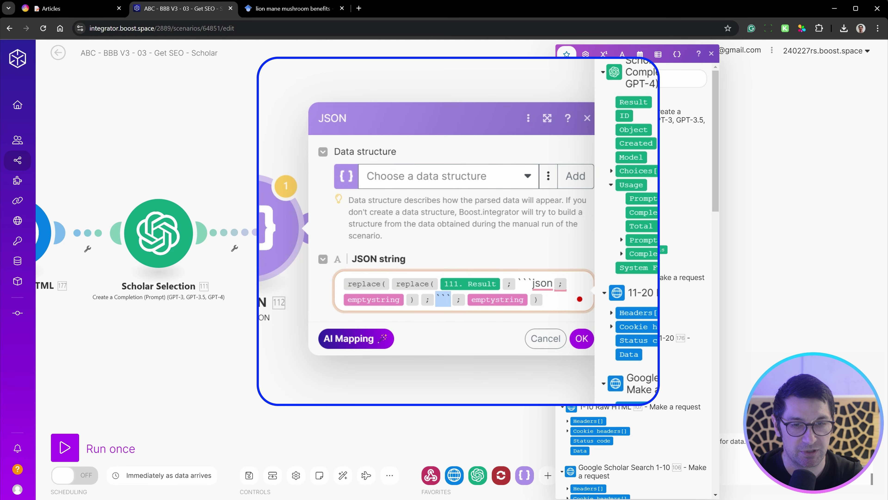
{"action": "left_click", "coordinate": [554, 301]}
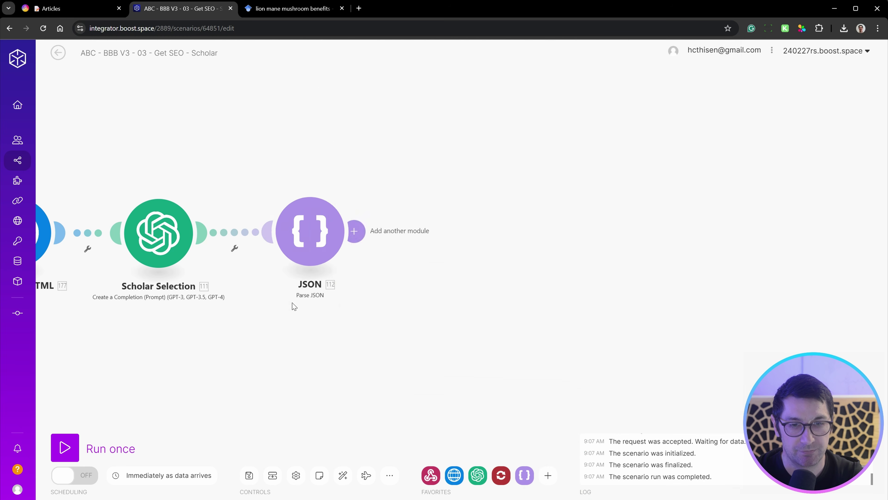
Reopen Scholar Selection and examine the JSON array format in the Message 1 system prompt.
{"action": "scroll", "coordinate": [294, 304], "scroll_direction": "up", "scroll_amount": 2}
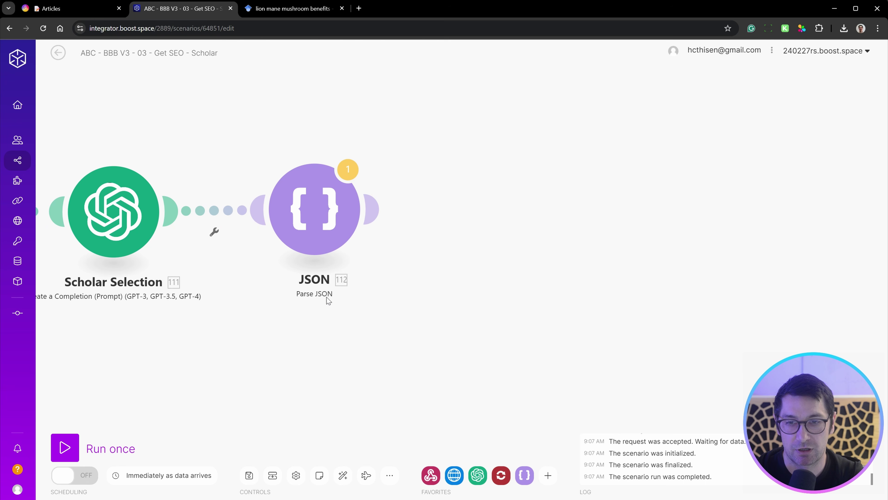
{"action": "left_click_drag", "start_coordinate": [359, 309], "coordinate": [469, 329]}
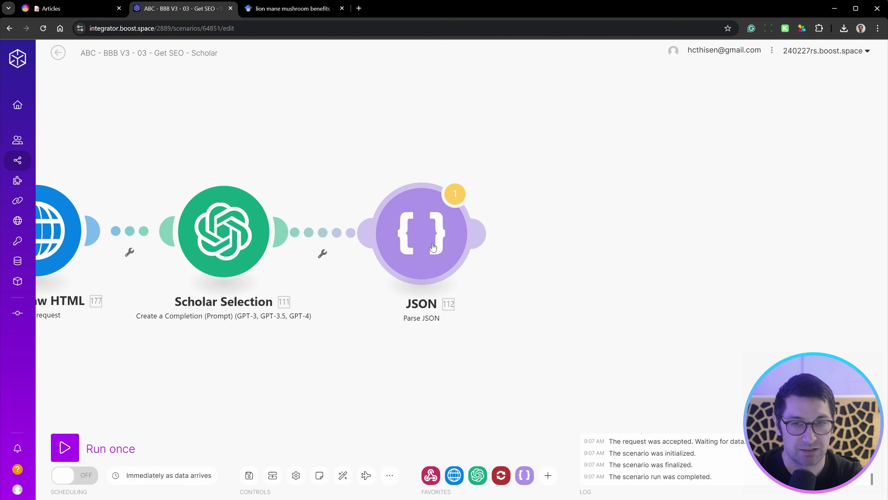
{"action": "left_click", "coordinate": [241, 247]}
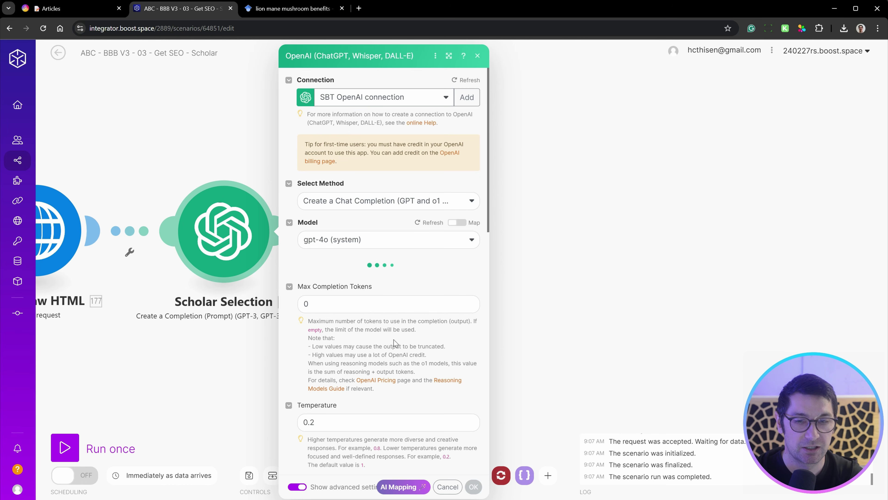
{"action": "scroll", "coordinate": [398, 340], "scroll_direction": "down", "scroll_amount": 5}
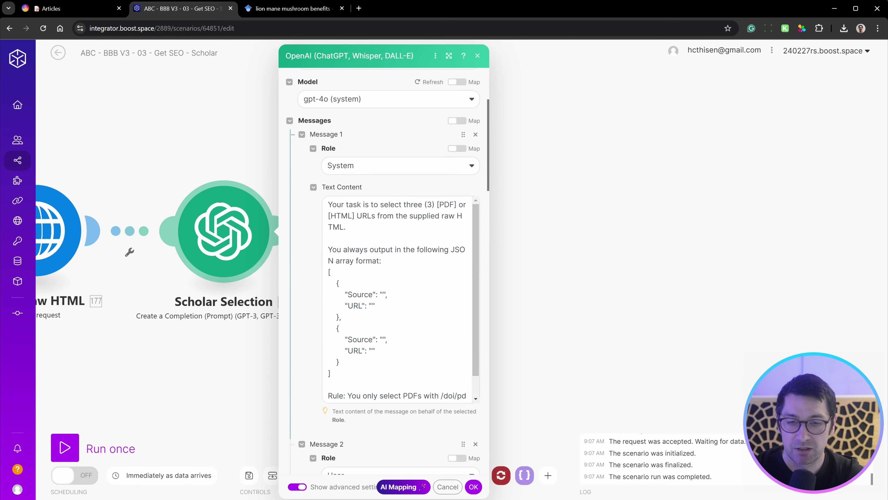
{"action": "left_click_drag", "start_coordinate": [328, 247], "coordinate": [331, 350]}
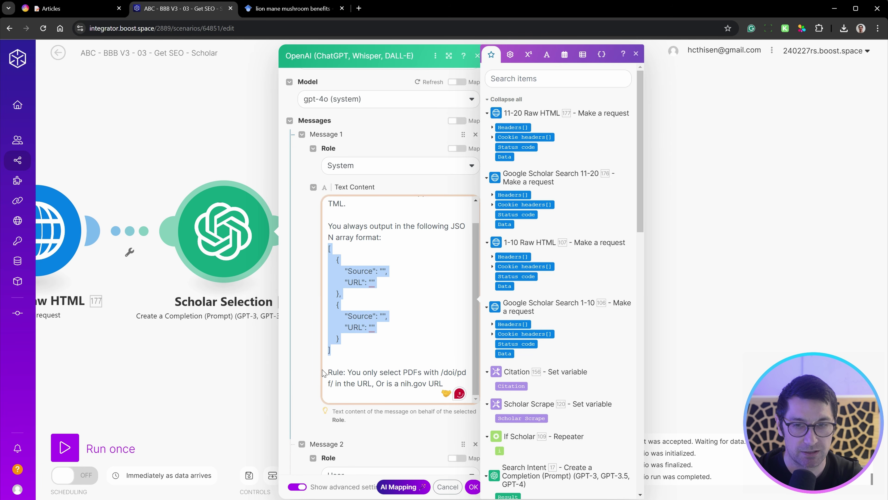
Check the Response Format options available in the Scholar Selection settings.
{"action": "scroll", "coordinate": [385, 270], "scroll_direction": "down", "scroll_amount": 10}
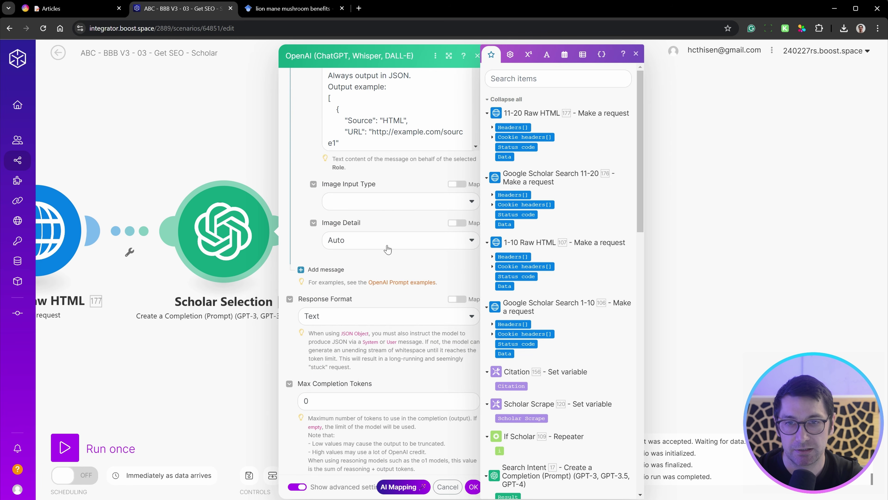
{"action": "scroll", "coordinate": [388, 250], "scroll_direction": "down", "scroll_amount": 5}
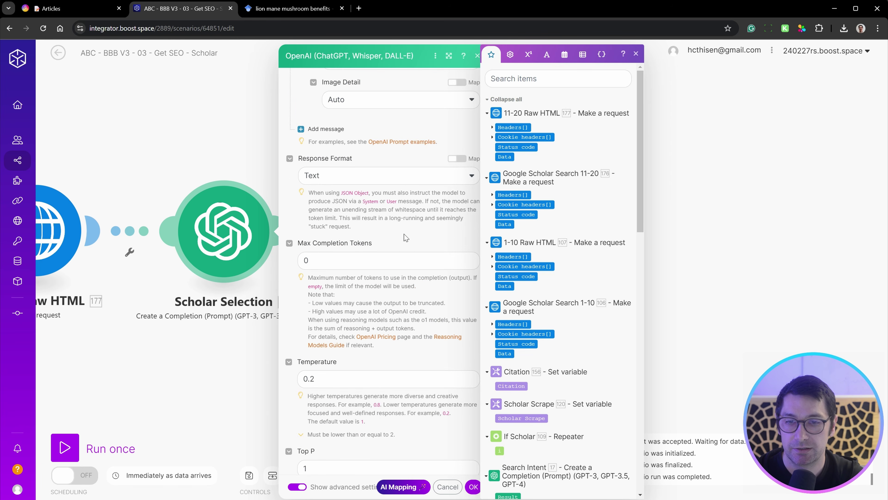
{"action": "left_click", "coordinate": [396, 179]}
{"action": "left_click", "coordinate": [396, 178]}
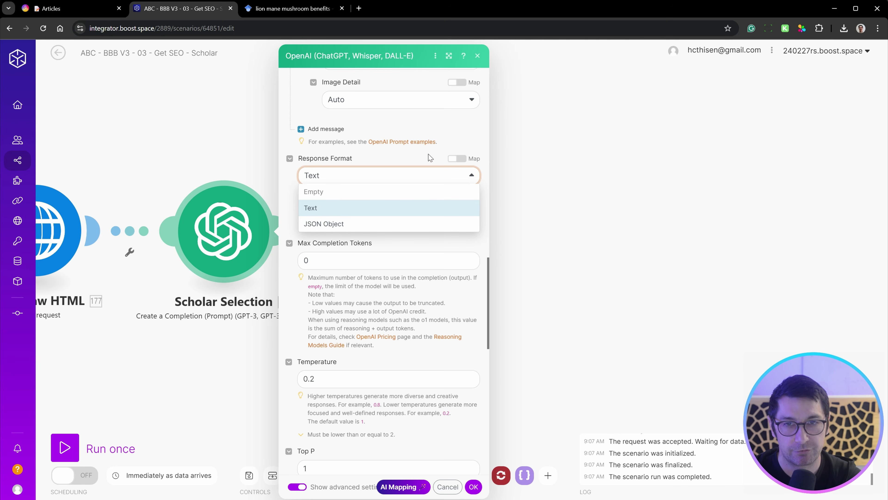
Review the HTML and PDF source entries in Message 2's JSON output example, and close the Scholar Selection settings.
{"action": "scroll", "coordinate": [461, 164], "scroll_direction": "up", "scroll_amount": 10}
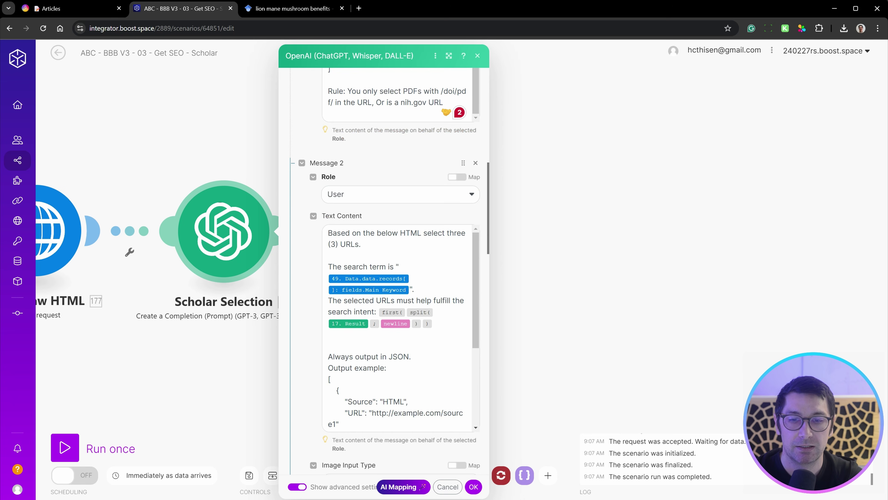
{"action": "scroll", "coordinate": [419, 329], "scroll_direction": "down", "scroll_amount": 4}
{"action": "left_click_drag", "start_coordinate": [332, 367], "coordinate": [326, 254]}
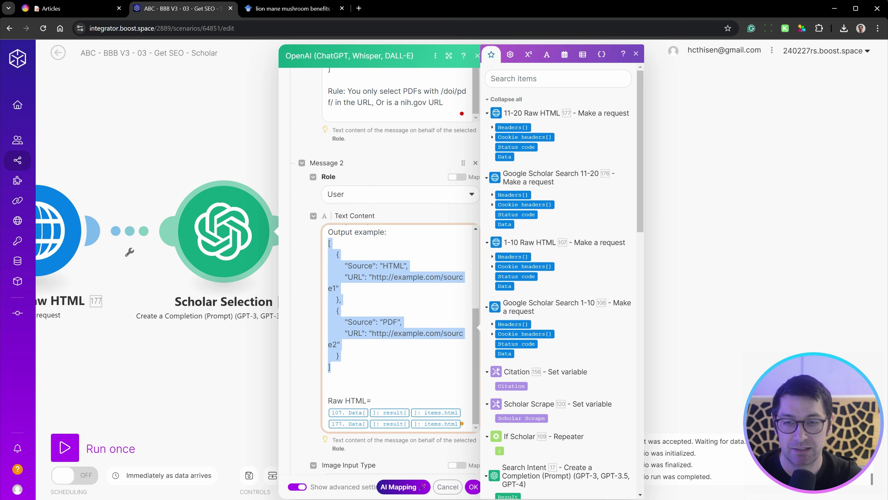
{"action": "left_click", "coordinate": [245, 326]}
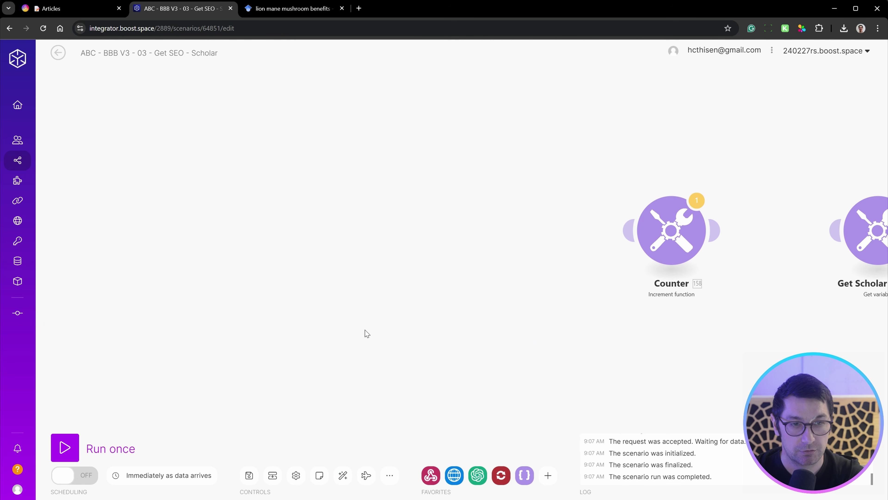
Move the Counter module close behind the JSON module on the canvas.
{"action": "left_click_drag", "start_coordinate": [364, 333], "coordinate": [597, 281]}
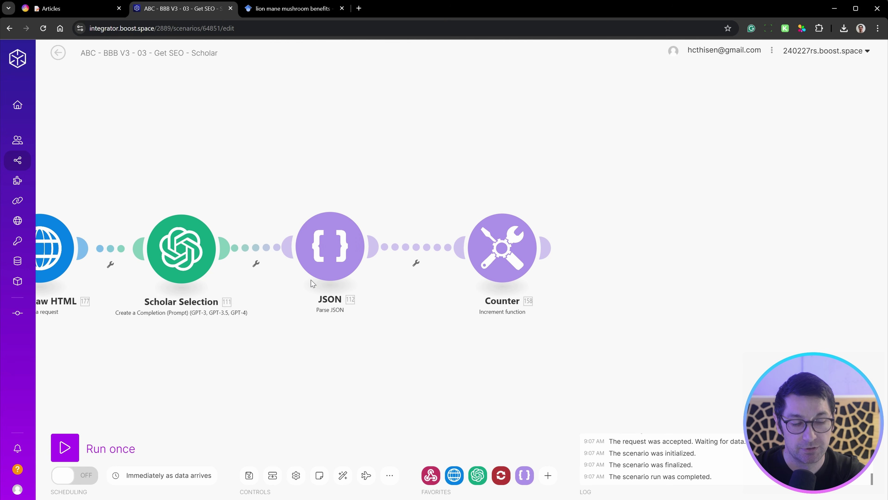
{"action": "left_click", "coordinate": [497, 254]}
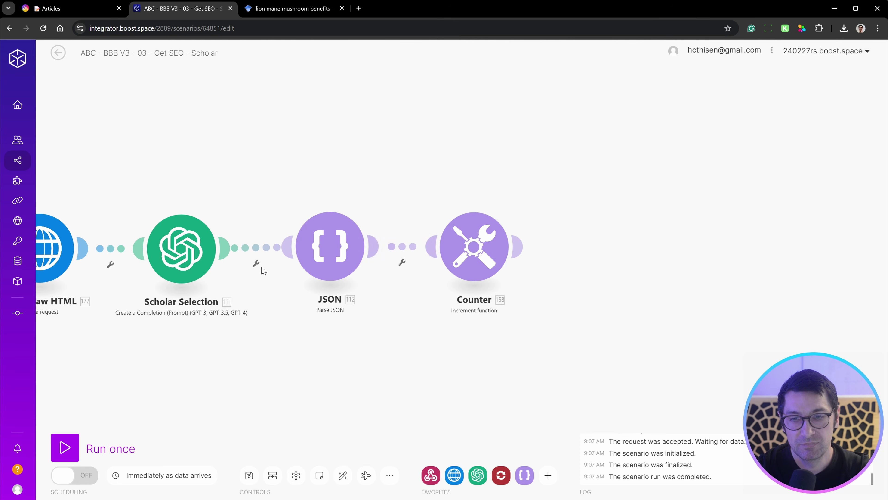
{"action": "left_click_drag", "start_coordinate": [459, 249], "coordinate": [423, 252]}
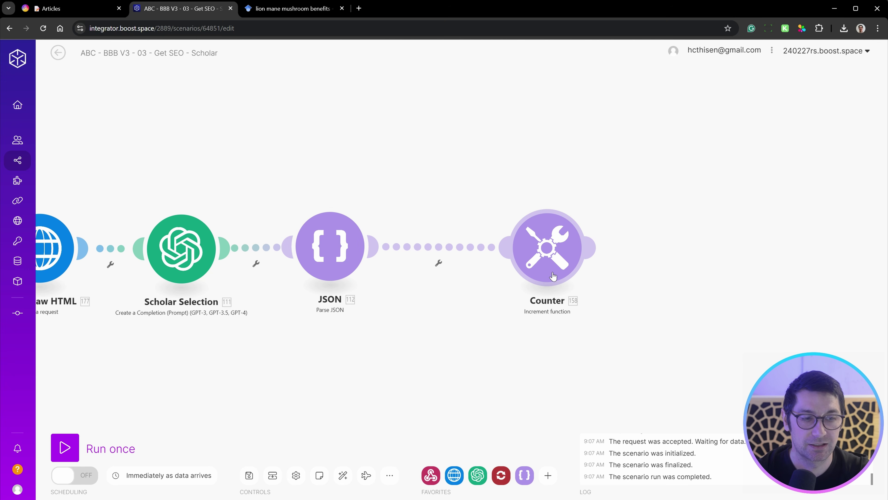
{"action": "left_click_drag", "start_coordinate": [525, 268], "coordinate": [488, 266]}
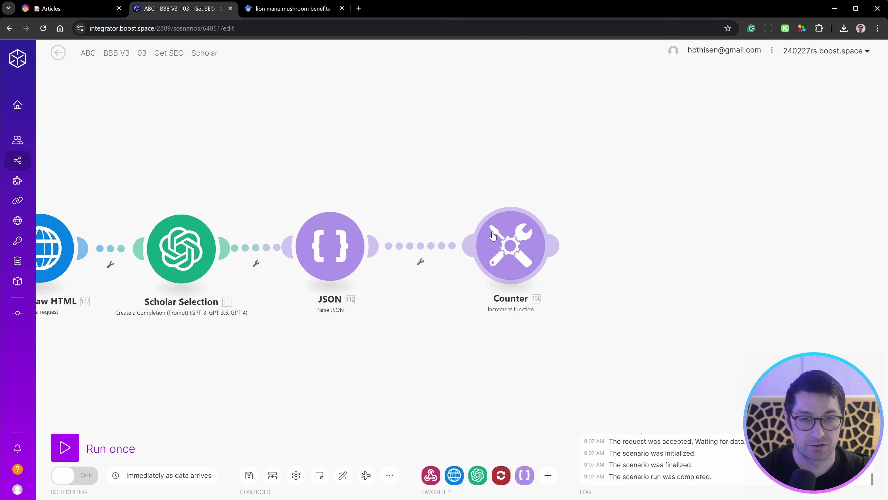
Select the Get Scholar Scrape and Get Citation modules together and place them directly after Counter.
{"action": "left_click_drag", "start_coordinate": [627, 275], "coordinate": [511, 297]}
{"action": "scroll", "coordinate": [512, 297], "scroll_direction": "down", "scroll_amount": 2}
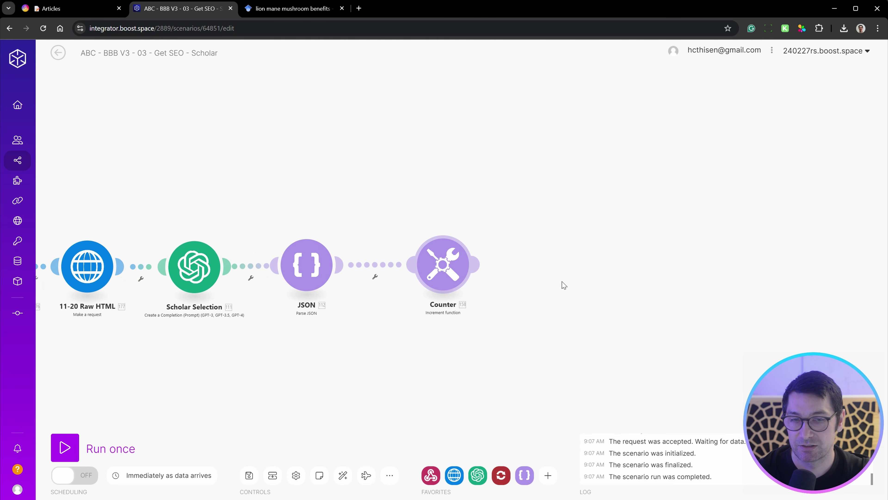
{"action": "left_click_drag", "start_coordinate": [607, 283], "coordinate": [456, 276]}
{"action": "scroll", "coordinate": [456, 277], "scroll_direction": "down", "scroll_amount": 2}
{"action": "scroll", "coordinate": [853, 297], "scroll_direction": "up", "scroll_amount": 2}
{"action": "left_click_drag", "start_coordinate": [862, 171], "coordinate": [597, 336]}
{"action": "left_click_drag", "start_coordinate": [724, 232], "coordinate": [275, 253]}
{"action": "left_click_drag", "start_coordinate": [347, 306], "coordinate": [474, 317]}
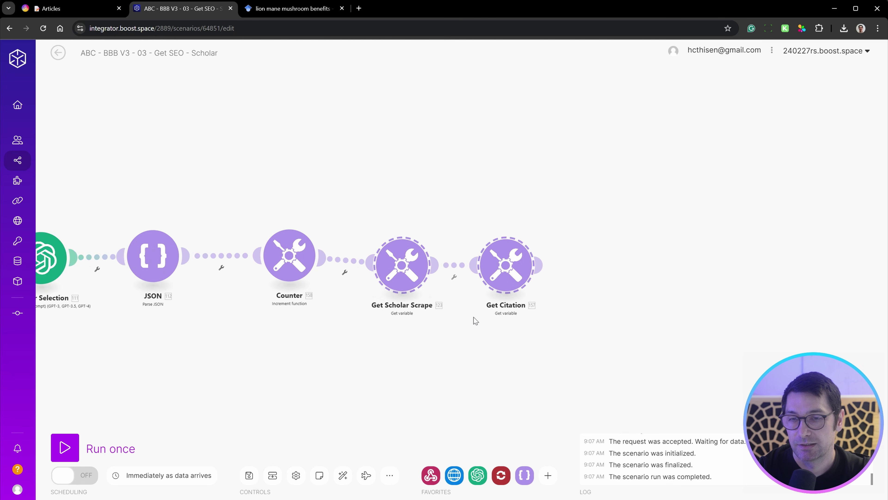
Shift Counter and the two Get variable modules closer to JSON, and raise the Get modules nearly level with Counter.
{"action": "left_click_drag", "start_coordinate": [670, 190], "coordinate": [304, 310]}
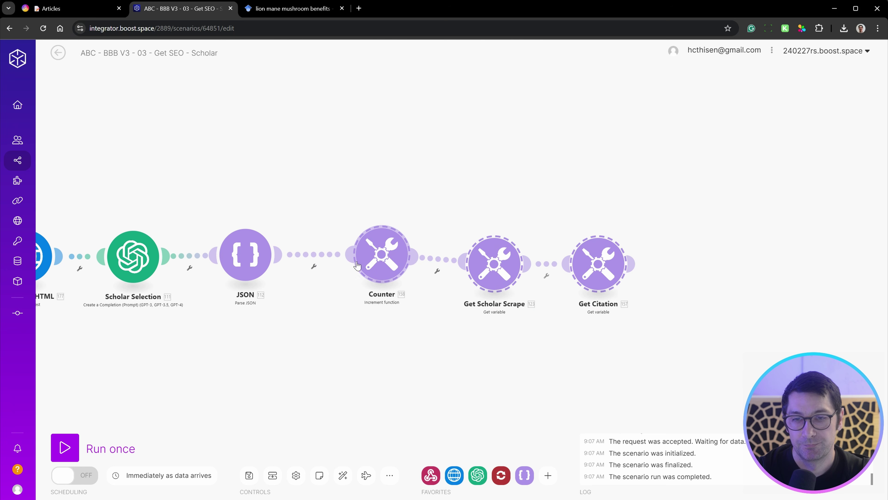
{"action": "left_click_drag", "start_coordinate": [357, 266], "coordinate": [333, 269]}
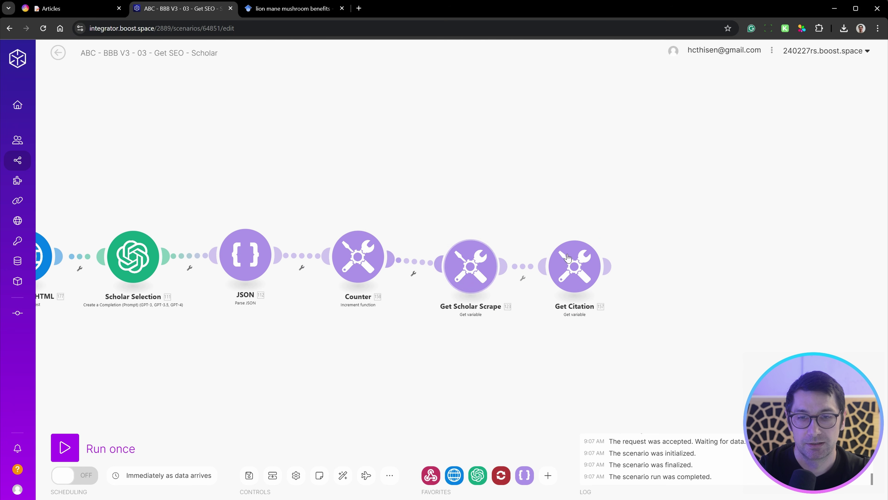
{"action": "left_click_drag", "start_coordinate": [653, 223], "coordinate": [421, 318]}
{"action": "left_click_drag", "start_coordinate": [465, 276], "coordinate": [463, 270]}
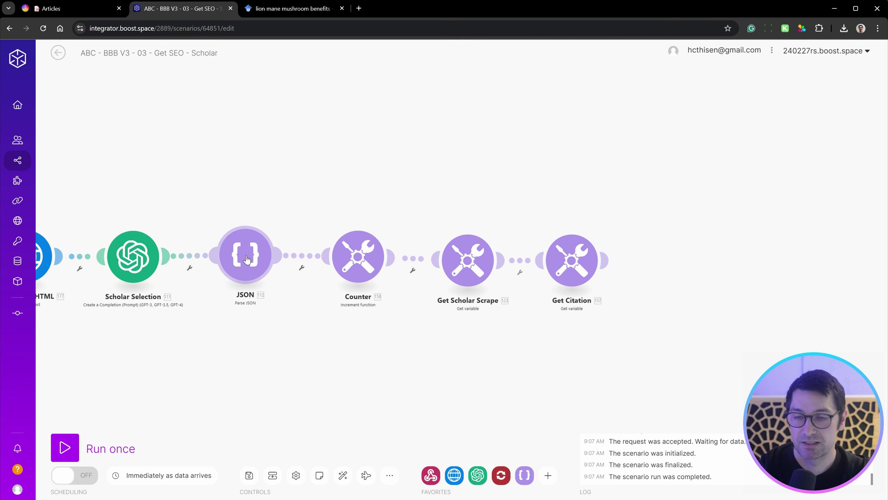
Check the variable name in the Get Scholar Scrape module and close its settings.
{"action": "left_click", "coordinate": [468, 261]}
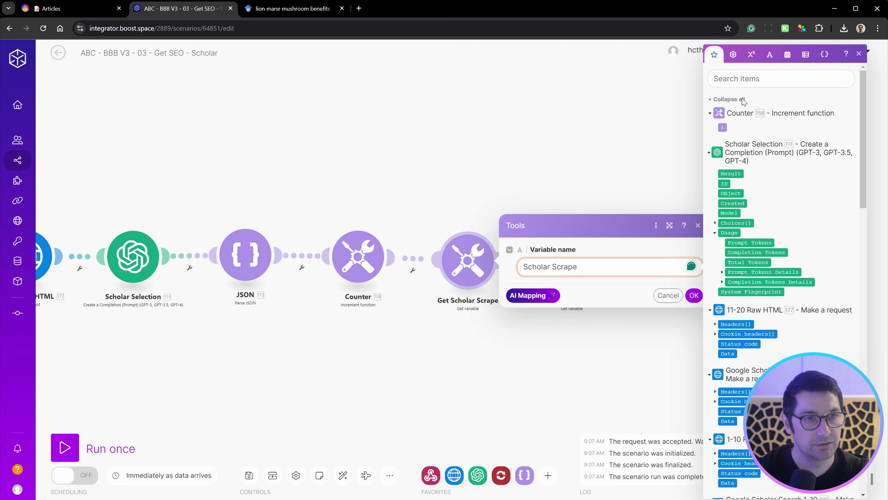
{"action": "key", "text": "Escape"}
{"action": "scroll", "coordinate": [176, 258], "scroll_direction": "up", "scroll_amount": 2}
{"action": "left_click_drag", "start_coordinate": [175, 258], "coordinate": [286, 244]}
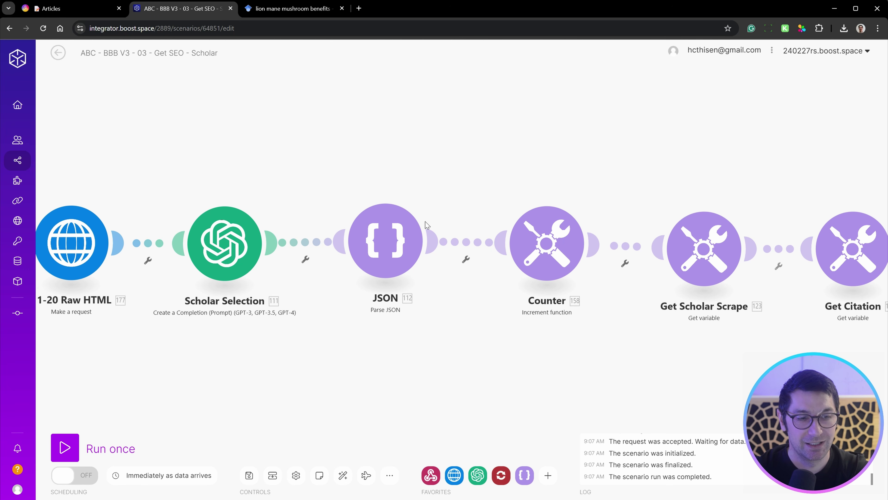
{"action": "scroll", "coordinate": [427, 224], "scroll_direction": "right", "scroll_amount": 6}
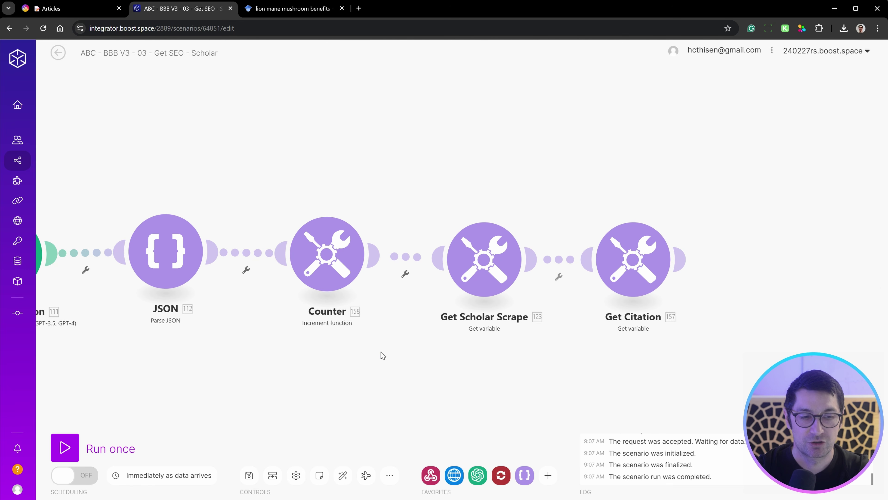
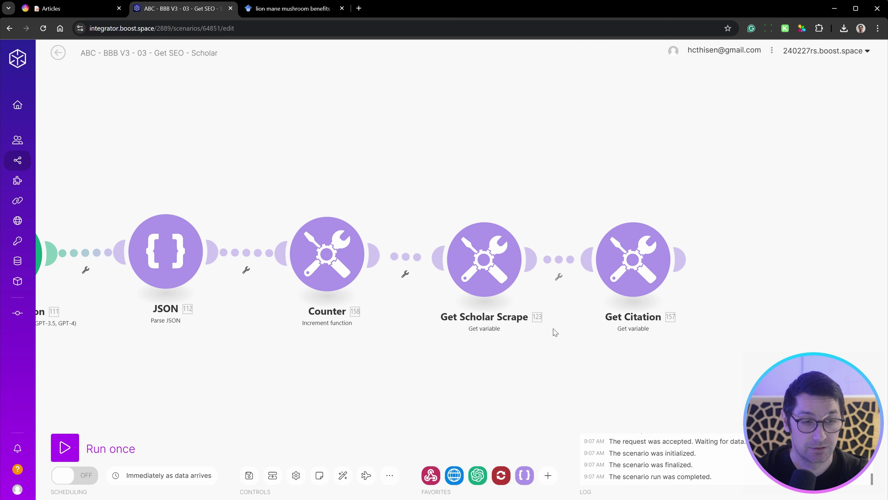
Check the variable names in the Get Scholar Scrape and Get Citation modules and confirm both modules' settings.
{"action": "left_click", "coordinate": [485, 259]}
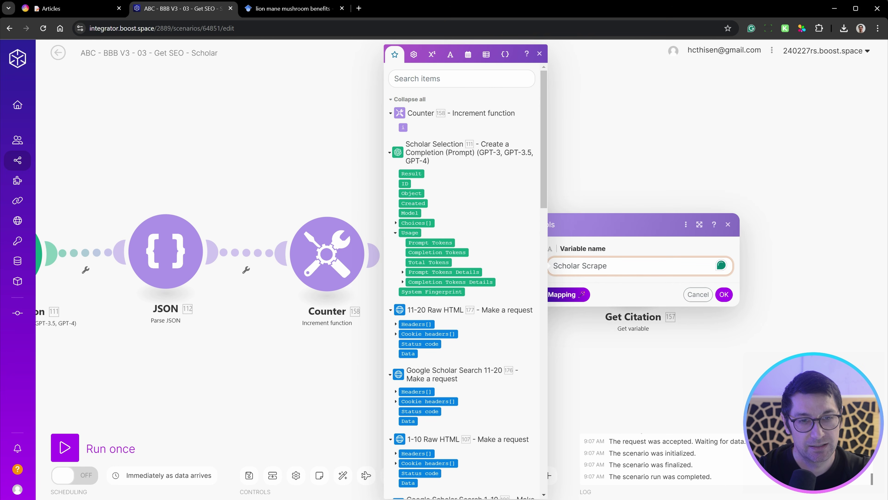
{"action": "left_click", "coordinate": [724, 294]}
{"action": "left_click", "coordinate": [633, 259]}
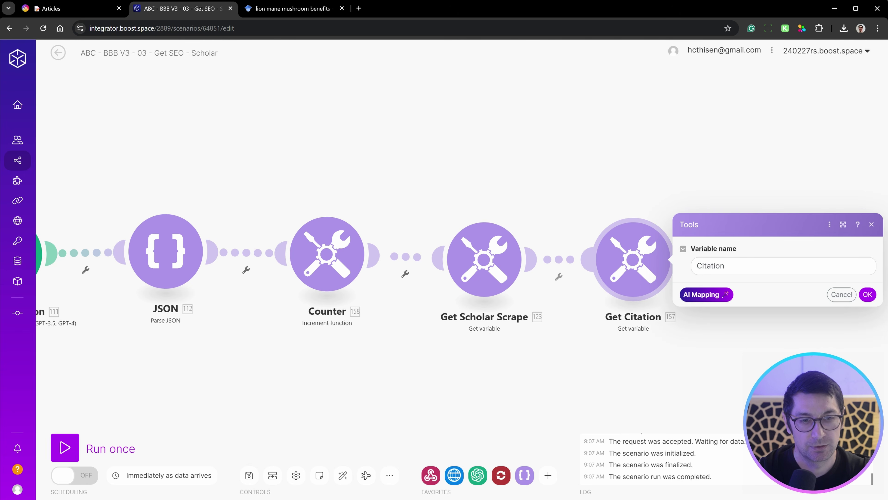
{"action": "left_click", "coordinate": [752, 266]}
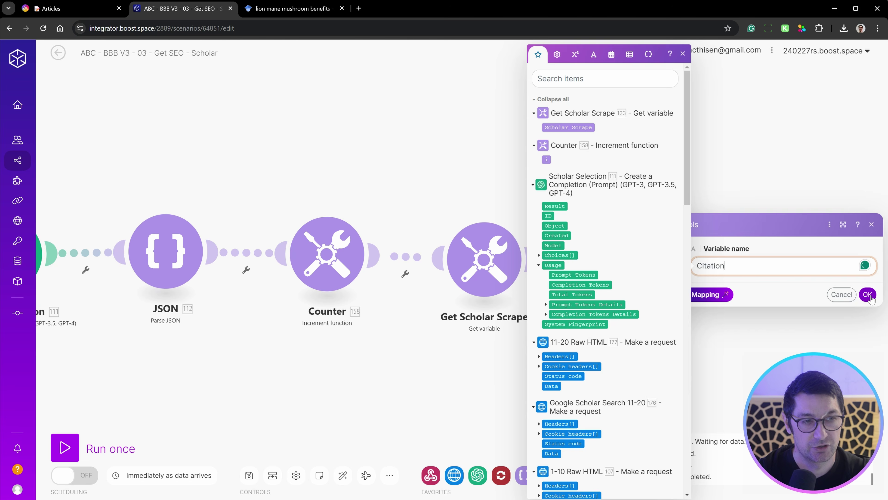
{"action": "left_click", "coordinate": [867, 294]}
Move the router with the PDF and HTML routes over and attach it directly after Get Citation.
{"action": "scroll", "coordinate": [604, 345], "scroll_direction": "down", "scroll_amount": 8}
{"action": "left_click_drag", "start_coordinate": [713, 259], "coordinate": [287, 272]}
{"action": "left_click_drag", "start_coordinate": [308, 307], "coordinate": [617, 273]}
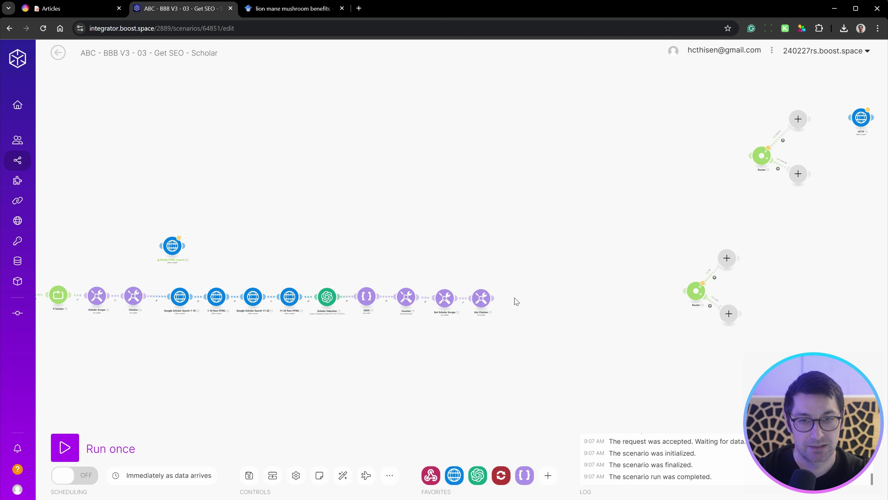
{"action": "scroll", "coordinate": [515, 299], "scroll_direction": "up", "scroll_amount": 6}
{"action": "left_click_drag", "start_coordinate": [485, 339], "coordinate": [604, 315]}
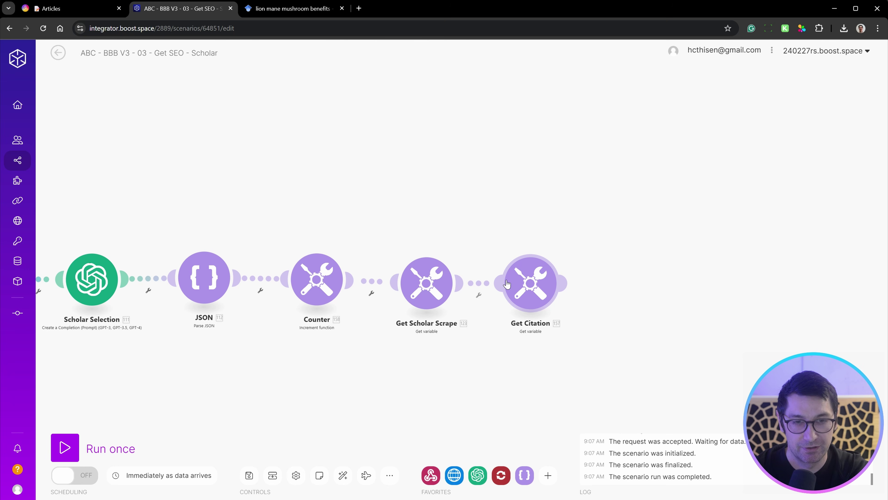
{"action": "left_click_drag", "start_coordinate": [592, 303], "coordinate": [599, 285]}
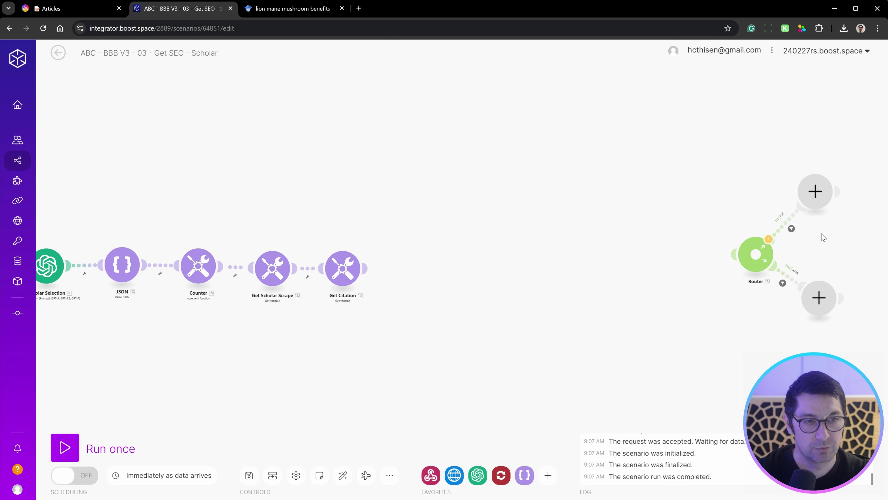
{"action": "left_click_drag", "start_coordinate": [759, 258], "coordinate": [418, 268]}
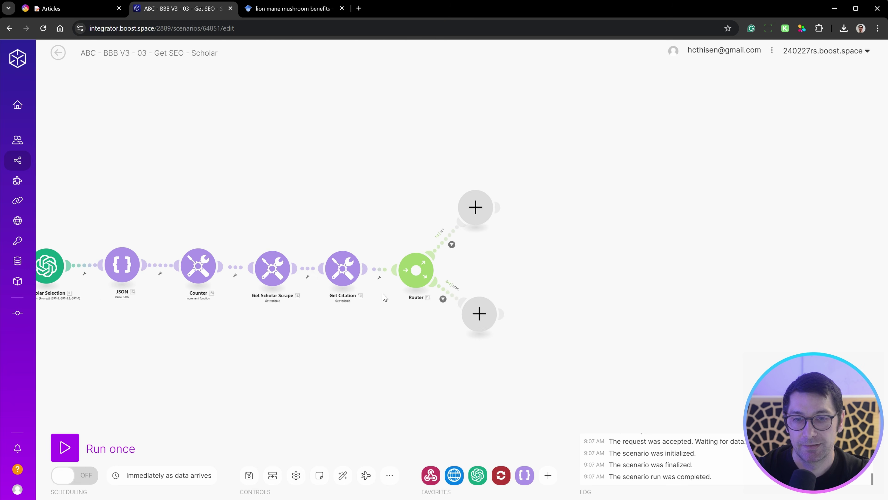
Review the filter condition on the router's PDF route.
{"action": "scroll", "coordinate": [371, 279], "scroll_direction": "up", "scroll_amount": 3}
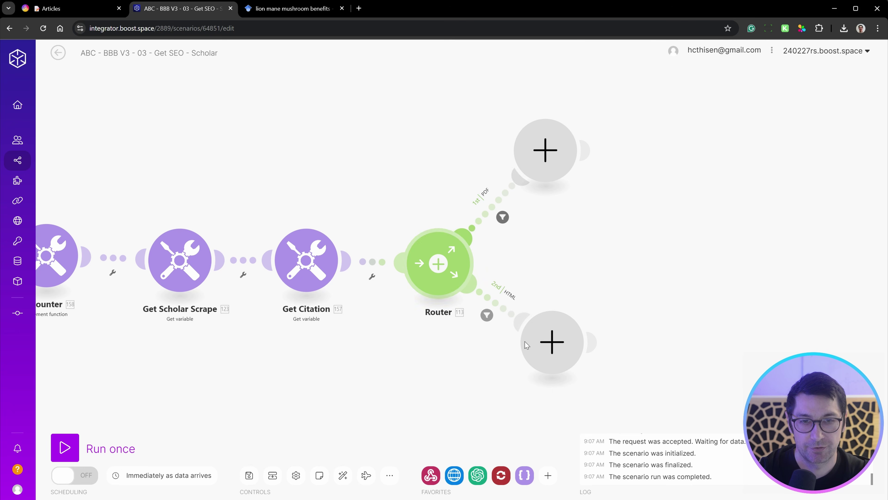
{"action": "left_click_drag", "start_coordinate": [444, 219], "coordinate": [551, 223]}
{"action": "left_click", "coordinate": [610, 221]}
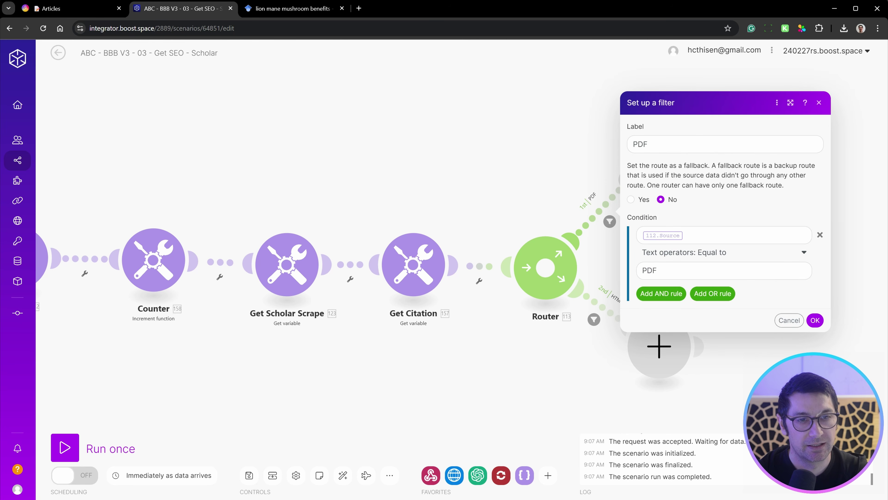
{"action": "left_click", "coordinate": [647, 239]}
Examine the Source and URL fields of the JSON output format in the Scholar Selection system message.
{"action": "left_click_drag", "start_coordinate": [196, 363], "coordinate": [584, 346]}
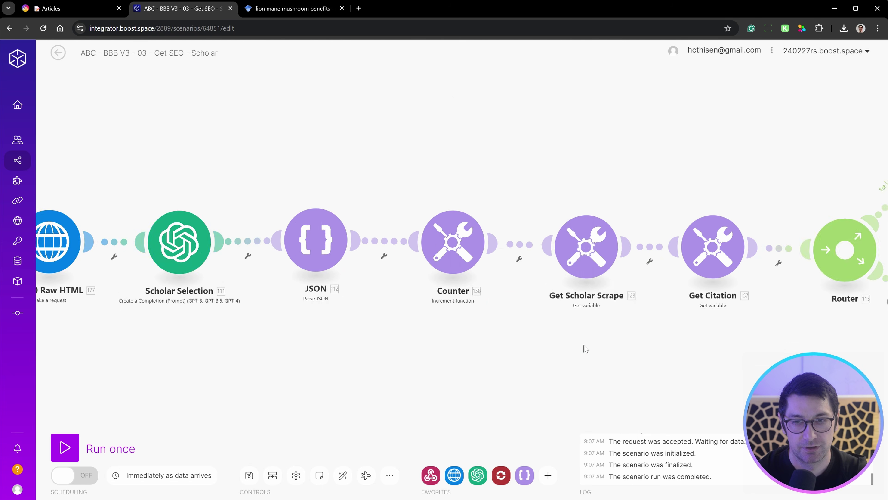
{"action": "left_click", "coordinate": [258, 235]}
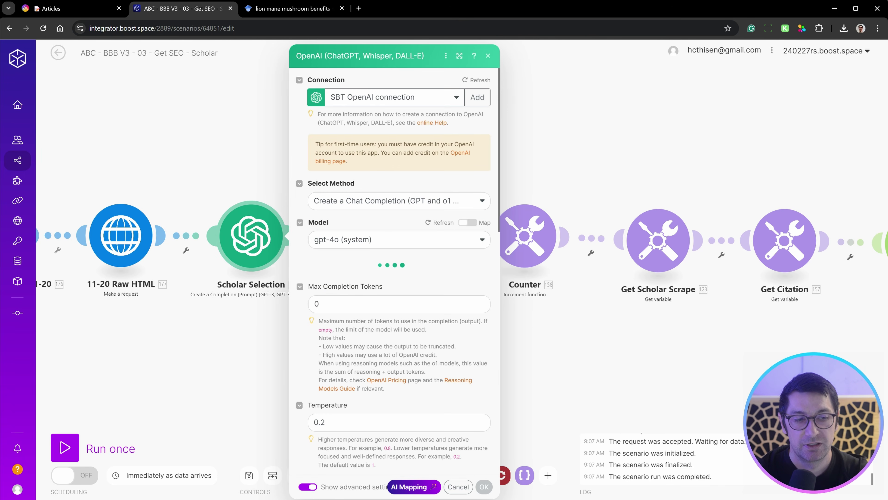
{"action": "scroll", "coordinate": [483, 235], "scroll_direction": "down", "scroll_amount": 5}
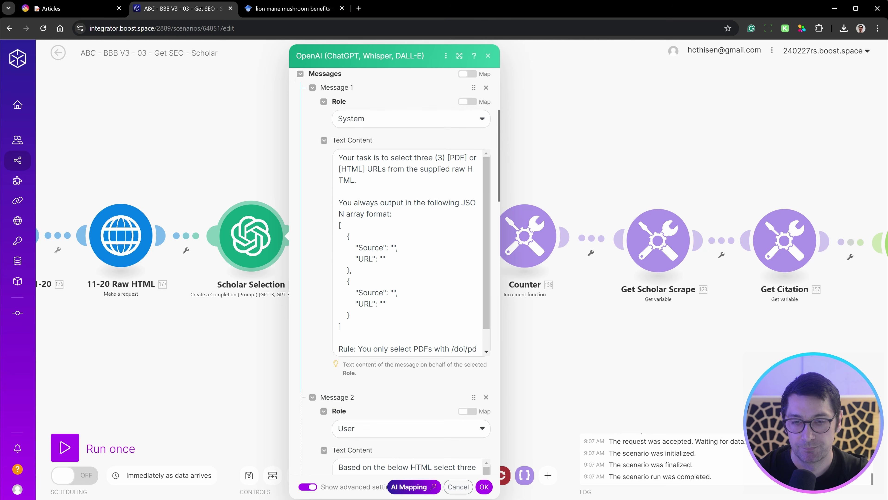
{"action": "double_click", "coordinate": [370, 247]}
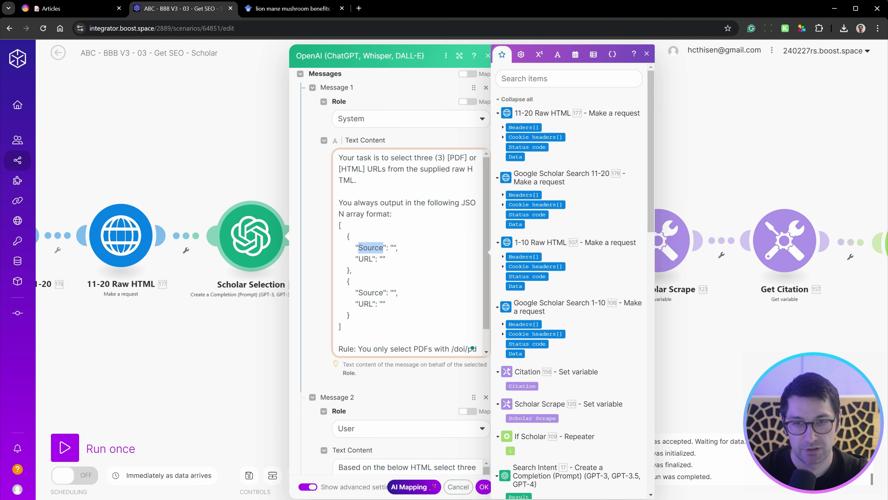
{"action": "double_click", "coordinate": [366, 259]}
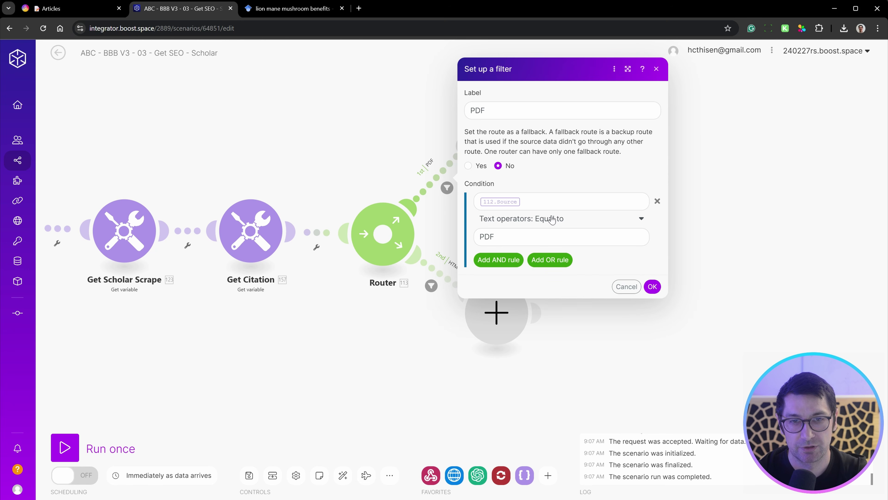
Close the PDF route's filter and review the condition on the router's HTML route.
{"action": "left_click", "coordinate": [333, 359]}
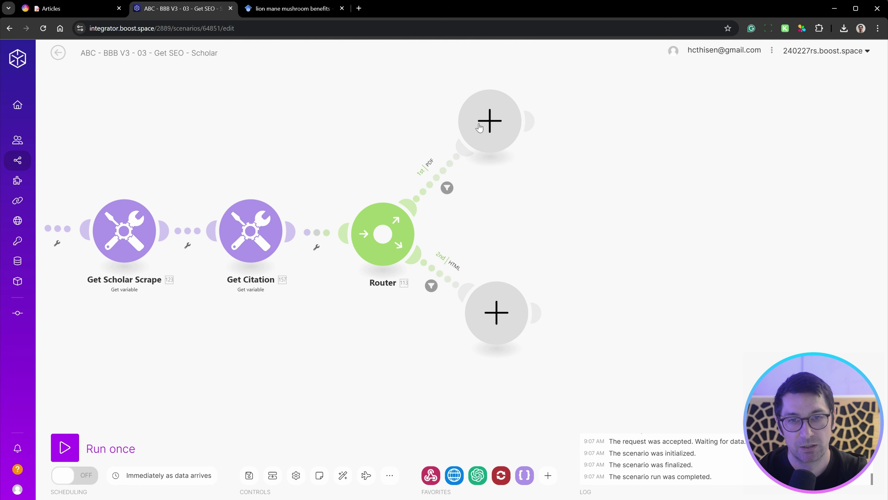
{"action": "left_click", "coordinate": [465, 253]}
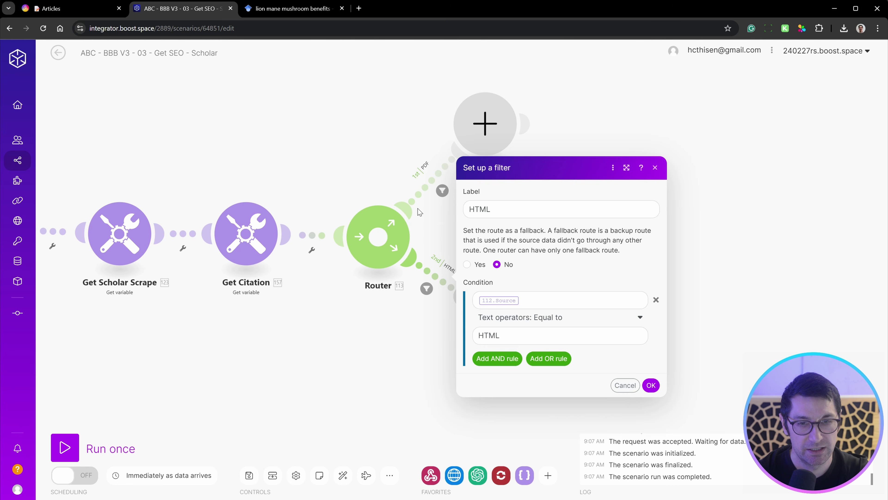
{"action": "left_click", "coordinate": [362, 184]}
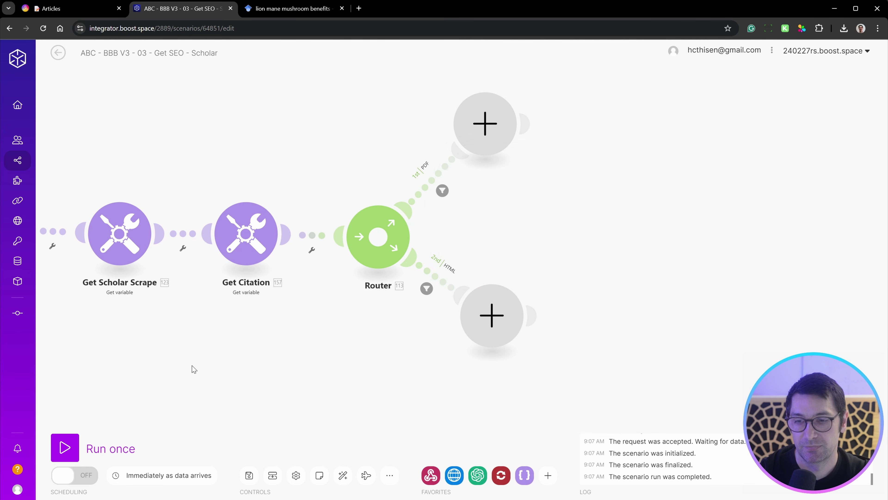
Run the scenario once, set the lion mane mushroom benefits article's status to 01 - Get SEO in AITable, and return to the scenario.
{"action": "left_click_drag", "start_coordinate": [311, 352], "coordinate": [384, 348]}
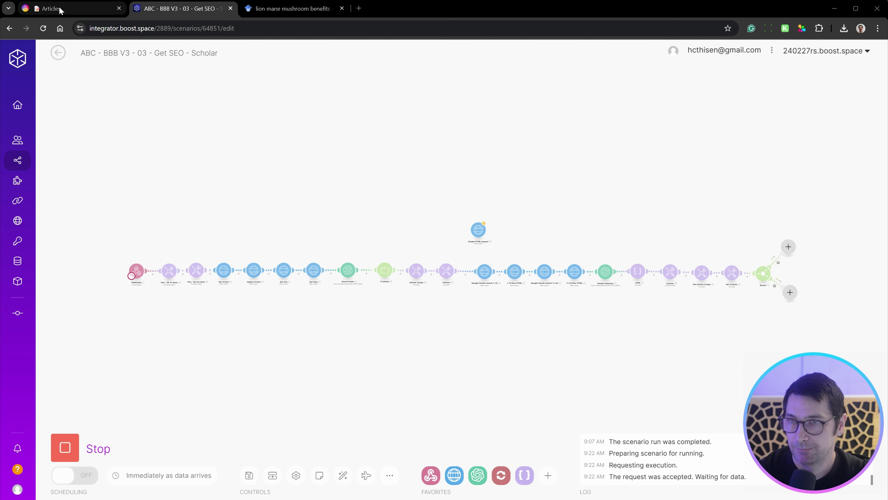
{"action": "left_click", "coordinate": [70, 9]}
{"action": "double_click", "coordinate": [400, 107]}
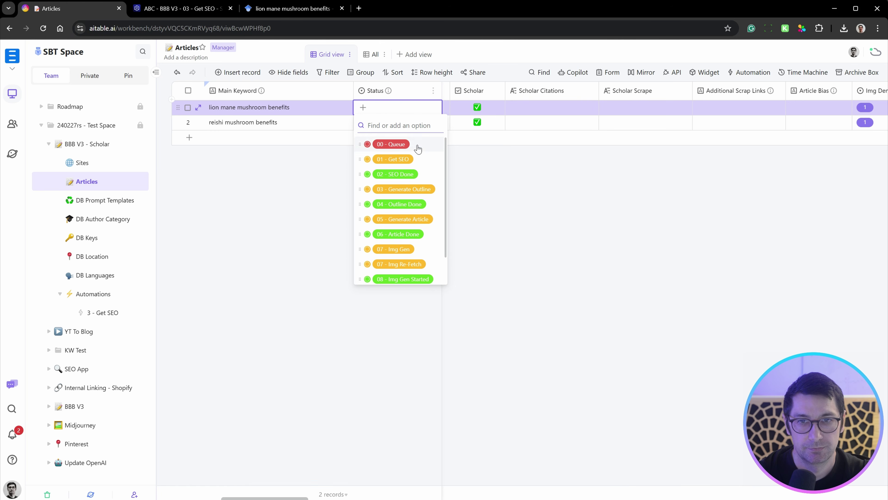
{"action": "left_click", "coordinate": [416, 159]}
{"action": "key", "text": "ctrl+Tab"}
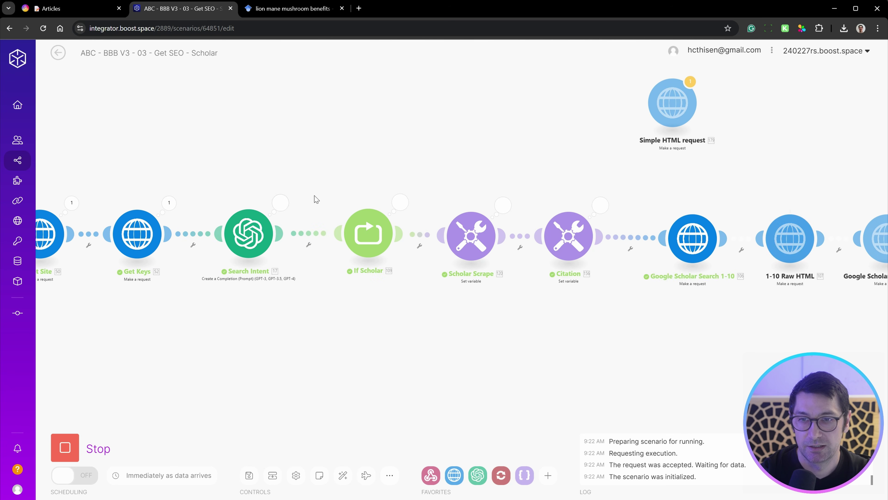
Inspect the run output of Search Intent and the status code returned by Google Scholar Search 1-10.
{"action": "left_click", "coordinate": [282, 202]}
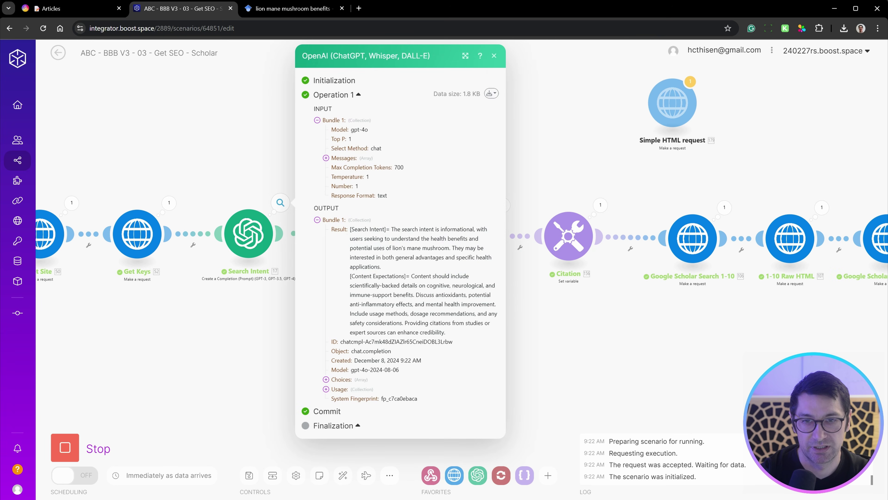
{"action": "left_click_drag", "start_coordinate": [371, 229], "coordinate": [406, 313]}
{"action": "left_click", "coordinate": [632, 338]}
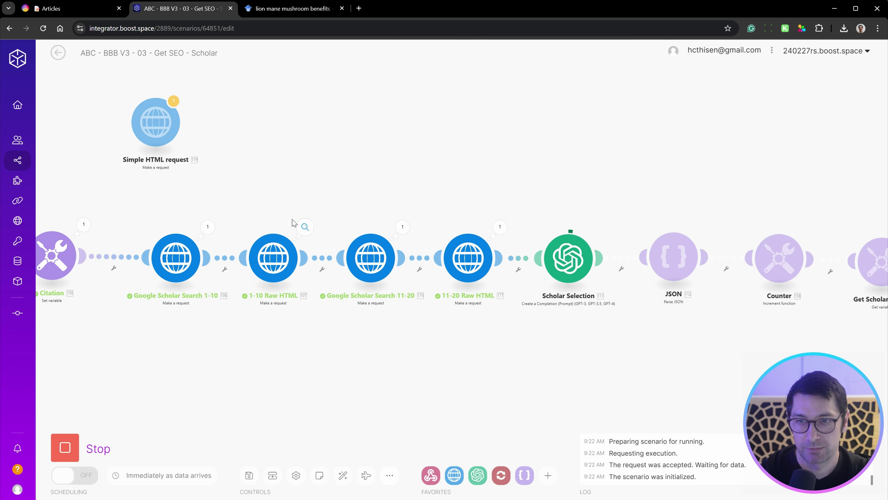
{"action": "left_click", "coordinate": [208, 227]}
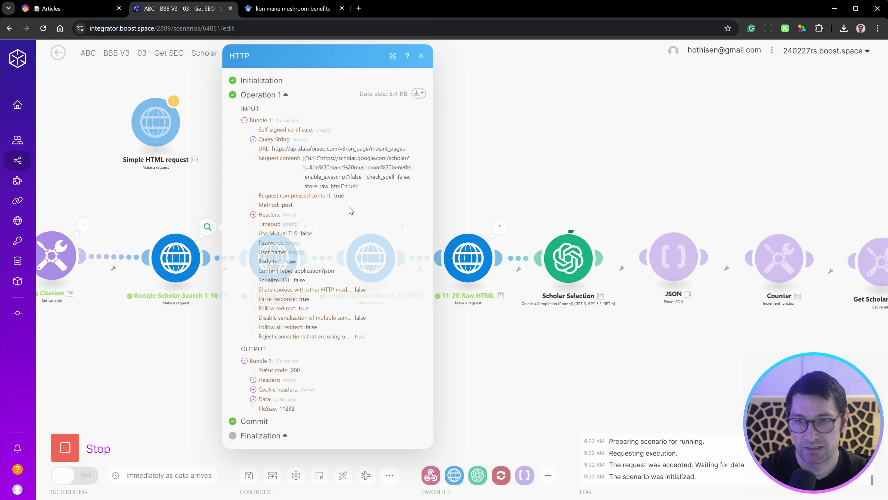
{"action": "double_click", "coordinate": [296, 370]}
{"action": "left_click", "coordinate": [637, 353]}
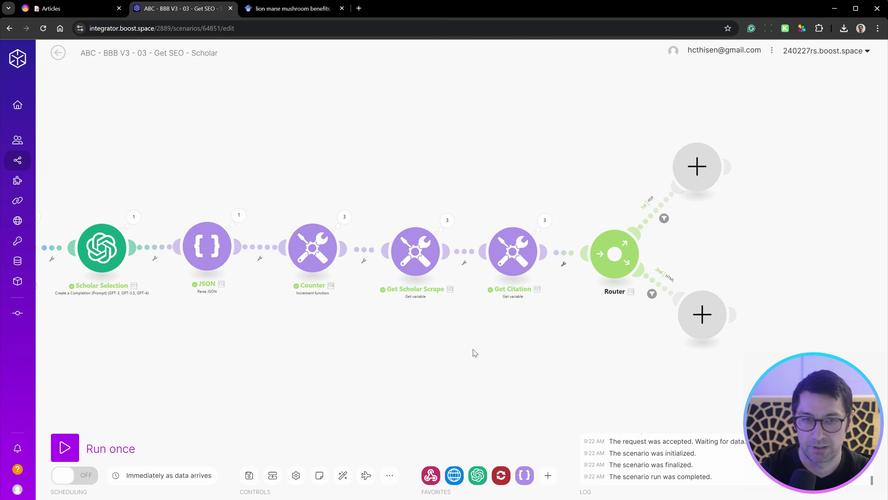
Inspect the JSON module's run output and check the Source value of each bundle.
{"action": "left_click", "coordinate": [289, 210]}
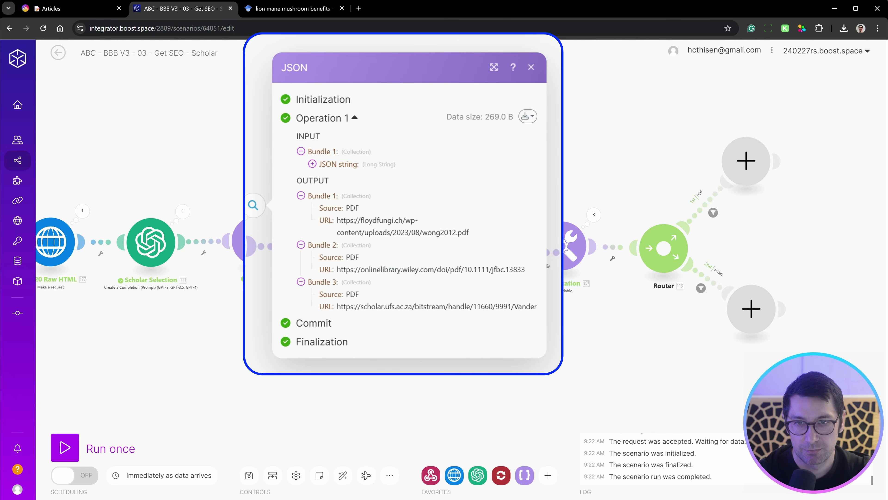
{"action": "double_click", "coordinate": [352, 208]}
{"action": "double_click", "coordinate": [352, 257]}
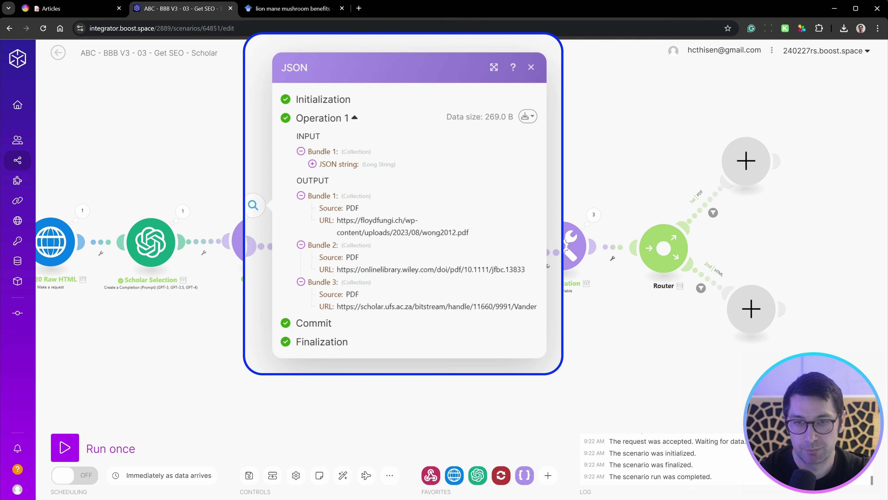
{"action": "double_click", "coordinate": [352, 294]}
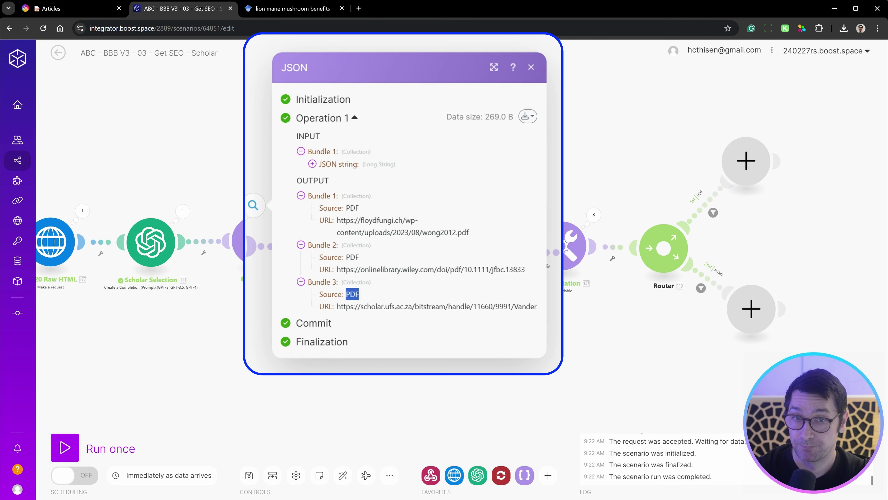
{"action": "left_click_drag", "start_coordinate": [640, 317], "coordinate": [546, 326]}
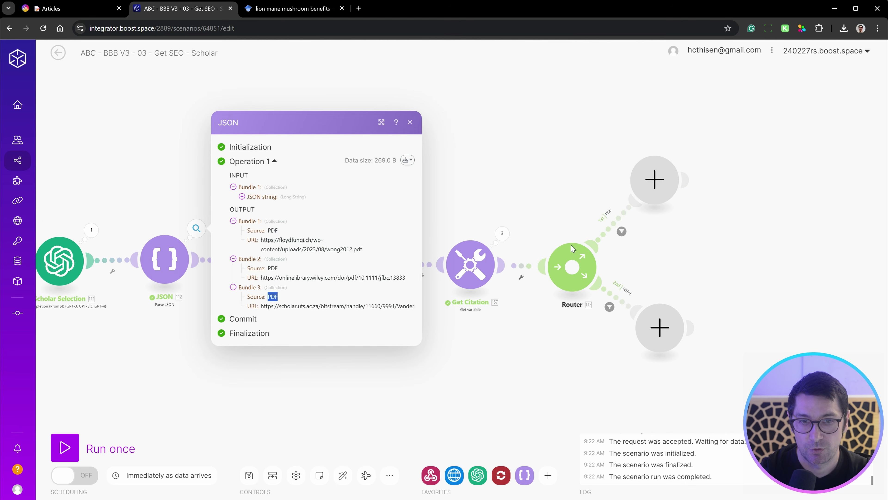
{"action": "left_click", "coordinate": [461, 373]}
Connect the second router directly to the PDF route by deleting the empty module between the routers, and tighten the layout of its branches.
{"action": "scroll", "coordinate": [461, 374], "scroll_direction": "down", "scroll_amount": 3}
{"action": "left_click_drag", "start_coordinate": [812, 212], "coordinate": [527, 250]}
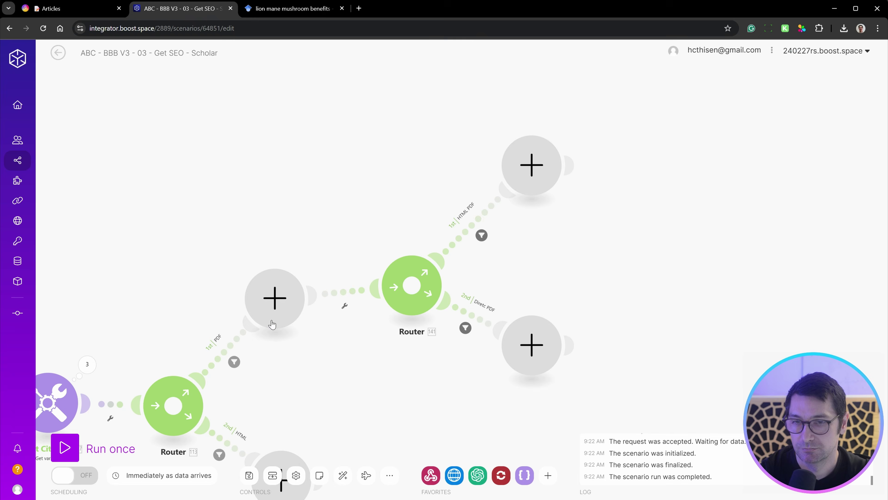
{"action": "right_click", "coordinate": [274, 306]}
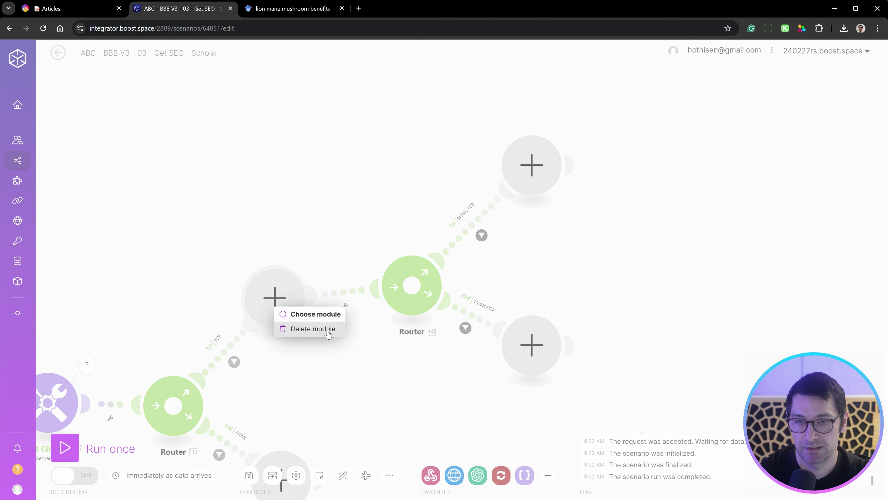
{"action": "left_click", "coordinate": [308, 329]}
{"action": "left_click_drag", "start_coordinate": [672, 75], "coordinate": [361, 406]}
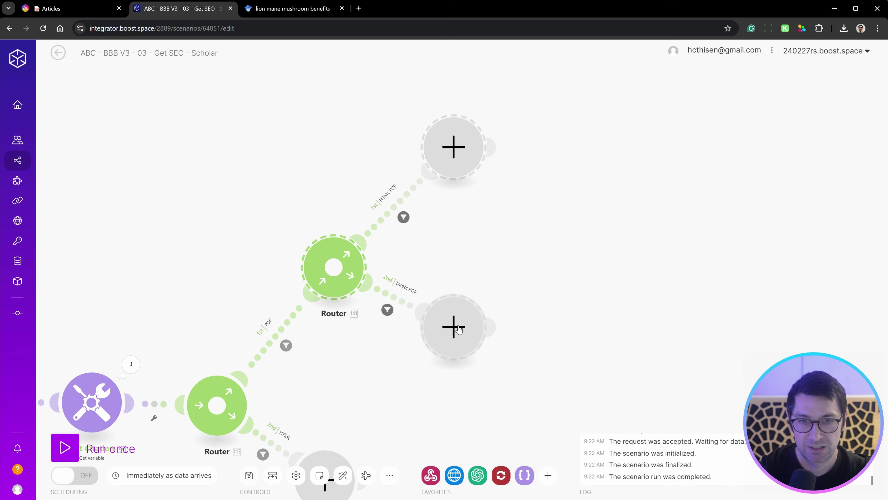
{"action": "mouse_move", "coordinate": [453, 327]}
{"action": "left_mouse_down"}
{"action": "mouse_move", "coordinate": [422, 320]}
{"action": "mouse_move", "coordinate": [467, 336]}
{"action": "left_mouse_up"}
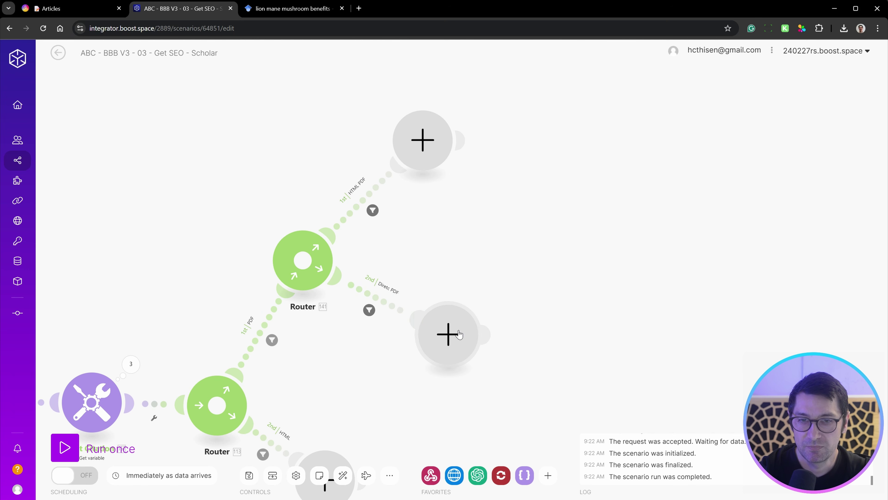
Open the filter on the second router's HTML PDF route to review its condition.
{"action": "scroll", "coordinate": [524, 277], "scroll_direction": "left", "scroll_amount": 3}
{"action": "scroll", "coordinate": [531, 283], "scroll_direction": "left", "scroll_amount": 2}
{"action": "scroll", "coordinate": [531, 283], "scroll_direction": "down", "scroll_amount": 1}
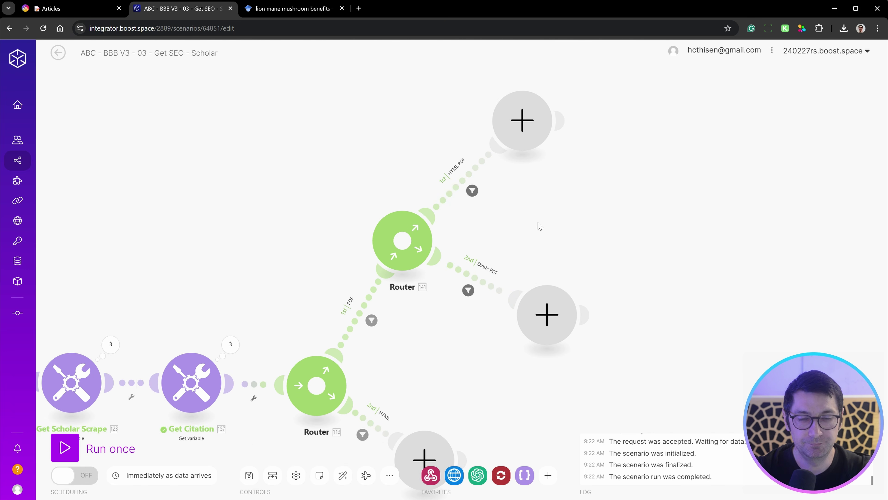
{"action": "left_click", "coordinate": [474, 174]}
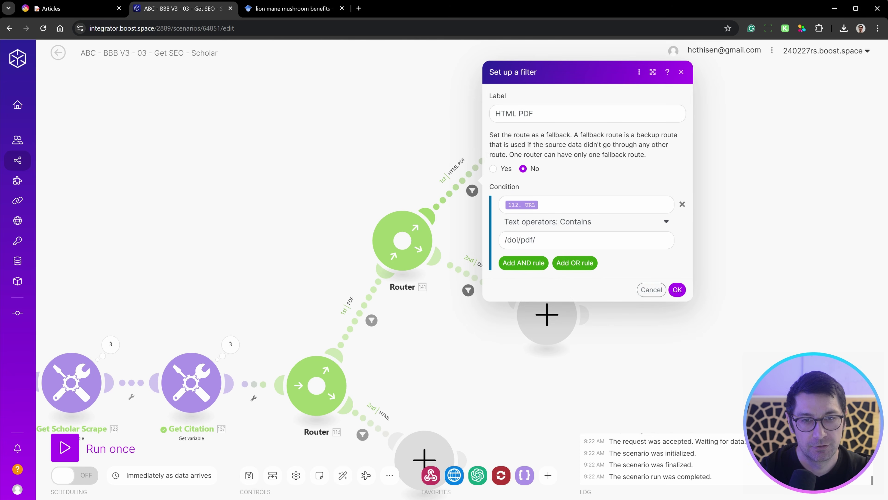
Examine the condition text in the HTML PDF route's filter and the condition of the Diretc PDF route's filter, closing both.
{"action": "triple_click", "coordinate": [524, 239]}
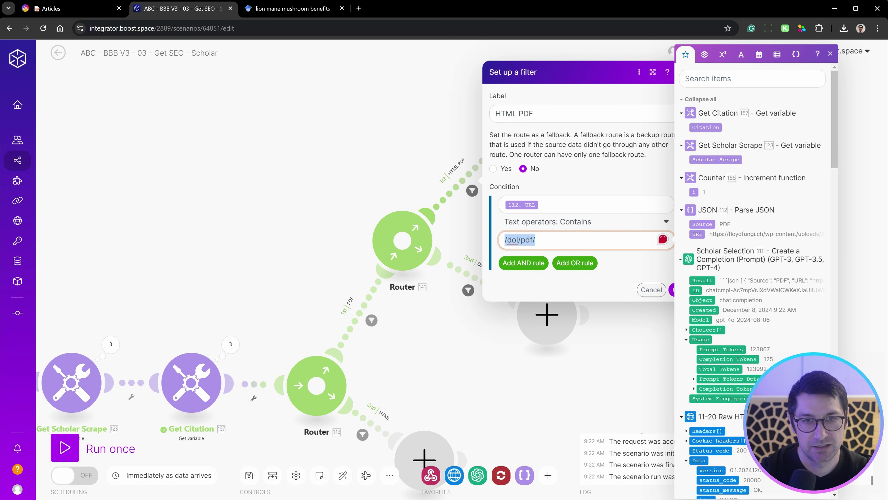
{"action": "left_click", "coordinate": [538, 240]}
{"action": "left_click_drag", "start_coordinate": [518, 240], "coordinate": [536, 241]}
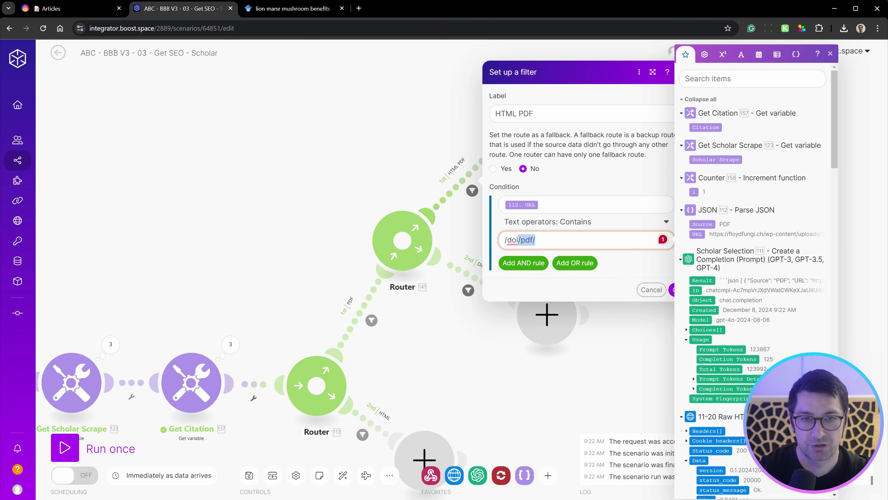
{"action": "key", "text": "ctrl+a"}
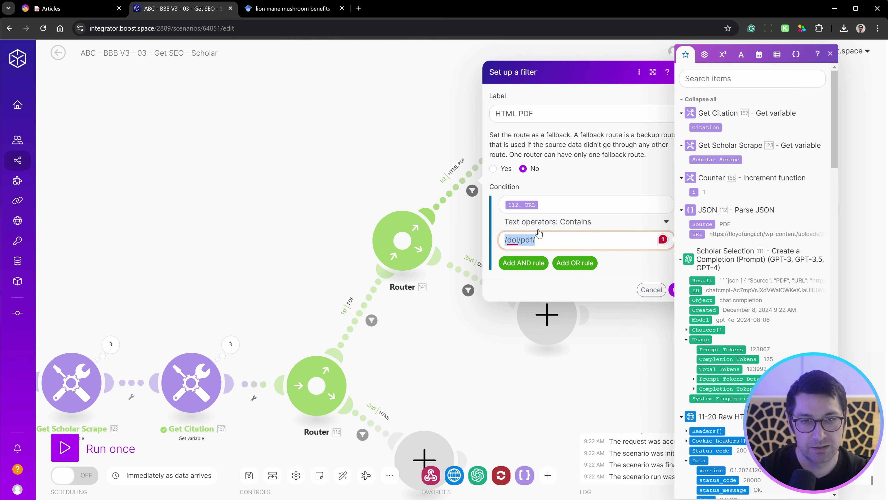
{"action": "left_click", "coordinate": [540, 239]}
{"action": "left_click", "coordinate": [464, 232]}
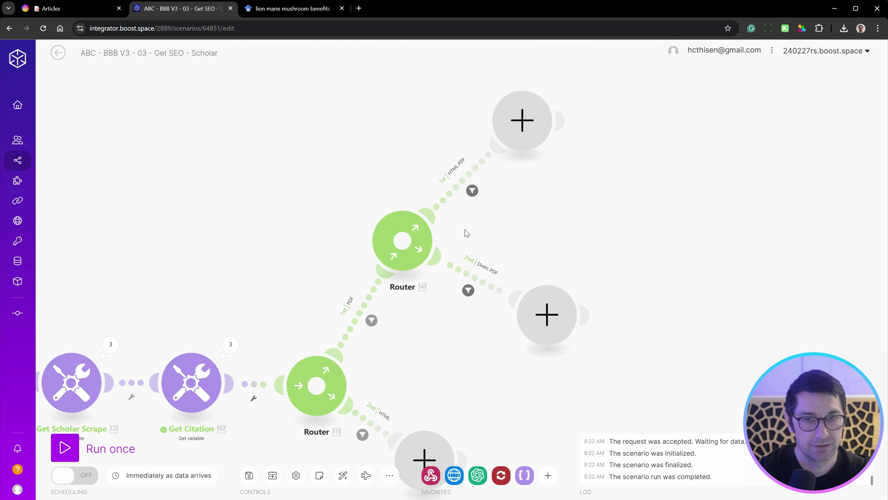
{"action": "left_click", "coordinate": [481, 280]}
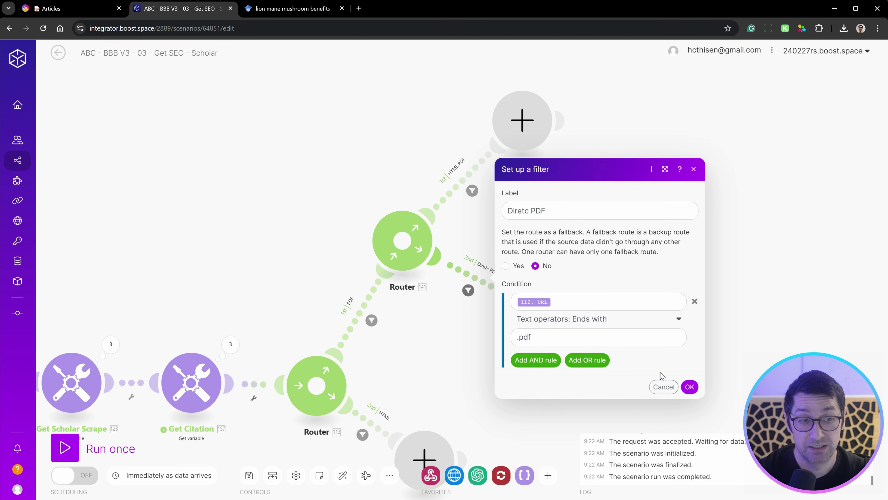
{"action": "left_click", "coordinate": [690, 387]}
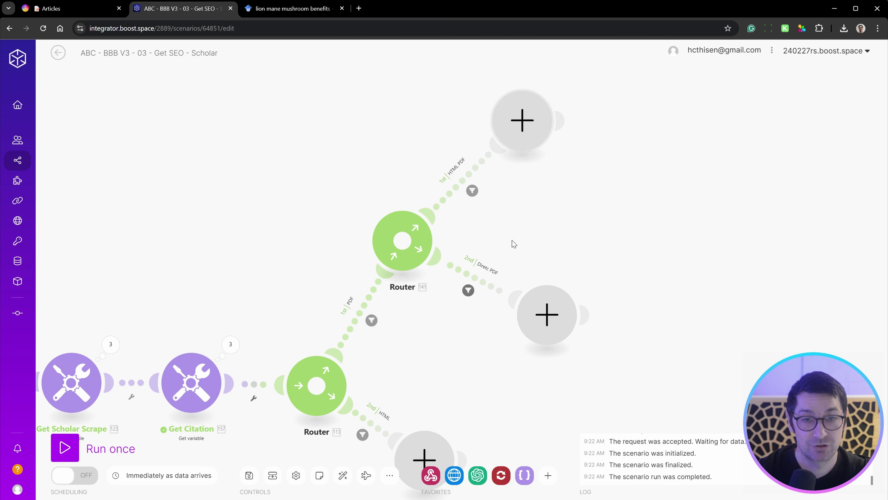
Connect the HTTP module directly to the second router's HTML PDF route by deleting the empty module between them.
{"action": "left_click_drag", "start_coordinate": [668, 226], "coordinate": [444, 290]}
{"action": "scroll", "coordinate": [445, 290], "scroll_direction": "down", "scroll_amount": 3}
{"action": "left_click_drag", "start_coordinate": [617, 228], "coordinate": [550, 272]}
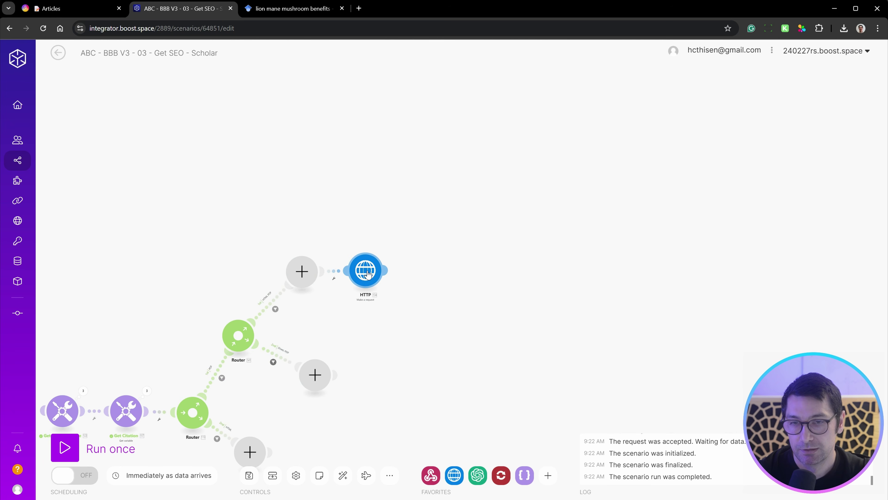
{"action": "right_click", "coordinate": [313, 278]}
{"action": "left_click", "coordinate": [350, 299]}
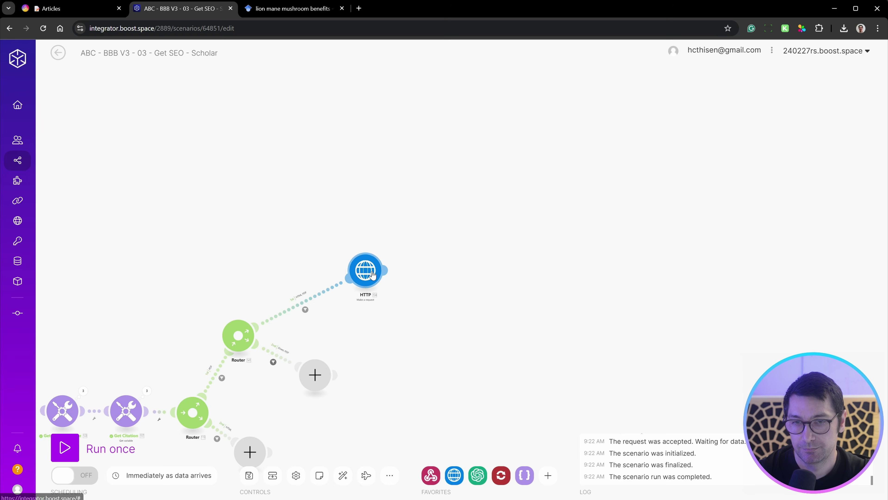
Open the HTTP module on the HTML PDF route and review its URL, headers and body settings.
{"action": "left_click", "coordinate": [365, 270]}
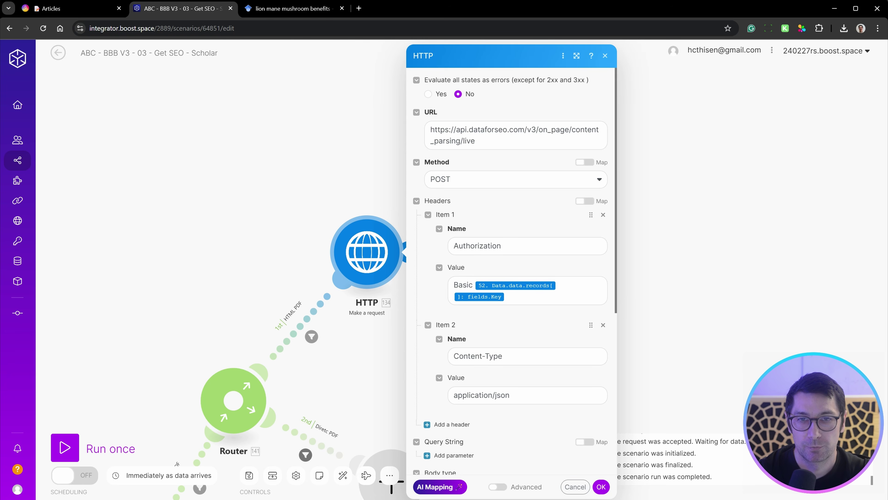
{"action": "triple_click", "coordinate": [497, 135]}
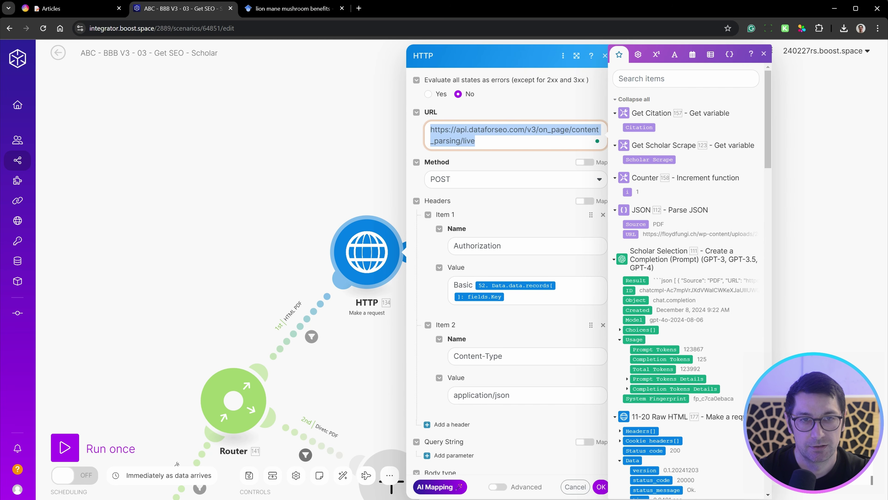
{"action": "left_click", "coordinate": [504, 140]}
{"action": "scroll", "coordinate": [504, 143], "scroll_direction": "down", "scroll_amount": 5}
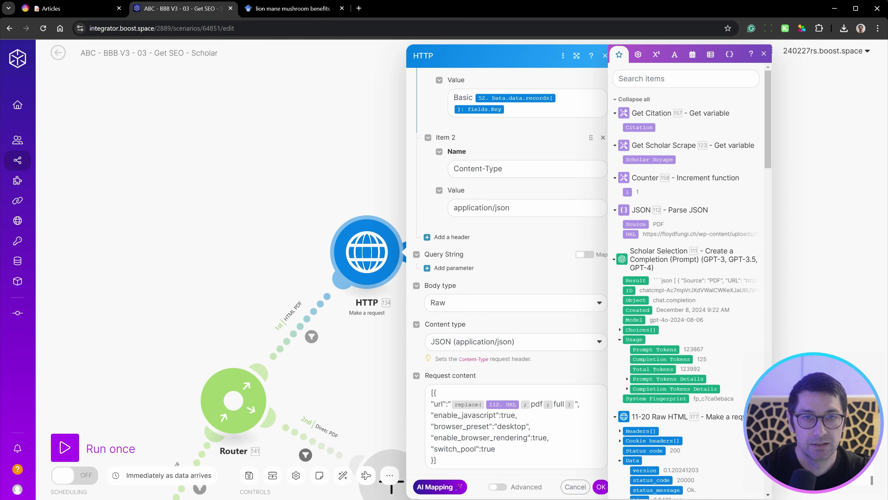
{"action": "scroll", "coordinate": [518, 98], "scroll_direction": "down", "scroll_amount": 2}
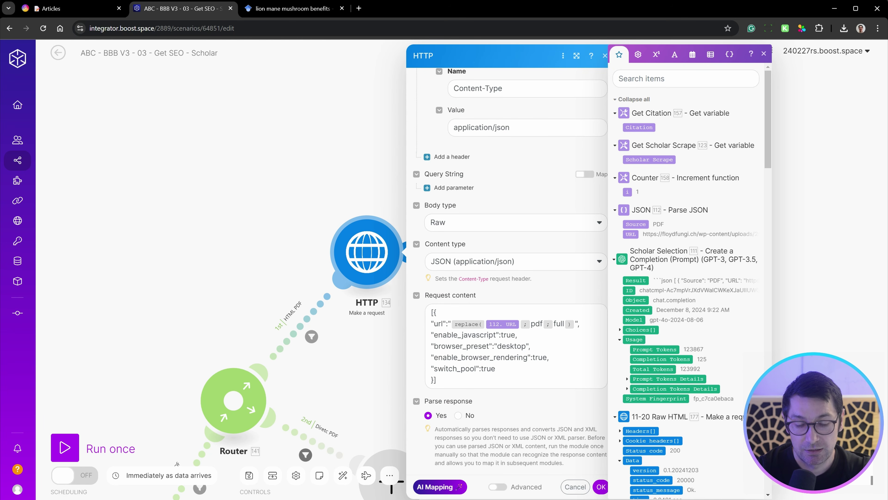
Examine the HTTP module's request content, focusing on the url line's replace function and its search and replacement strings.
{"action": "left_click_drag", "start_coordinate": [434, 335], "coordinate": [497, 343]}
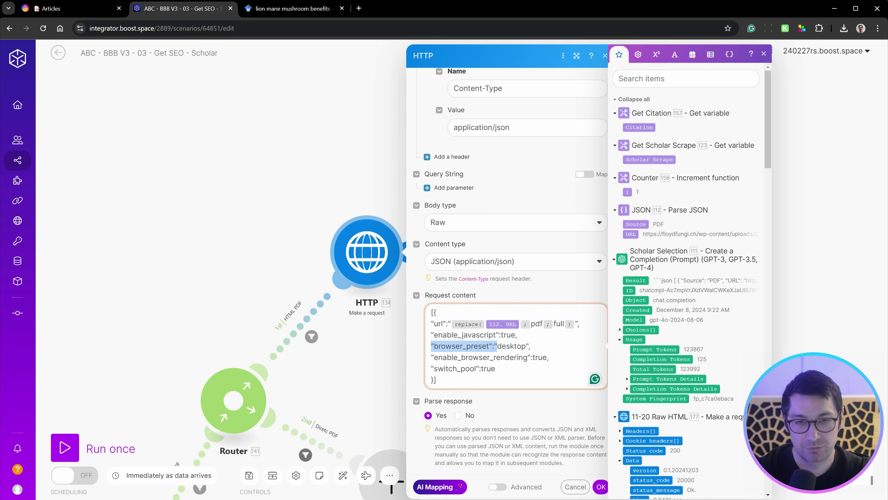
{"action": "left_click_drag", "start_coordinate": [431, 323], "coordinate": [447, 324]}
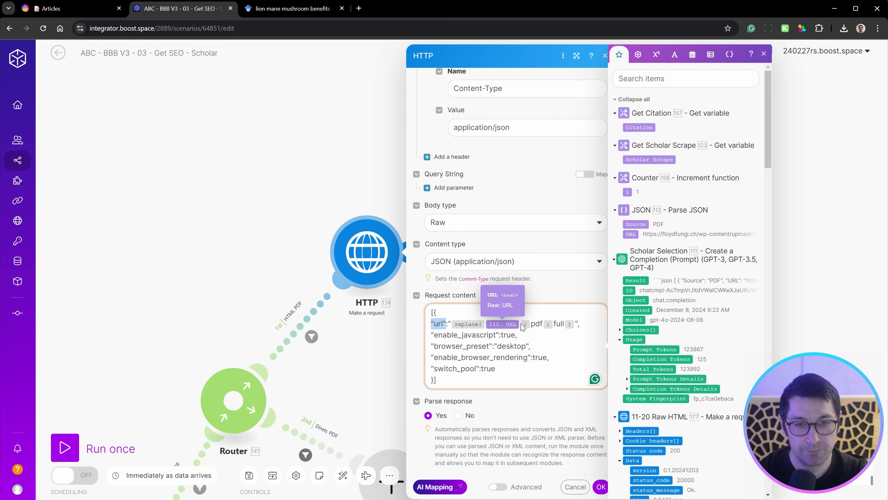
{"action": "left_click", "coordinate": [532, 324]}
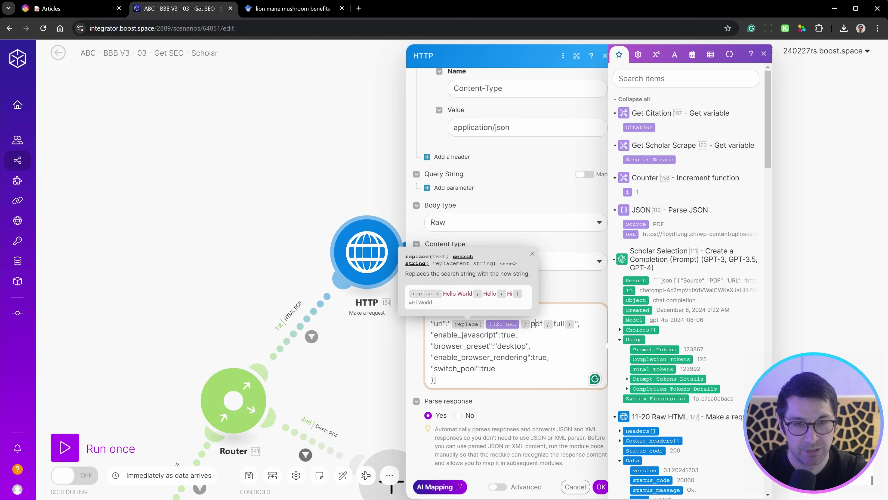
{"action": "double_click", "coordinate": [559, 324]}
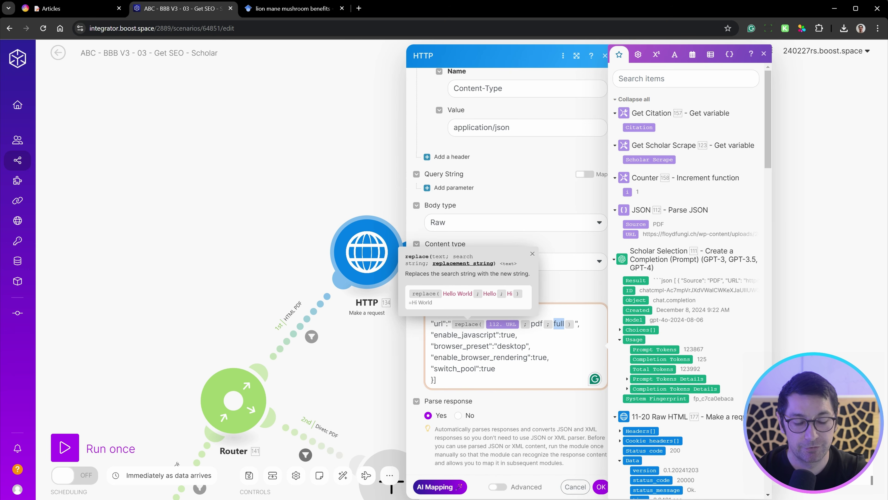
Switch to Google Scholar and look through the lion mane mushroom benefits result pages for a PDF link containing /doi/pdf/.
{"action": "left_click", "coordinate": [282, 10]}
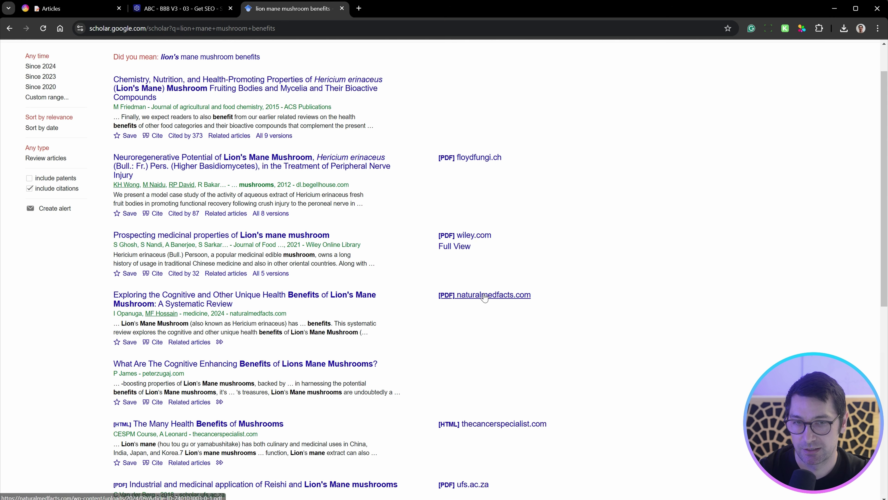
{"action": "scroll", "coordinate": [484, 298], "scroll_direction": "down", "scroll_amount": 4}
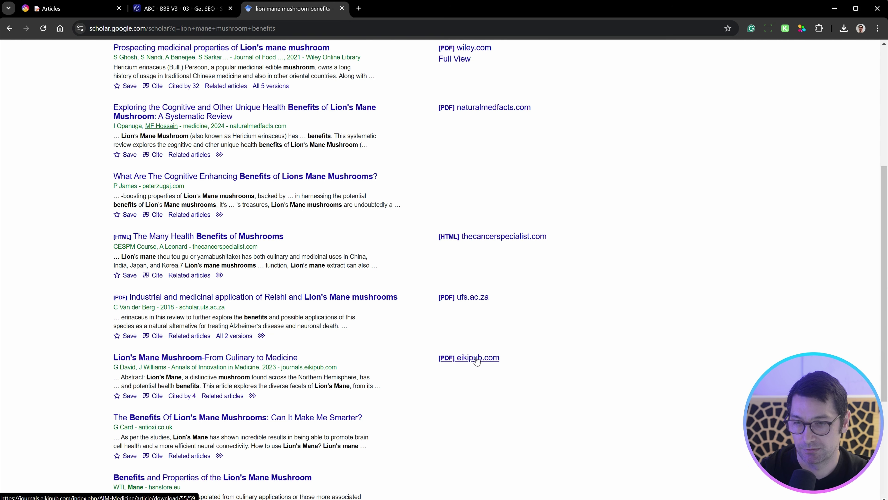
{"action": "scroll", "coordinate": [479, 350], "scroll_direction": "down", "scroll_amount": 3}
{"action": "scroll", "coordinate": [487, 301], "scroll_direction": "up", "scroll_amount": 8}
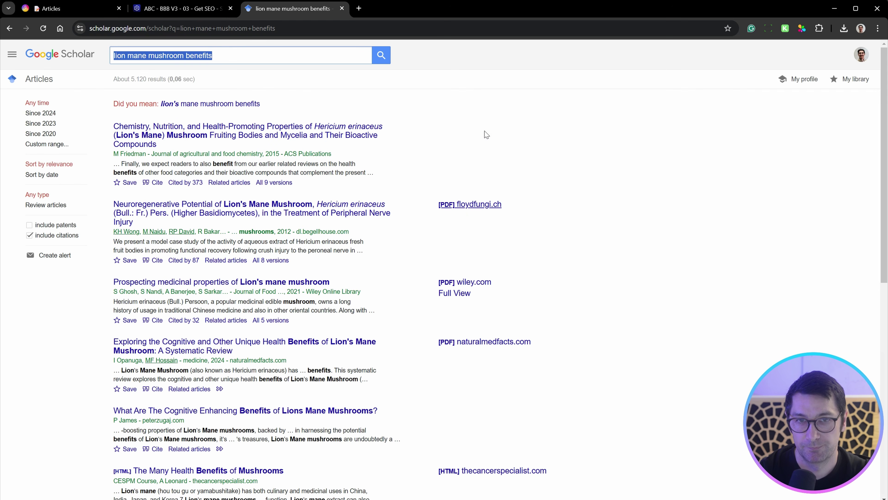
{"action": "scroll", "coordinate": [476, 212], "scroll_direction": "down", "scroll_amount": 10}
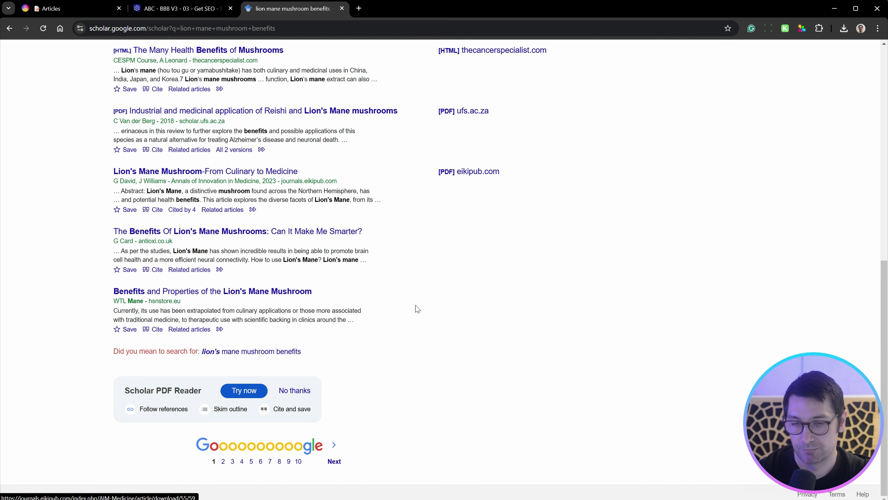
{"action": "left_click", "coordinate": [334, 463]}
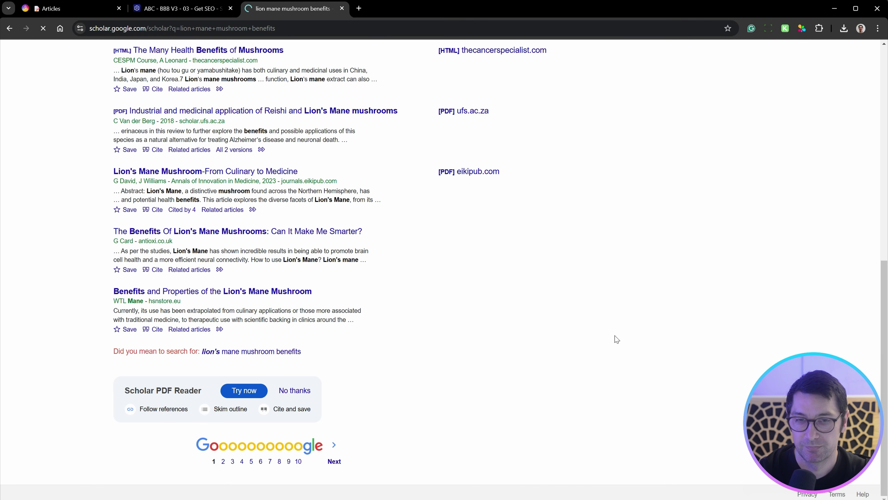
{"action": "scroll", "coordinate": [485, 238], "scroll_direction": "down", "scroll_amount": 8}
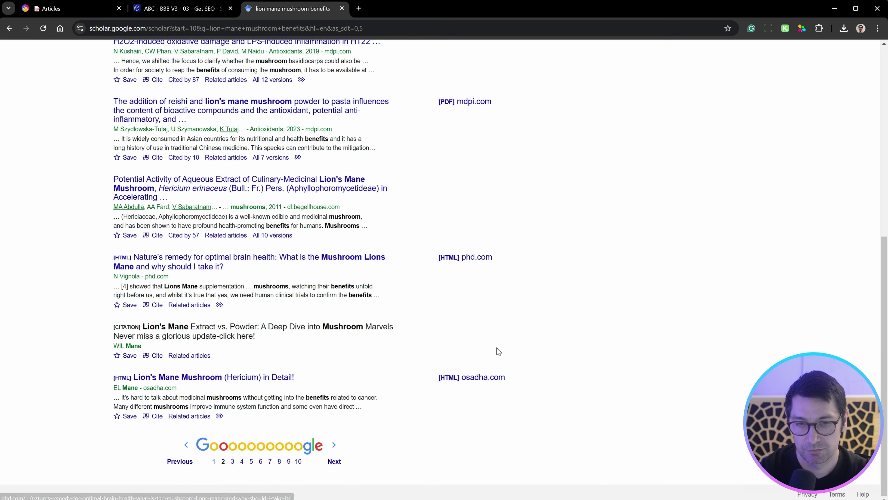
{"action": "left_click", "coordinate": [334, 461]}
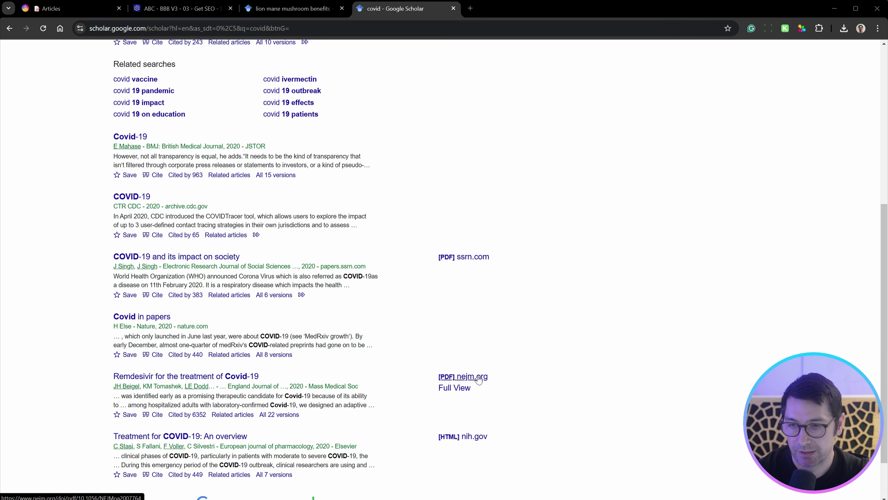
Open the nejm.org PDF of the remdesivir study, replace pdf with full in its address, load that page and accept the cookies.
{"action": "left_click", "coordinate": [478, 379]}
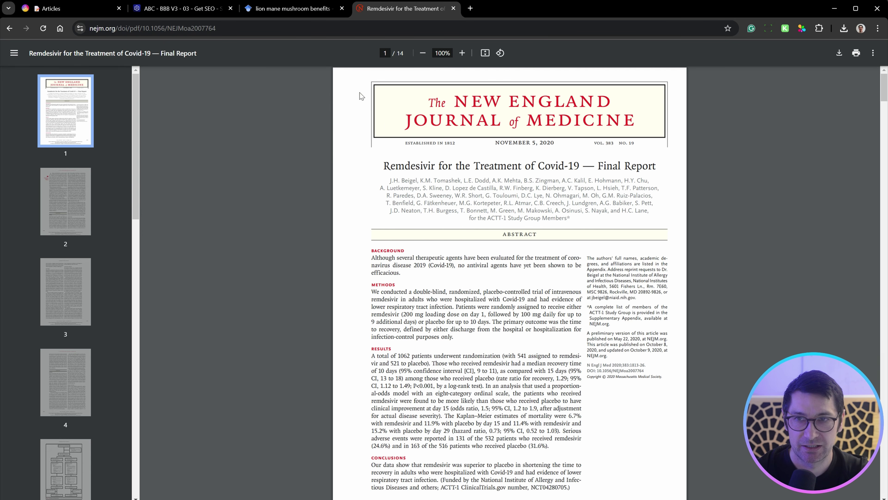
{"action": "key", "text": "ctrl+l"}
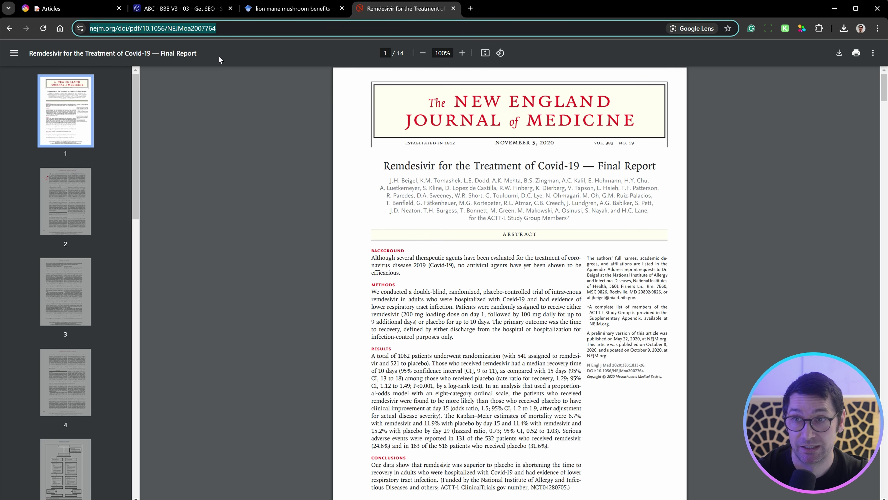
{"action": "left_click", "coordinate": [186, 49]}
{"action": "double_click", "coordinate": [171, 28]}
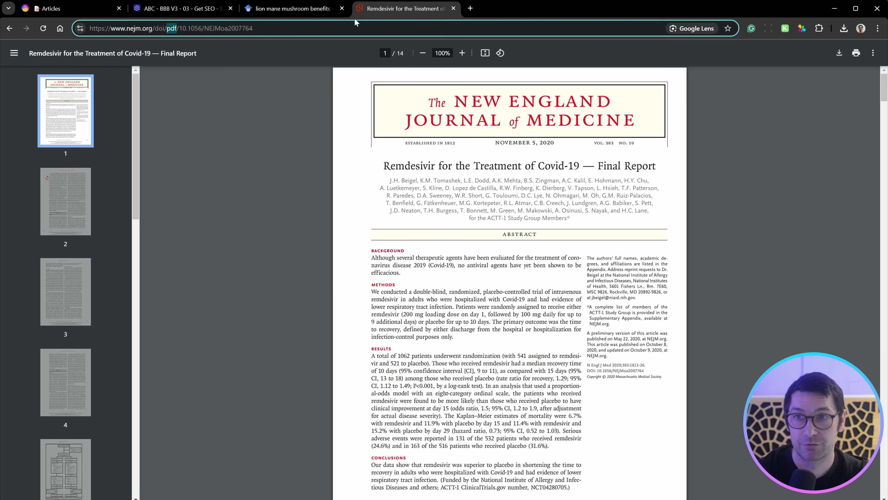
{"action": "type", "text": "fu"}
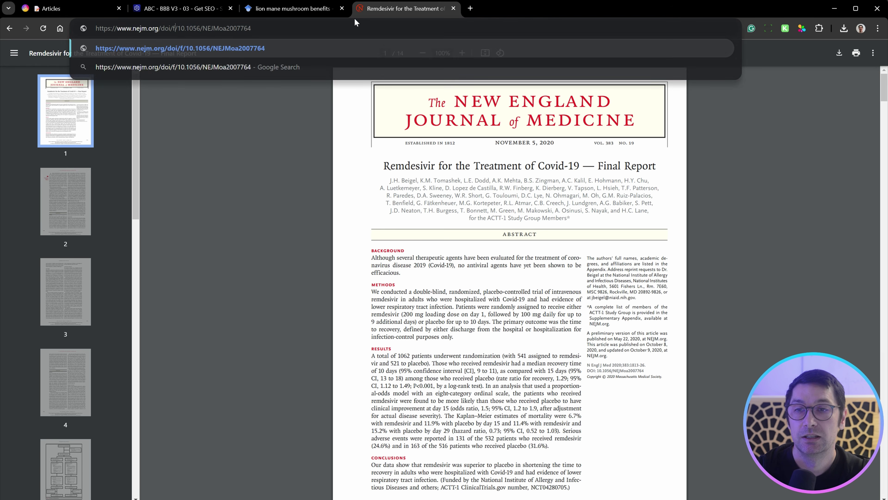
{"action": "type", "text": "ll"}
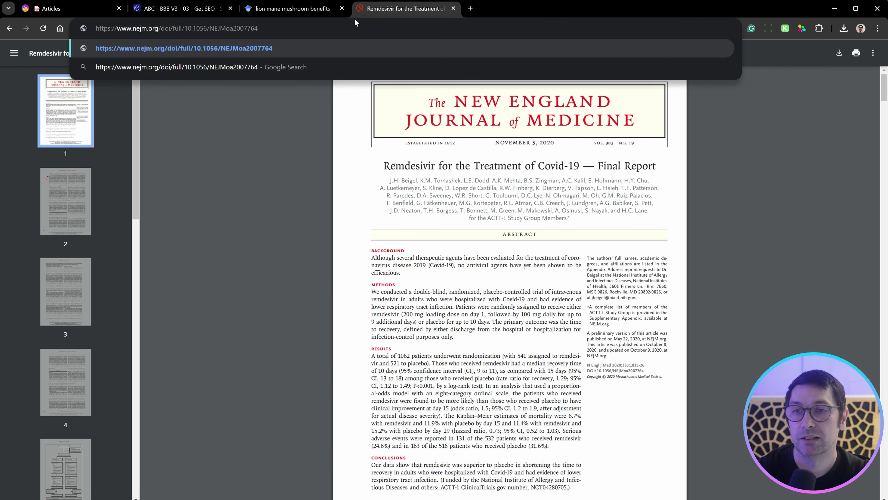
{"action": "key", "text": "Return"}
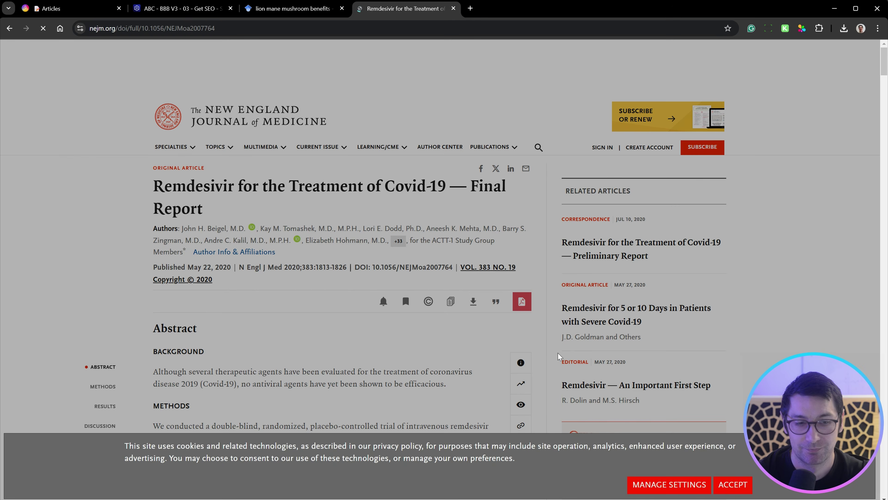
{"action": "left_click", "coordinate": [738, 490]}
Look through the HTML full-text version of the remdesivir article, checking its abstract and body text.
{"action": "key", "text": "ctrl+shift+Tab"}
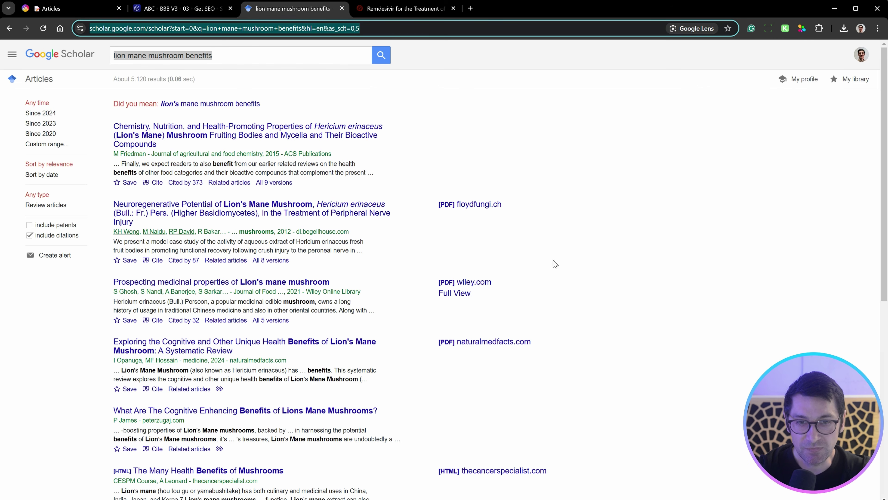
{"action": "key", "text": "ctrl+Tab"}
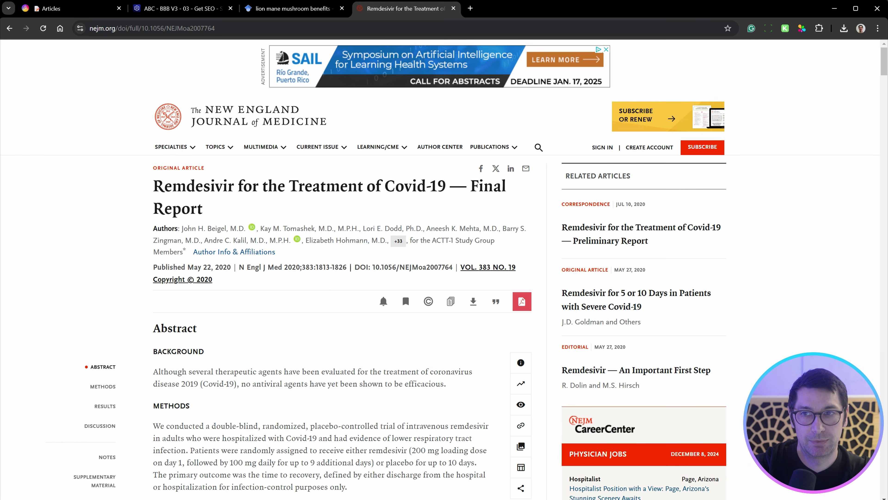
{"action": "scroll", "coordinate": [322, 280], "scroll_direction": "down", "scroll_amount": 20}
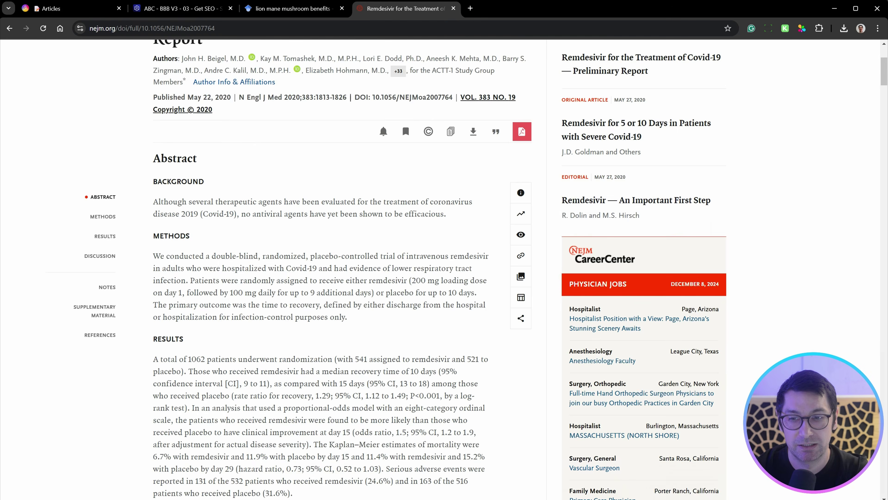
{"action": "scroll", "coordinate": [310, 202], "scroll_direction": "up", "scroll_amount": 20}
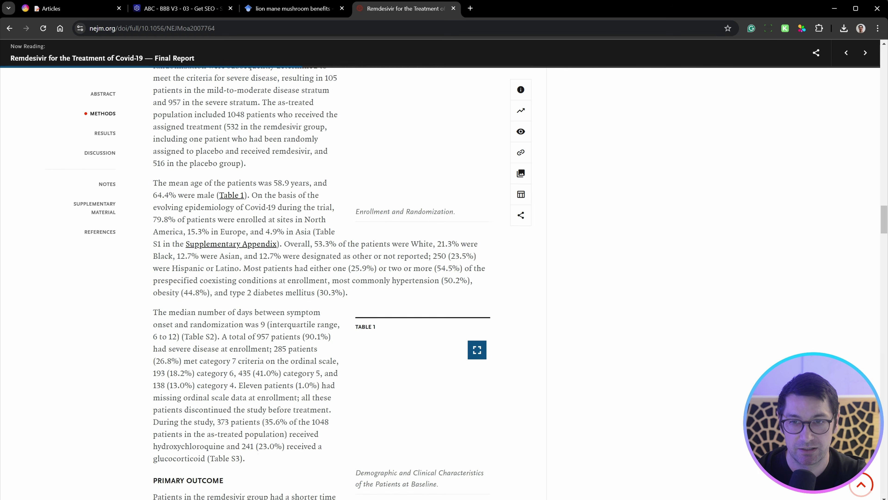
{"action": "scroll", "coordinate": [309, 200], "scroll_direction": "up", "scroll_amount": 5}
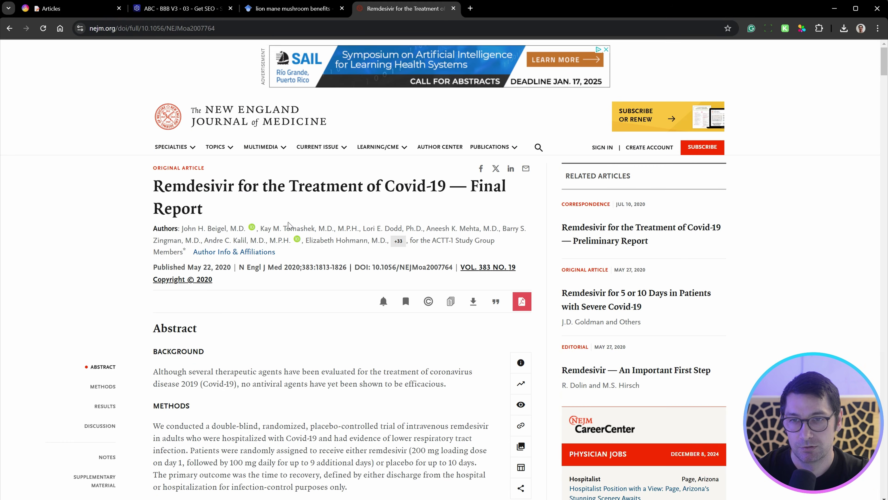
{"action": "scroll", "coordinate": [291, 224], "scroll_direction": "down", "scroll_amount": 3}
{"action": "left_click_drag", "start_coordinate": [188, 211], "coordinate": [295, 347]}
{"action": "left_click", "coordinate": [309, 354]}
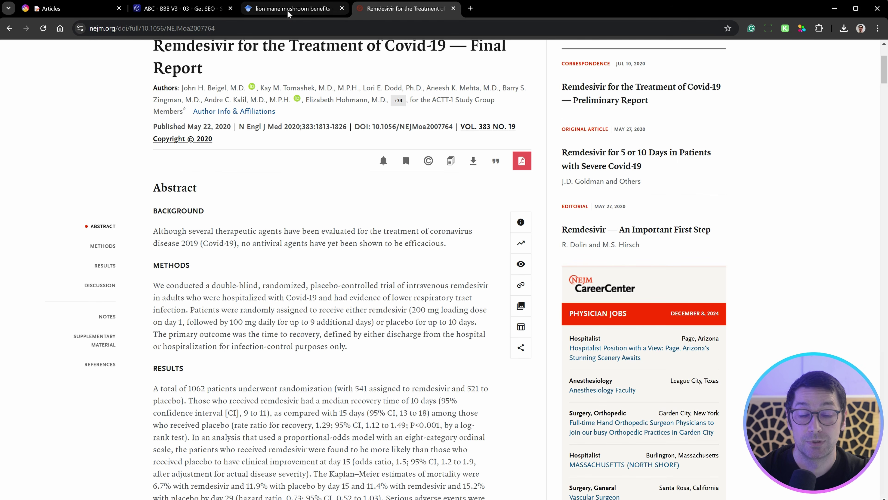
Return to the Boost.space scenario and examine the HTTP request content's url, enable_javascript, browser_preset, enable_browser_rendering and switch_pool lines.
{"action": "left_click", "coordinate": [189, 8]}
{"action": "left_click_drag", "start_coordinate": [370, 331], "coordinate": [679, 337]}
{"action": "left_click", "coordinate": [678, 327]}
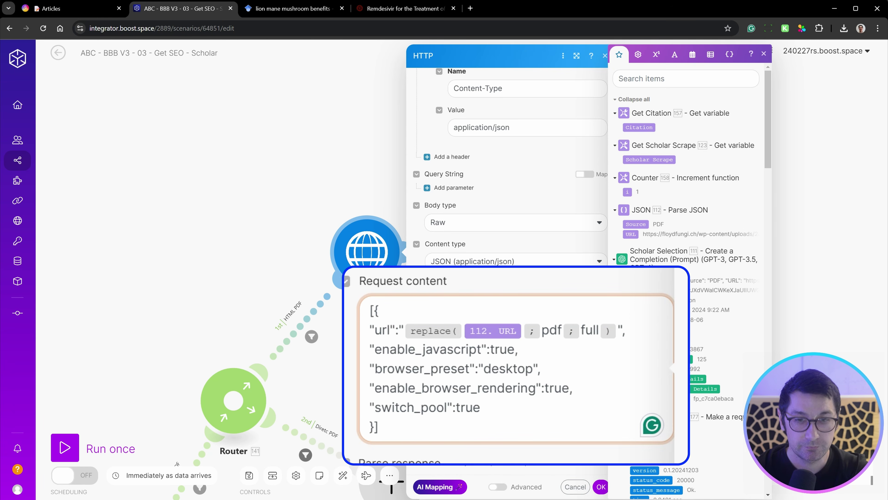
{"action": "left_click_drag", "start_coordinate": [370, 349], "coordinate": [519, 350]}
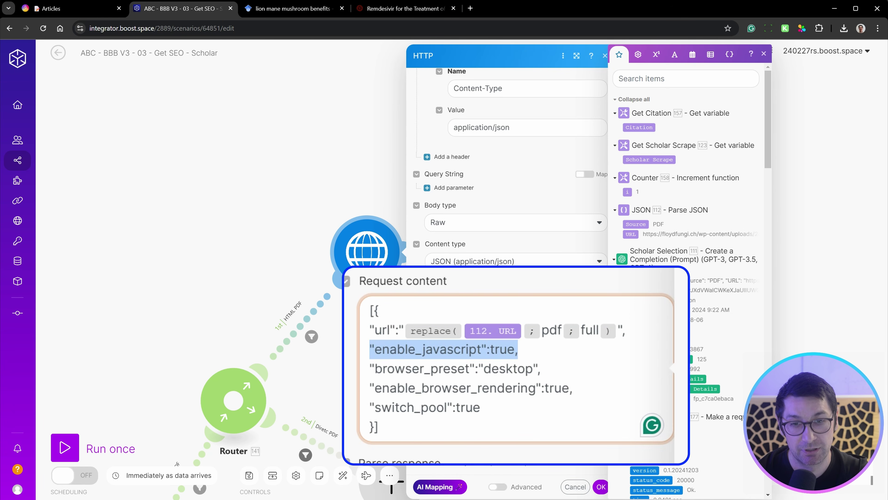
{"action": "left_click_drag", "start_coordinate": [370, 368], "coordinate": [541, 368]}
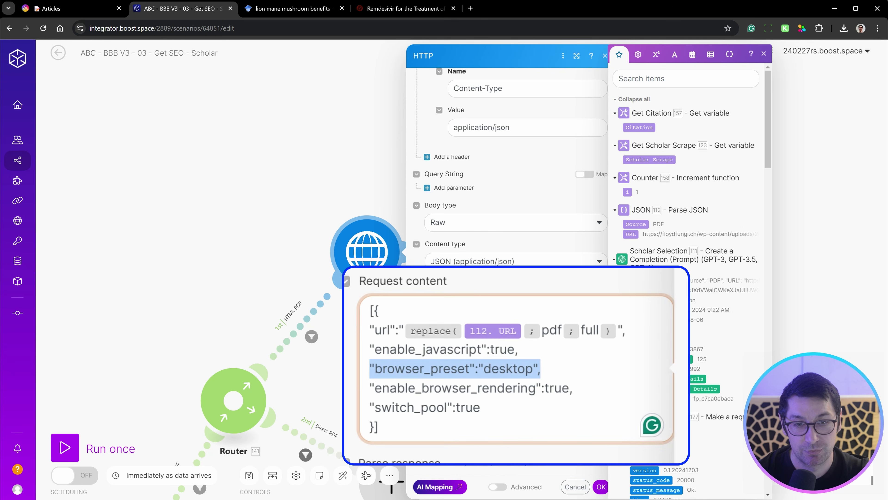
{"action": "left_click", "coordinate": [541, 368]}
{"action": "left_click_drag", "start_coordinate": [381, 388], "coordinate": [573, 387]}
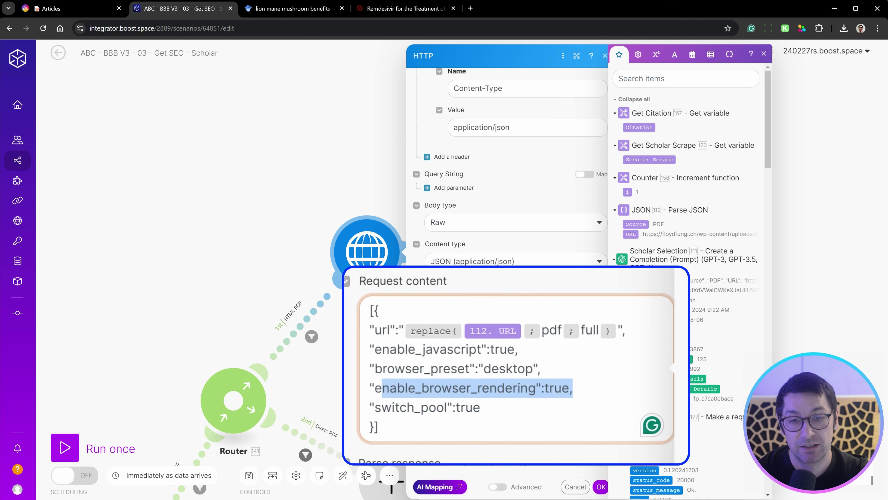
{"action": "left_click_drag", "start_coordinate": [369, 407], "coordinate": [481, 407]}
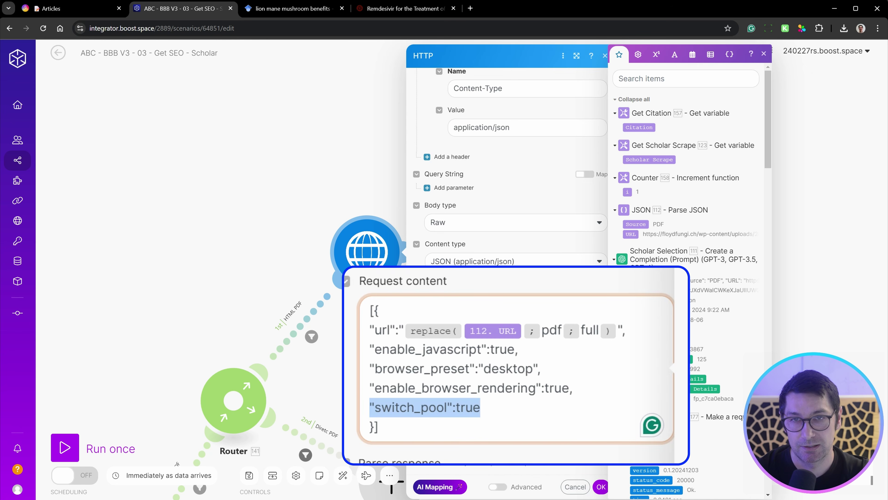
Compare the remdesivir article's abstract text on nejm.org with the HTTP module's request content, ending back in the Boost.space scenario.
{"action": "left_click", "coordinate": [406, 9]}
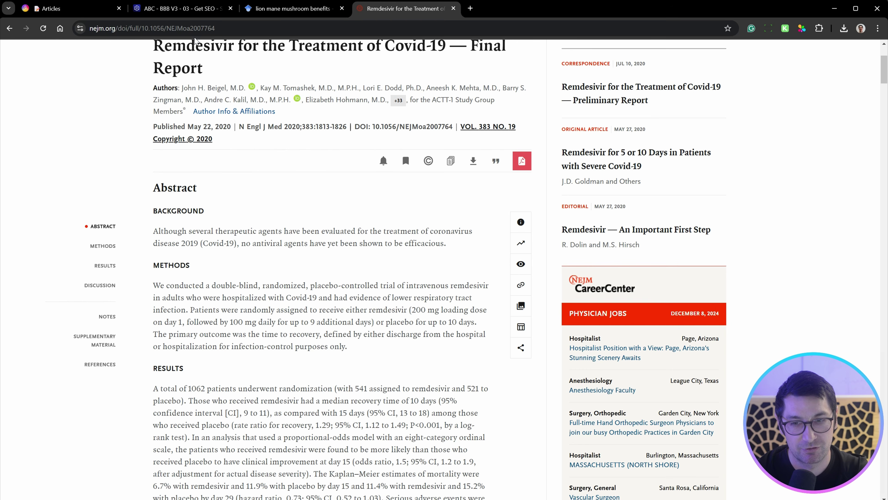
{"action": "left_click_drag", "start_coordinate": [200, 231], "coordinate": [317, 371]}
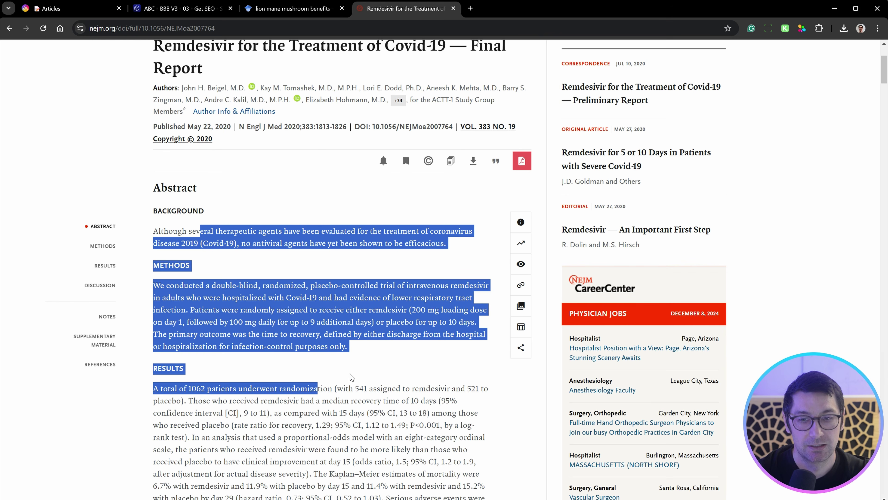
{"action": "left_click", "coordinate": [368, 351]}
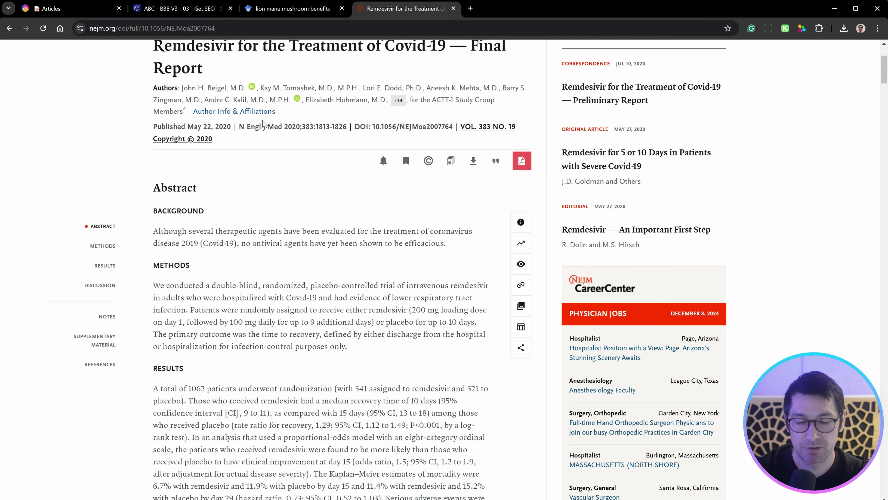
{"action": "left_click", "coordinate": [180, 9]}
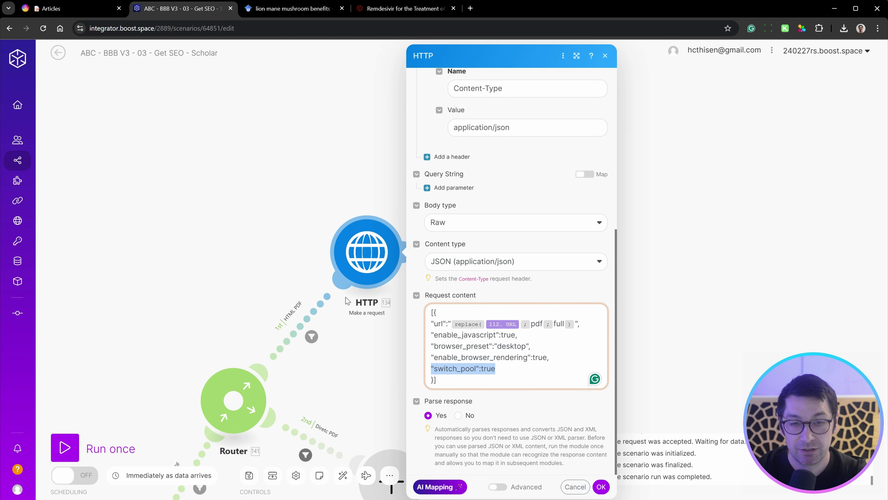
{"action": "left_click", "coordinate": [399, 8]}
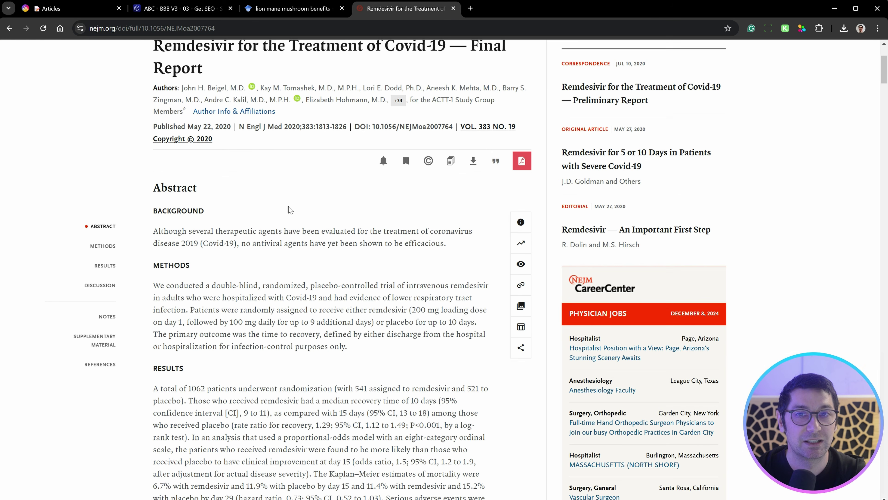
{"action": "left_click_drag", "start_coordinate": [307, 231], "coordinate": [351, 335]}
{"action": "left_click", "coordinate": [171, 7]}
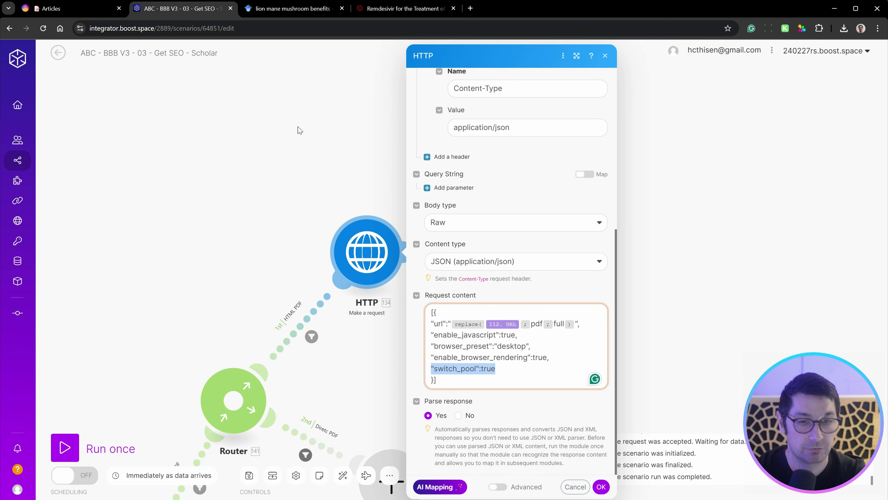
Review the HTTP module's rendering options in the request content and its request URL, then close the settings.
{"action": "left_click_drag", "start_coordinate": [444, 335], "coordinate": [550, 358]}
{"action": "left_click", "coordinate": [551, 357]}
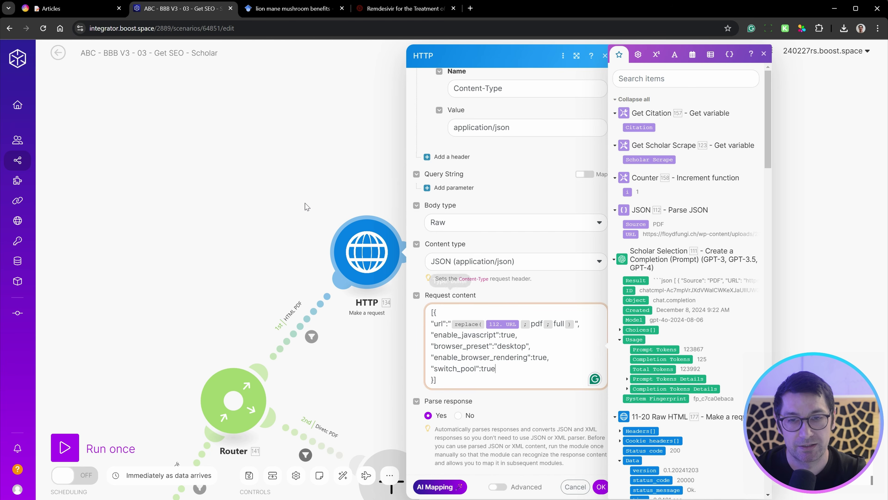
{"action": "scroll", "coordinate": [508, 280], "scroll_direction": "up", "scroll_amount": 10}
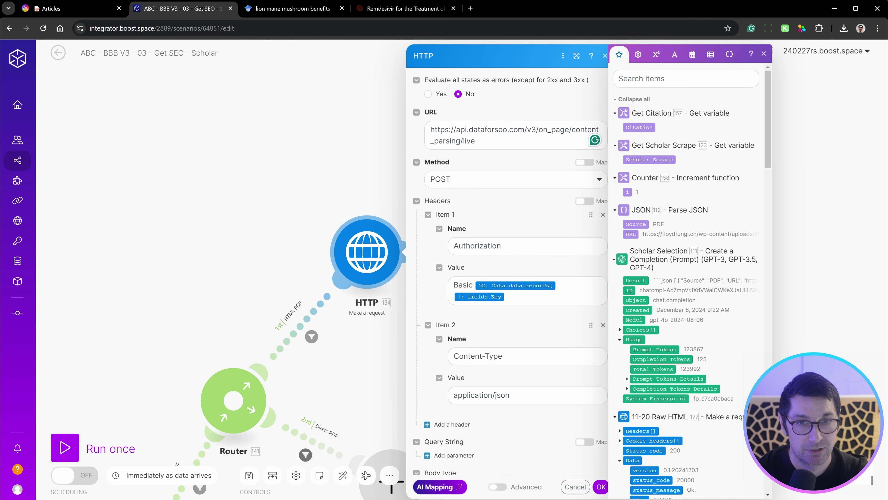
{"action": "left_click_drag", "start_coordinate": [477, 142], "coordinate": [478, 130]}
{"action": "left_click", "coordinate": [299, 165]}
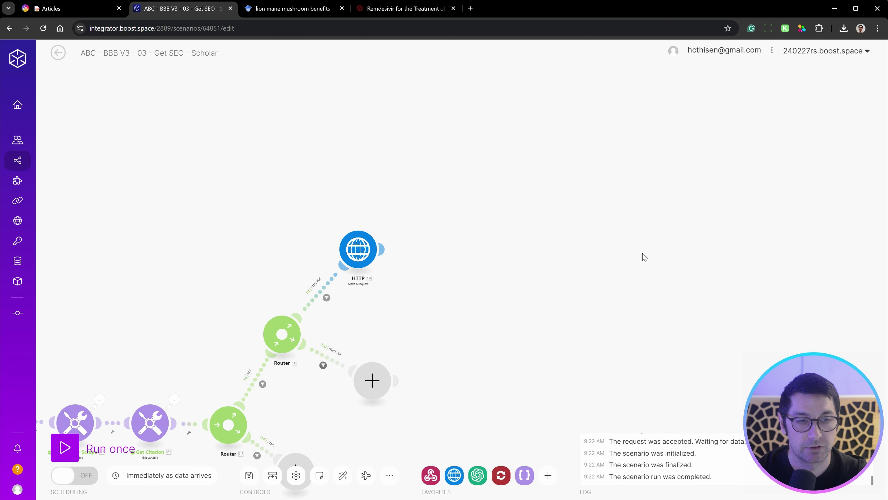
Attach the detached Iterator and Secondary Topic text aggregator pair to the output of the HTTP module.
{"action": "scroll", "coordinate": [560, 261], "scroll_direction": "down", "scroll_amount": 5}
{"action": "scroll", "coordinate": [588, 252], "scroll_direction": "up", "scroll_amount": 5}
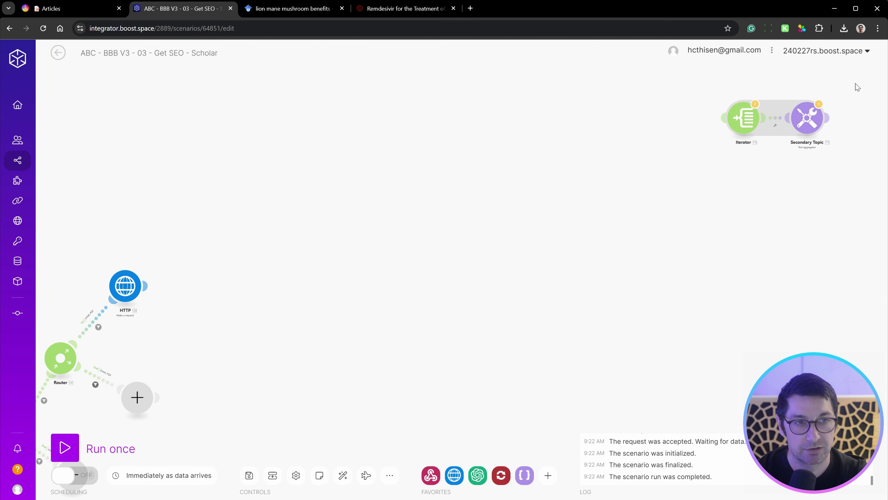
{"action": "left_click_drag", "start_coordinate": [797, 119], "coordinate": [249, 287]}
{"action": "left_click_drag", "start_coordinate": [198, 345], "coordinate": [497, 302]}
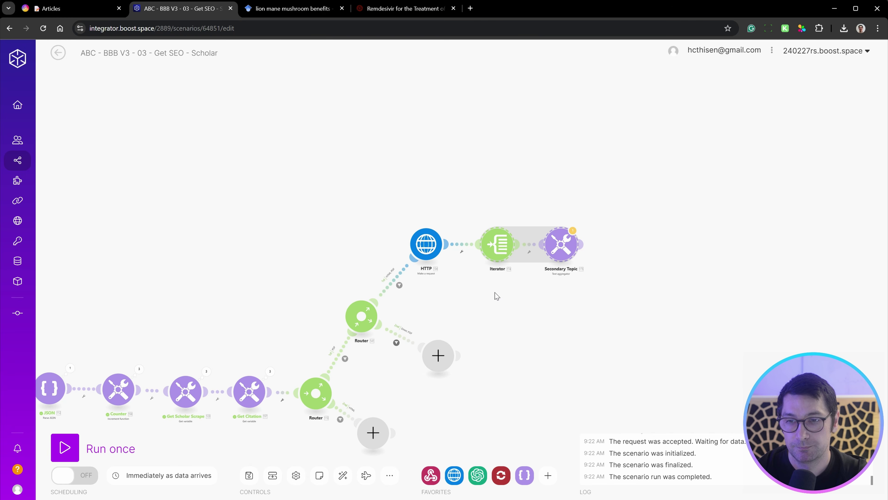
{"action": "scroll", "coordinate": [418, 261], "scroll_direction": "up", "scroll_amount": 3}
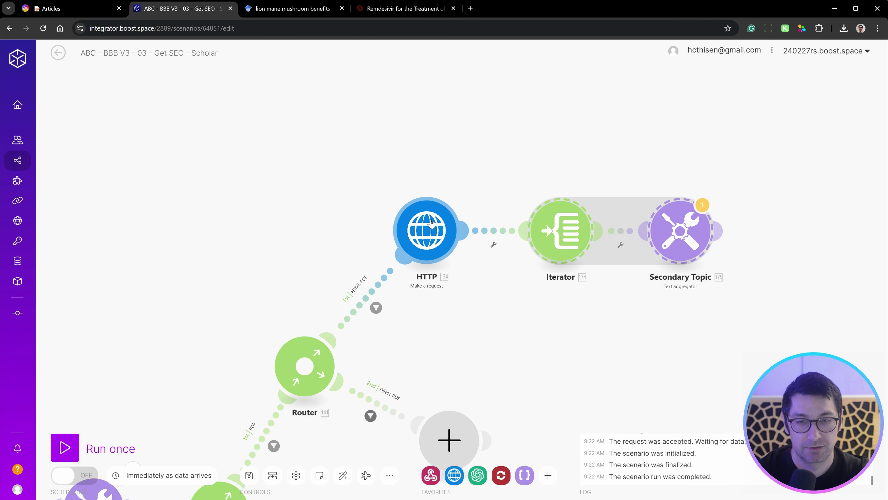
{"action": "left_click", "coordinate": [578, 287]}
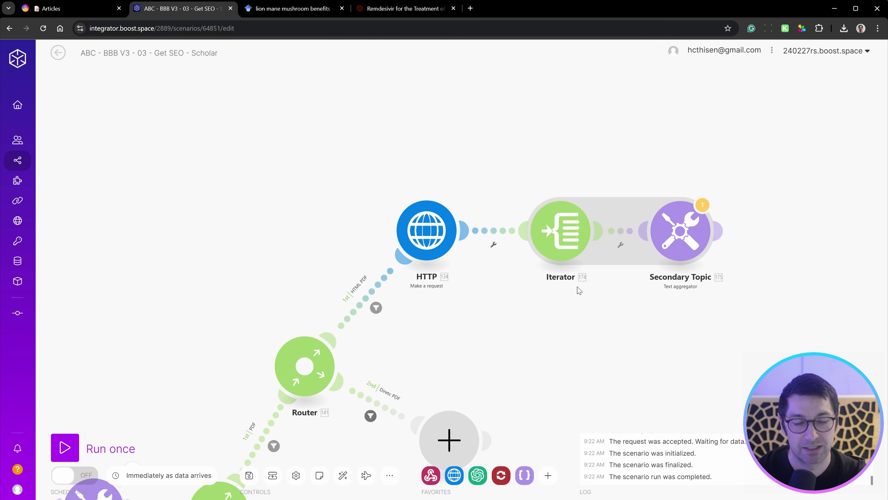
Check the HTTP module's method and headers once more, then close its settings.
{"action": "left_click", "coordinate": [418, 245]}
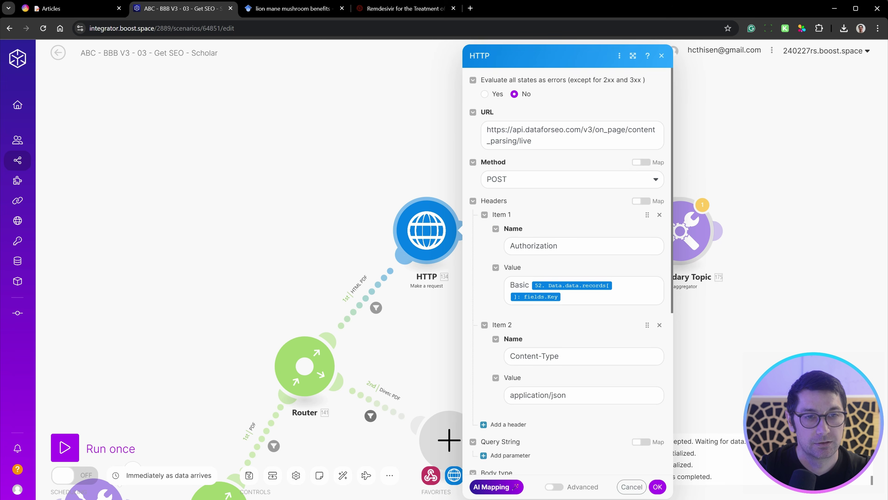
{"action": "left_click", "coordinate": [361, 159]}
{"action": "left_click_drag", "start_coordinate": [628, 337], "coordinate": [512, 327]}
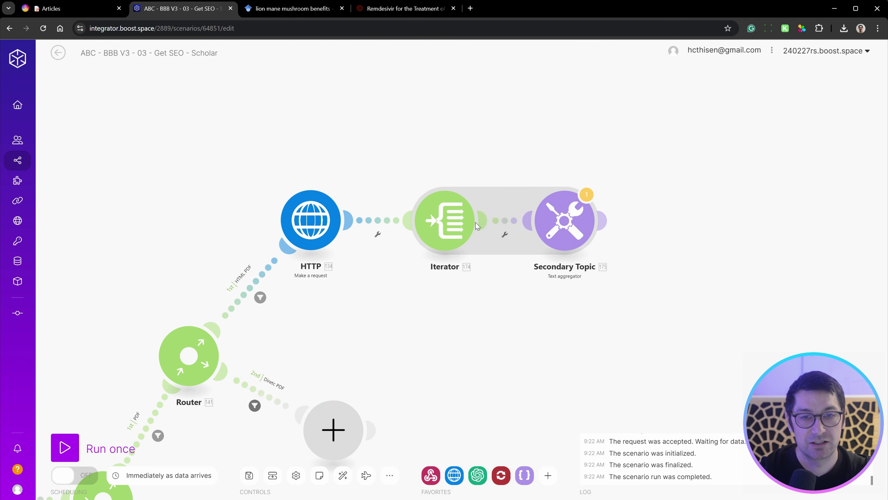
Examine how the Iterator before Secondary Topic maps its array to page_content.secondary_topic, then close its settings.
{"action": "left_click", "coordinate": [459, 228]}
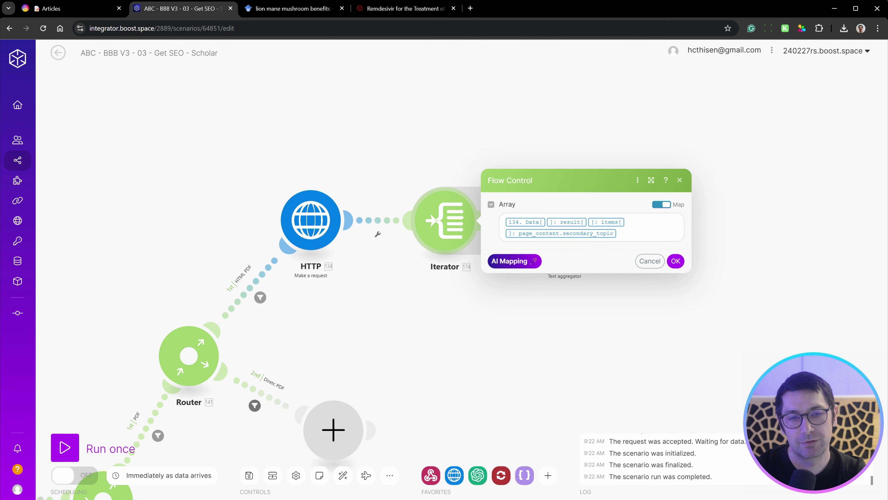
{"action": "left_click", "coordinate": [484, 362]}
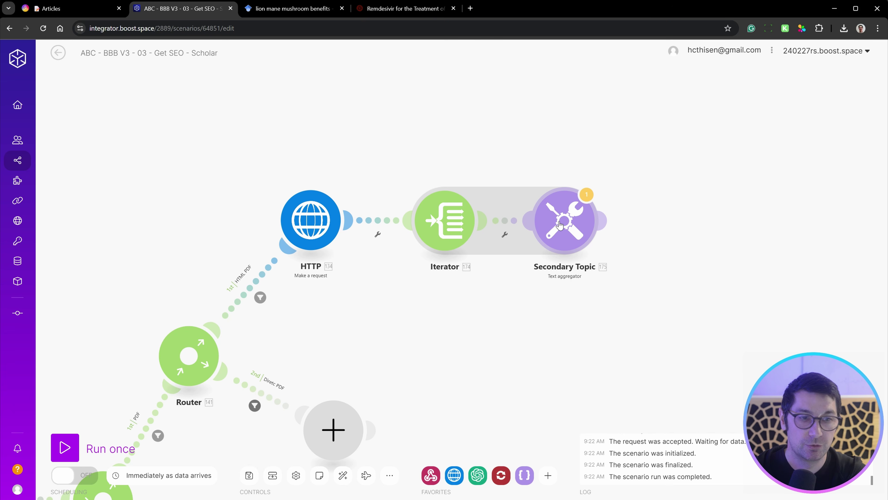
{"action": "left_click", "coordinate": [465, 216]}
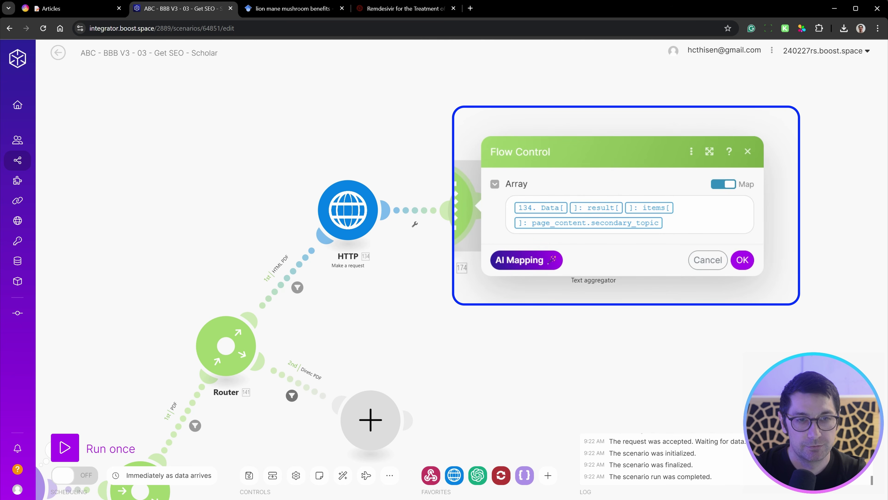
{"action": "left_click", "coordinate": [682, 219]}
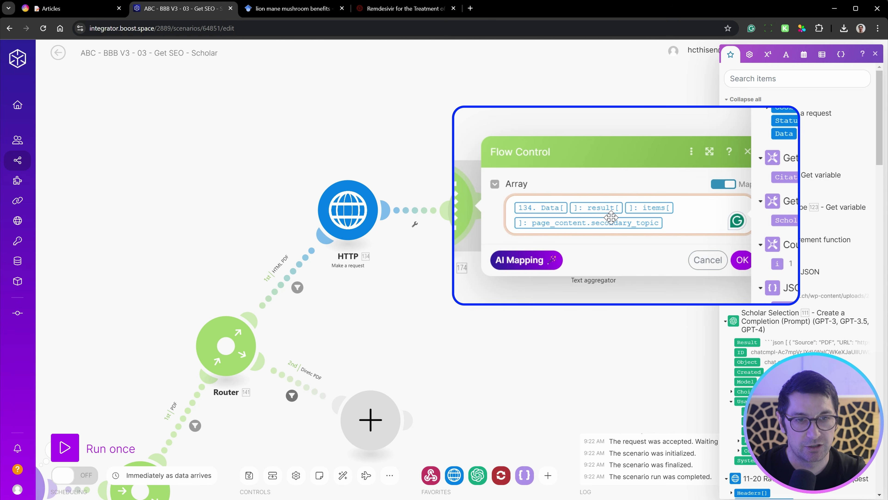
{"action": "left_click", "coordinate": [742, 261]}
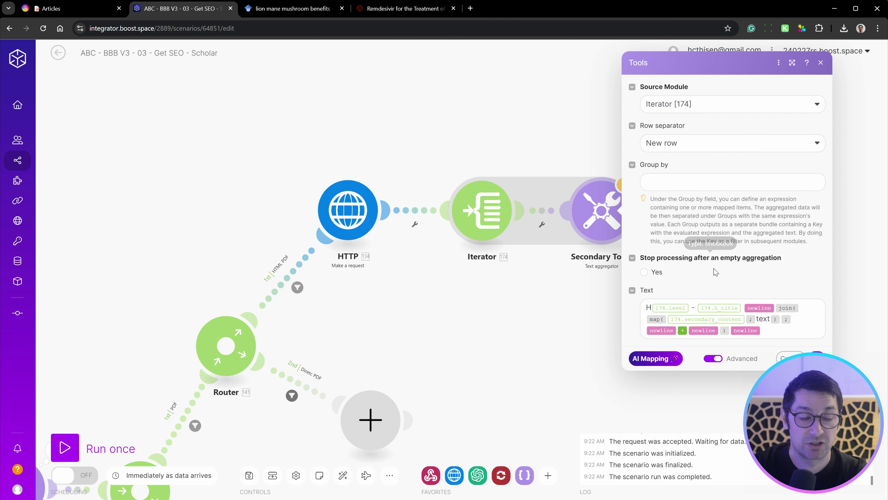
Examine the heading level, title and map function with the text key in the Secondary Topic aggregator's text expression.
{"action": "left_click", "coordinate": [733, 311]}
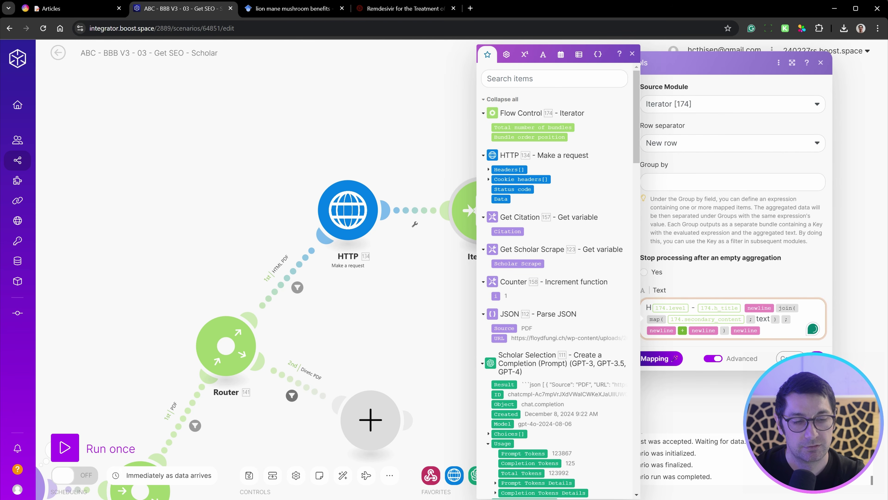
{"action": "left_click", "coordinate": [672, 311]}
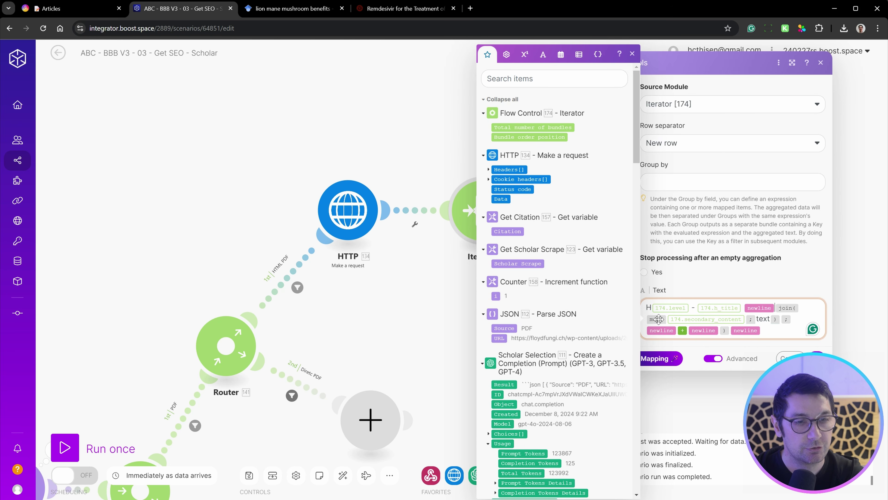
{"action": "left_click", "coordinate": [725, 317]}
{"action": "left_click", "coordinate": [725, 317]}
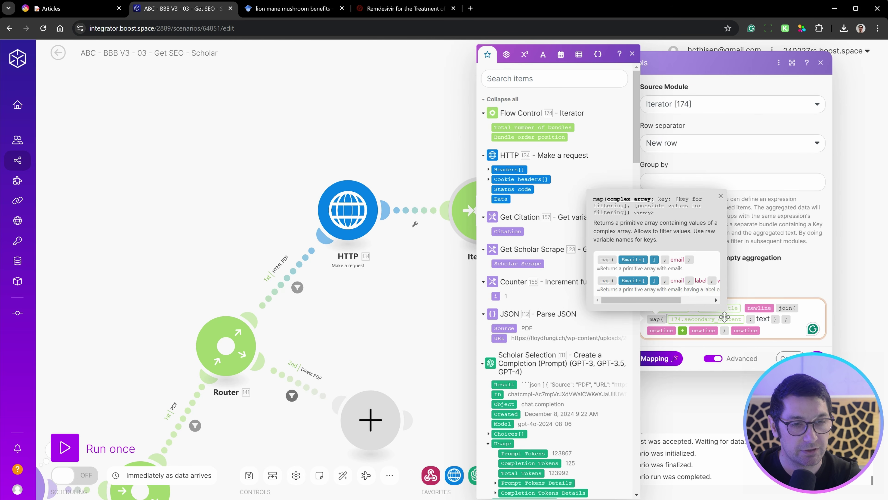
{"action": "left_click", "coordinate": [786, 331]}
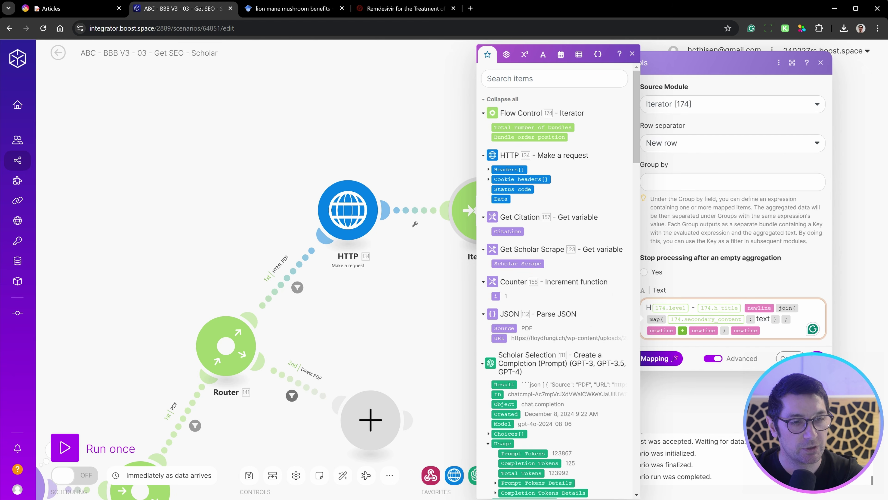
{"action": "left_click", "coordinate": [764, 318]}
{"action": "double_click", "coordinate": [764, 318]}
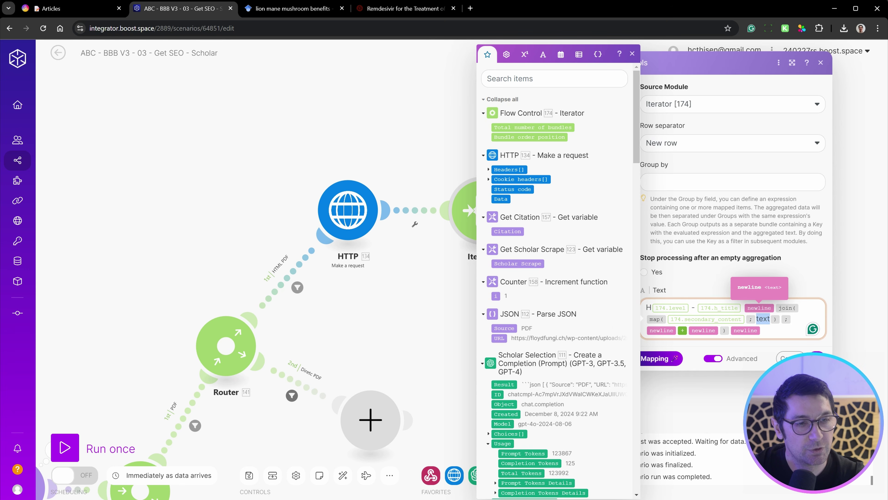
{"action": "left_click", "coordinate": [775, 308]}
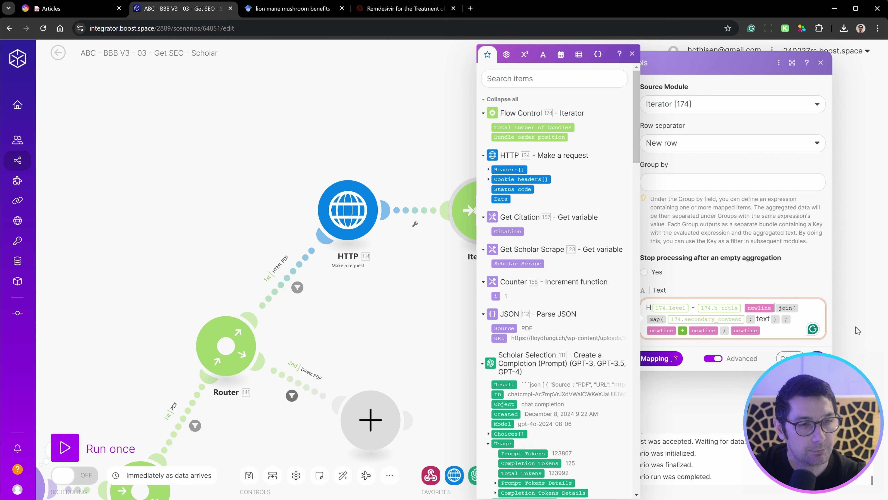
Examine the join function and its newline separators in the Secondary Topic aggregator's text expression.
{"action": "key", "text": "Down"}
{"action": "key", "text": "Down"}
{"action": "key", "text": "Left"}
{"action": "key", "text": "Left"}
{"action": "key", "text": "Left"}
{"action": "key", "text": "Left"}
{"action": "key", "text": "Right"}
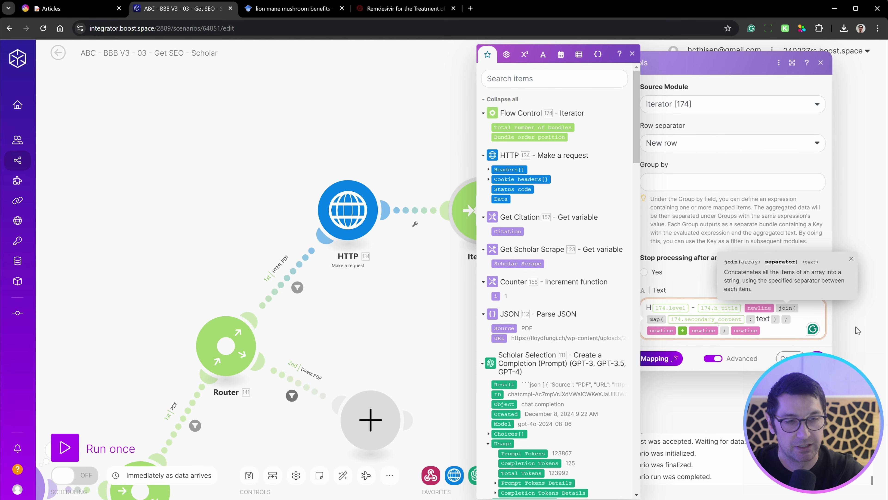
{"action": "key", "text": "Up"}
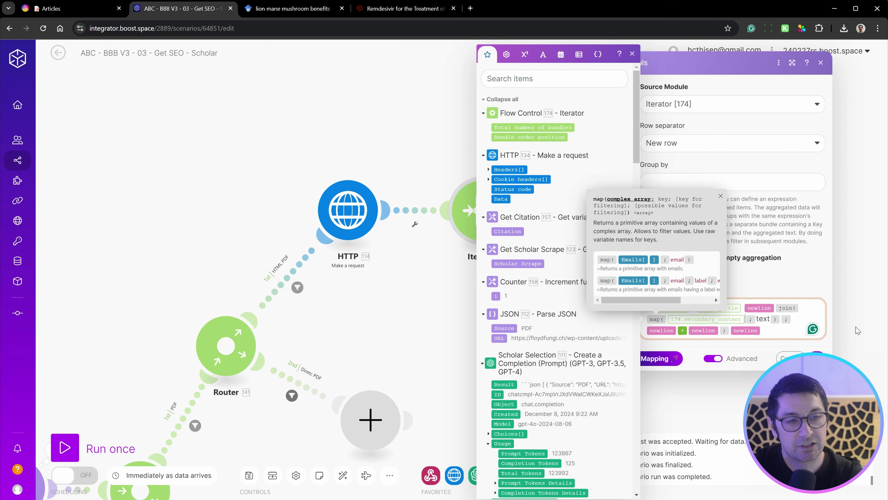
{"action": "key", "text": "Down"}
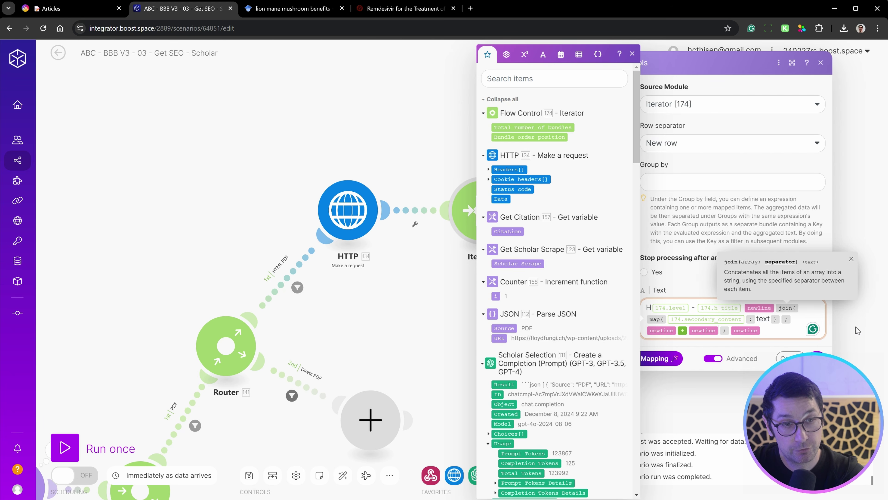
{"action": "key", "text": "Right"}
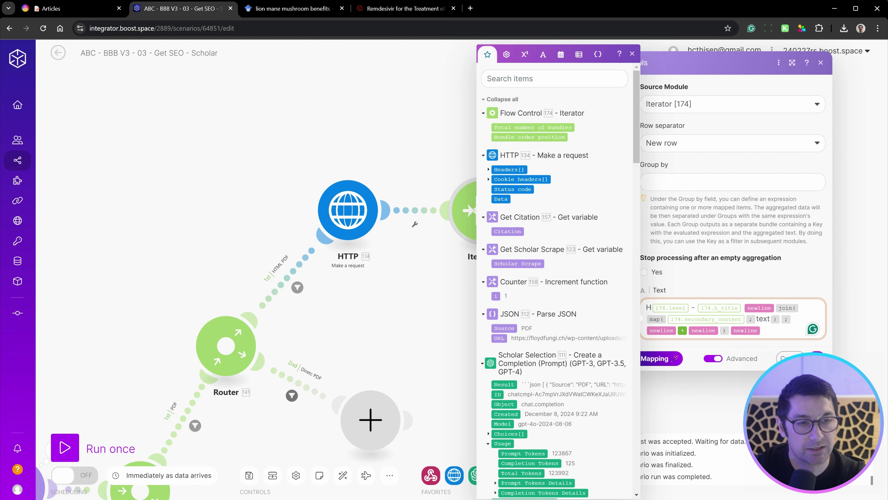
Highlight the complete text expression of the Secondary Topic aggregator and confirm the module's settings.
{"action": "left_click", "coordinate": [818, 359]}
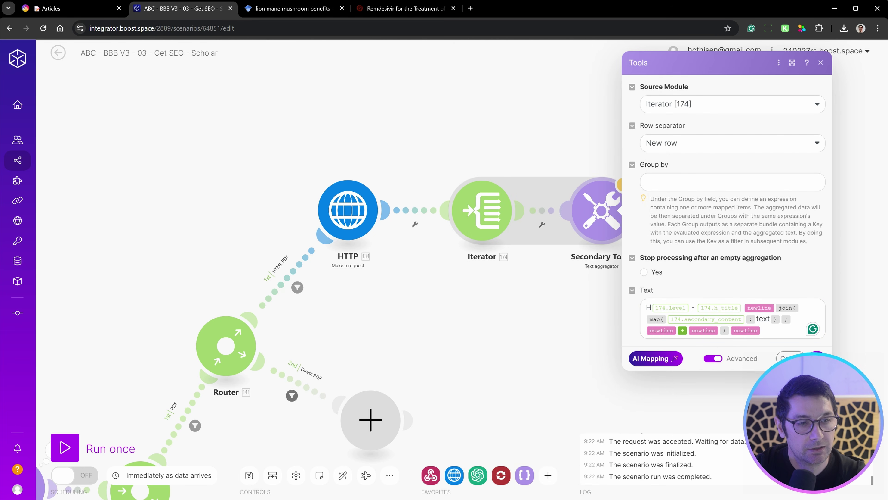
{"action": "left_click_drag", "start_coordinate": [508, 349], "coordinate": [454, 334]}
{"action": "left_click_drag", "start_coordinate": [721, 326], "coordinate": [565, 297]}
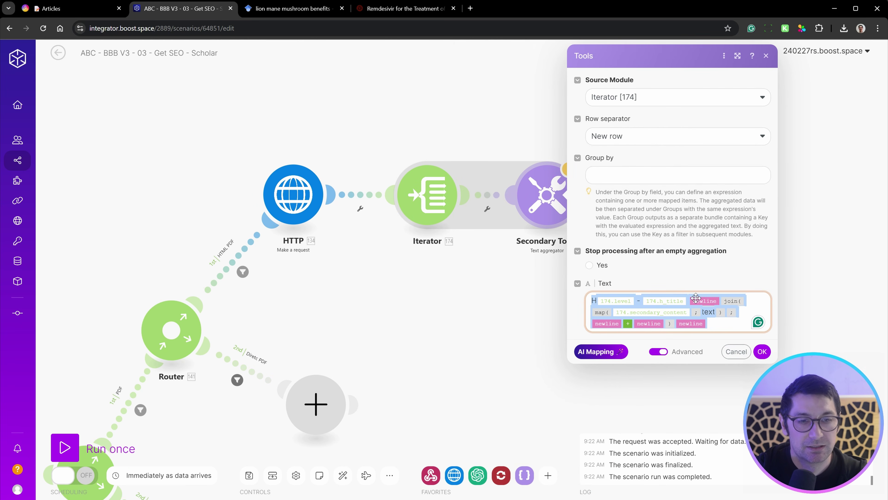
{"action": "left_click", "coordinate": [763, 352]}
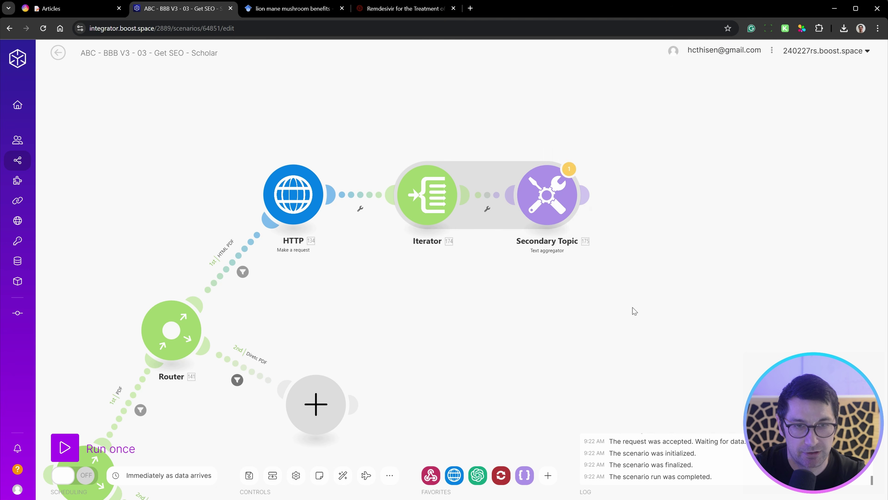
Attach the detached Iterator and Main Topic text aggregator pair to the output of the Secondary Topic aggregator.
{"action": "scroll", "coordinate": [601, 313], "scroll_direction": "down", "scroll_amount": 3}
{"action": "scroll", "coordinate": [490, 250], "scroll_direction": "up", "scroll_amount": 3}
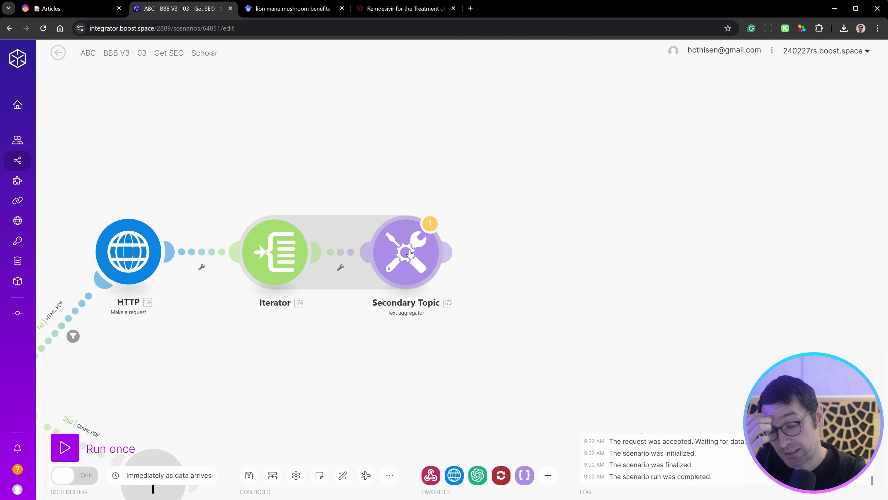
{"action": "scroll", "coordinate": [469, 245], "scroll_direction": "down", "scroll_amount": 3}
{"action": "left_click_drag", "start_coordinate": [465, 231], "coordinate": [196, 268]}
{"action": "left_click_drag", "start_coordinate": [421, 204], "coordinate": [385, 270]}
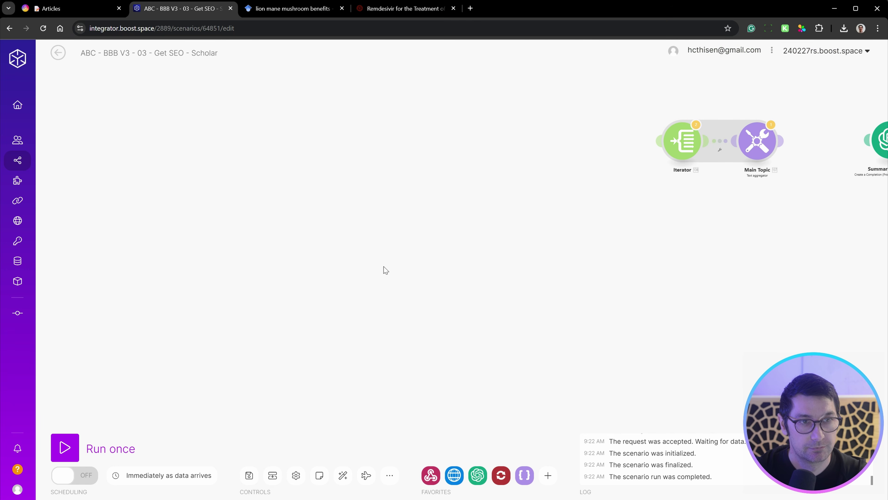
{"action": "scroll", "coordinate": [740, 166], "scroll_direction": "down", "scroll_amount": 3}
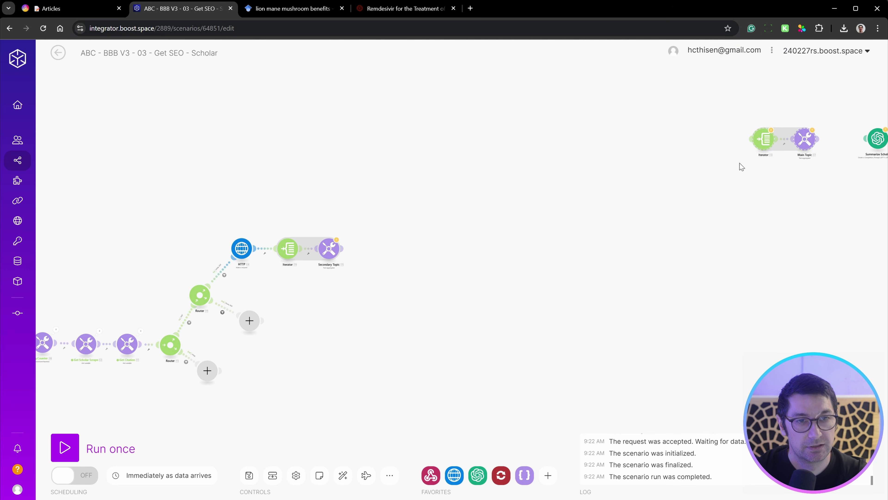
{"action": "left_click_drag", "start_coordinate": [768, 143], "coordinate": [385, 254]}
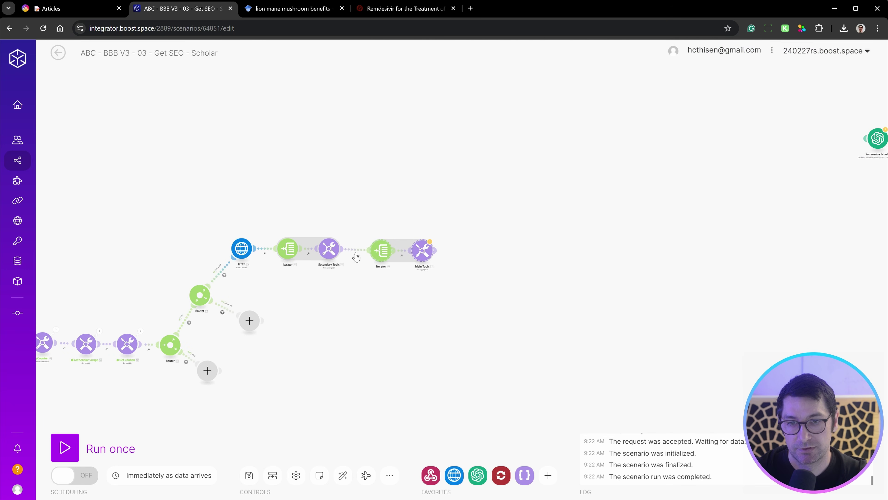
{"action": "scroll", "coordinate": [356, 257], "scroll_direction": "up", "scroll_amount": 5}
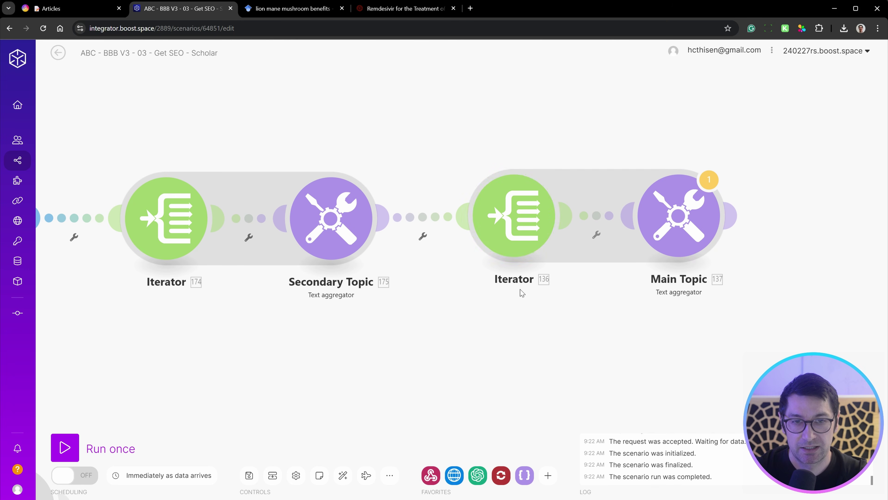
Examine how the Iterator before Main Topic maps its array to page_content.main_topic, then cancel out of its settings.
{"action": "left_click", "coordinate": [559, 223]}
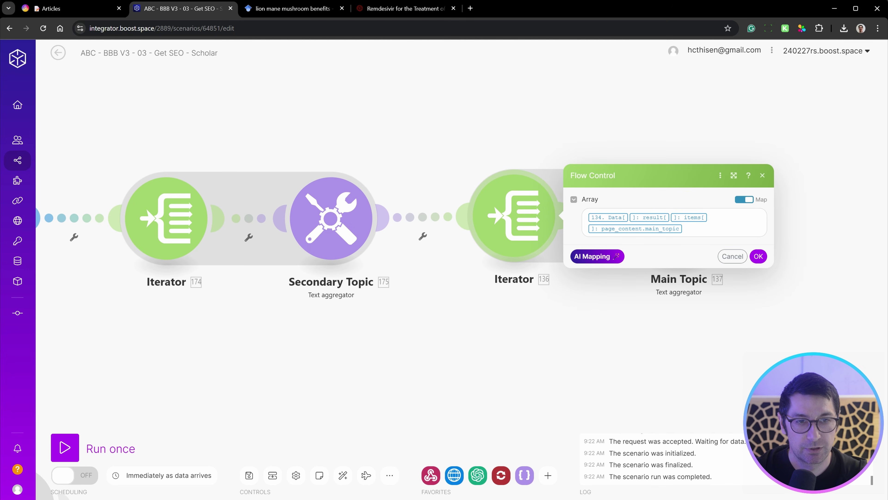
{"action": "left_click", "coordinate": [615, 227]}
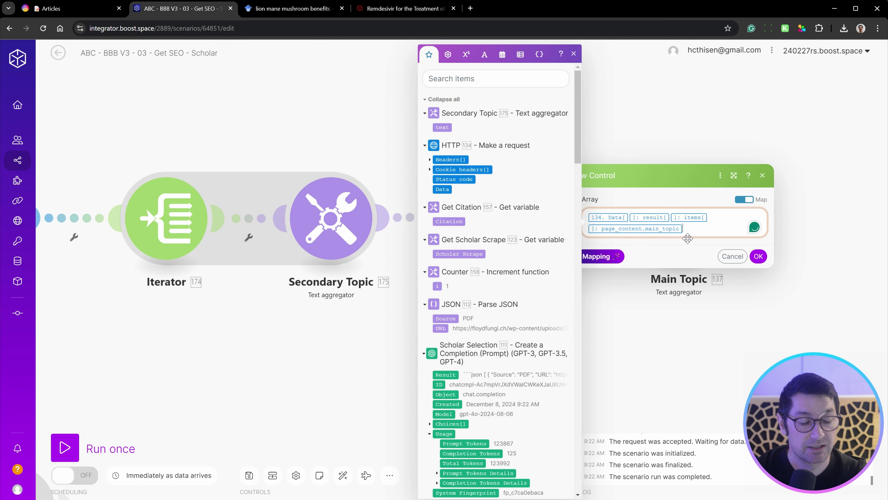
{"action": "left_click", "coordinate": [732, 256]}
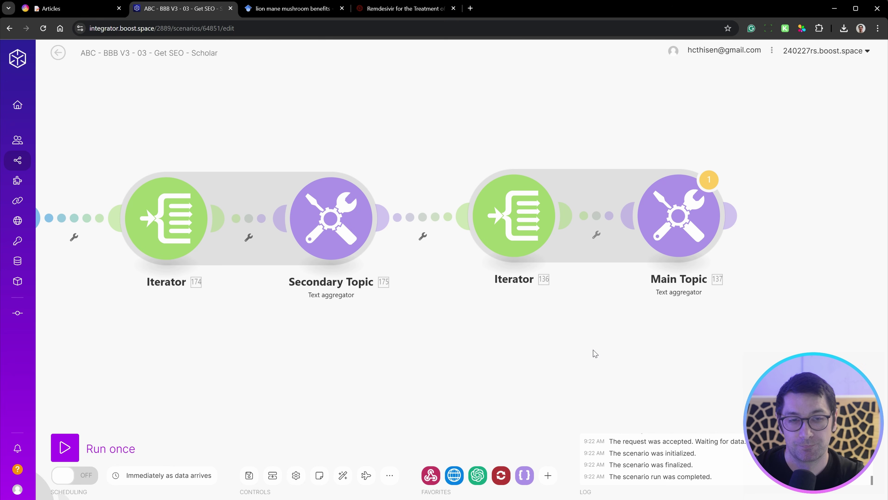
Attach the detached Summarize Scholar module to the output of the Main Topic text aggregator.
{"action": "scroll", "coordinate": [558, 358], "scroll_direction": "down", "scroll_amount": 2}
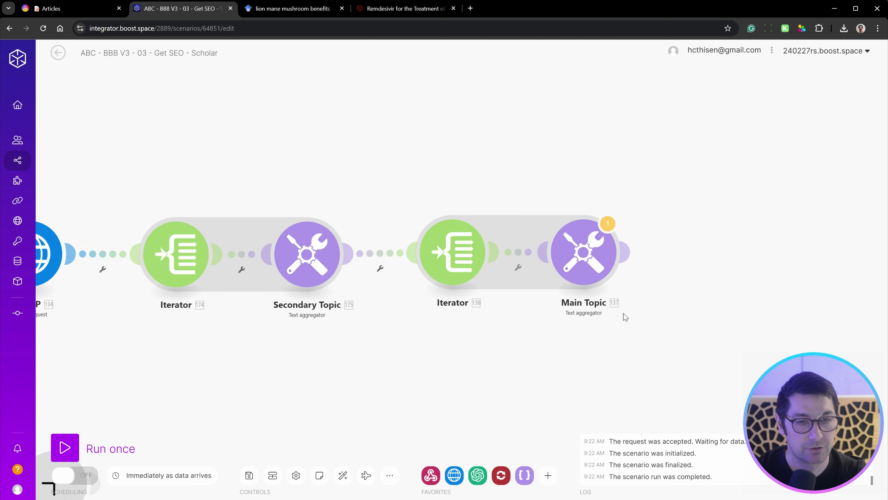
{"action": "scroll", "coordinate": [490, 331], "scroll_direction": "down", "scroll_amount": 2}
{"action": "scroll", "coordinate": [506, 305], "scroll_direction": "down", "scroll_amount": 1}
{"action": "scroll", "coordinate": [510, 273], "scroll_direction": "down", "scroll_amount": 2}
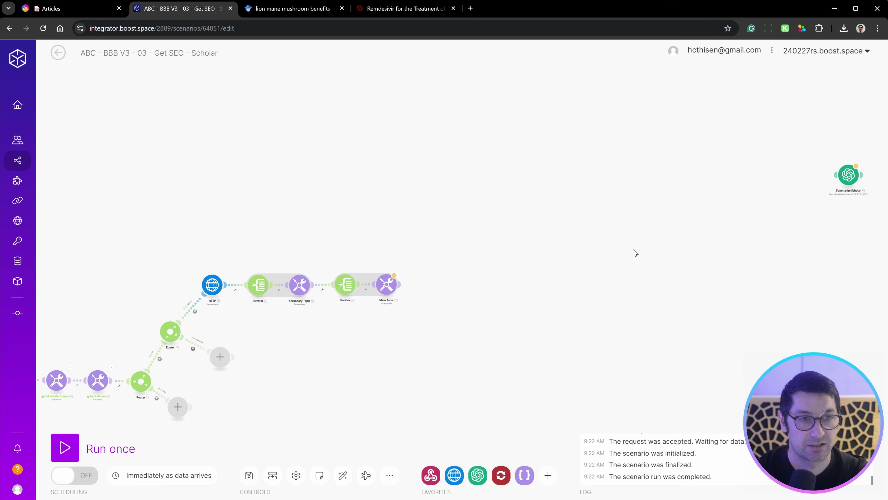
{"action": "left_click_drag", "start_coordinate": [634, 252], "coordinate": [555, 242]}
{"action": "scroll", "coordinate": [293, 321], "scroll_direction": "up", "scroll_amount": 3}
{"action": "scroll", "coordinate": [317, 281], "scroll_direction": "up", "scroll_amount": 2}
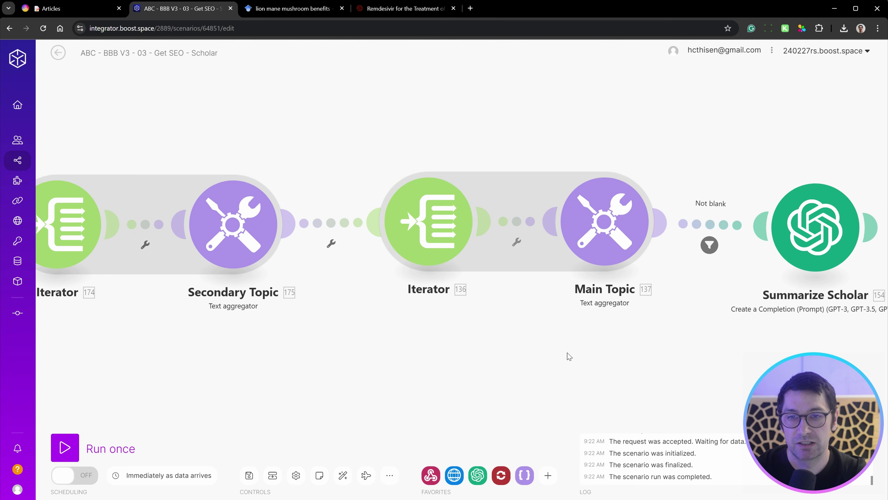
Add the Secondary Topic aggregator's text to the Exists condition of the Not blank filter before Summarize Scholar, and recheck the filter.
{"action": "left_click_drag", "start_coordinate": [524, 291], "coordinate": [875, 271]}
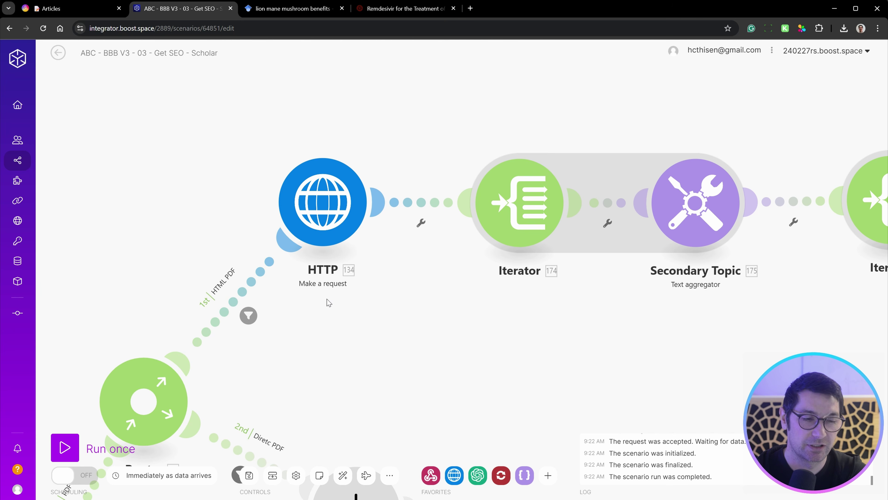
{"action": "scroll", "coordinate": [416, 353], "scroll_direction": "right", "scroll_amount": 4}
{"action": "scroll", "coordinate": [451, 378], "scroll_direction": "right", "scroll_amount": 12}
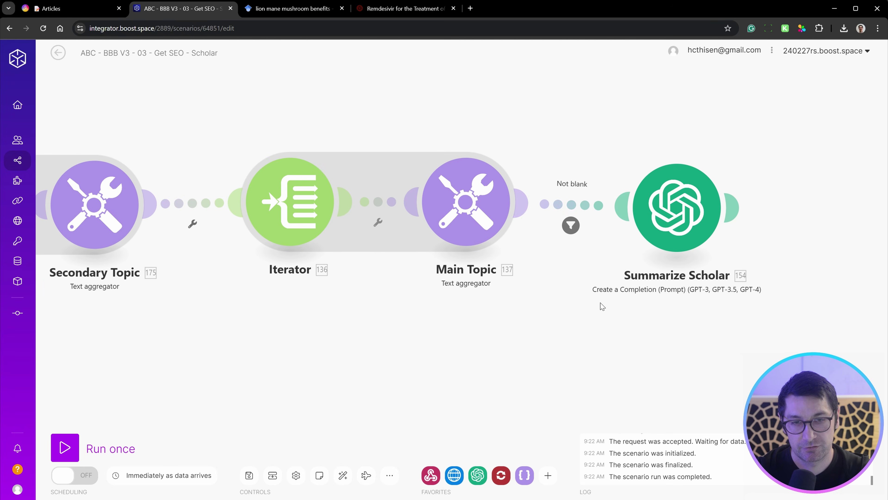
{"action": "left_click", "coordinate": [576, 202]}
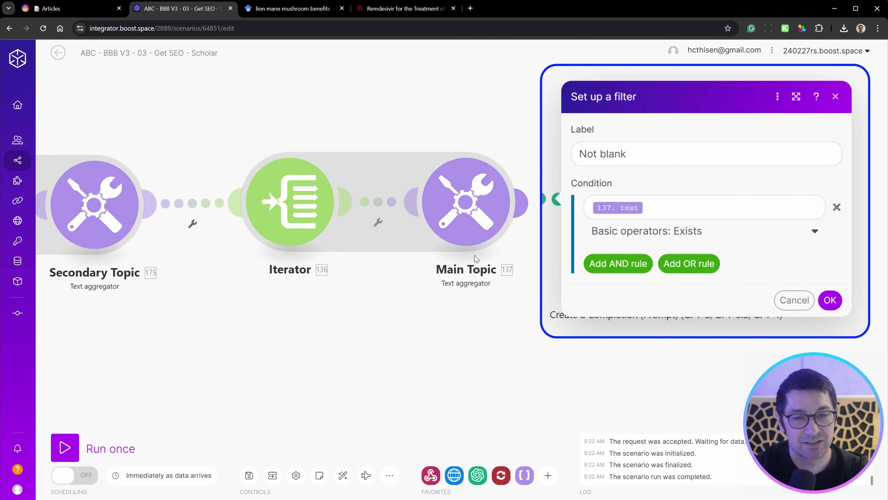
{"action": "scroll", "coordinate": [149, 308], "scroll_direction": "left", "scroll_amount": 14}
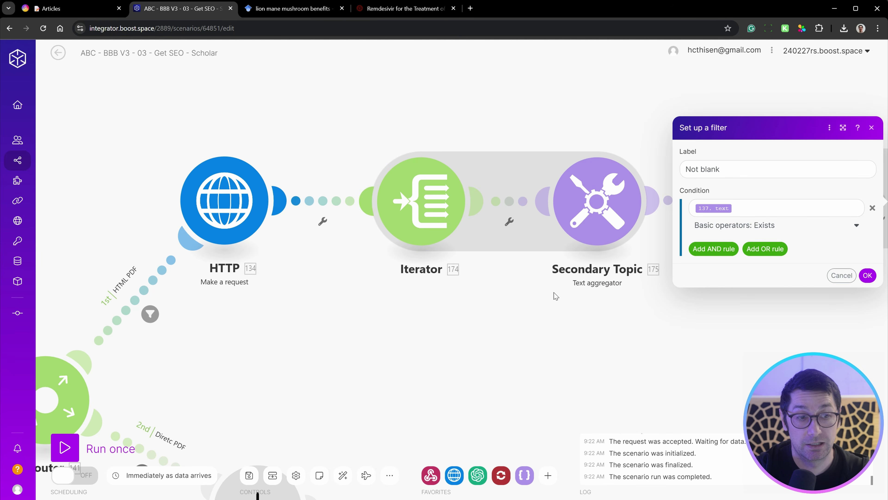
{"action": "scroll", "coordinate": [542, 289], "scroll_direction": "right", "scroll_amount": 15}
{"action": "triple_click", "coordinate": [581, 156]}
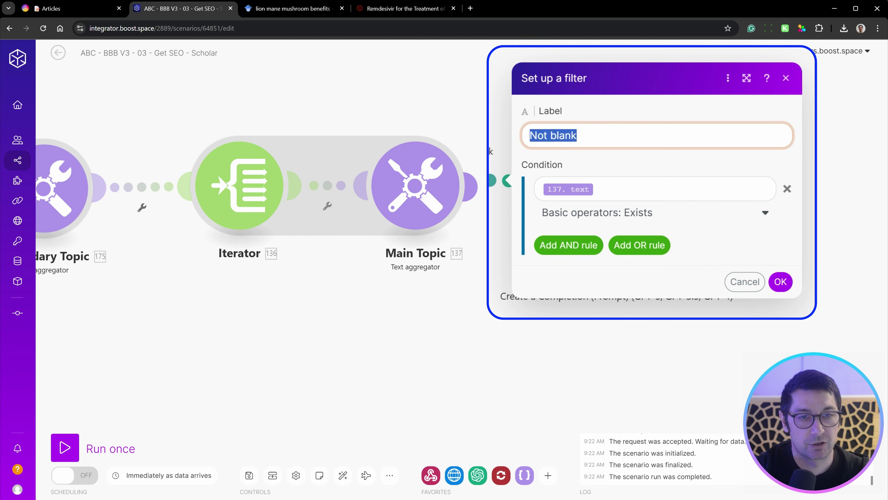
{"action": "left_click", "coordinate": [730, 195]}
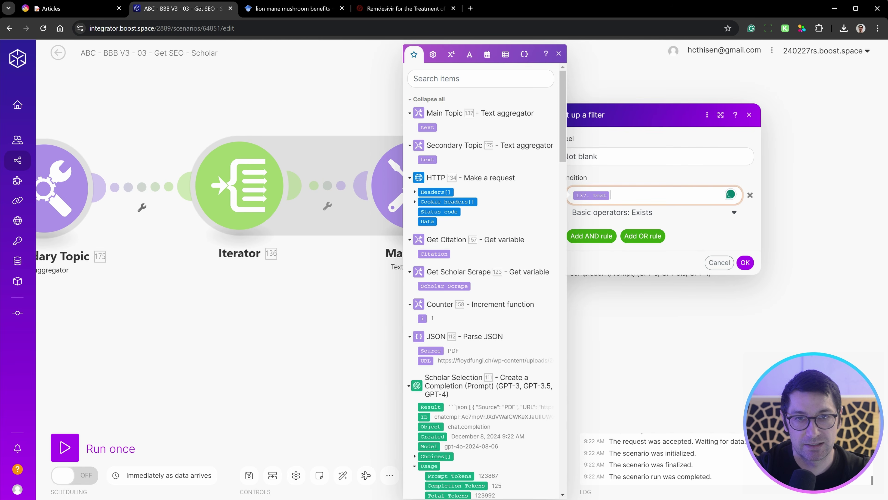
{"action": "left_click", "coordinate": [427, 159]}
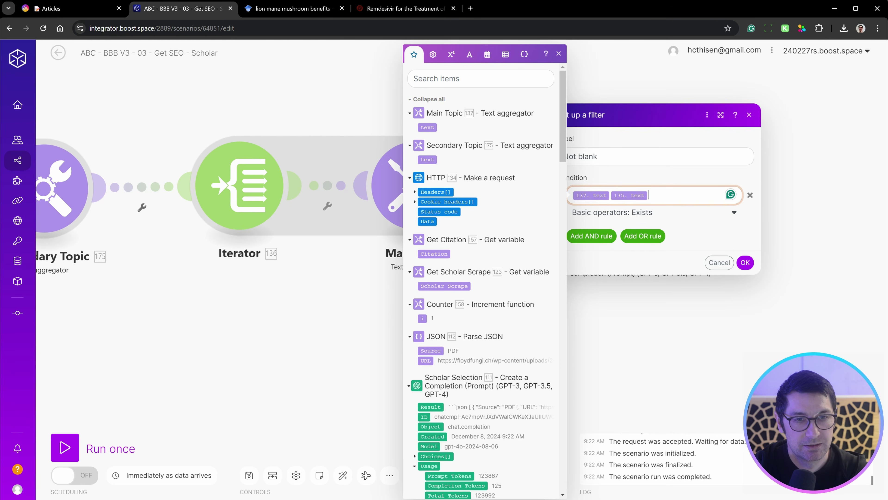
{"action": "left_click", "coordinate": [746, 262]}
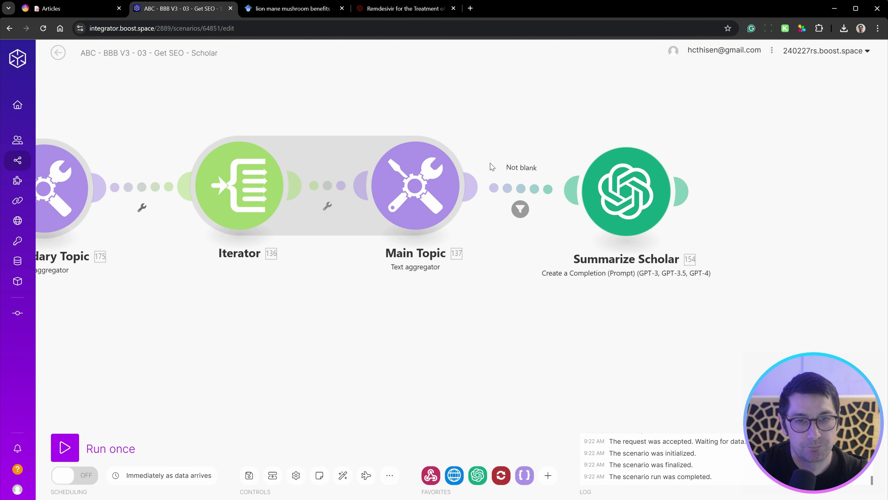
{"action": "left_click", "coordinate": [542, 189]}
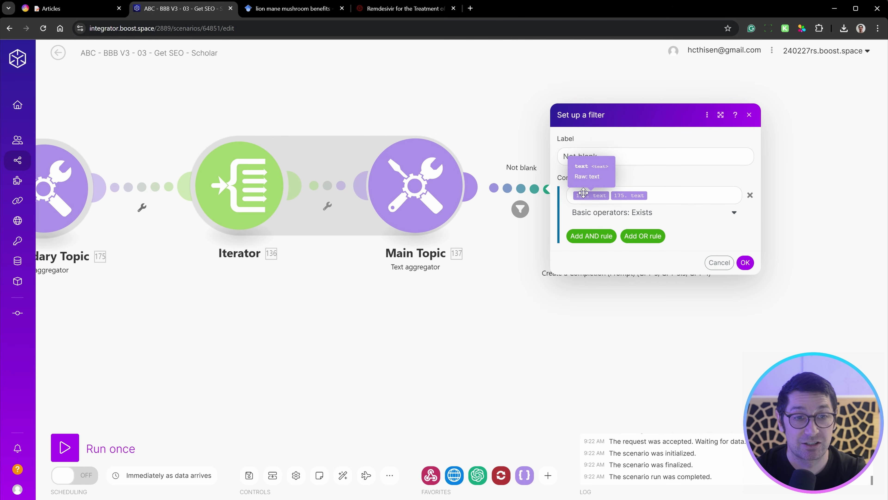
{"action": "left_click", "coordinate": [746, 263]}
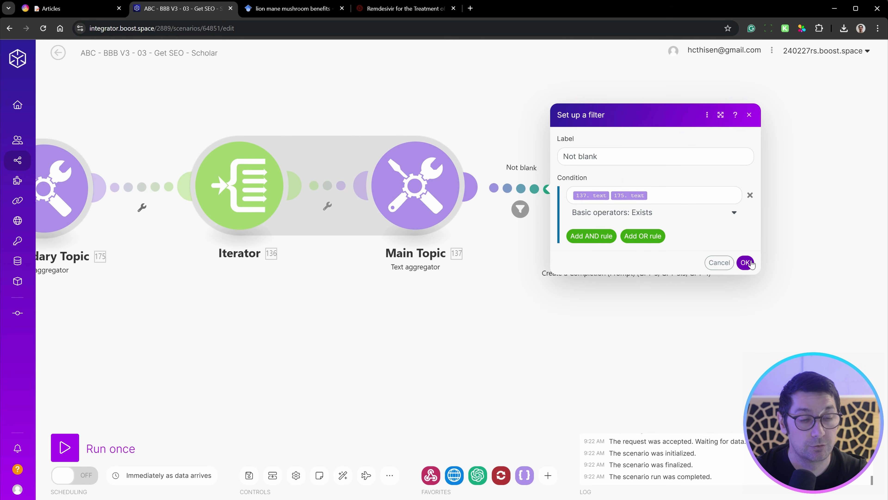
Set the Summarize Scholar module's connection to SBT OpenAI connection.
{"action": "left_click", "coordinate": [618, 193]}
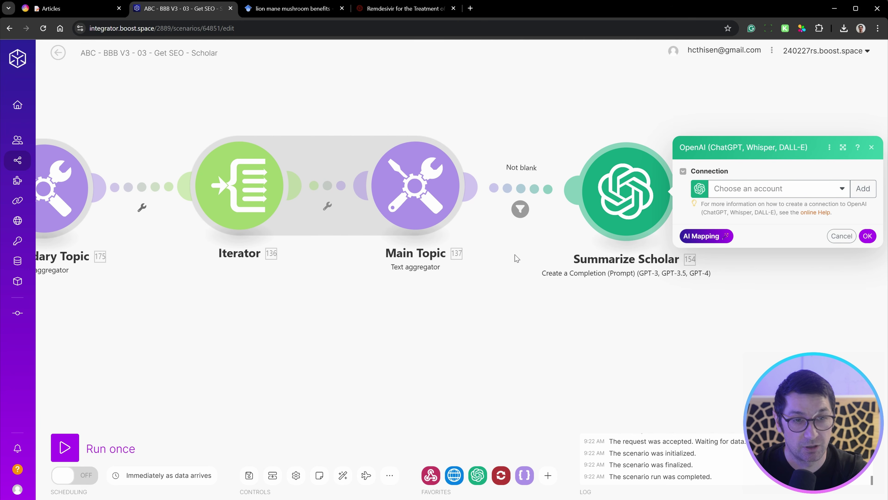
{"action": "left_click", "coordinate": [769, 189]}
{"action": "left_click", "coordinate": [767, 207]}
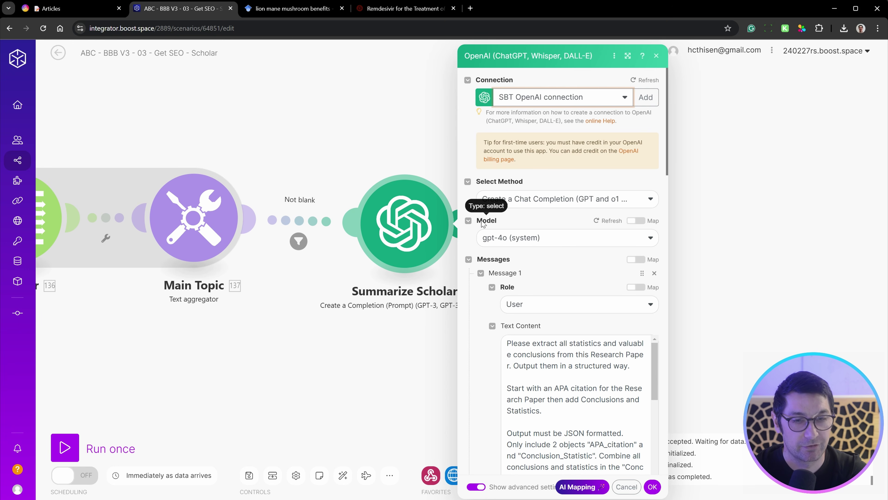
Examine the Summarize Scholar prompt's opening instructions on extracting statistics and conclusions and starting with an APA citation.
{"action": "scroll", "coordinate": [490, 245], "scroll_direction": "down", "scroll_amount": 2}
{"action": "scroll", "coordinate": [504, 307], "scroll_direction": "down", "scroll_amount": 1}
{"action": "scroll", "coordinate": [504, 308], "scroll_direction": "up", "scroll_amount": 2}
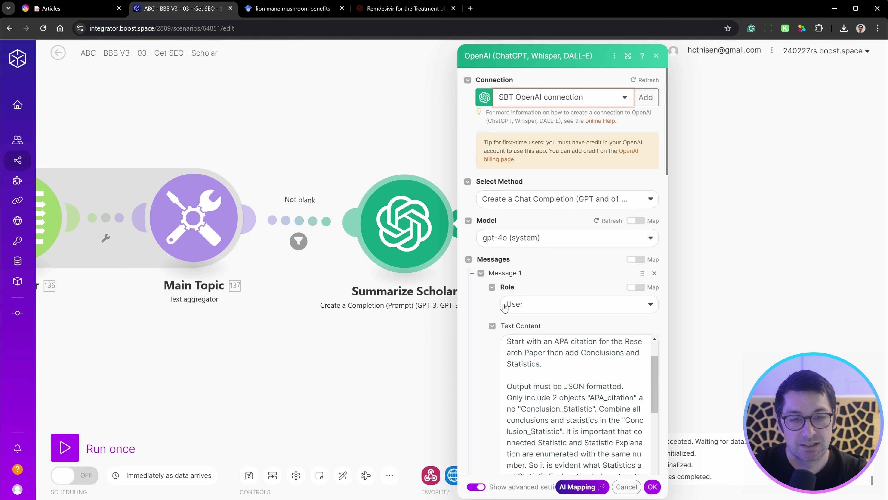
{"action": "scroll", "coordinate": [504, 307], "scroll_direction": "down", "scroll_amount": 4}
{"action": "scroll", "coordinate": [504, 307], "scroll_direction": "up", "scroll_amount": 1}
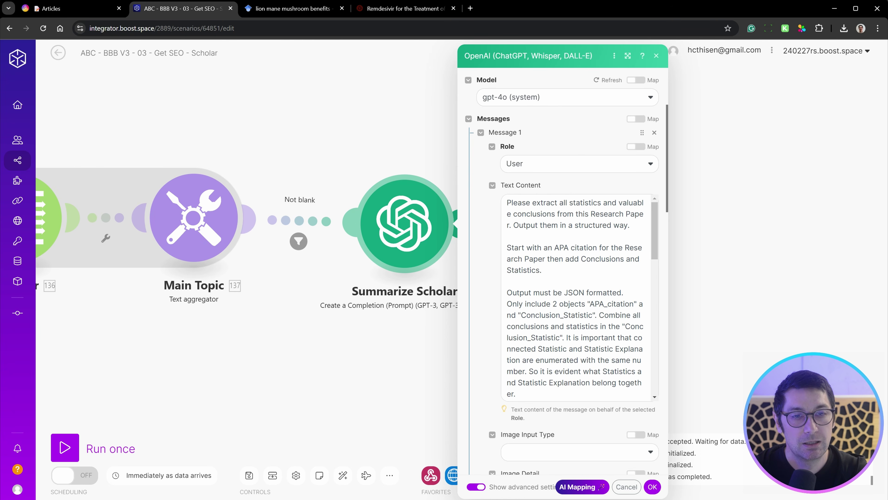
{"action": "left_click_drag", "start_coordinate": [507, 202], "coordinate": [566, 202]}
{"action": "left_click", "coordinate": [602, 248]}
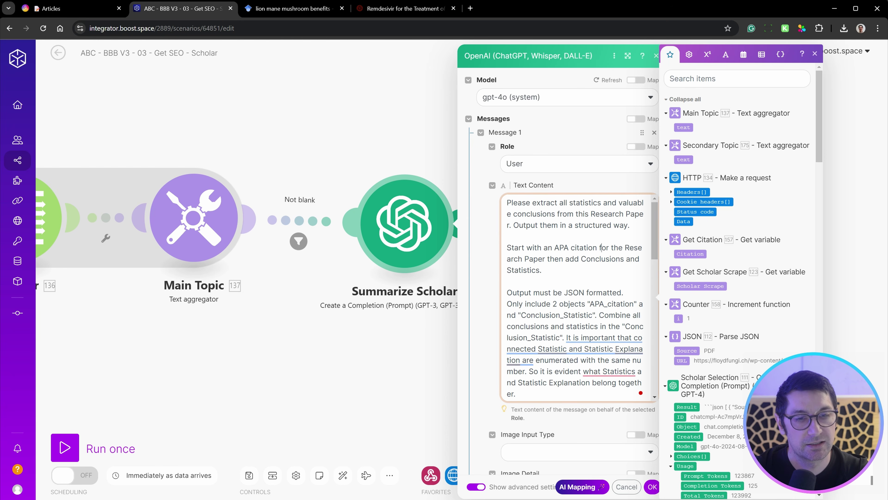
{"action": "scroll", "coordinate": [601, 247], "scroll_direction": "up", "scroll_amount": 1}
{"action": "scroll", "coordinate": [601, 247], "scroll_direction": "down", "scroll_amount": 1}
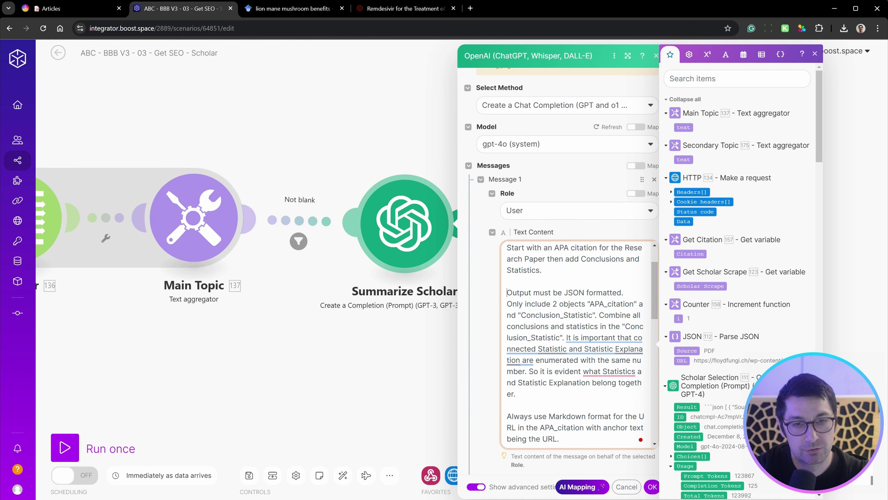
Examine the prompt's JSON output requirement and its instruction to include only the "APA_citation" and "Conclusion_Statistic" objects.
{"action": "left_click_drag", "start_coordinate": [507, 292], "coordinate": [624, 293]}
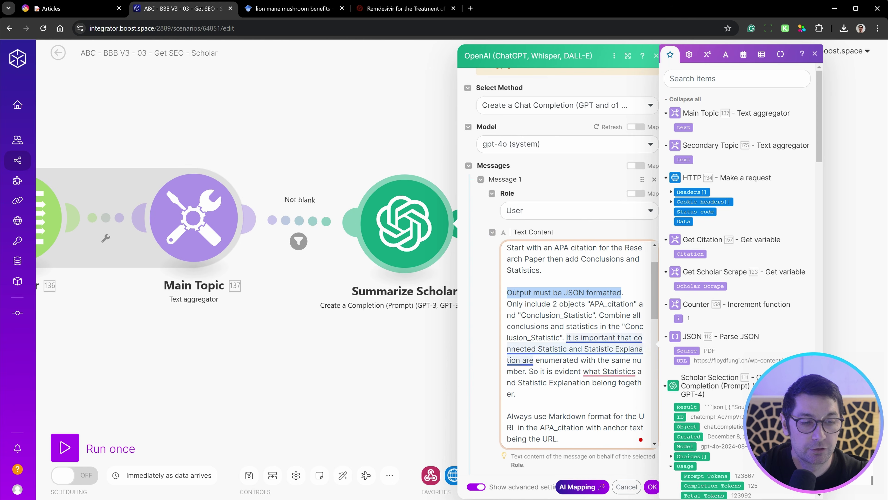
{"action": "mouse_move", "coordinate": [609, 338]}
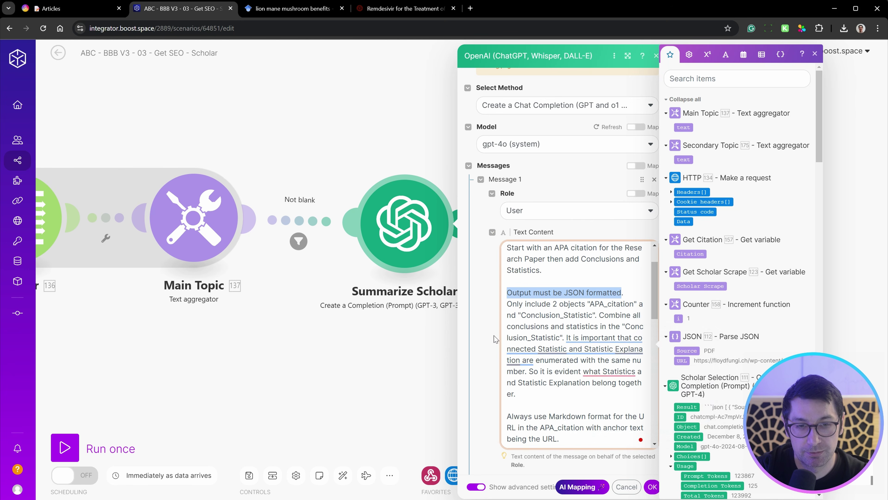
{"action": "left_click", "coordinate": [500, 337]}
{"action": "scroll", "coordinate": [493, 334], "scroll_direction": "down", "scroll_amount": 3}
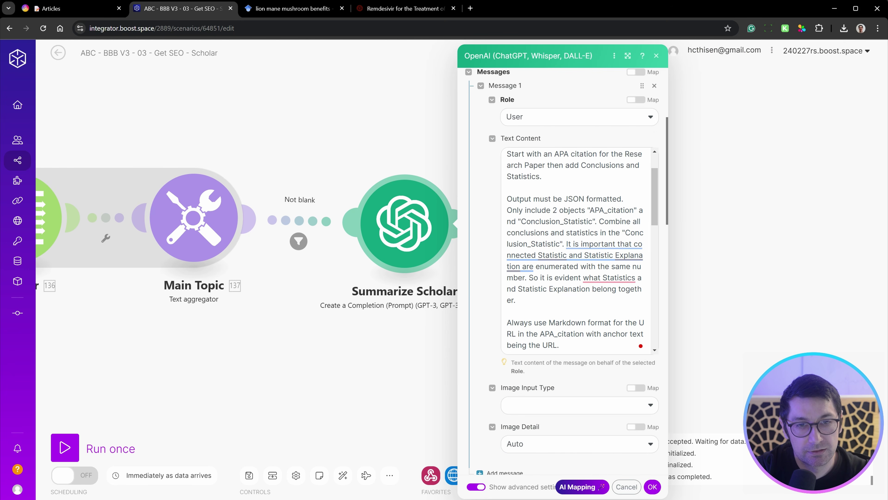
{"action": "left_click_drag", "start_coordinate": [507, 210], "coordinate": [639, 210]}
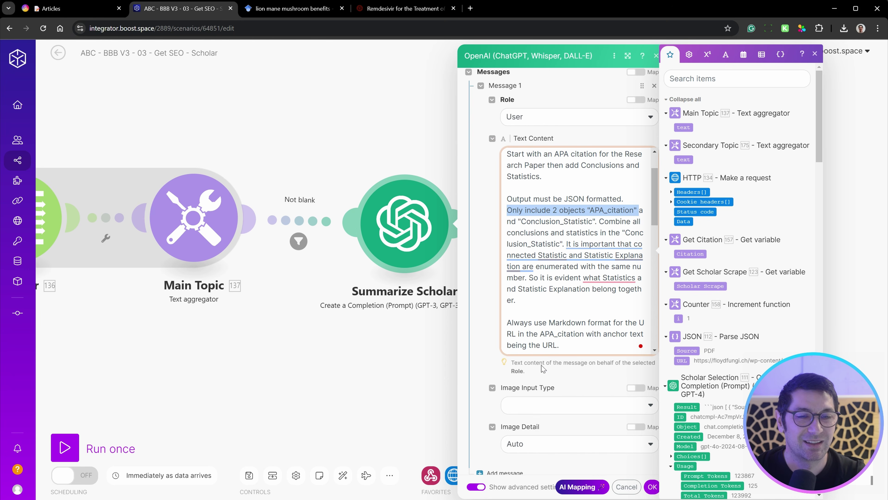
{"action": "scroll", "coordinate": [501, 338], "scroll_direction": "down", "scroll_amount": 5}
{"action": "scroll", "coordinate": [508, 332], "scroll_direction": "up", "scroll_amount": 6}
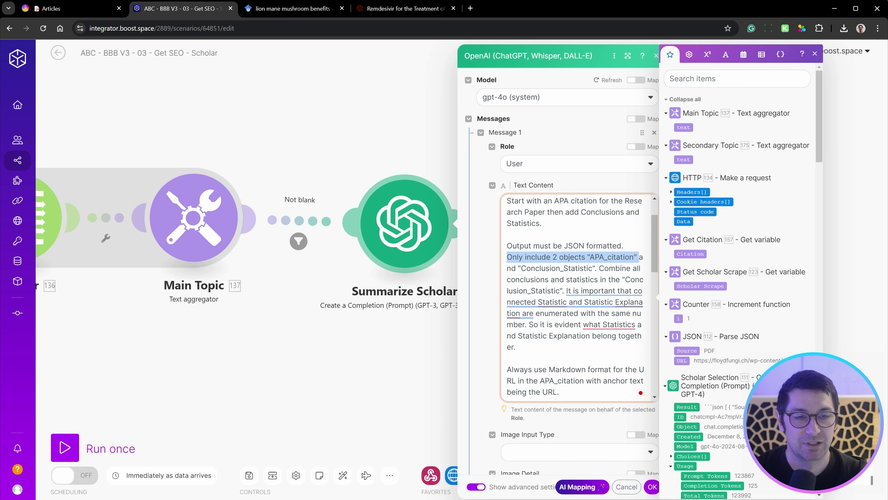
{"action": "scroll", "coordinate": [577, 298], "scroll_direction": "down", "scroll_amount": 5}
{"action": "scroll", "coordinate": [577, 298], "scroll_direction": "up", "scroll_amount": 2}
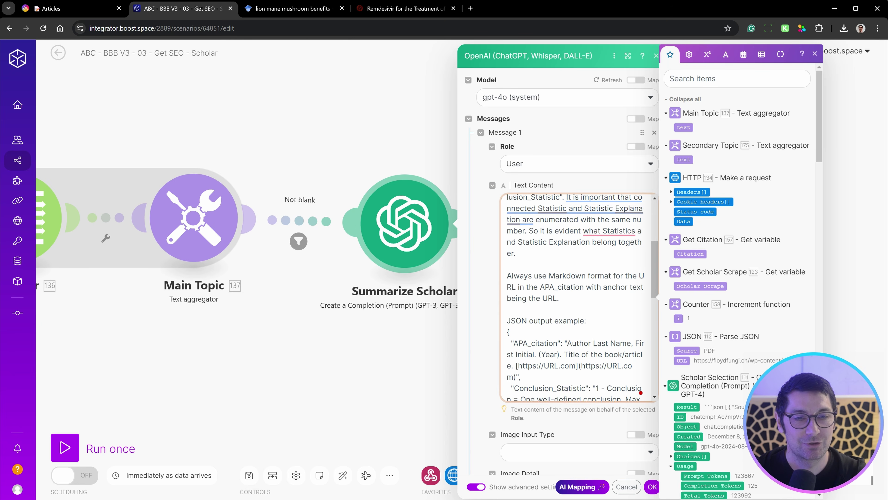
{"action": "scroll", "coordinate": [577, 298], "scroll_direction": "up", "scroll_amount": 1}
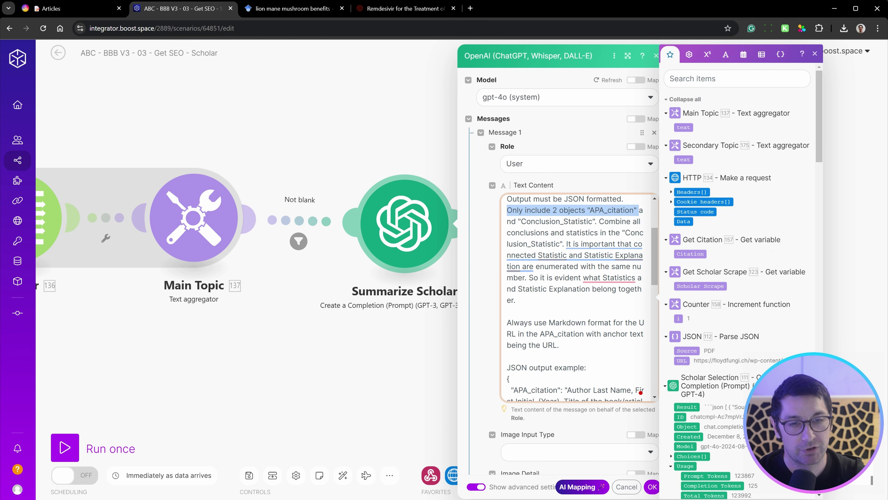
{"action": "left_click", "coordinate": [481, 339]}
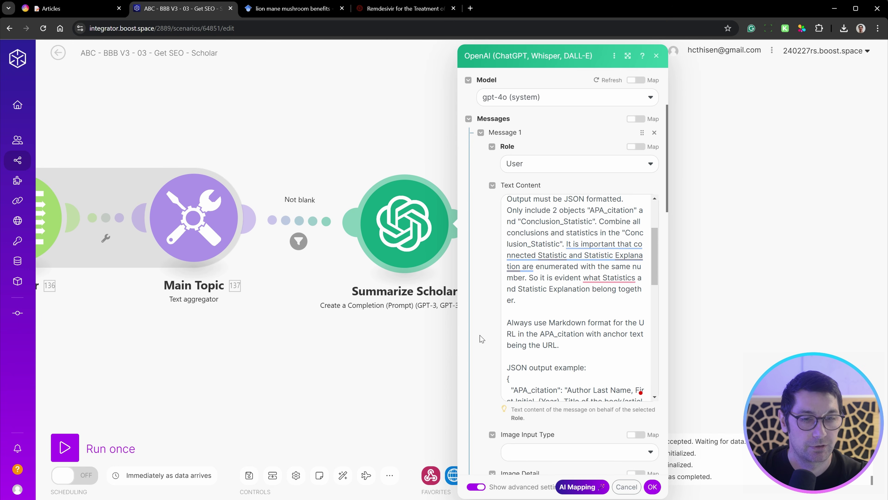
Highlight the prompt's Markdown URL rule for APA_citation and its complete JSON output example.
{"action": "scroll", "coordinate": [481, 339], "scroll_direction": "down", "scroll_amount": 3}
{"action": "left_click_drag", "start_coordinate": [507, 229], "coordinate": [597, 240]}
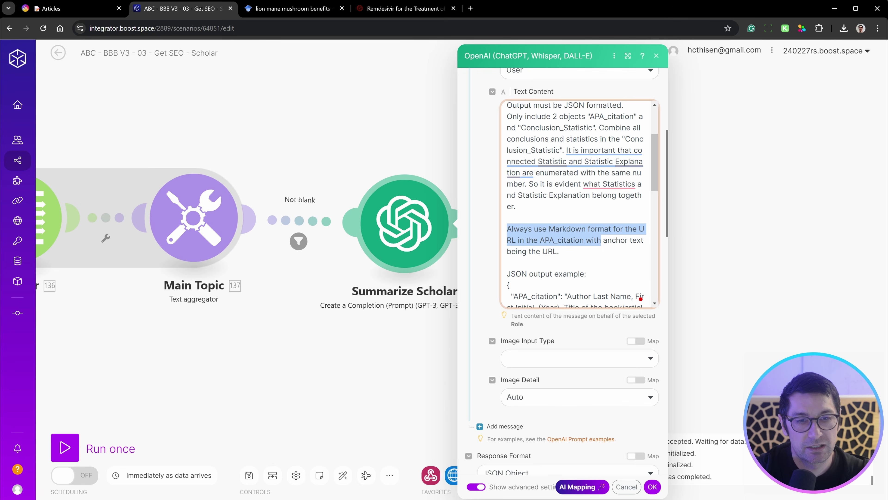
{"action": "left_click", "coordinate": [561, 251]}
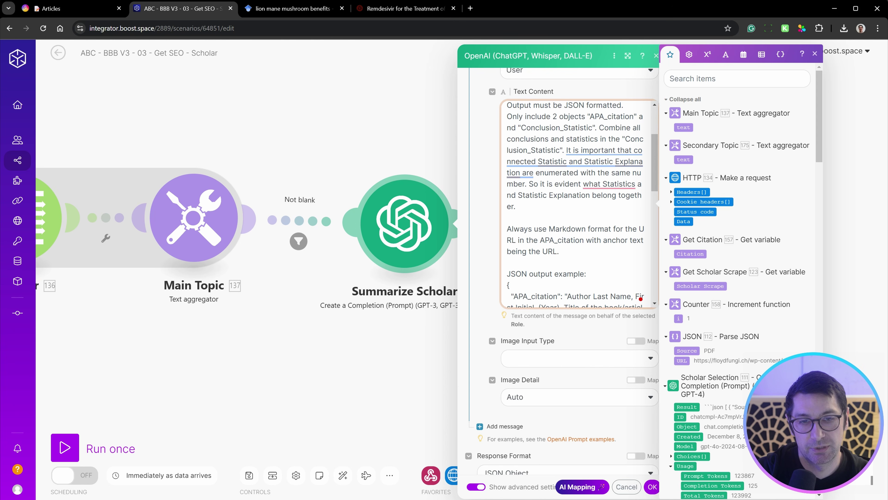
{"action": "scroll", "coordinate": [577, 203], "scroll_direction": "down", "scroll_amount": 5}
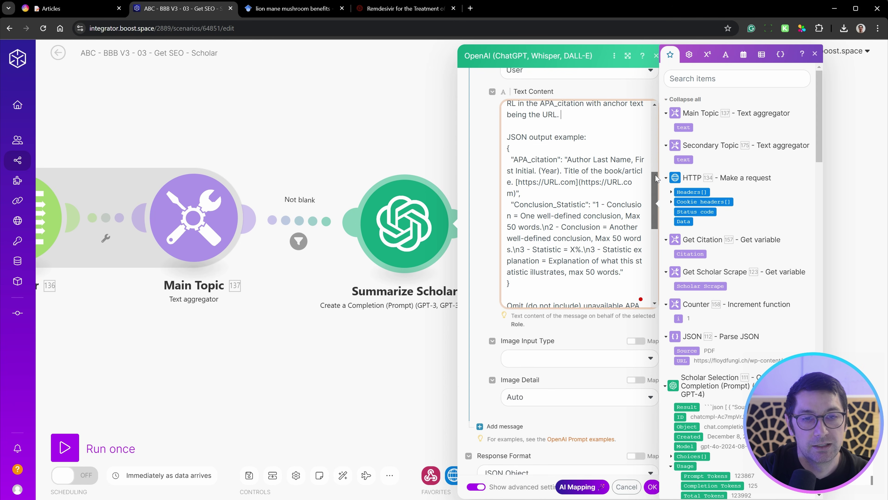
{"action": "left_click_drag", "start_coordinate": [656, 175], "coordinate": [656, 175]}
{"action": "left_click_drag", "start_coordinate": [507, 135], "coordinate": [510, 282]}
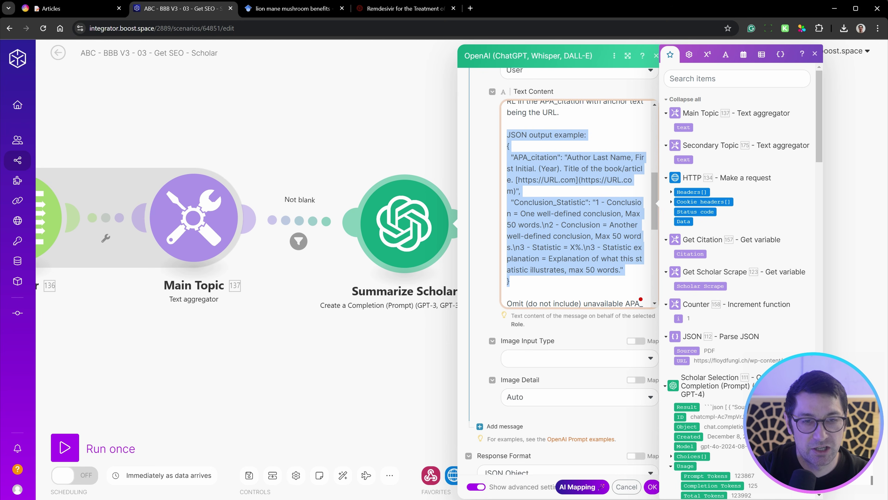
Examine the prompt's citation example and closing rules together with the module's Response Format setting.
{"action": "scroll", "coordinate": [577, 203], "scroll_direction": "down", "scroll_amount": 4}
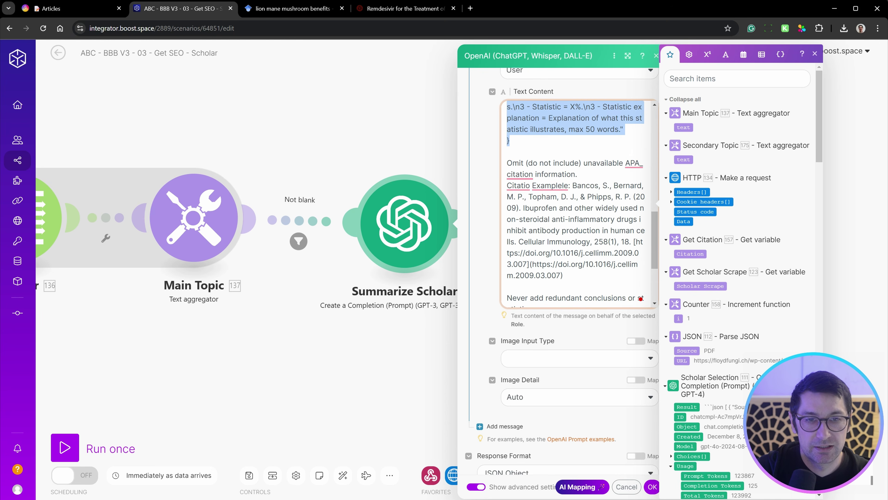
{"action": "scroll", "coordinate": [562, 271], "scroll_direction": "down", "scroll_amount": 2}
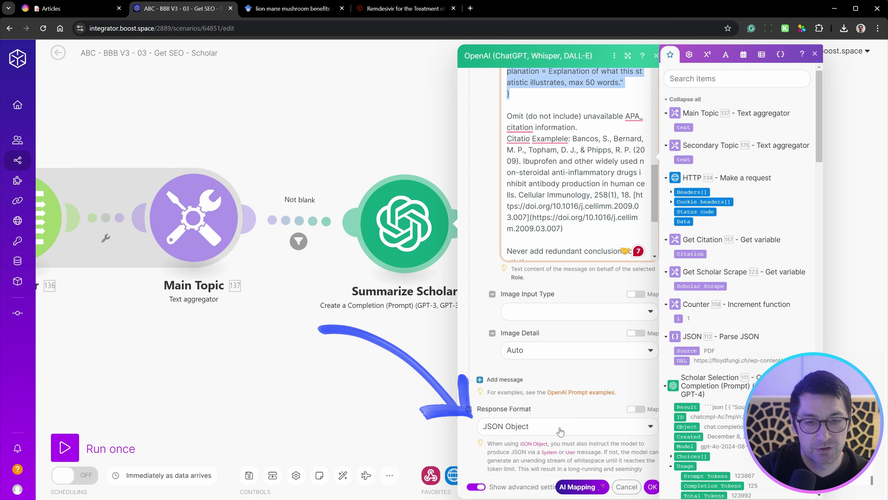
{"action": "scroll", "coordinate": [561, 432], "scroll_direction": "up", "scroll_amount": 5}
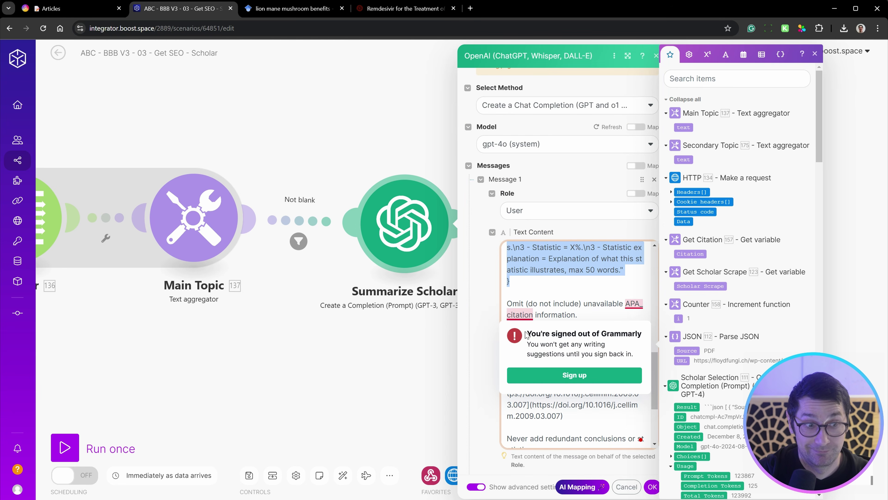
{"action": "left_click", "coordinate": [472, 338]}
{"action": "scroll", "coordinate": [493, 332], "scroll_direction": "up", "scroll_amount": 2}
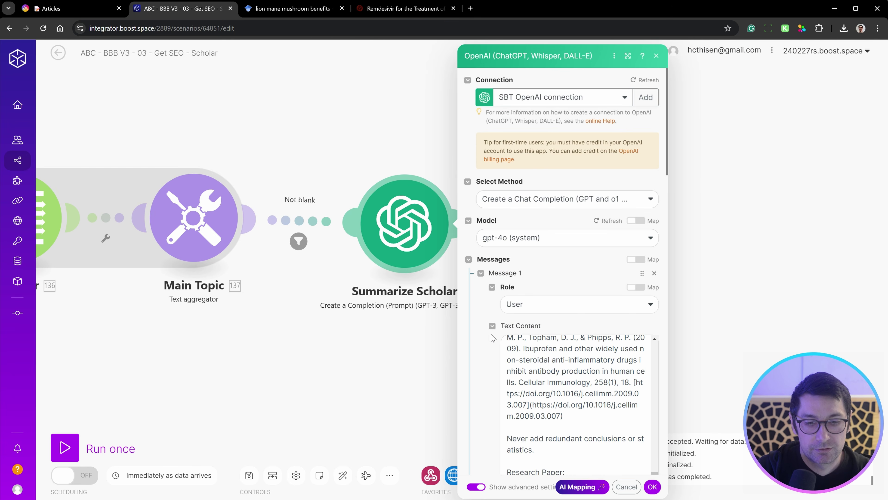
Examine the prompt's rule on omitting unavailable citation information and highlight the year and author initials in its citation example.
{"action": "scroll", "coordinate": [494, 332], "scroll_direction": "down", "scroll_amount": 2}
{"action": "scroll", "coordinate": [577, 345], "scroll_direction": "down", "scroll_amount": 1}
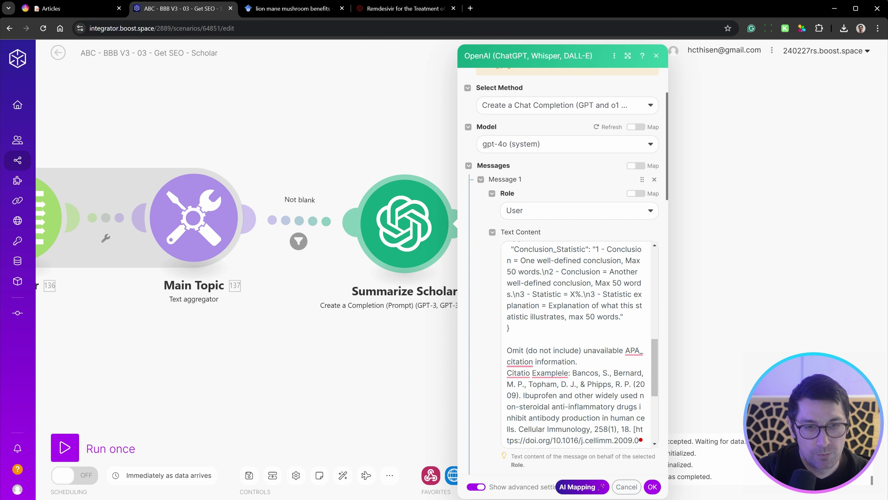
{"action": "mouse_move", "coordinate": [634, 351]}
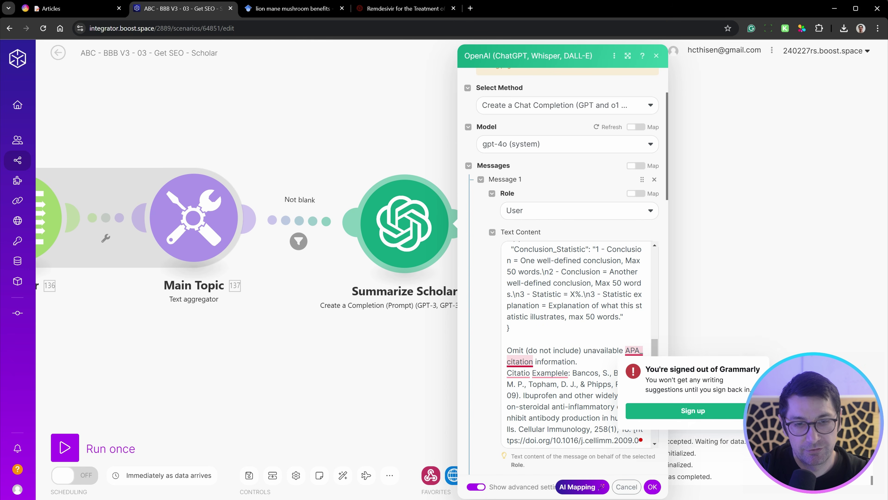
{"action": "scroll", "coordinate": [485, 339], "scroll_direction": "down", "scroll_amount": 1}
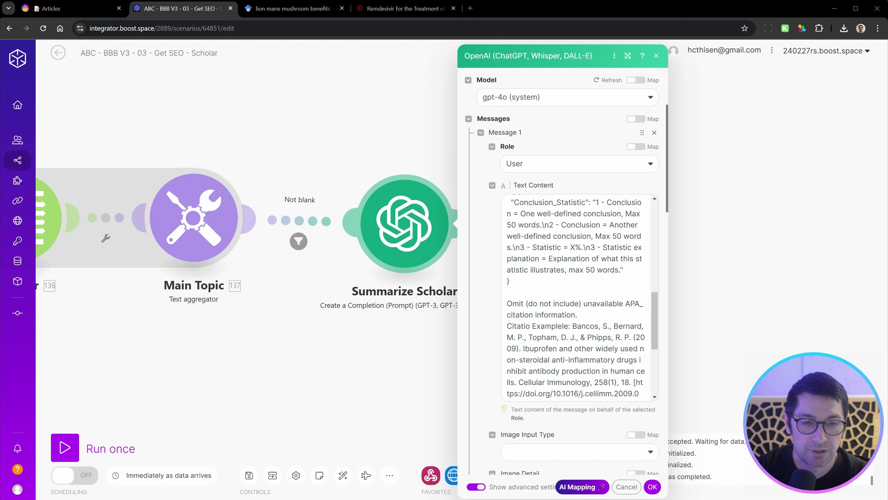
{"action": "scroll", "coordinate": [579, 298], "scroll_direction": "down", "scroll_amount": 1}
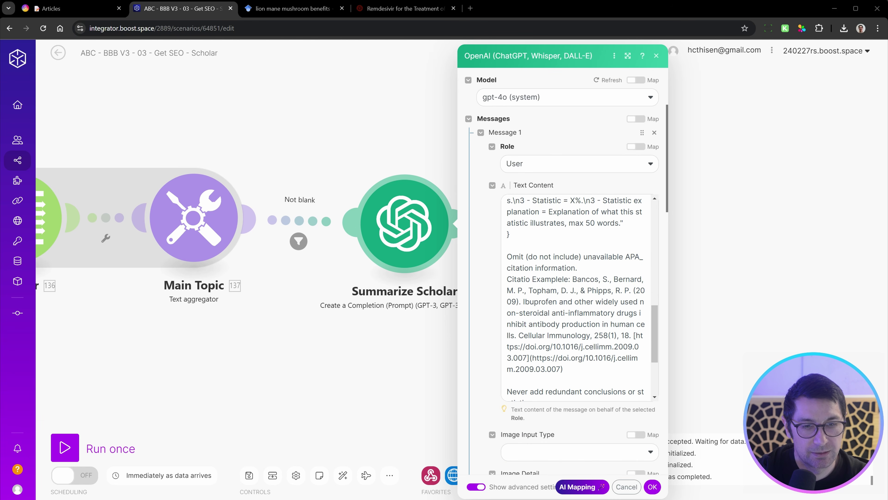
{"action": "left_click_drag", "start_coordinate": [636, 290], "coordinate": [516, 301]}
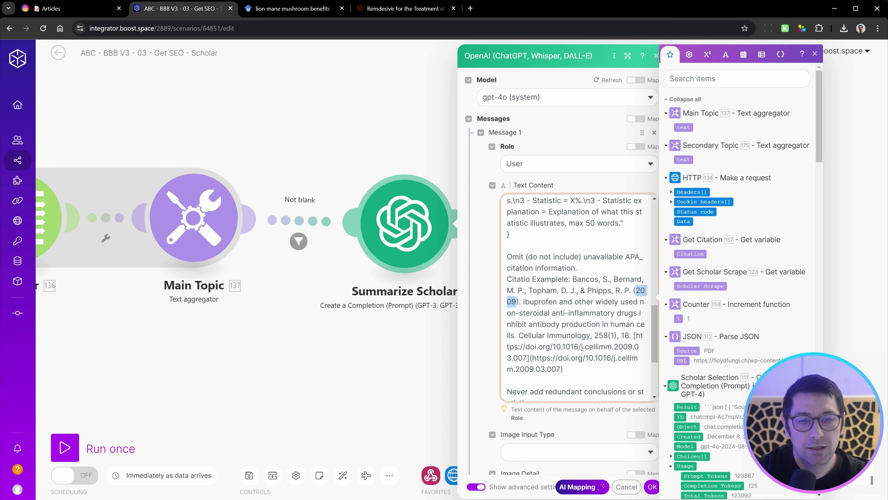
{"action": "left_click", "coordinate": [616, 279]}
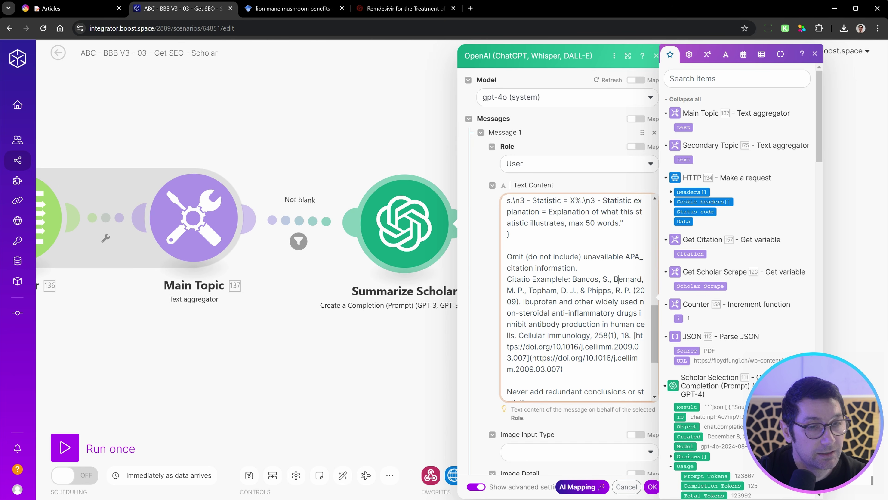
{"action": "left_click_drag", "start_coordinate": [634, 291], "coordinate": [519, 301]}
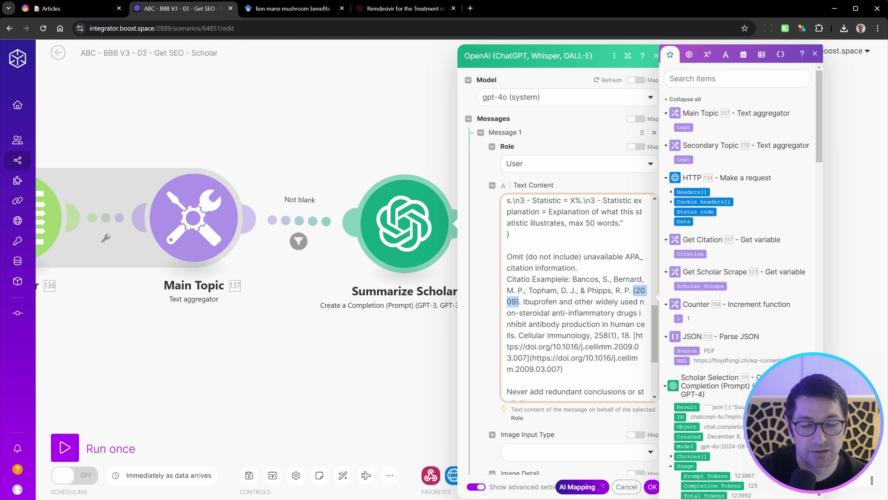
{"action": "double_click", "coordinate": [605, 280]}
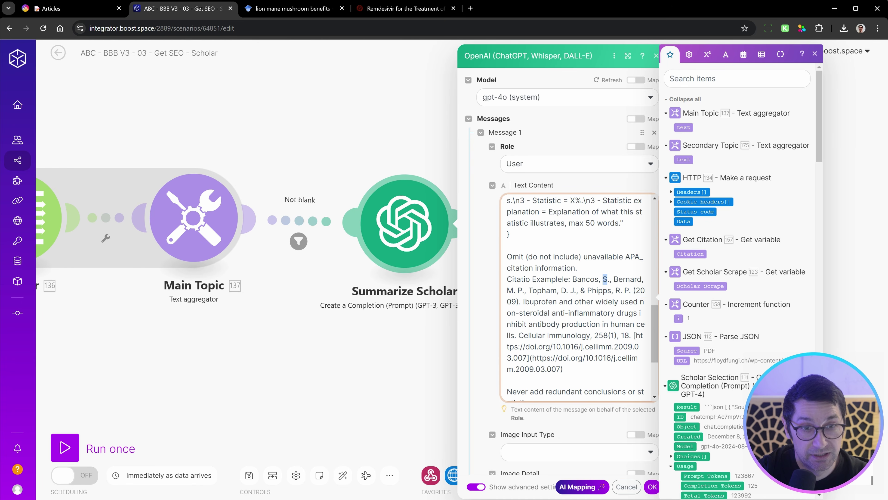
{"action": "left_click", "coordinate": [606, 279]}
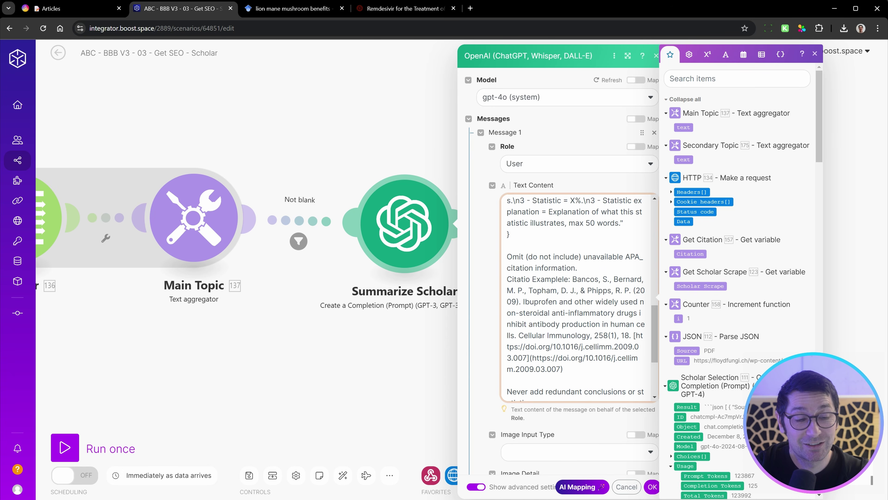
Highlight the prompt's rule against adding redundant conclusions or statistics.
{"action": "scroll", "coordinate": [578, 300], "scroll_direction": "down", "scroll_amount": 2}
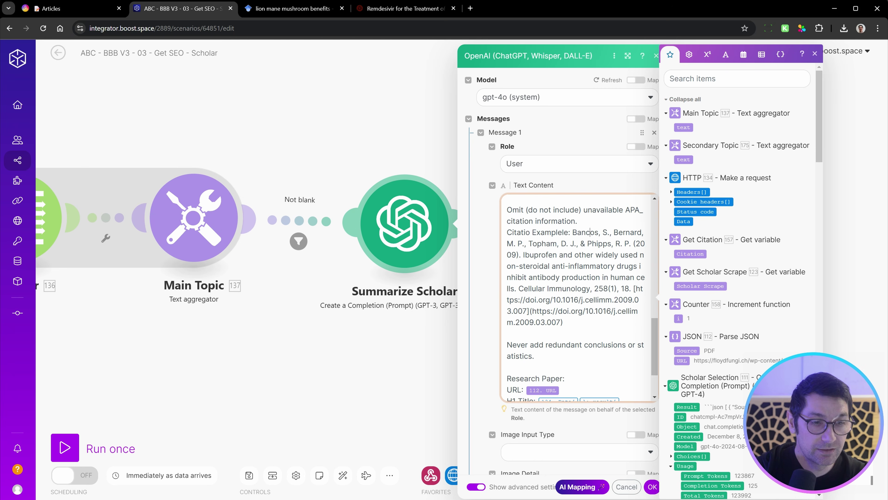
{"action": "scroll", "coordinate": [579, 298], "scroll_direction": "down", "scroll_amount": 3}
{"action": "left_click_drag", "start_coordinate": [517, 281], "coordinate": [567, 281]}
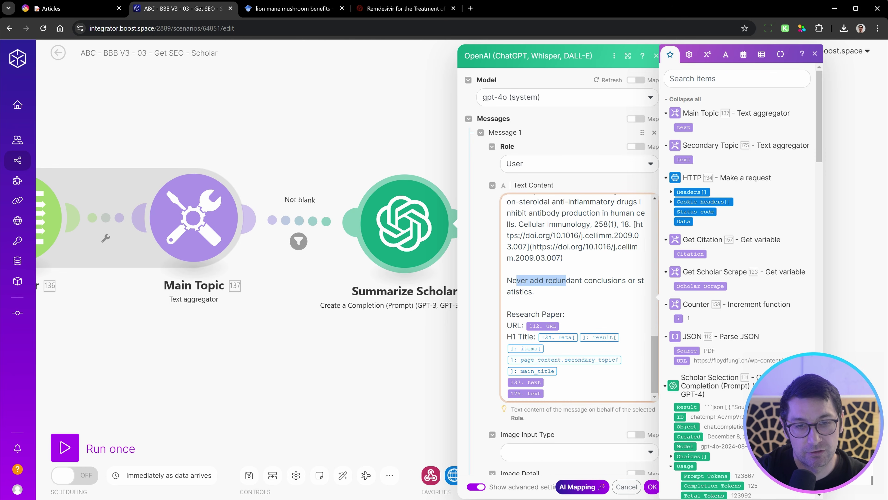
{"action": "left_click", "coordinate": [556, 292]}
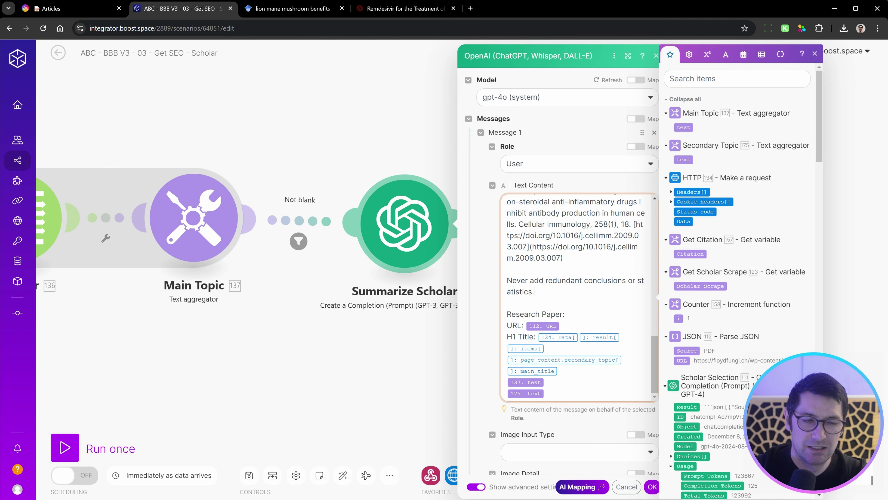
{"action": "left_click_drag", "start_coordinate": [513, 280], "coordinate": [508, 303]}
{"action": "left_click", "coordinate": [535, 292]}
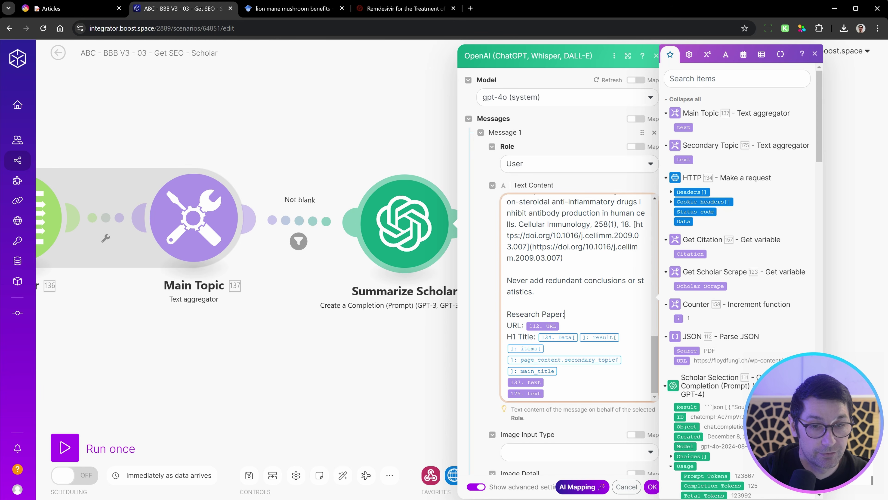
Highlight the URL and H1 Title mappings in the prompt's Research Paper section.
{"action": "left_click_drag", "start_coordinate": [562, 326], "coordinate": [486, 333]}
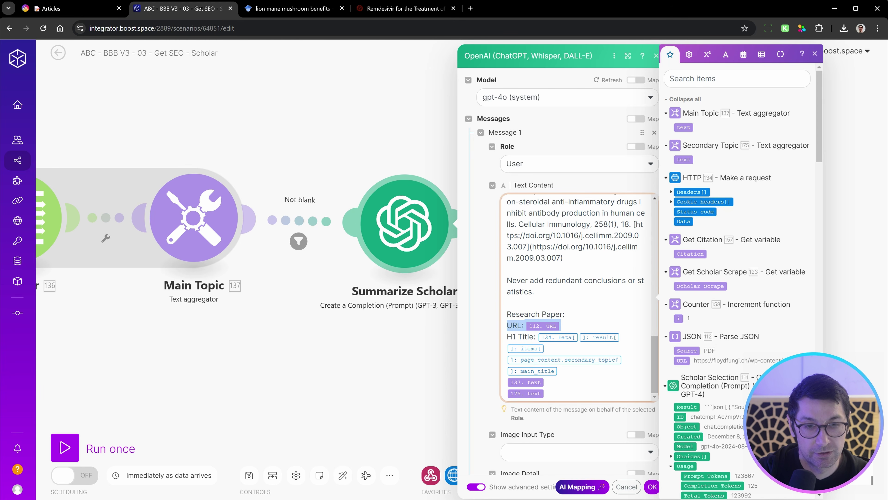
{"action": "left_click_drag", "start_coordinate": [547, 349], "coordinate": [507, 337]}
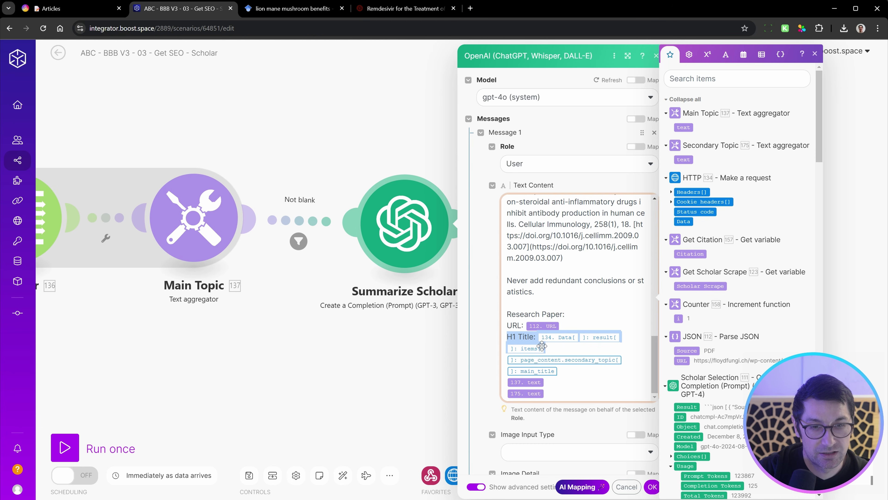
{"action": "left_click_drag", "start_coordinate": [558, 372], "coordinate": [483, 360]}
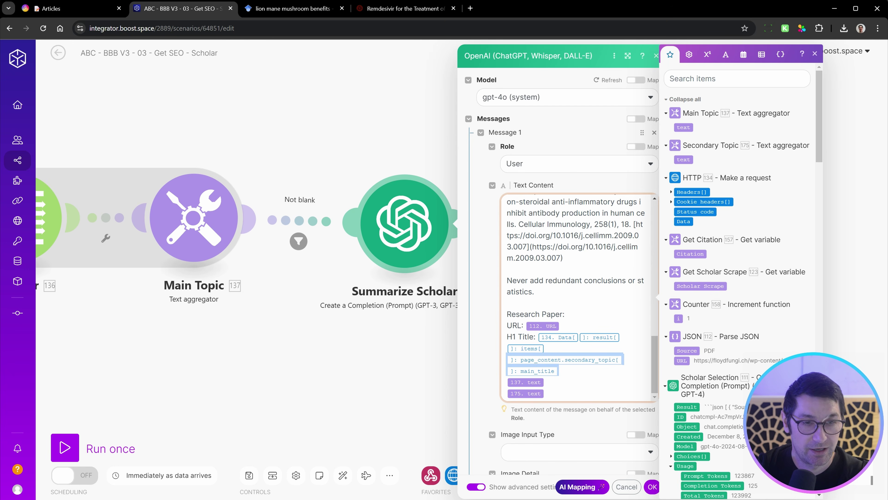
{"action": "left_click", "coordinate": [558, 371]}
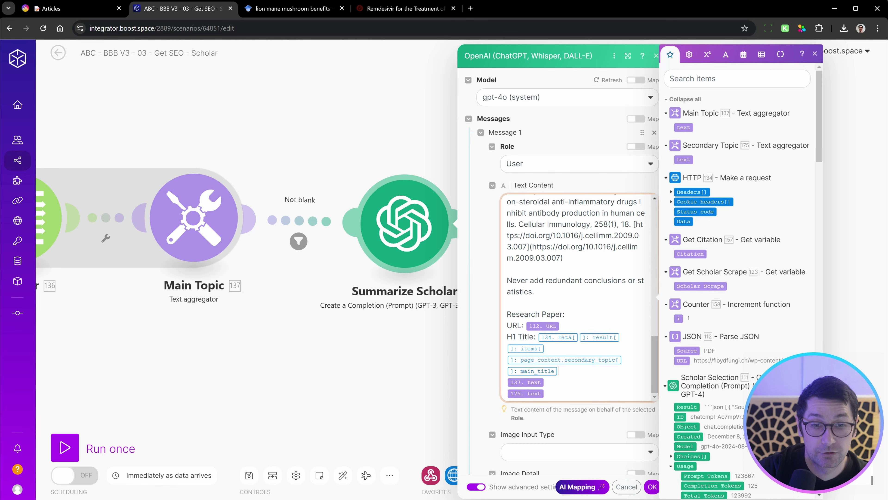
{"action": "left_click_drag", "start_coordinate": [537, 338], "coordinate": [560, 370]}
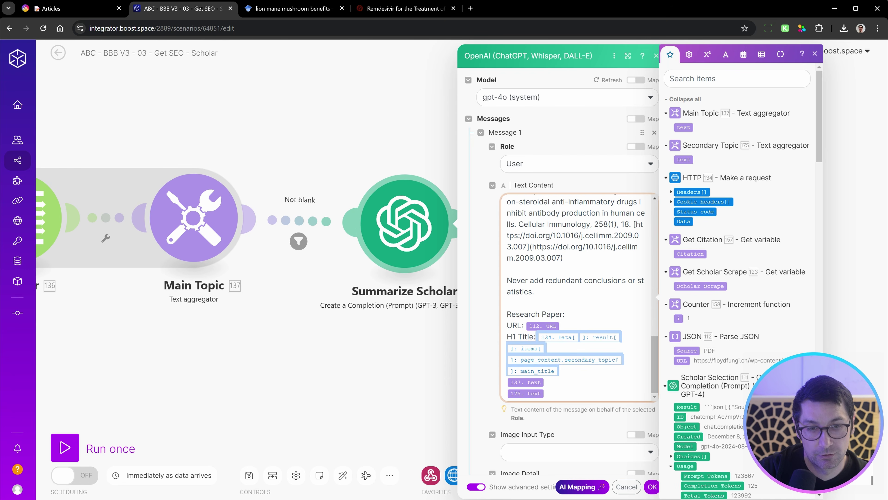
{"action": "left_click", "coordinate": [567, 384]}
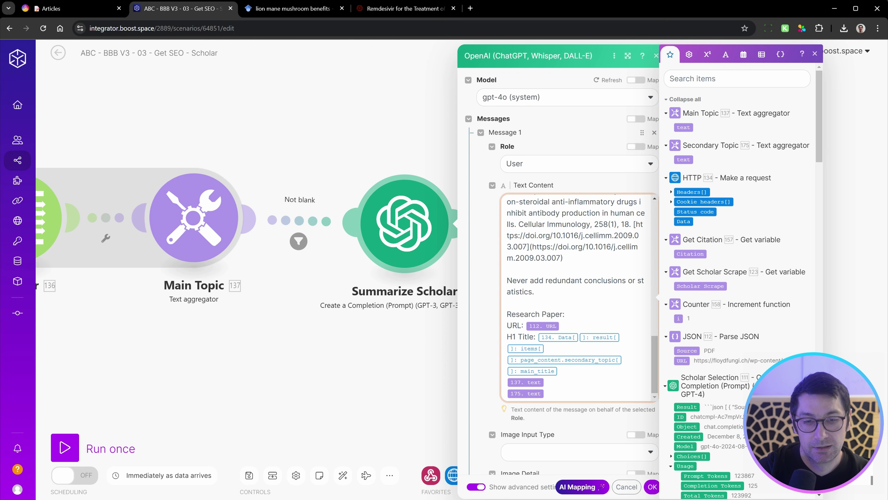
Highlight the two aggregated text mappings at the prompt's end and trace them to the Main Topic and Secondary Topic aggregators.
{"action": "left_click_drag", "start_coordinate": [508, 382], "coordinate": [546, 393]}
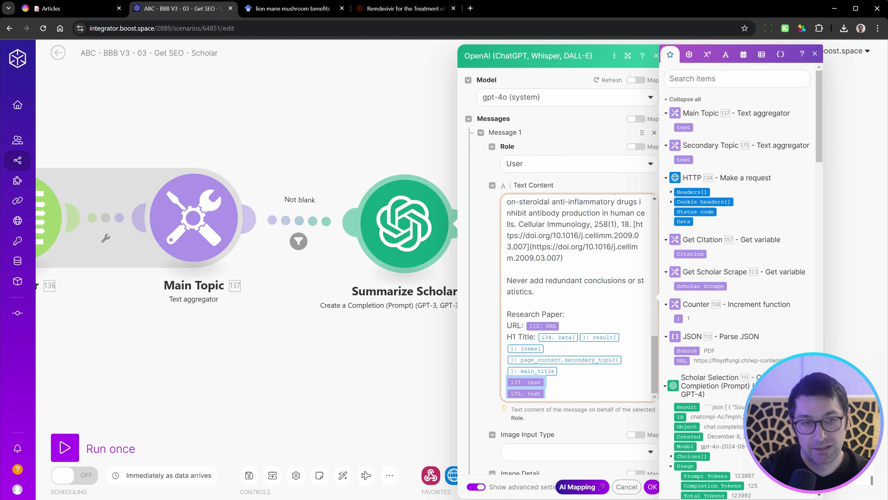
{"action": "left_click", "coordinate": [535, 382]}
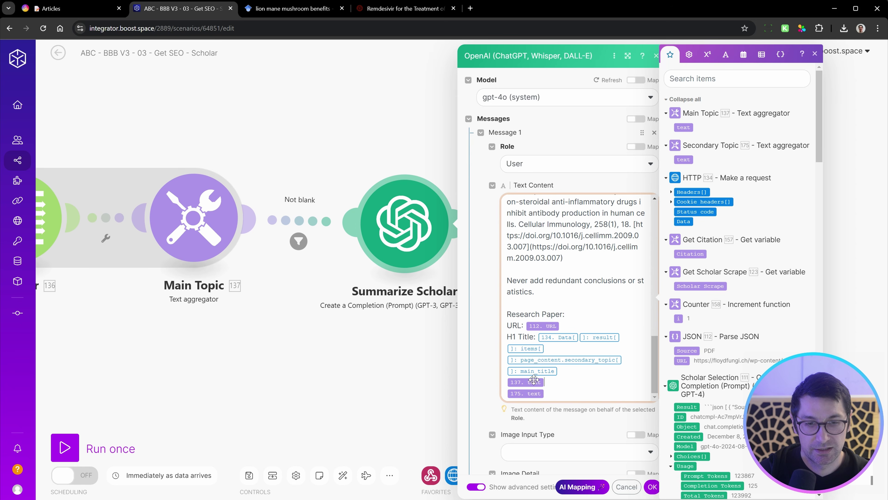
{"action": "left_click_drag", "start_coordinate": [172, 363], "coordinate": [356, 370]}
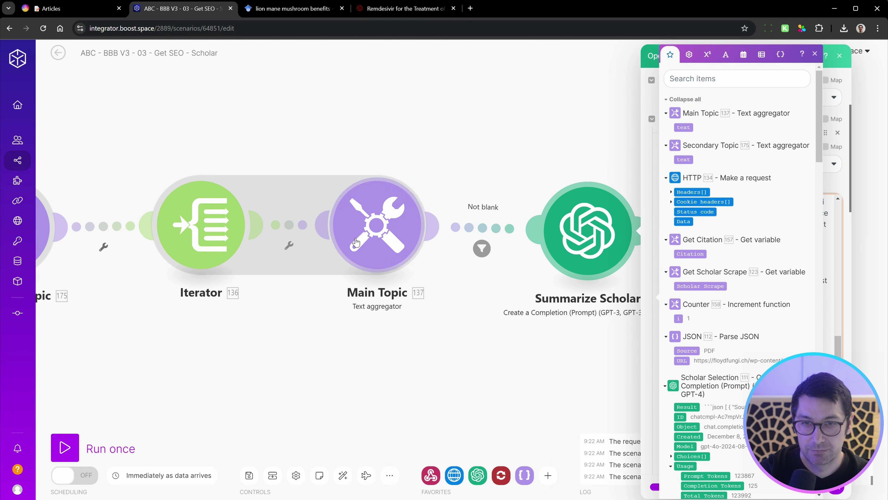
{"action": "left_click_drag", "start_coordinate": [136, 248], "coordinate": [300, 253]}
{"action": "left_click_drag", "start_coordinate": [338, 374], "coordinate": [127, 379]}
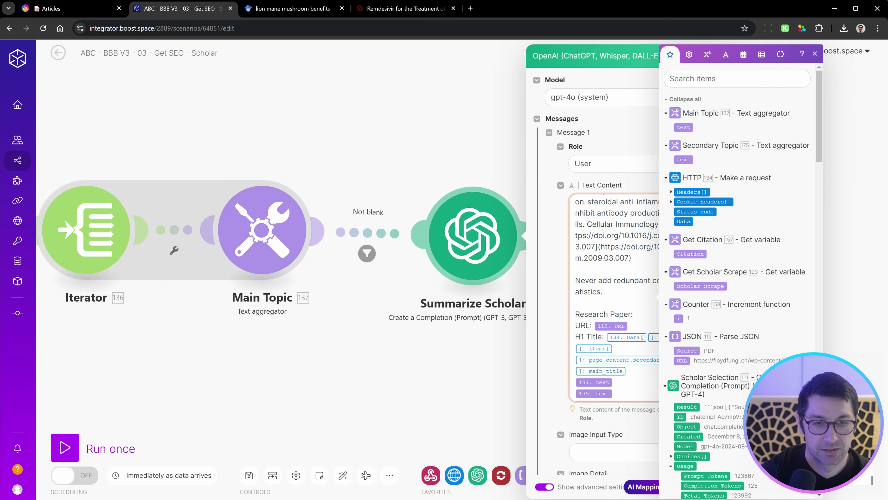
Review the Response Format, Parse JSON Response and Max Completion Tokens settings, and save the Summarize Scholar module.
{"action": "scroll", "coordinate": [355, 358], "scroll_direction": "down", "scroll_amount": 5}
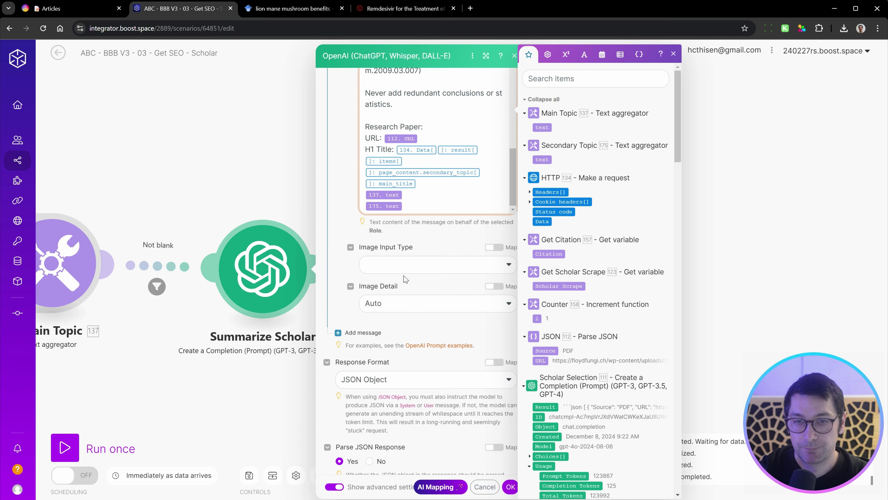
{"action": "scroll", "coordinate": [402, 280], "scroll_direction": "down", "scroll_amount": 4}
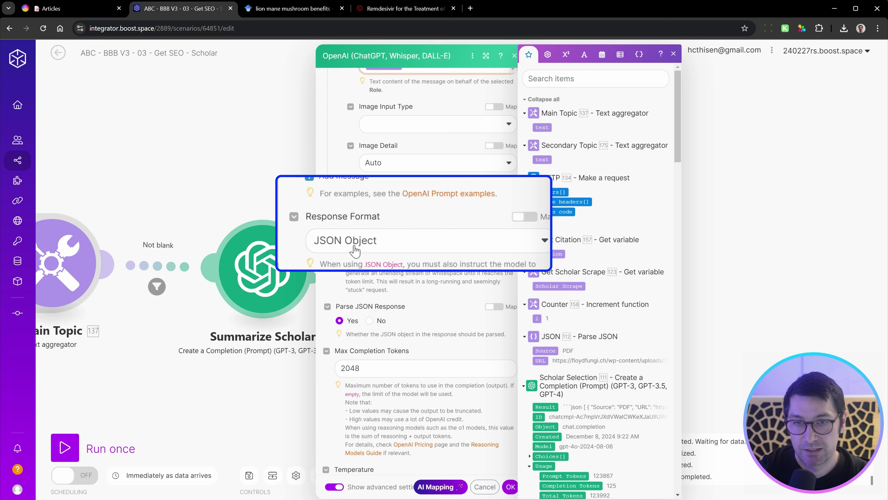
{"action": "left_click", "coordinate": [510, 487]}
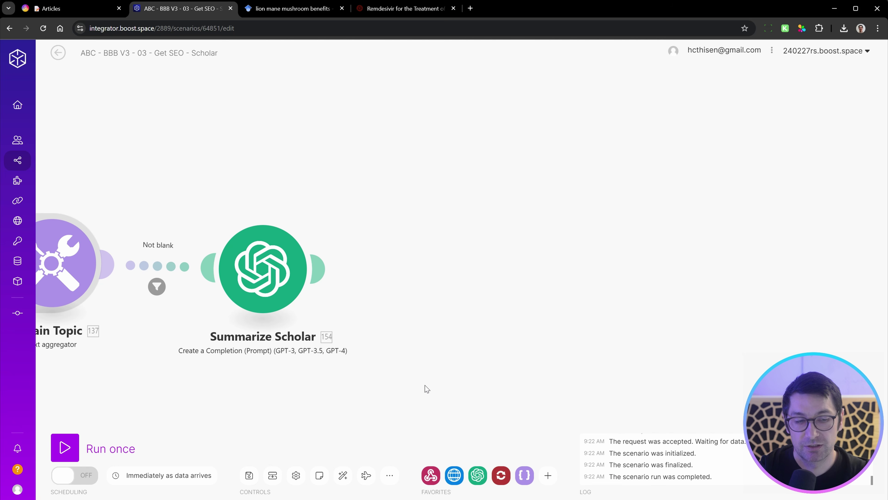
Add the Scholar Scrape and Citation Set variable modules in sequence after Summarize Scholar.
{"action": "scroll", "coordinate": [498, 304], "scroll_direction": "down", "scroll_amount": 3}
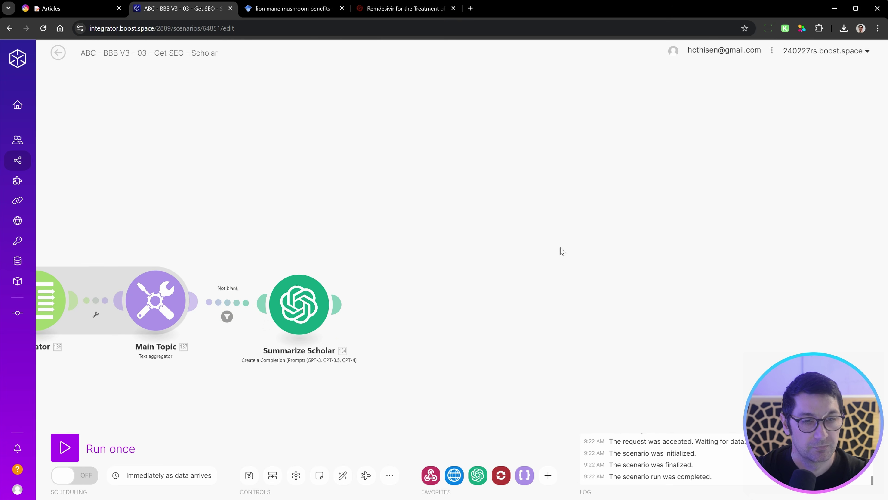
{"action": "left_click_drag", "start_coordinate": [604, 243], "coordinate": [433, 335]}
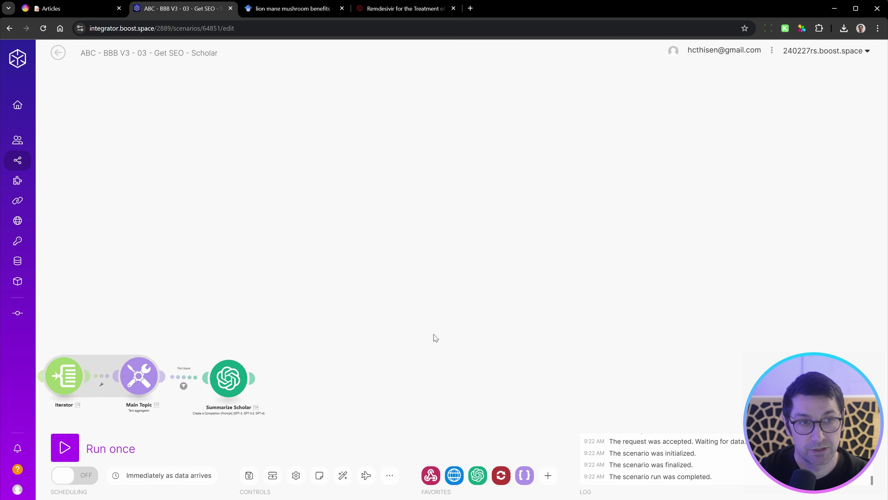
{"action": "scroll", "coordinate": [446, 327], "scroll_direction": "down", "scroll_amount": 5}
{"action": "scroll", "coordinate": [581, 322], "scroll_direction": "up", "scroll_amount": 4}
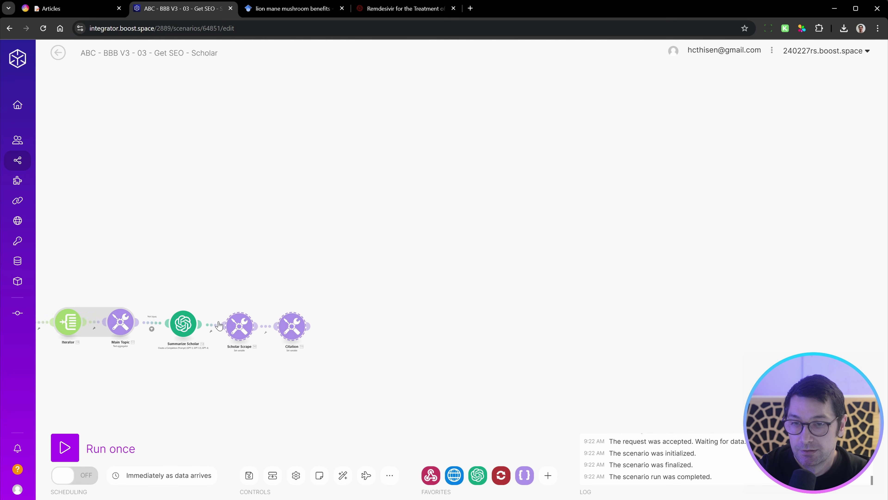
{"action": "scroll", "coordinate": [252, 403], "scroll_direction": "up", "scroll_amount": 5}
{"action": "left_click_drag", "start_coordinate": [690, 190], "coordinate": [369, 329]}
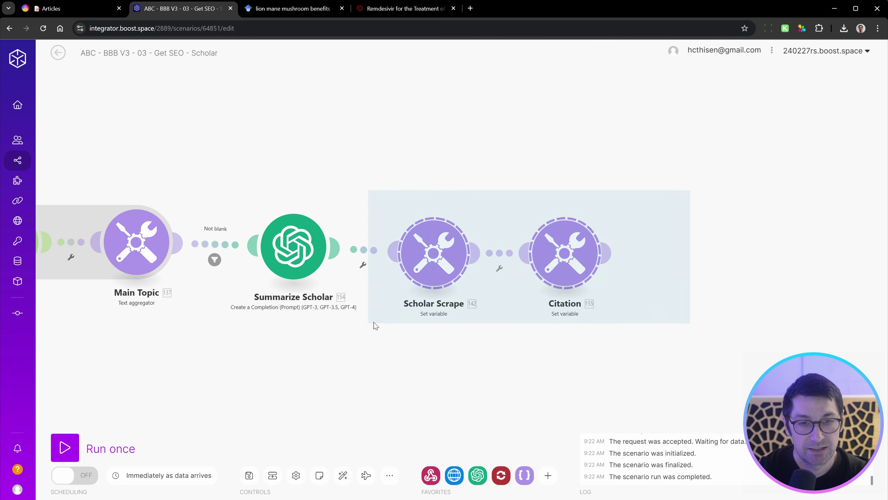
{"action": "left_click_drag", "start_coordinate": [440, 313], "coordinate": [445, 308]}
Inspect the input and output of Operation 1 in the Get Scholar Scrape module, then close the run details.
{"action": "scroll", "coordinate": [355, 398], "scroll_direction": "down", "scroll_amount": 3}
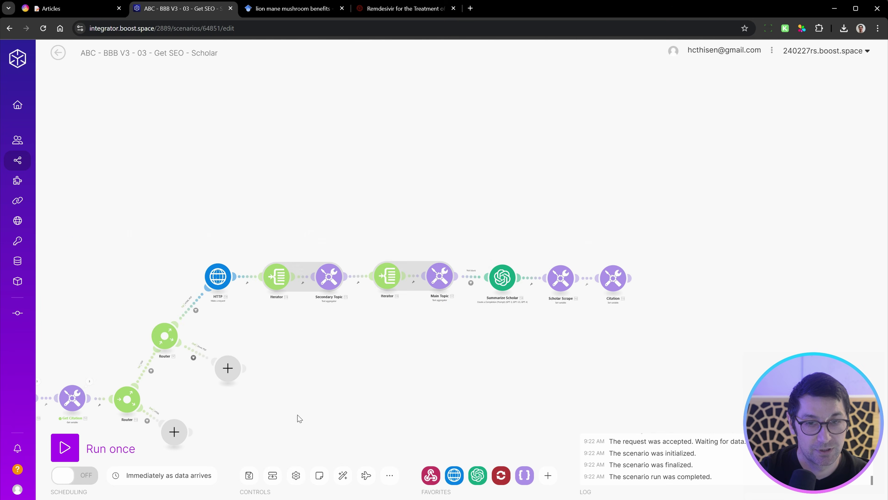
{"action": "left_click_drag", "start_coordinate": [297, 416], "coordinate": [730, 242]}
{"action": "scroll", "coordinate": [341, 199], "scroll_direction": "up", "scroll_amount": 5}
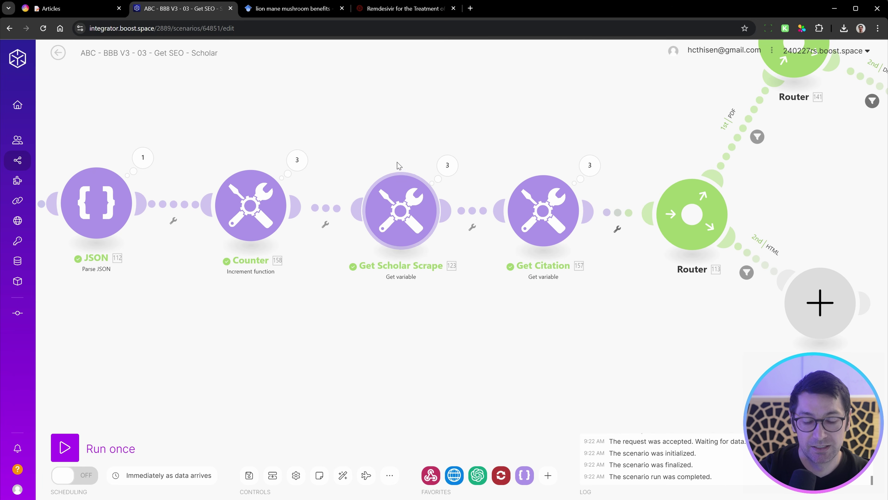
{"action": "left_click", "coordinate": [448, 164]}
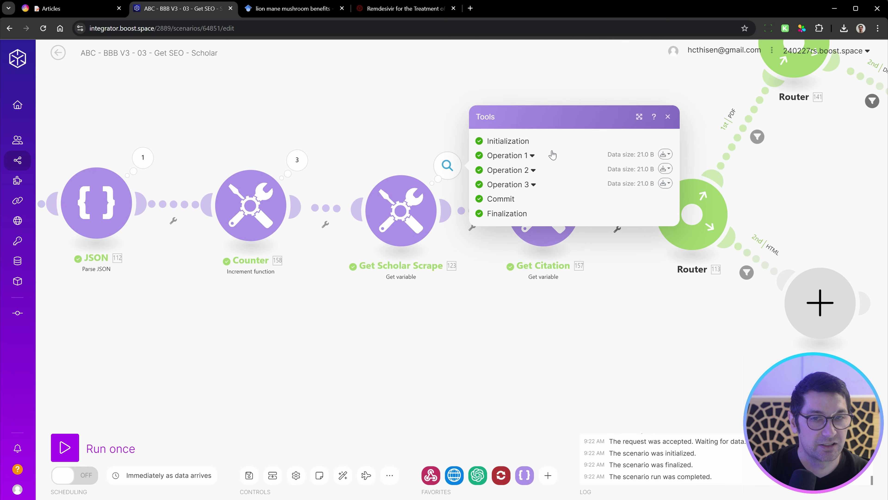
{"action": "left_click", "coordinate": [531, 156]}
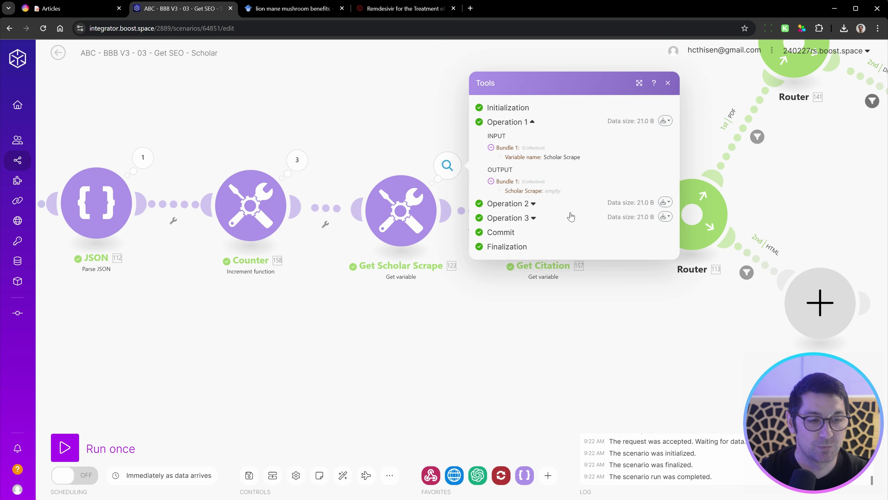
{"action": "left_click", "coordinate": [589, 326]}
{"action": "left_click_drag", "start_coordinate": [627, 173], "coordinate": [329, 273]}
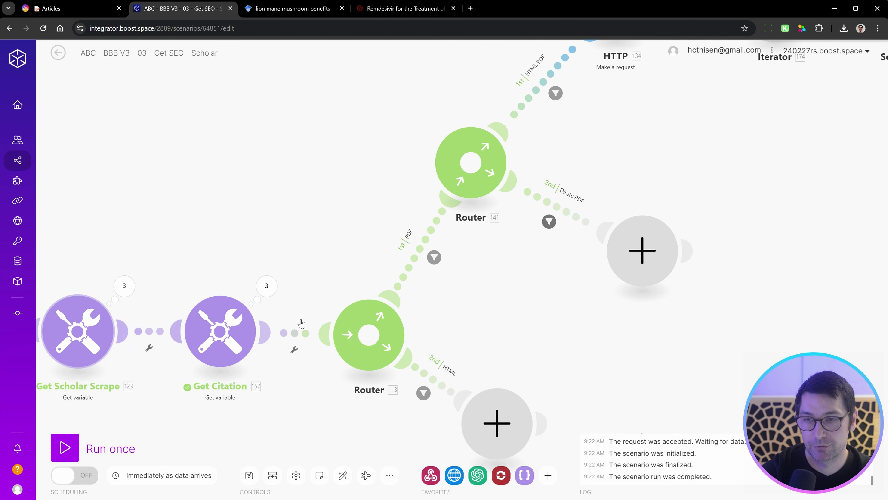
Open the Scholar Scrape Set variable module and trace its leading Scholar Scrape mapping to the Get Scholar Scrape module.
{"action": "left_click_drag", "start_coordinate": [550, 63], "coordinate": [336, 323]}
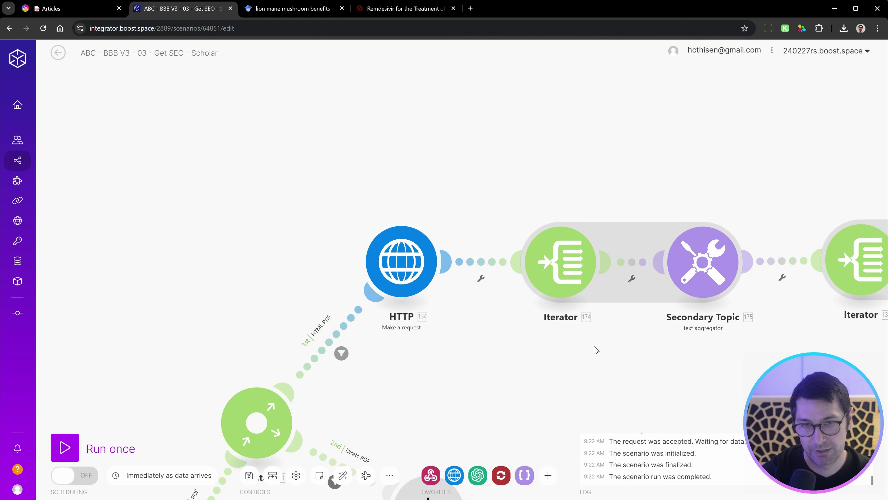
{"action": "left_click_drag", "start_coordinate": [591, 354], "coordinate": [10, 326]}
{"action": "left_click_drag", "start_coordinate": [591, 339], "coordinate": [369, 320]}
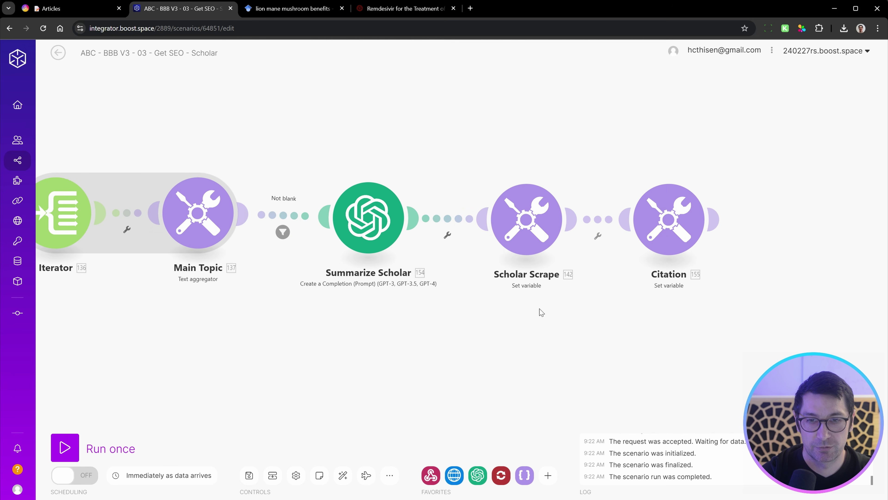
{"action": "left_click", "coordinate": [542, 235]}
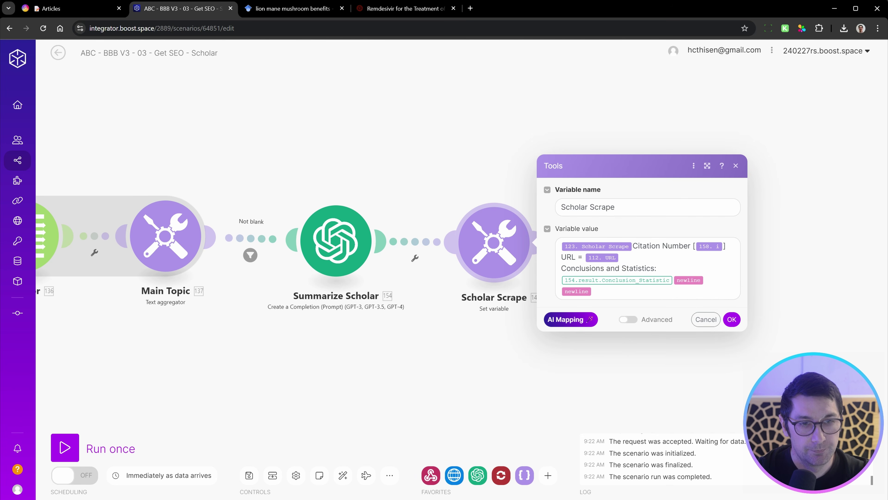
{"action": "left_click", "coordinate": [632, 246]}
{"action": "left_click_drag", "start_coordinate": [632, 246], "coordinate": [563, 245]}
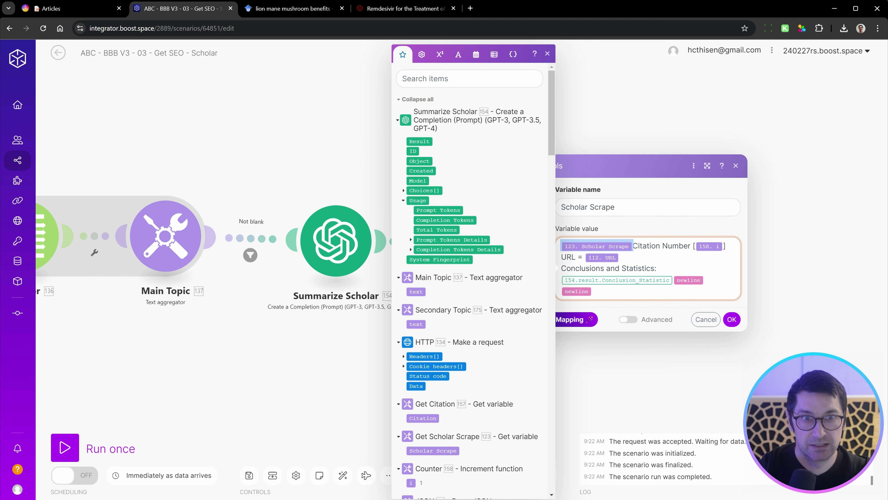
{"action": "left_click_drag", "start_coordinate": [216, 376], "coordinate": [792, 247]}
{"action": "left_click_drag", "start_coordinate": [171, 414], "coordinate": [642, 258]}
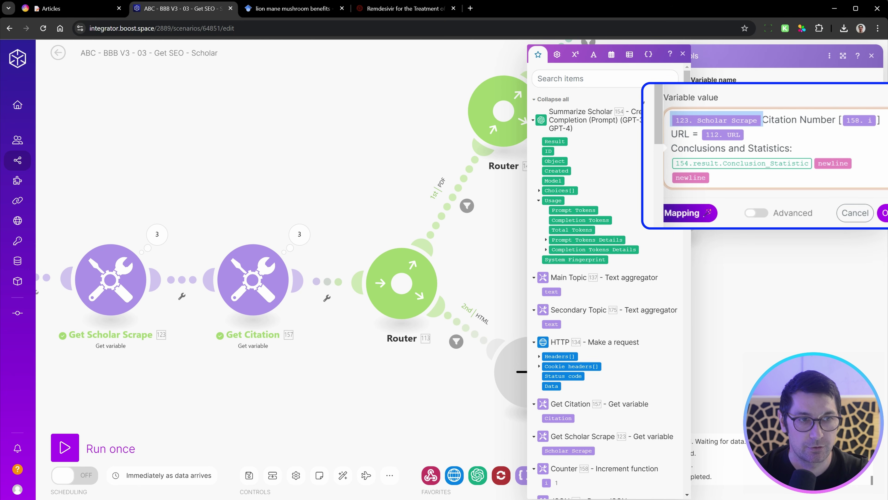
Highlight everything that follows the Scholar Scrape mapping in the variable value.
{"action": "left_click", "coordinate": [749, 119]}
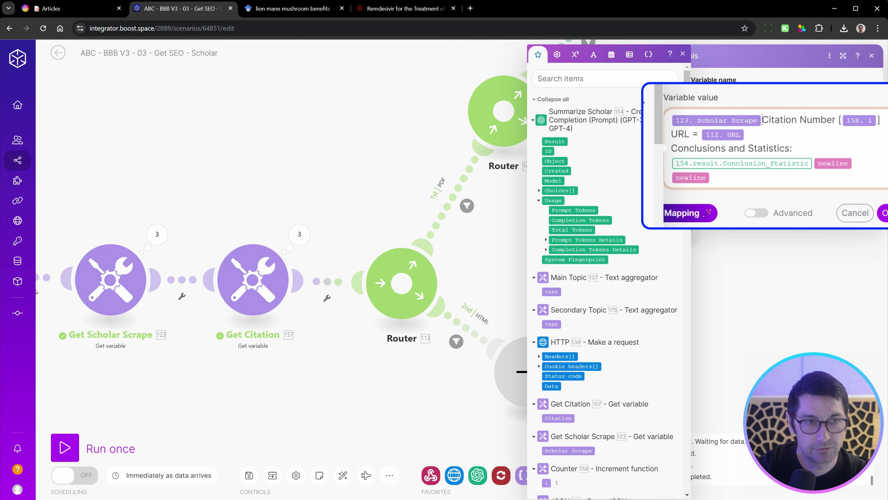
{"action": "key", "text": "shift+Down"}
{"action": "key", "text": "shift+Down"}
{"action": "key", "text": "shift+Down"}
{"action": "key", "text": "shift+Down"}
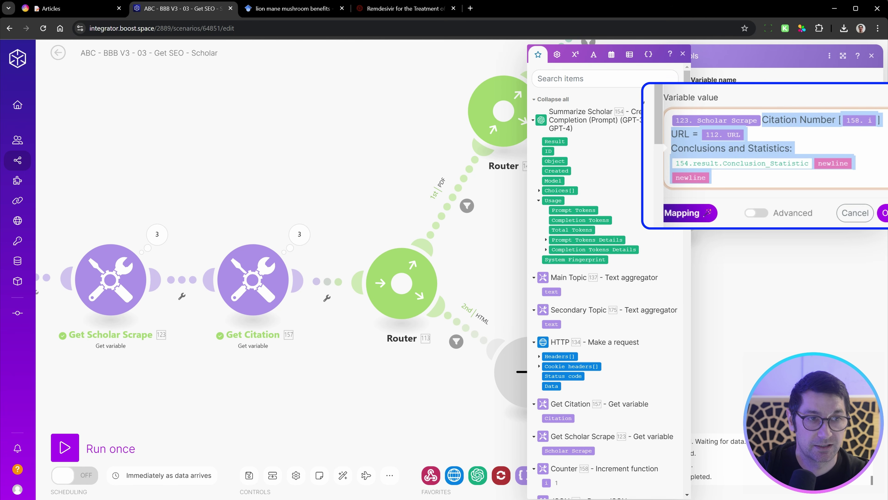
Highlight the Citation Number label and trace the citation number and URL mappings to the Counter and JSON modules.
{"action": "left_click", "coordinate": [792, 120]}
{"action": "key", "text": "shift+Right"}
{"action": "key", "text": "shift+Right"}
{"action": "key", "text": "shift+Right"}
{"action": "key", "text": "shift+Right"}
{"action": "key", "text": "shift+Right"}
{"action": "key", "text": "shift+Right"}
{"action": "key", "text": "shift+Right"}
{"action": "key", "text": "shift+Right"}
{"action": "key", "text": "shift+Right"}
{"action": "key", "text": "shift+Right"}
{"action": "key", "text": "shift+Right"}
{"action": "key", "text": "shift+Right"}
{"action": "key", "text": "shift+Right"}
{"action": "key", "text": "shift+Right"}
{"action": "key", "text": "shift+Right"}
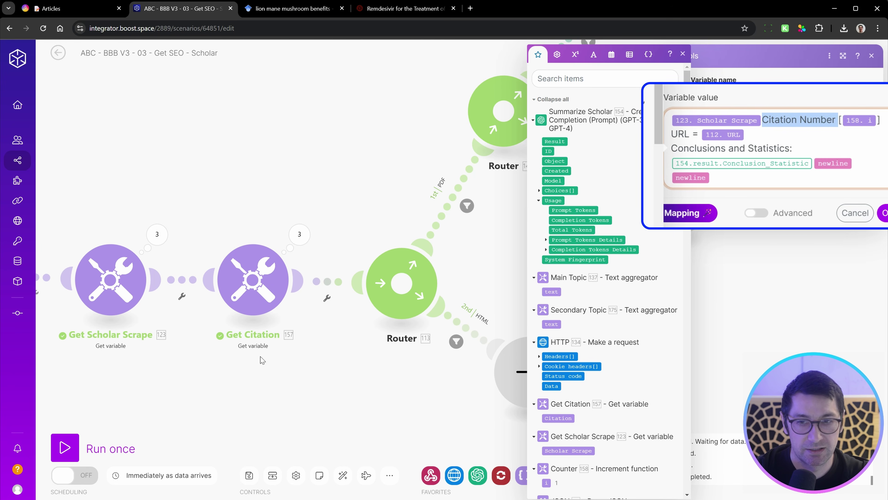
{"action": "scroll", "coordinate": [405, 254], "scroll_direction": "left", "scroll_amount": 10}
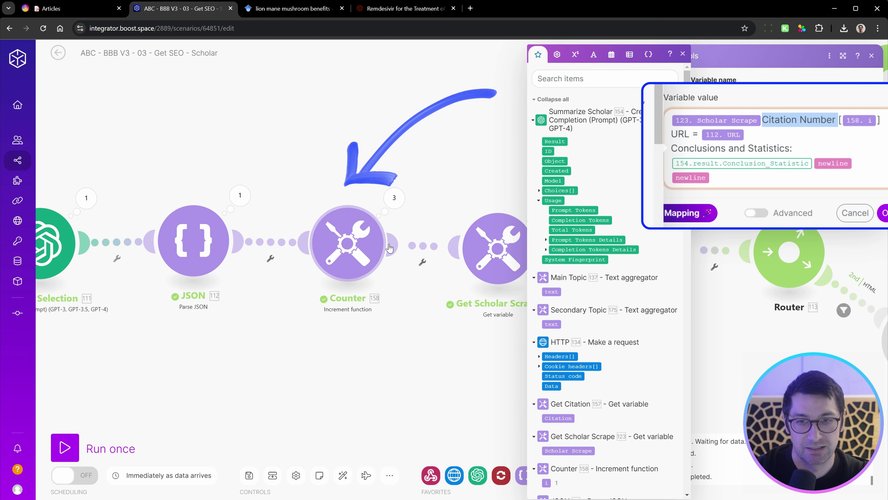
{"action": "scroll", "coordinate": [405, 255], "scroll_direction": "right", "scroll_amount": 10}
{"action": "left_click", "coordinate": [684, 134]}
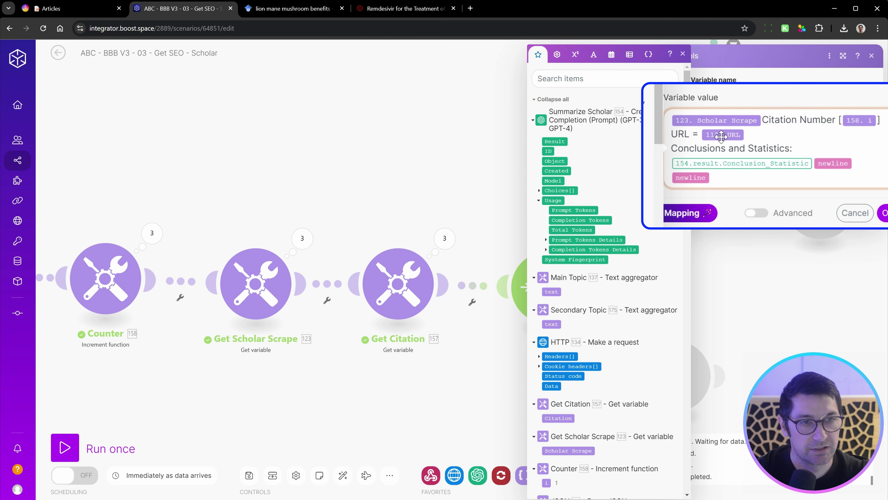
{"action": "scroll", "coordinate": [273, 381], "scroll_direction": "left", "scroll_amount": 10}
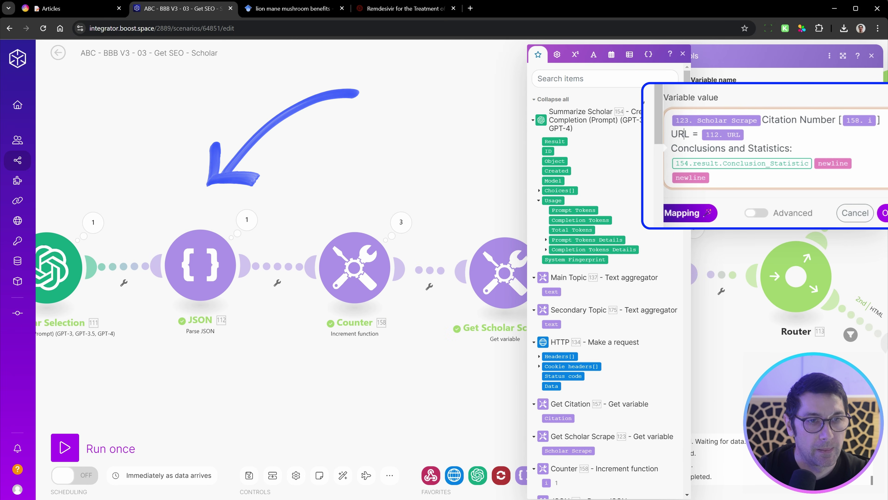
Highlight the Conclusions and Statistics text, trace its mapping to Summarize Scholar, and save the Scholar Scrape module.
{"action": "mouse_move", "coordinate": [672, 148]}
{"action": "left_mouse_down"}
{"action": "mouse_move", "coordinate": [793, 148]}
{"action": "mouse_move", "coordinate": [714, 178]}
{"action": "left_mouse_up"}
{"action": "scroll", "coordinate": [472, 181], "scroll_direction": "right", "scroll_amount": 10}
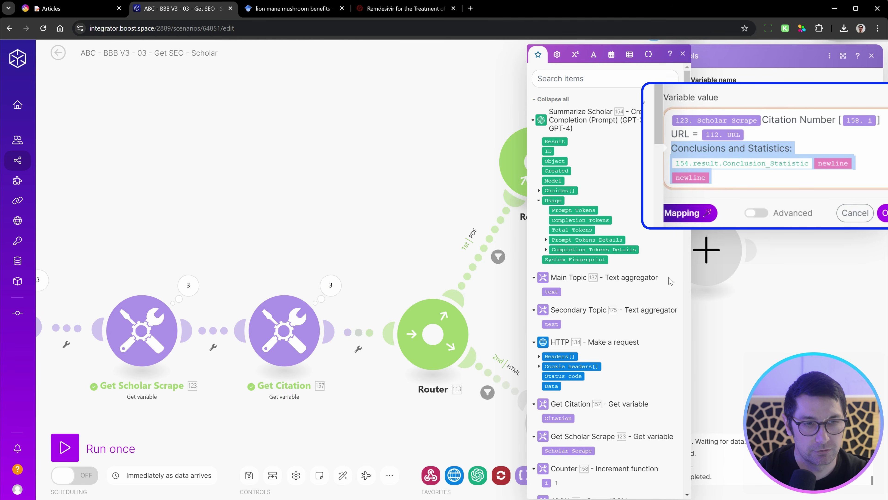
{"action": "left_click_drag", "start_coordinate": [669, 278], "coordinate": [83, 396]}
{"action": "left_click_drag", "start_coordinate": [703, 280], "coordinate": [472, 318]}
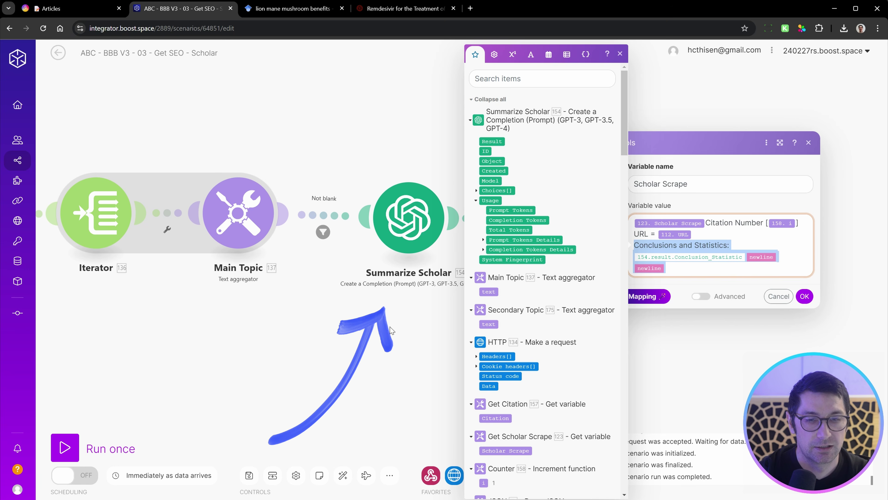
{"action": "left_click_drag", "start_coordinate": [391, 327], "coordinate": [311, 334]}
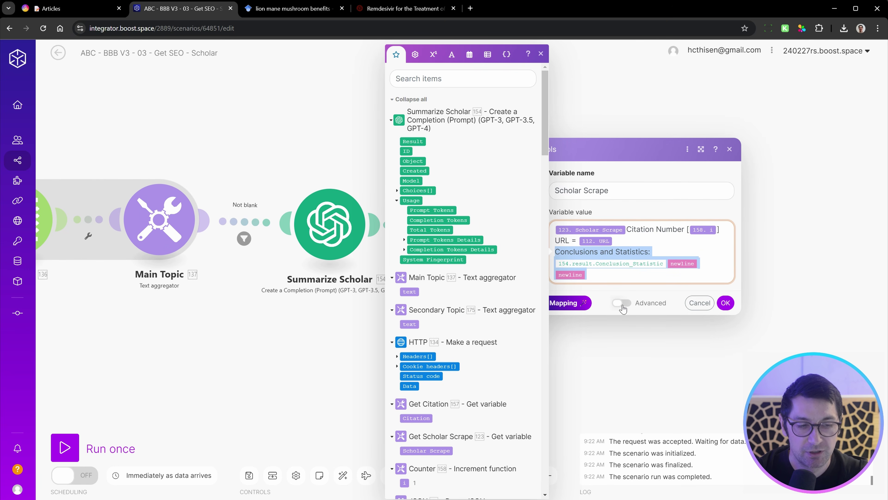
{"action": "left_click", "coordinate": [573, 285]}
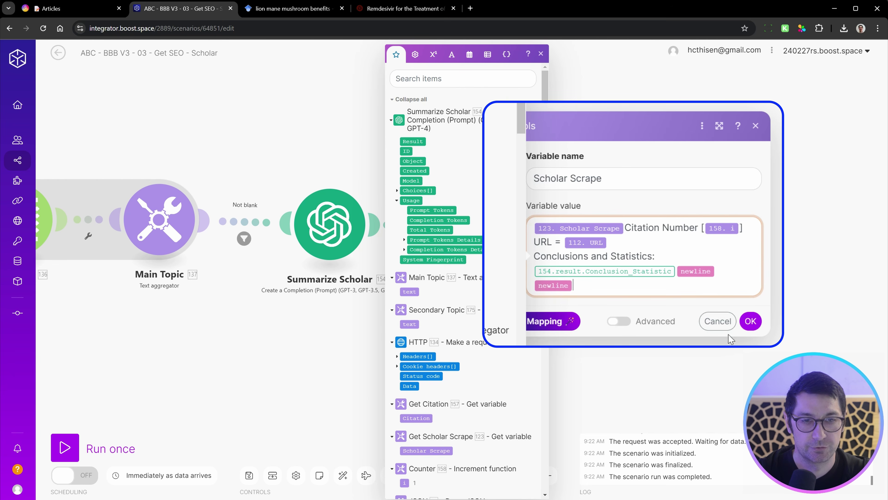
{"action": "left_click", "coordinate": [750, 320]}
Open the Citation Set variable module, highlight the previous Citation mapping and the citation text after it, and save the module.
{"action": "left_click", "coordinate": [635, 236]}
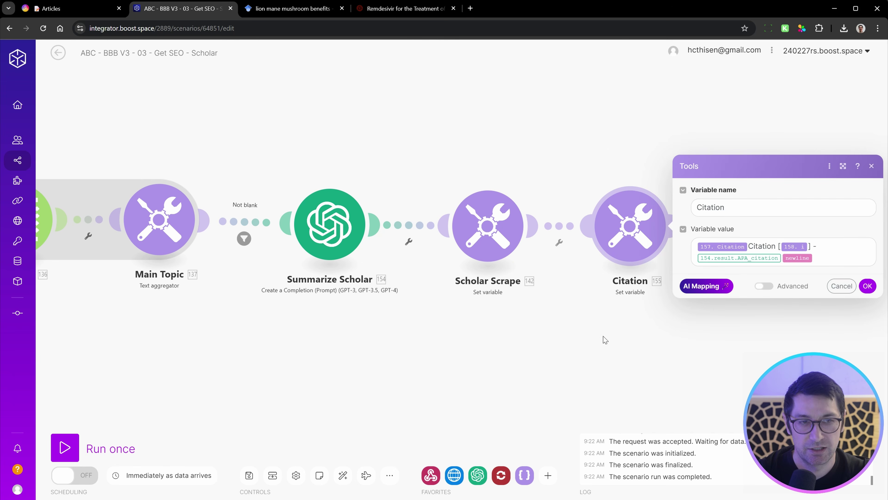
{"action": "left_click_drag", "start_coordinate": [639, 260], "coordinate": [574, 260]}
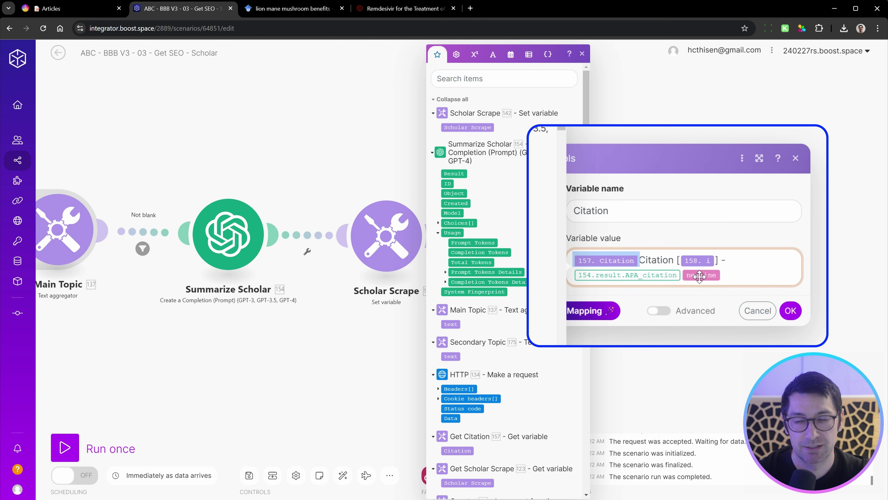
{"action": "left_click", "coordinate": [721, 275]}
{"action": "left_click_drag", "start_coordinate": [721, 275], "coordinate": [639, 261]}
{"action": "left_click", "coordinate": [697, 261]}
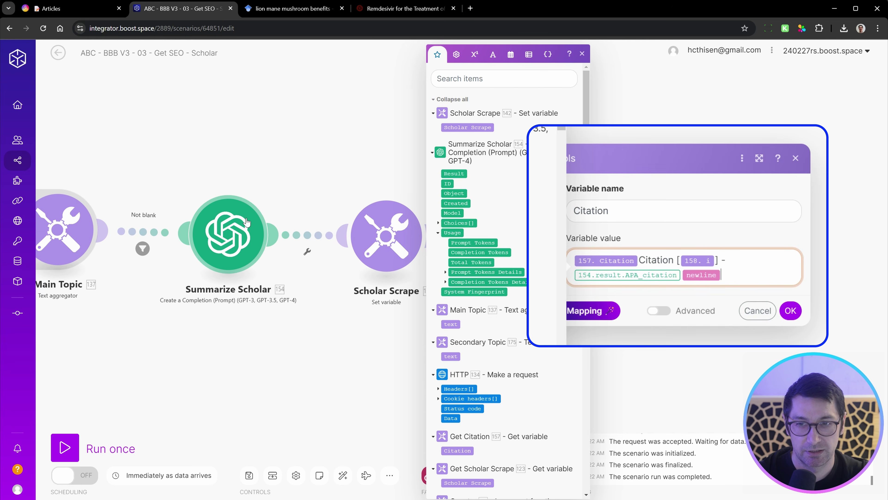
{"action": "left_click", "coordinate": [792, 311]}
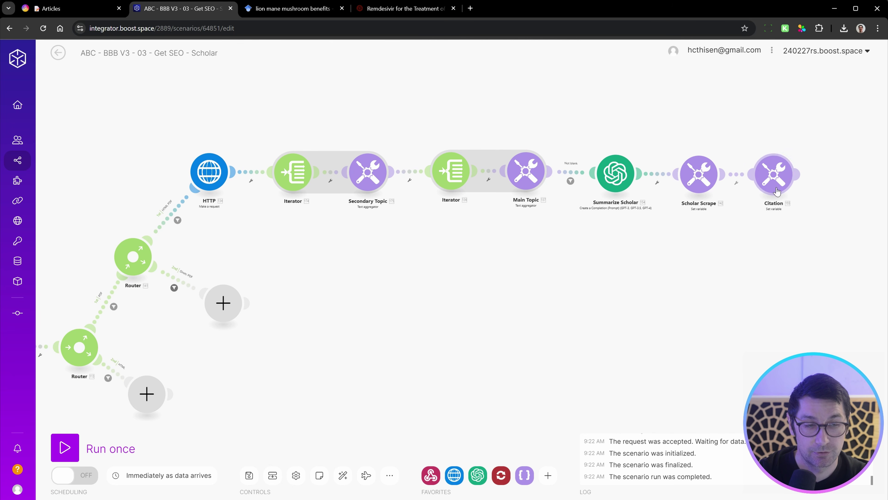
Connect the detached CloudConvert Convert a File module and its Ignore handler after the empty module on the Diretc PDF route.
{"action": "left_click_drag", "start_coordinate": [641, 322], "coordinate": [565, 303]}
{"action": "left_click_drag", "start_coordinate": [793, 170], "coordinate": [506, 279]}
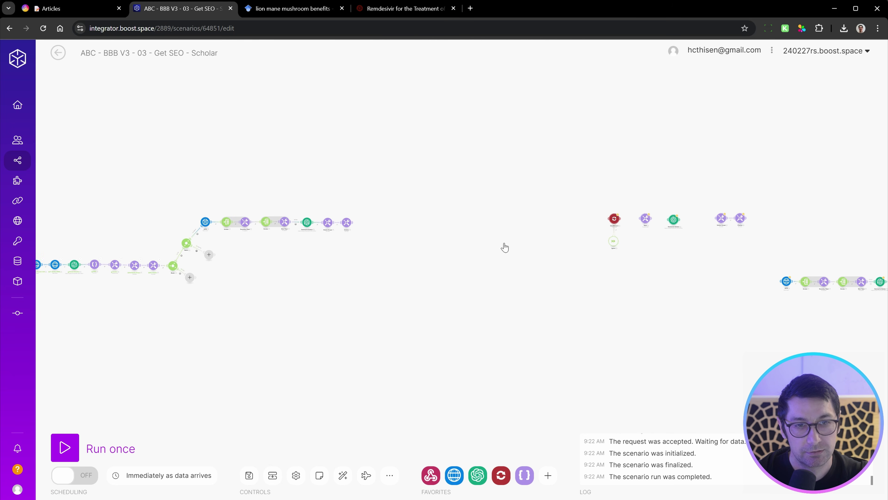
{"action": "left_click_drag", "start_coordinate": [504, 243], "coordinate": [321, 261]}
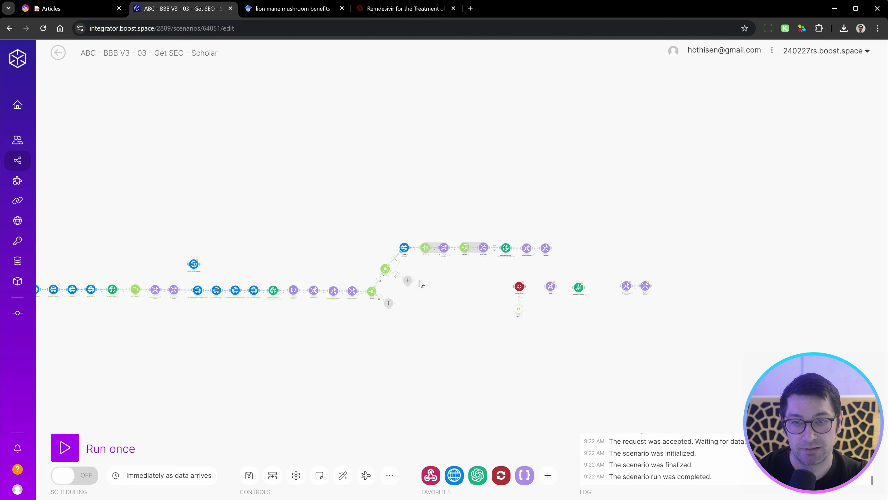
{"action": "scroll", "coordinate": [421, 284], "scroll_direction": "up", "scroll_amount": 5}
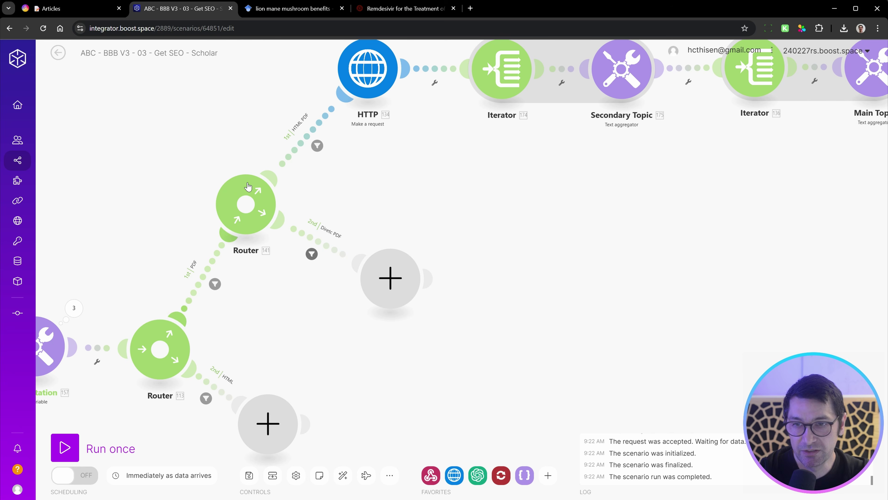
{"action": "scroll", "coordinate": [455, 252], "scroll_direction": "right", "scroll_amount": 3}
{"action": "scroll", "coordinate": [455, 252], "scroll_direction": "down", "scroll_amount": 1}
{"action": "scroll", "coordinate": [500, 309], "scroll_direction": "down", "scroll_amount": 2}
{"action": "left_click_drag", "start_coordinate": [539, 290], "coordinate": [497, 266]}
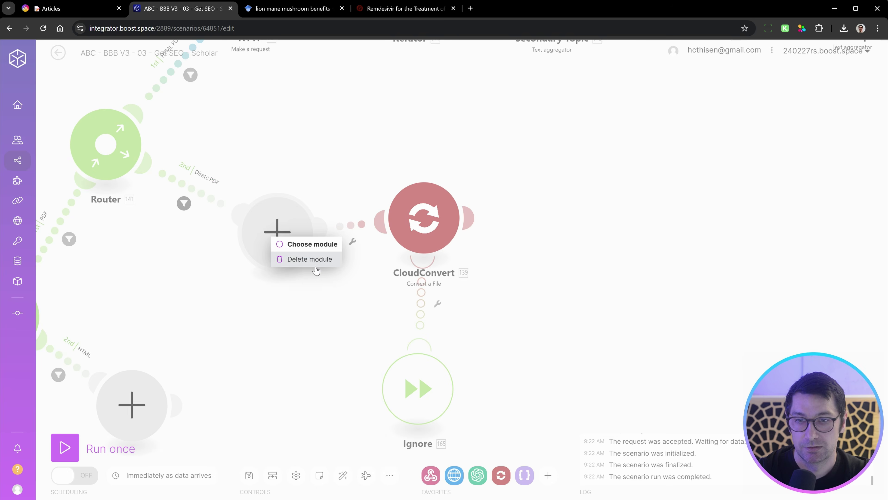
Delete the empty module on the Diretc PDF route and place CloudConvert and its Ignore handler closer to the router.
{"action": "left_click", "coordinate": [312, 262]}
{"action": "left_click_drag", "start_coordinate": [577, 268], "coordinate": [601, 289]}
{"action": "left_click_drag", "start_coordinate": [448, 239], "coordinate": [307, 228]}
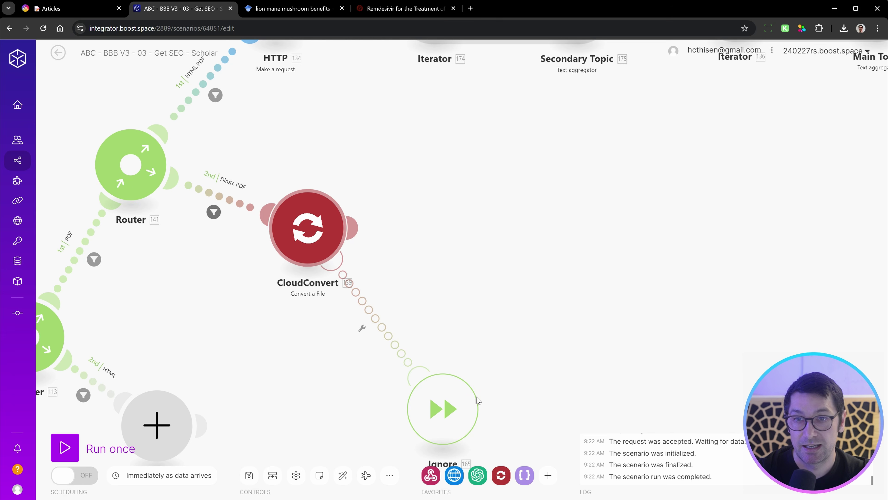
{"action": "left_click_drag", "start_coordinate": [455, 406], "coordinate": [379, 333]}
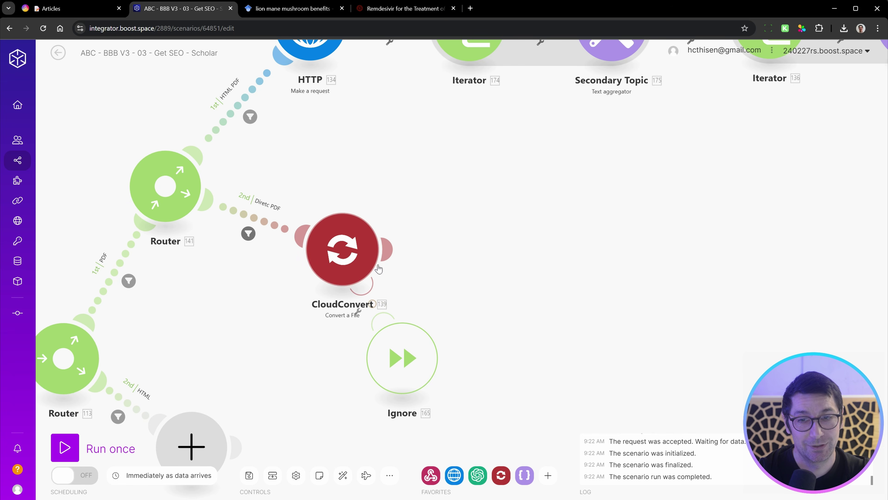
Review the CloudConvert module's URL import, input and output format, file name and export settings, and close it.
{"action": "left_click", "coordinate": [333, 253]}
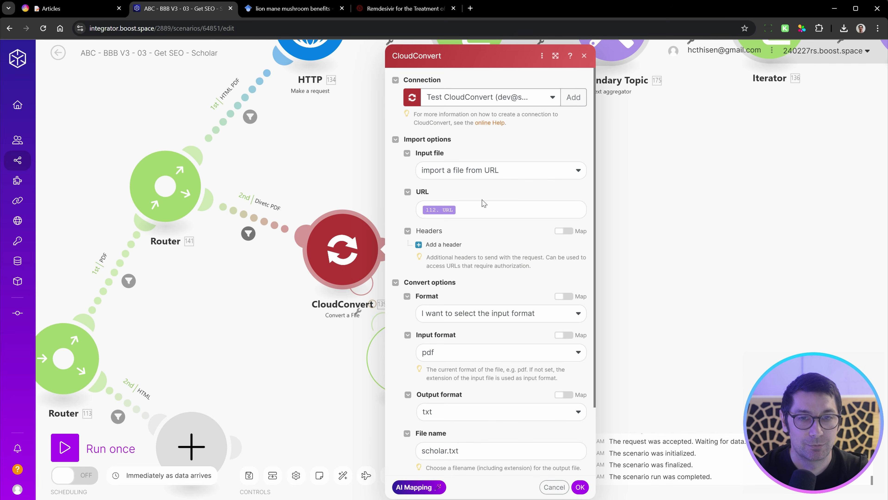
{"action": "left_click", "coordinate": [416, 210]}
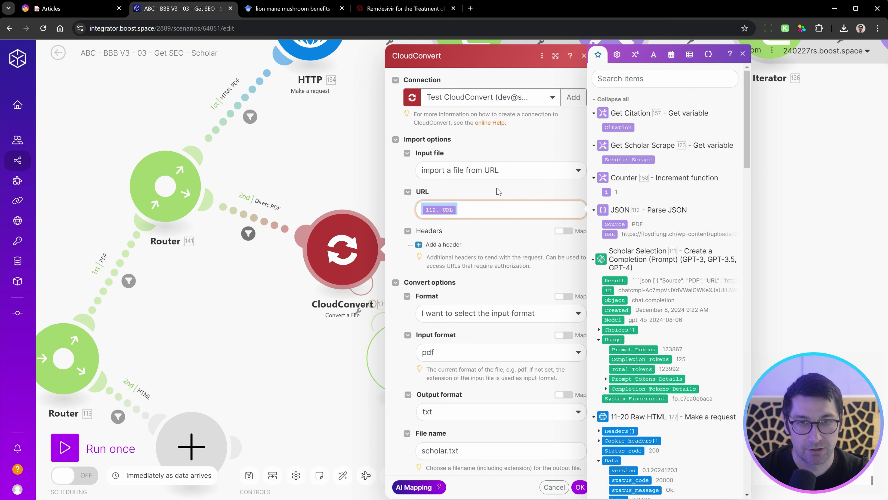
{"action": "left_click", "coordinate": [424, 171]}
{"action": "scroll", "coordinate": [516, 170], "scroll_direction": "down", "scroll_amount": 3}
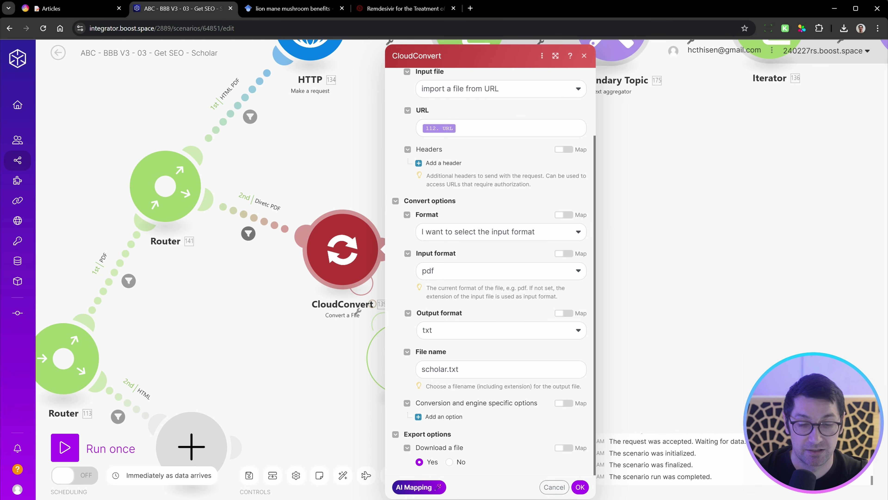
{"action": "left_click", "coordinate": [655, 345]}
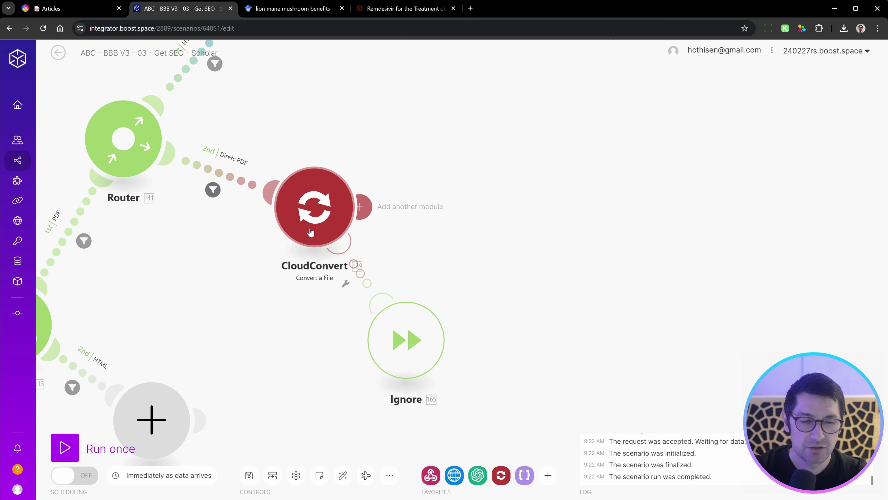
Connect the Tools Compose a string module after CloudConvert and open its settings.
{"action": "scroll", "coordinate": [293, 207], "scroll_direction": "up", "scroll_amount": 5}
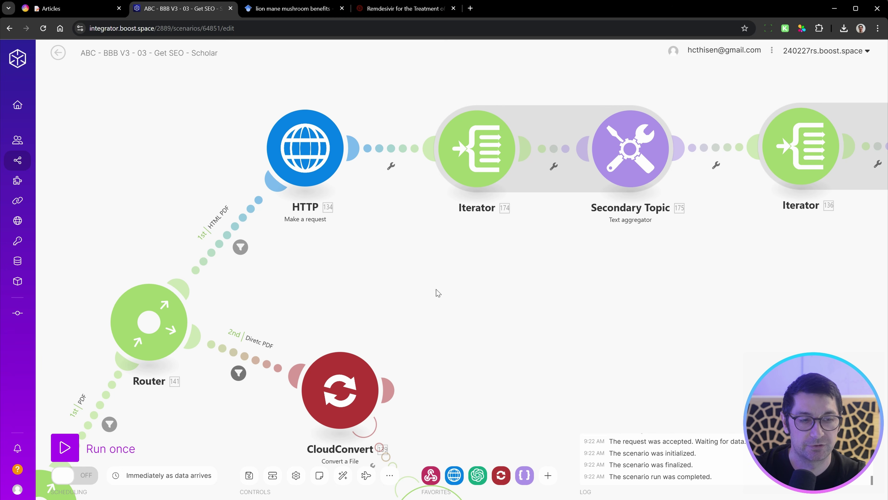
{"action": "scroll", "coordinate": [375, 154], "scroll_direction": "down", "scroll_amount": 5}
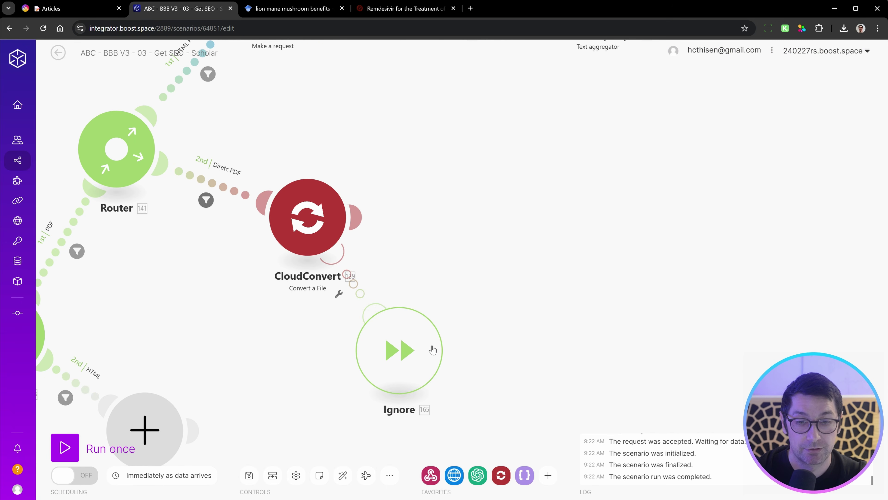
{"action": "scroll", "coordinate": [415, 350], "scroll_direction": "down", "scroll_amount": 3}
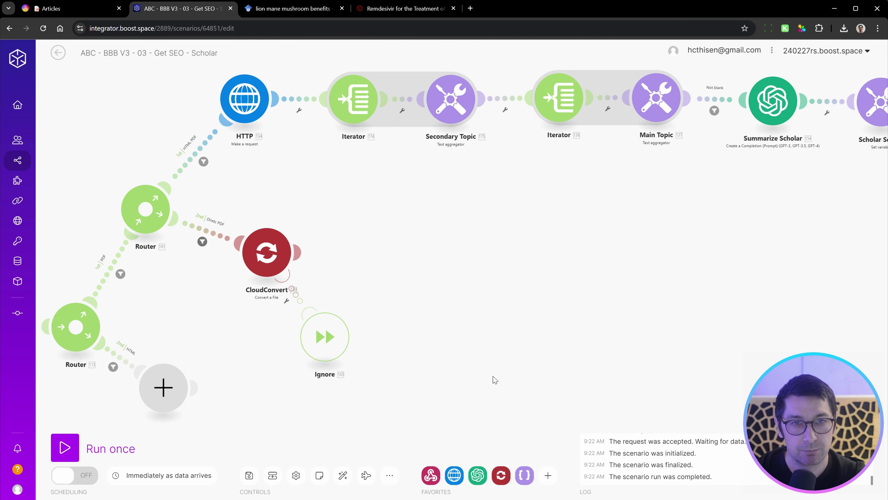
{"action": "scroll", "coordinate": [579, 278], "scroll_direction": "down", "scroll_amount": 3}
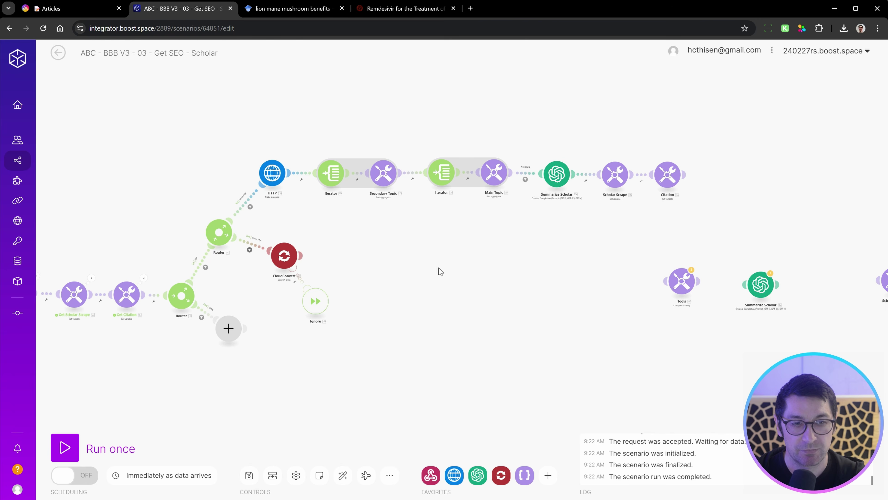
{"action": "scroll", "coordinate": [440, 271], "scroll_direction": "up", "scroll_amount": 3}
{"action": "left_click_drag", "start_coordinate": [777, 295], "coordinate": [291, 255]}
{"action": "left_click_drag", "start_coordinate": [365, 307], "coordinate": [434, 303]}
{"action": "scroll", "coordinate": [324, 291], "scroll_direction": "up", "scroll_amount": 3}
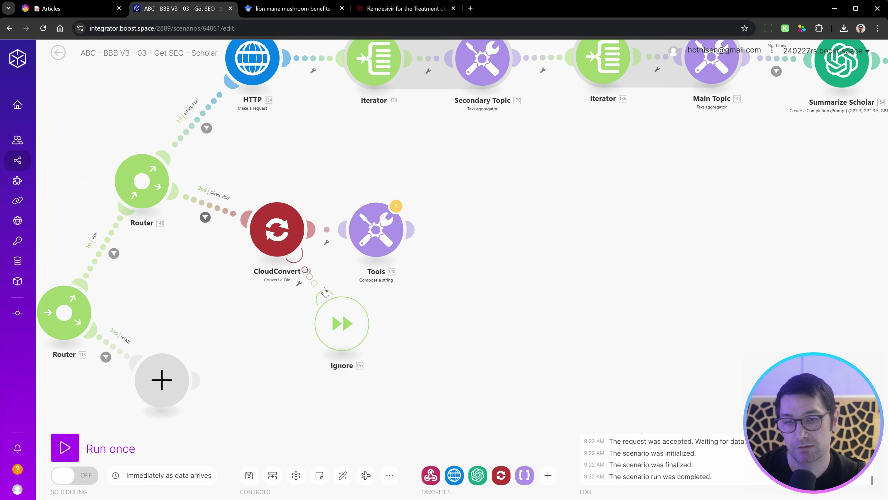
{"action": "scroll", "coordinate": [325, 291], "scroll_direction": "up", "scroll_amount": 2}
{"action": "left_click", "coordinate": [397, 201]}
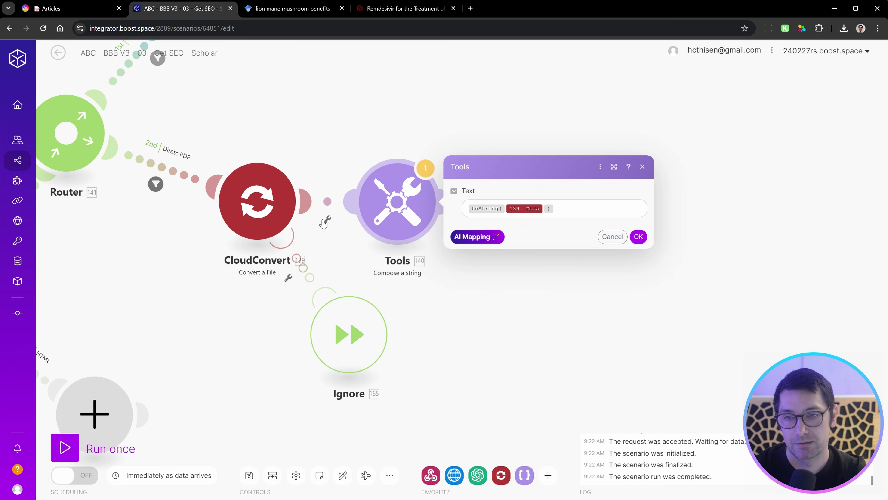
Check the CloudConvert data mapping in the Compose a string module's text and confirm its settings.
{"action": "left_click", "coordinate": [297, 206]}
{"action": "scroll", "coordinate": [454, 247], "scroll_direction": "down", "scroll_amount": 2}
{"action": "scroll", "coordinate": [454, 249], "scroll_direction": "down", "scroll_amount": 1}
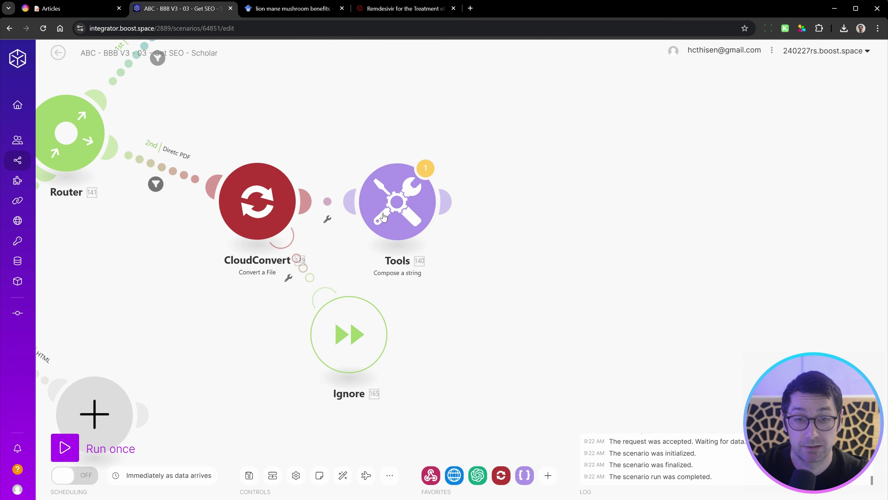
{"action": "left_click", "coordinate": [409, 205]}
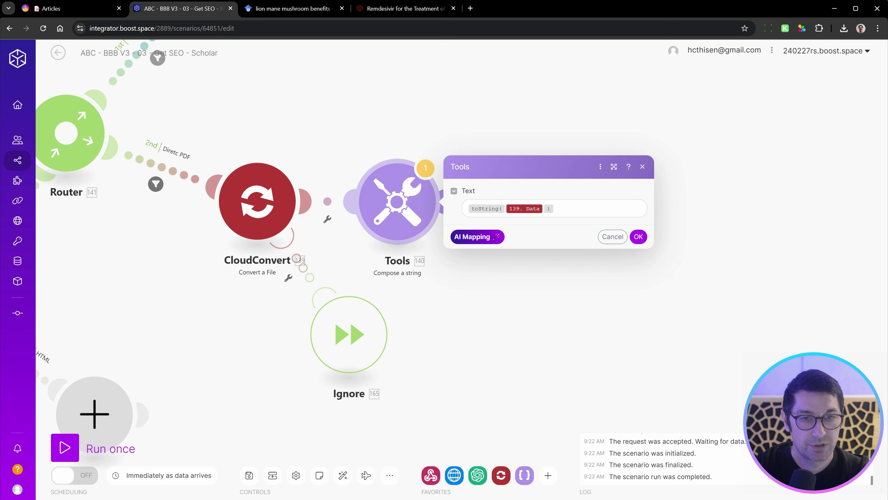
{"action": "left_click", "coordinate": [574, 209]}
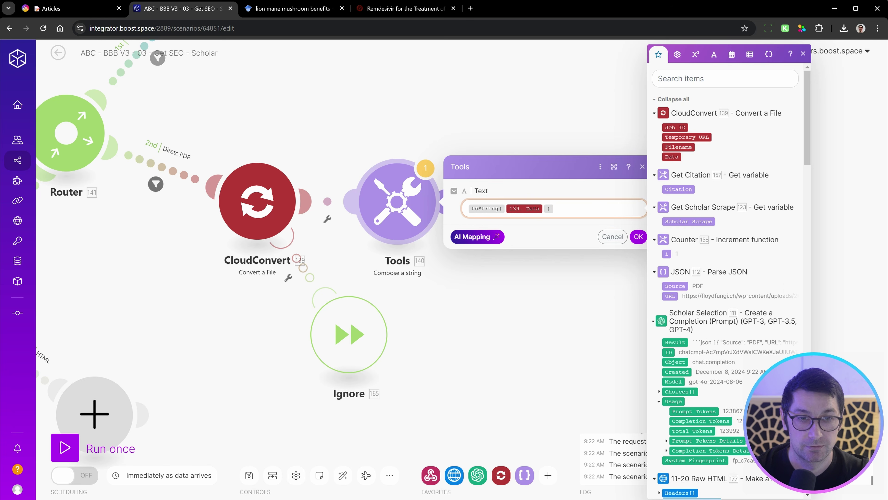
{"action": "left_click", "coordinate": [638, 238]}
Compare the CloudConvert and Tools pair with the HTML PDF route's HTTP to Main Topic modules by selecting each group.
{"action": "left_click_drag", "start_coordinate": [587, 241], "coordinate": [442, 326]}
{"action": "mouse_move", "coordinate": [390, 204]}
{"action": "left_mouse_down"}
{"action": "mouse_move", "coordinate": [171, 329]}
{"action": "mouse_move", "coordinate": [71, 336]}
{"action": "left_mouse_up"}
{"action": "scroll", "coordinate": [433, 258], "scroll_direction": "down", "scroll_amount": 2}
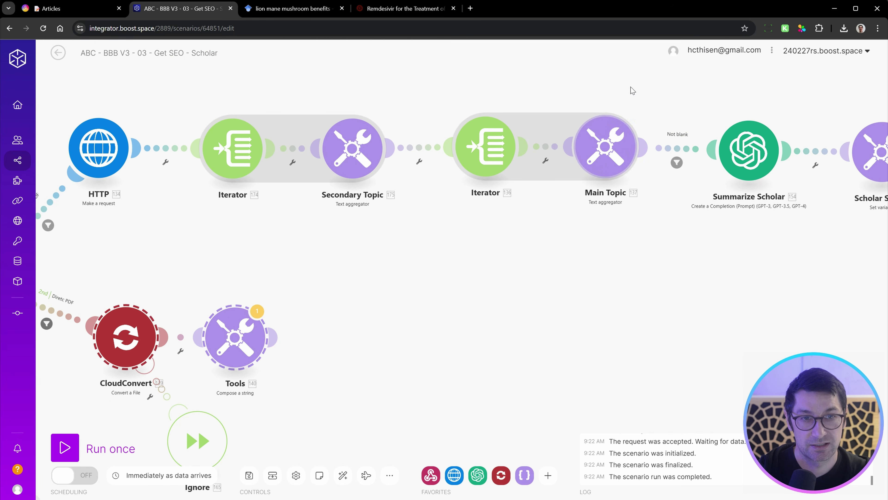
{"action": "left_click_drag", "start_coordinate": [641, 81], "coordinate": [67, 231]}
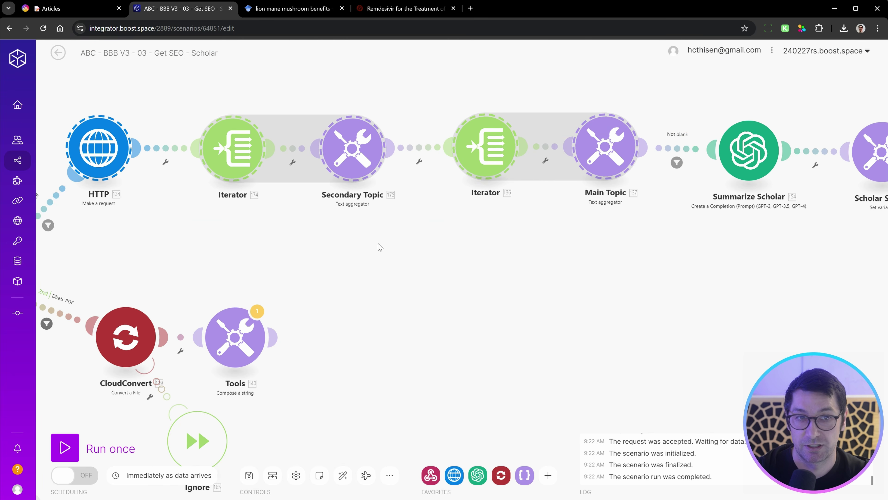
{"action": "left_click_drag", "start_coordinate": [389, 283], "coordinate": [449, 230]}
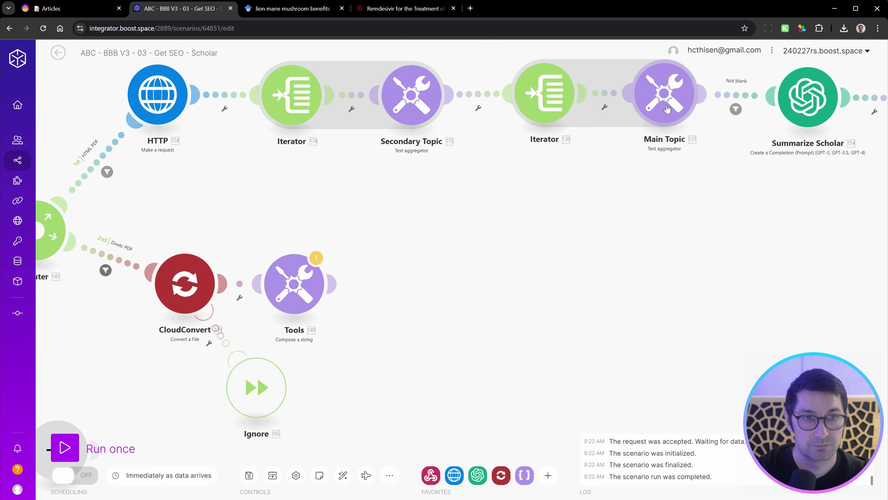
Connect a Summarize Scholar module after the Tools module on the Diretc PDF route and check its Not blank filter.
{"action": "left_click_drag", "start_coordinate": [493, 257], "coordinate": [464, 245]}
{"action": "scroll", "coordinate": [642, 264], "scroll_direction": "down", "scroll_amount": 2}
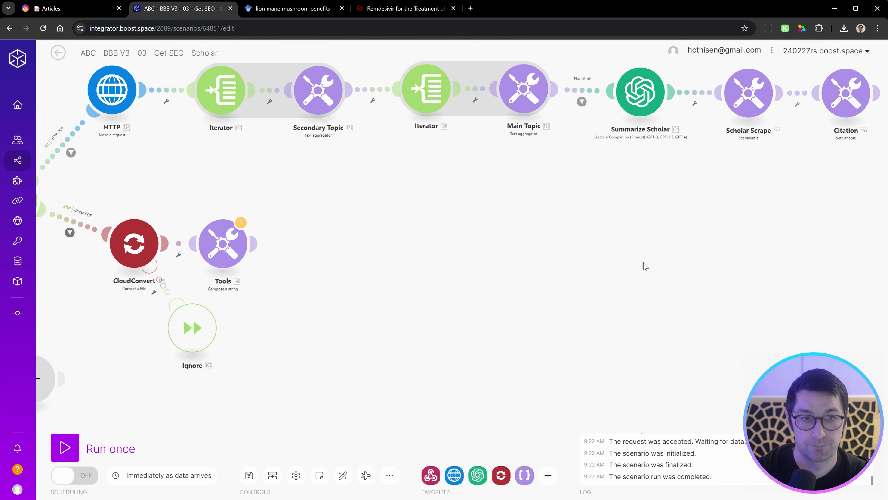
{"action": "scroll", "coordinate": [565, 246], "scroll_direction": "down", "scroll_amount": 2}
{"action": "left_click_drag", "start_coordinate": [771, 255], "coordinate": [327, 219]}
{"action": "scroll", "coordinate": [313, 214], "scroll_direction": "up", "scroll_amount": 3}
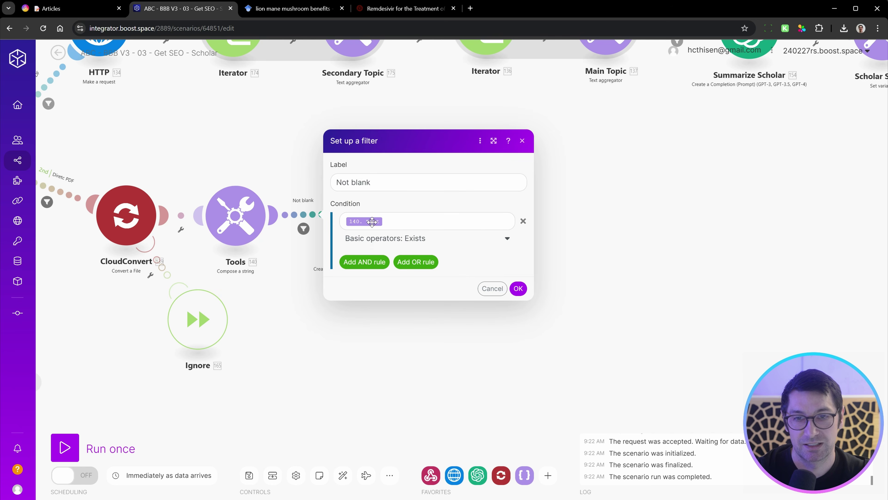
{"action": "left_click", "coordinate": [258, 189]}
Connect the detached Scholar Scrape and Citation set variable modules after Summarize Scholar on the Diretc PDF route.
{"action": "scroll", "coordinate": [398, 284], "scroll_direction": "down", "scroll_amount": 3}
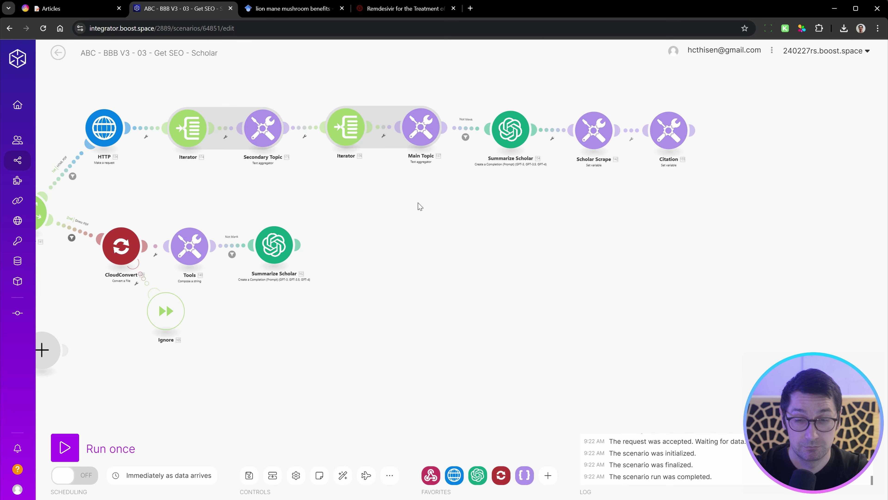
{"action": "scroll", "coordinate": [420, 206], "scroll_direction": "down", "scroll_amount": 3}
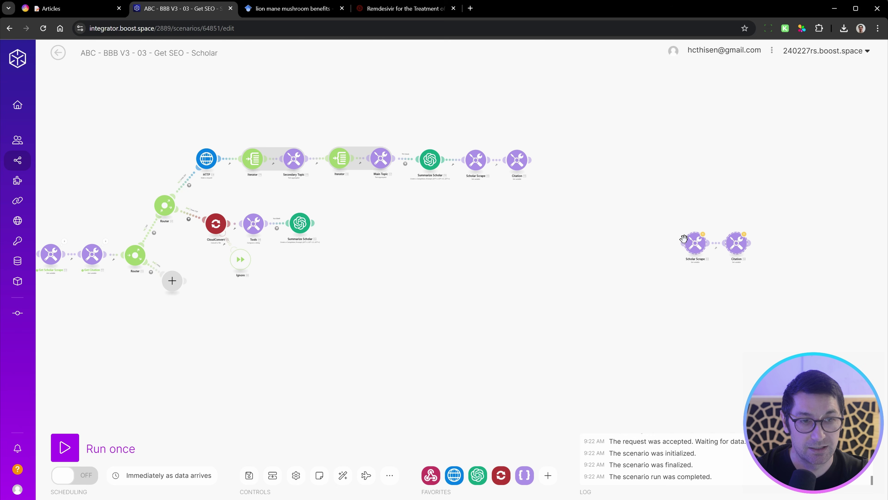
{"action": "left_click_drag", "start_coordinate": [694, 247], "coordinate": [368, 239]}
{"action": "scroll", "coordinate": [302, 233], "scroll_direction": "up", "scroll_amount": 3}
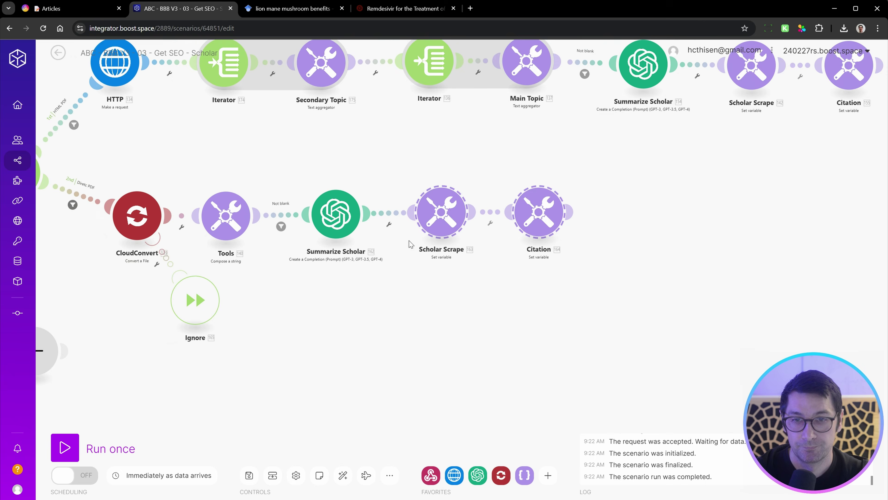
{"action": "left_click", "coordinate": [469, 104]}
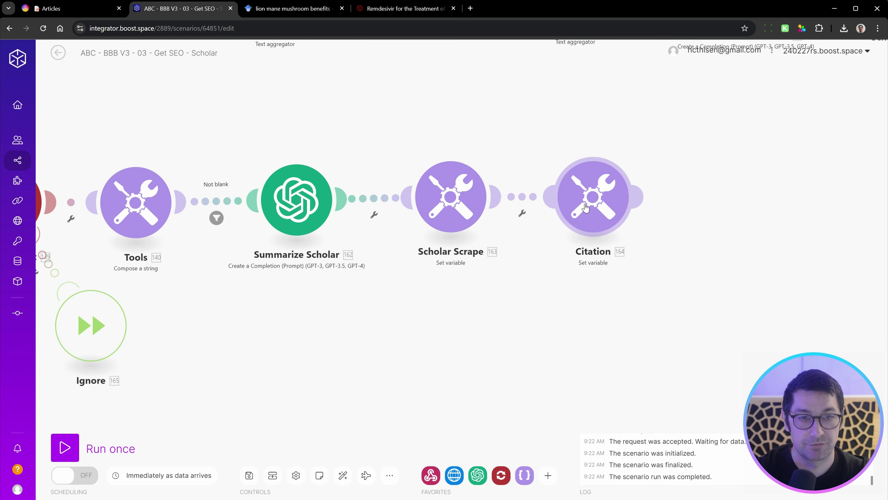
Bring over the detached chain from HTTP to the Scholar text aggregator and connect it after the HTML route's empty module.
{"action": "left_click_drag", "start_coordinate": [682, 245], "coordinate": [587, 286]}
{"action": "scroll", "coordinate": [525, 304], "scroll_direction": "down", "scroll_amount": 3}
{"action": "scroll", "coordinate": [561, 250], "scroll_direction": "down", "scroll_amount": 5}
{"action": "left_click_drag", "start_coordinate": [616, 248], "coordinate": [198, 137]}
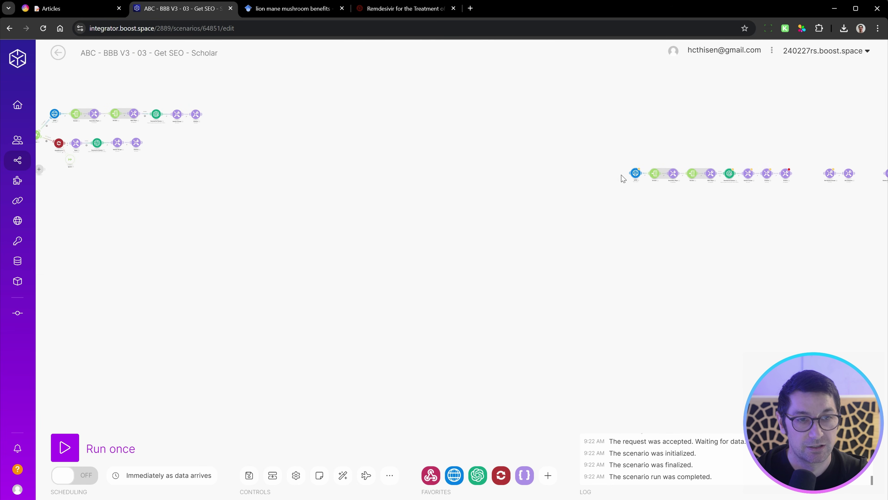
{"action": "left_click_drag", "start_coordinate": [636, 175], "coordinate": [592, 268]}
{"action": "scroll", "coordinate": [598, 213], "scroll_direction": "up", "scroll_amount": 5}
{"action": "left_click_drag", "start_coordinate": [659, 376], "coordinate": [244, 278]}
{"action": "scroll", "coordinate": [244, 278], "scroll_direction": "up", "scroll_amount": 1}
{"action": "scroll", "coordinate": [290, 293], "scroll_direction": "up", "scroll_amount": 2}
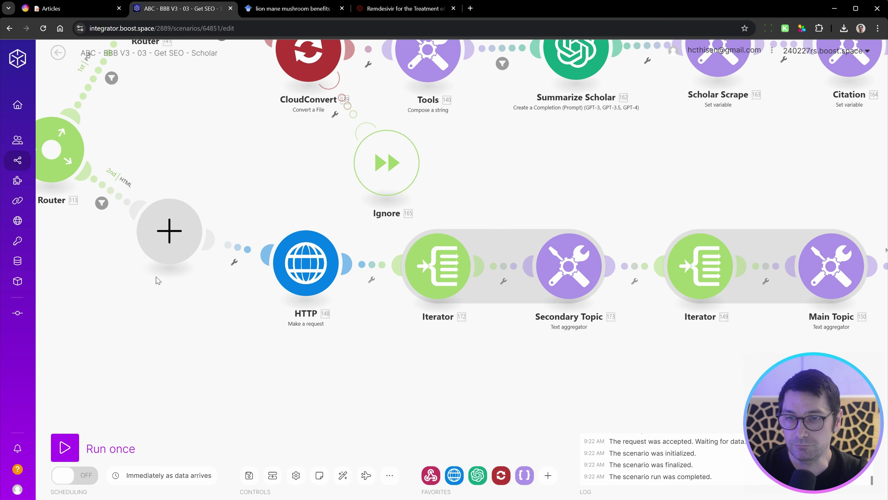
Delete the empty module on the HTML route and place the HTTP chain lower, beneath the Diretc PDF route.
{"action": "right_click", "coordinate": [168, 232]}
{"action": "left_click", "coordinate": [196, 250]}
{"action": "scroll", "coordinate": [367, 347], "scroll_direction": "down", "scroll_amount": 3}
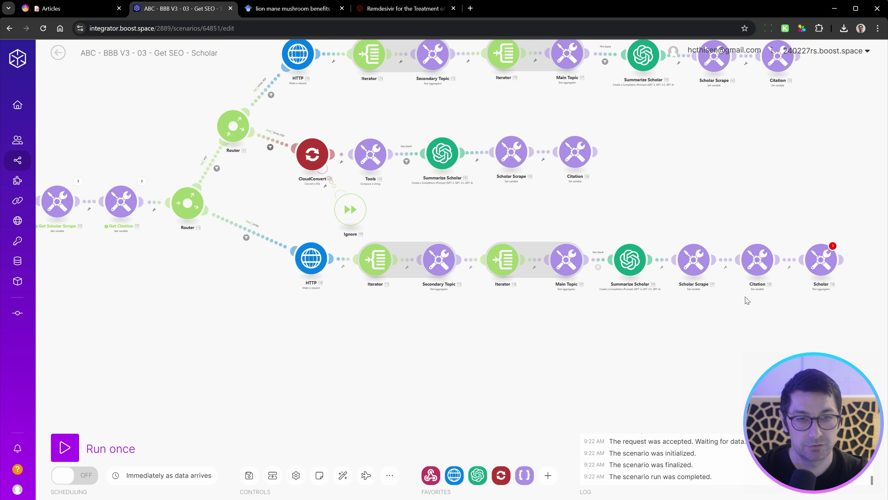
{"action": "left_click_drag", "start_coordinate": [320, 264], "coordinate": [277, 302]}
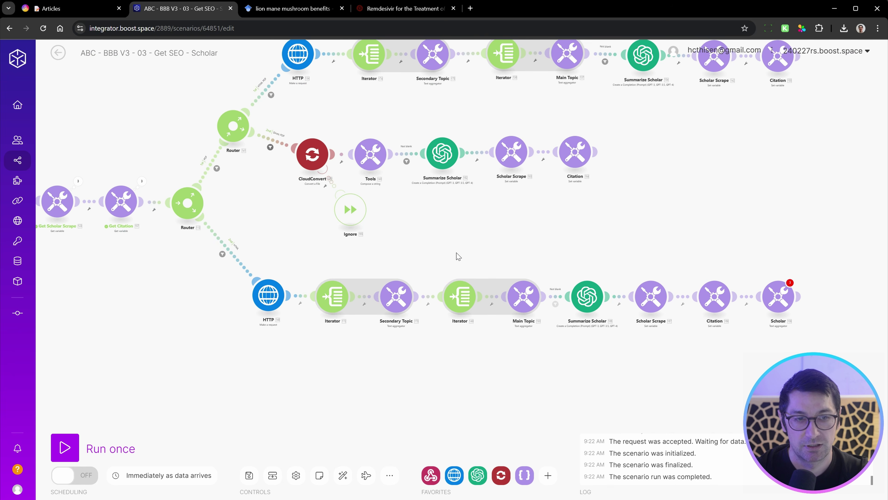
Review the HTML PDF route's filter condition and examine the modules along both PDF routes.
{"action": "left_click_drag", "start_coordinate": [458, 256], "coordinate": [501, 274]}
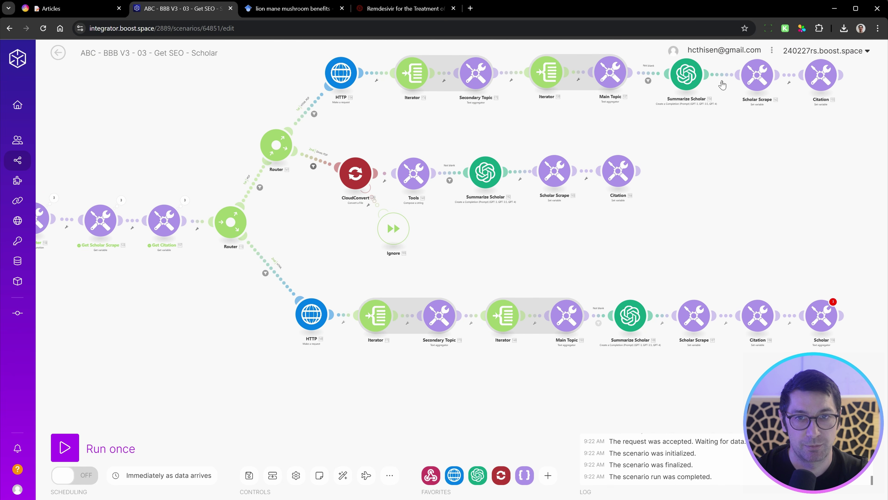
{"action": "scroll", "coordinate": [286, 130], "scroll_direction": "up", "scroll_amount": 3}
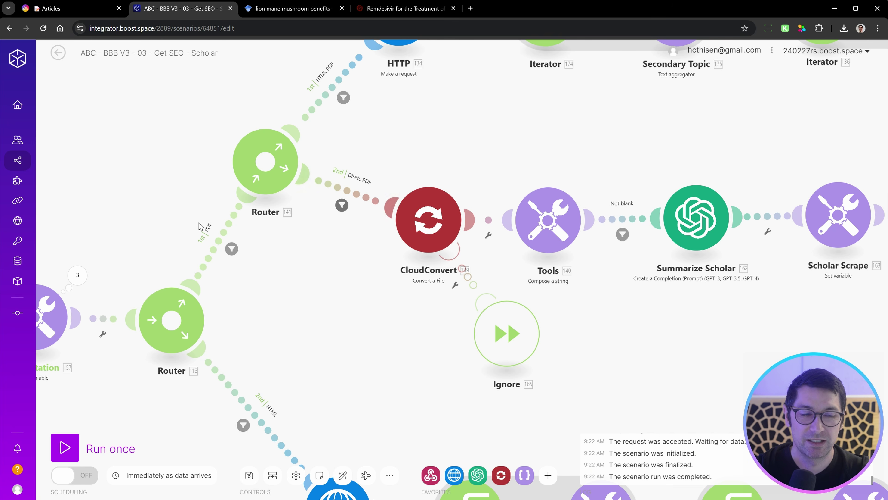
{"action": "left_click_drag", "start_coordinate": [412, 171], "coordinate": [416, 240]}
{"action": "left_click", "coordinate": [344, 166]}
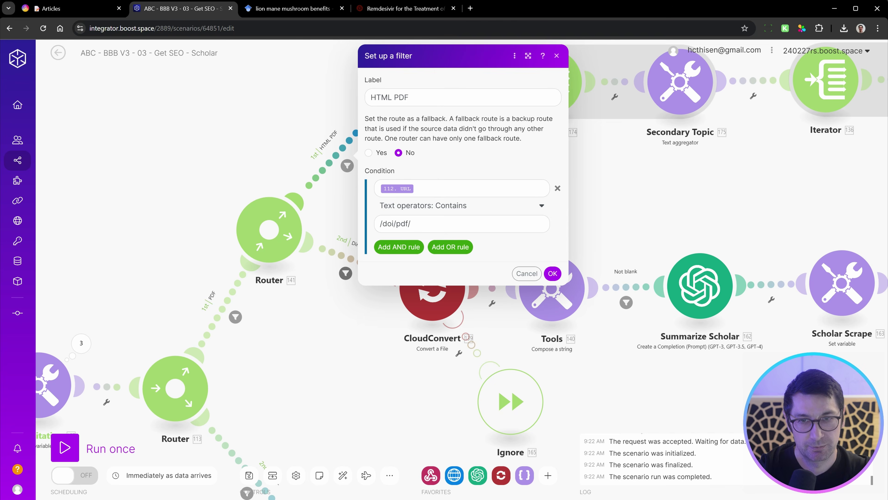
{"action": "left_click", "coordinate": [265, 105]}
{"action": "left_click_drag", "start_coordinate": [399, 179], "coordinate": [354, 204]}
{"action": "left_click_drag", "start_coordinate": [596, 248], "coordinate": [378, 271]}
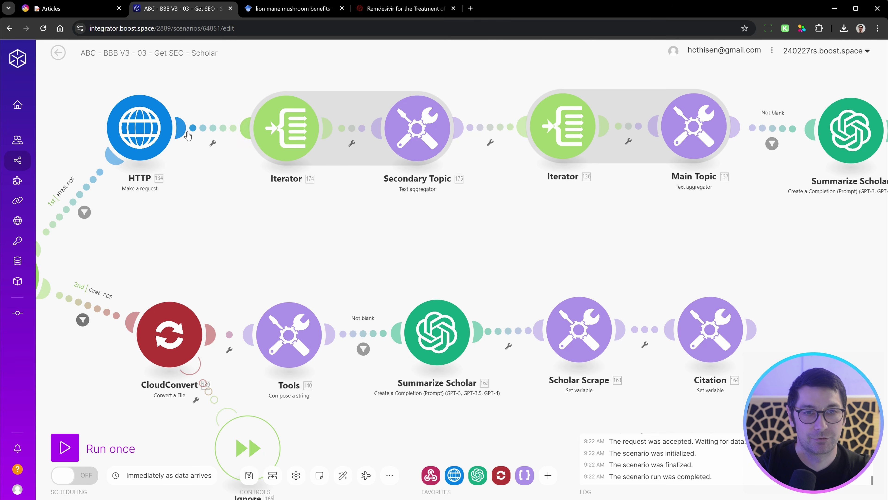
{"action": "scroll", "coordinate": [507, 251], "scroll_direction": "down", "scroll_amount": 3}
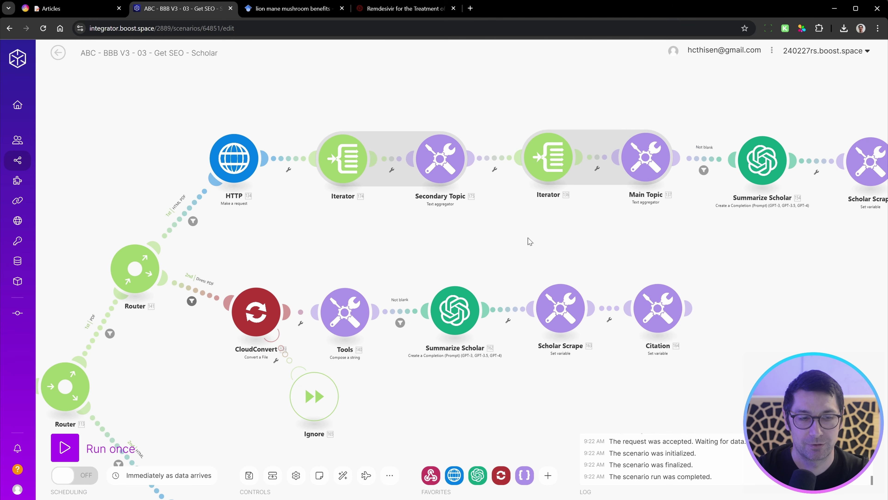
Review the HTML route's filter and its HTTP module's URL, headers and request content, and close the settings.
{"action": "scroll", "coordinate": [455, 228], "scroll_direction": "down", "scroll_amount": 7}
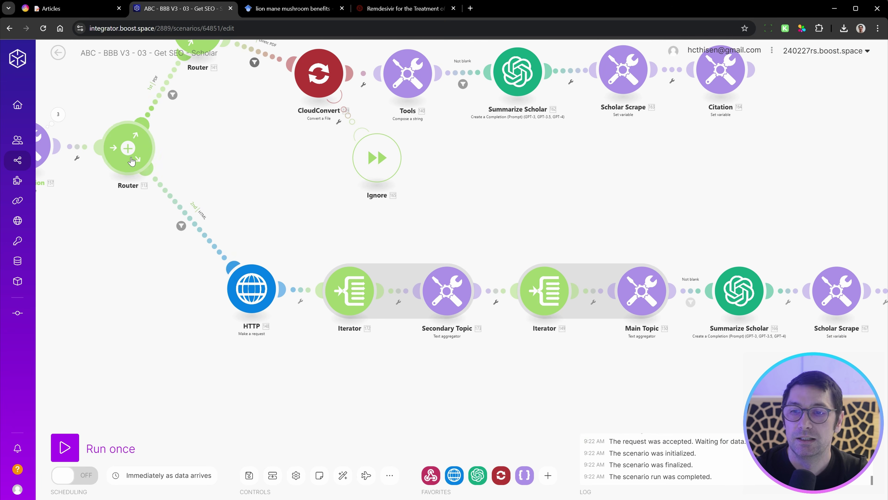
{"action": "left_click", "coordinate": [201, 241]}
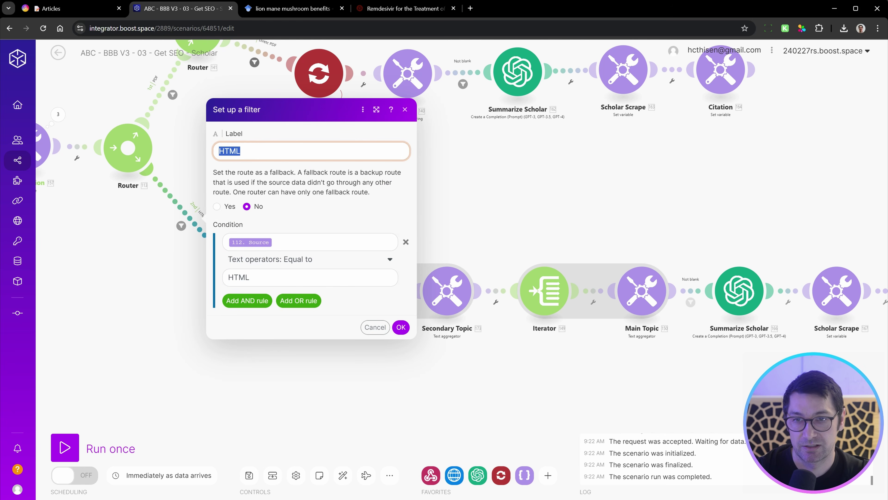
{"action": "left_click", "coordinate": [69, 306]}
{"action": "left_click", "coordinate": [249, 299]}
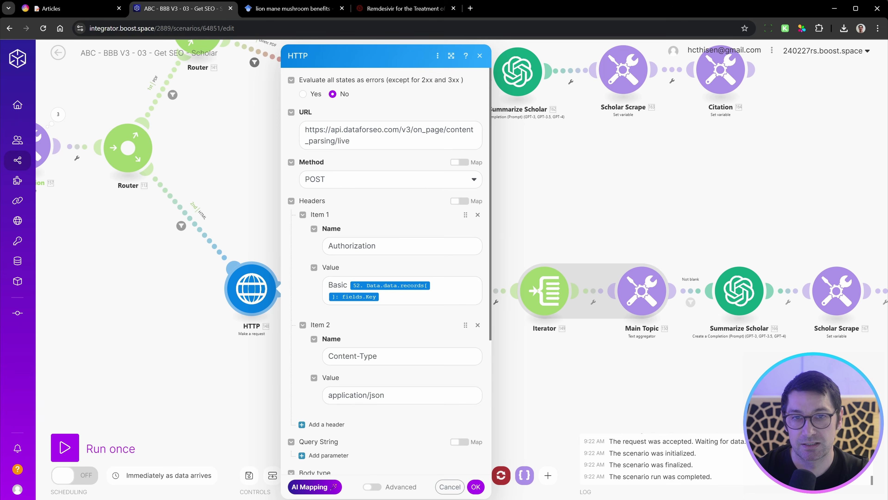
{"action": "left_click", "coordinate": [385, 135]}
{"action": "scroll", "coordinate": [363, 280], "scroll_direction": "down", "scroll_amount": 5}
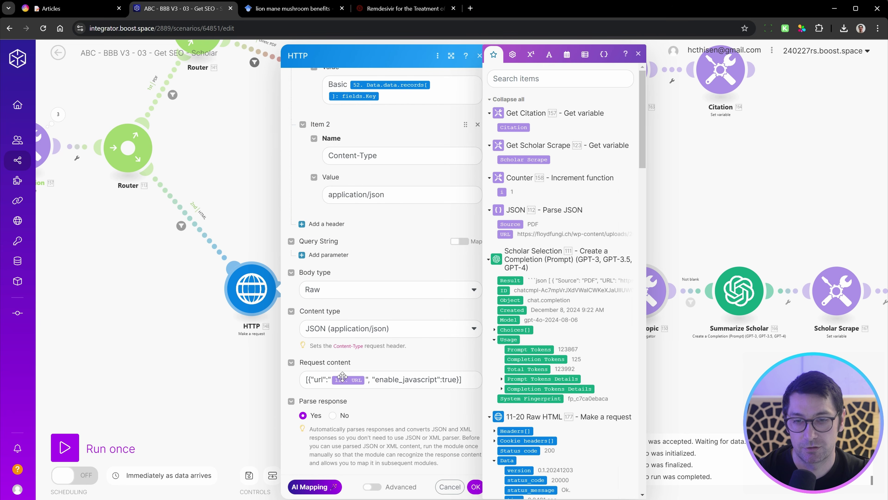
{"action": "left_click", "coordinate": [258, 208]}
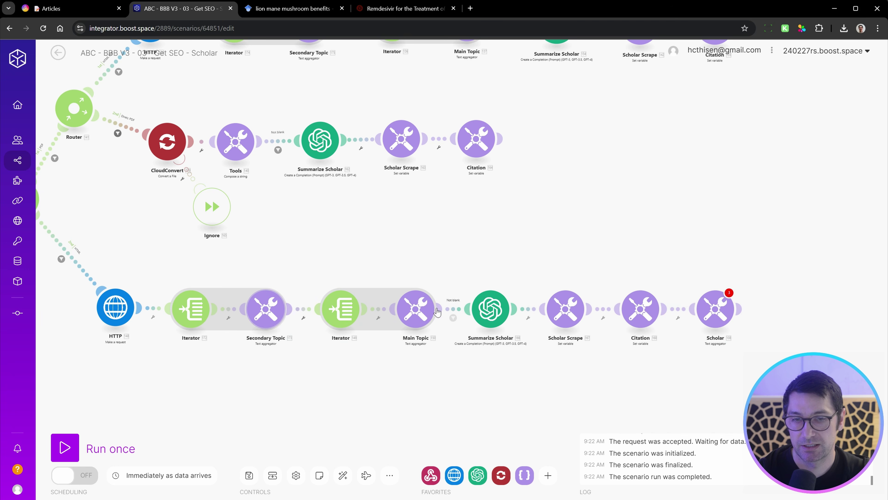
Compare the Summarize Scholar, Scholar Scrape and Citation modules on the Diretc PDF route with those on the HTML route.
{"action": "scroll", "coordinate": [491, 307], "scroll_direction": "up", "scroll_amount": 4}
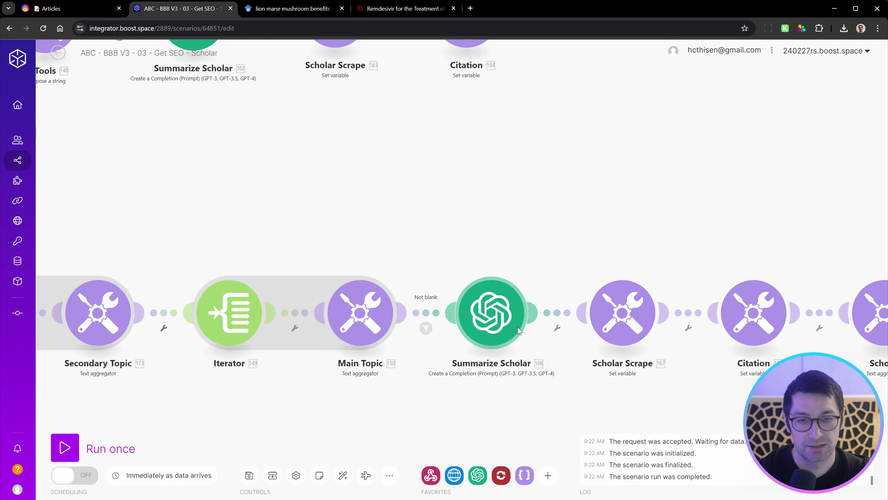
{"action": "left_click_drag", "start_coordinate": [560, 188], "coordinate": [305, 96]}
{"action": "scroll", "coordinate": [562, 249], "scroll_direction": "down", "scroll_amount": 3}
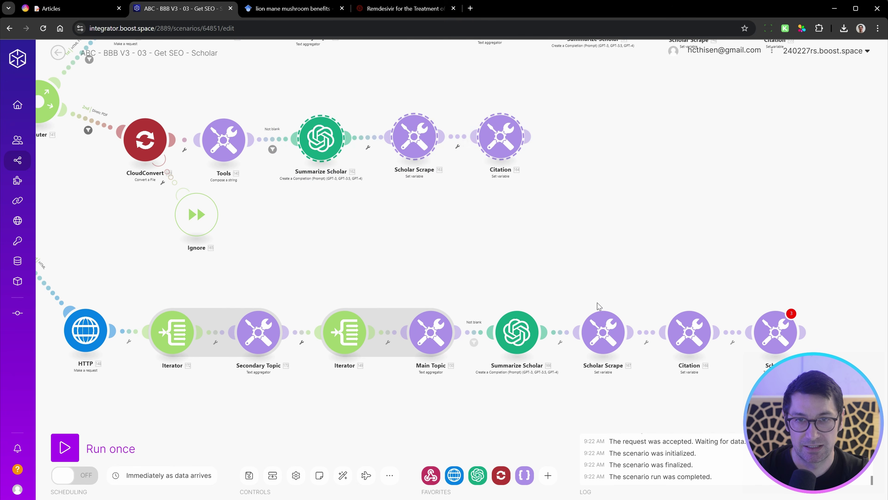
{"action": "left_click_drag", "start_coordinate": [624, 308], "coordinate": [518, 279]}
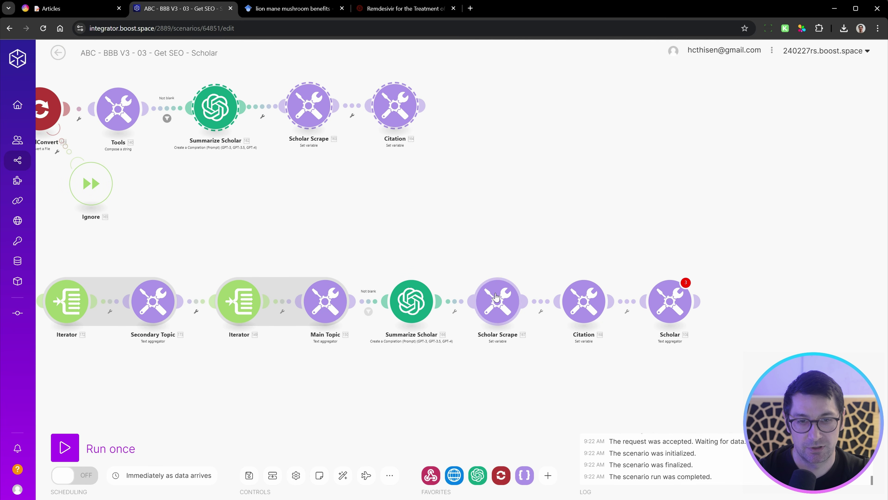
{"action": "left_click_drag", "start_coordinate": [558, 374], "coordinate": [594, 386]}
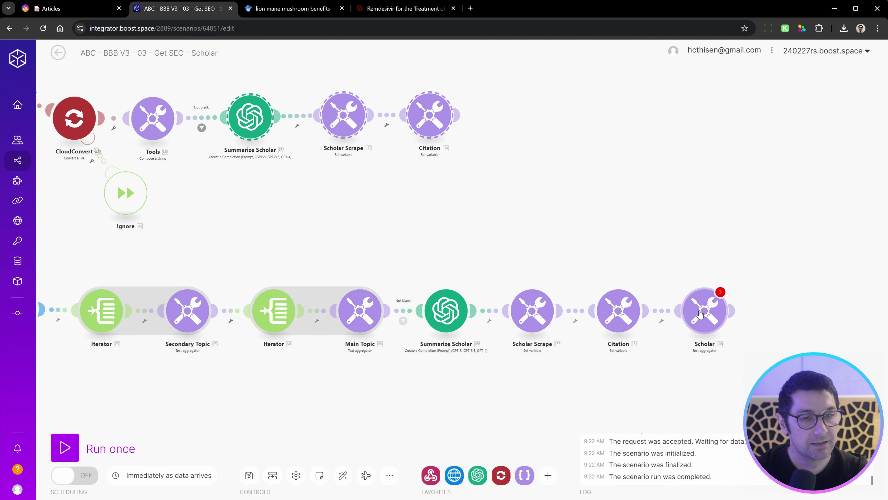
Trace the flow back before the routers and highlight the Parse JSON module.
{"action": "scroll", "coordinate": [609, 239], "scroll_direction": "down", "scroll_amount": 2}
{"action": "left_click_drag", "start_coordinate": [316, 334], "coordinate": [585, 315]}
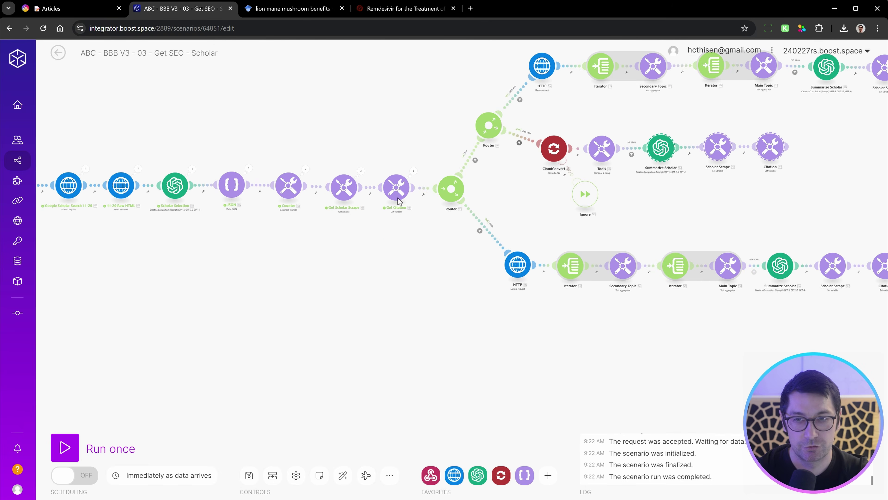
{"action": "scroll", "coordinate": [228, 178], "scroll_direction": "up", "scroll_amount": 3}
{"action": "left_click_drag", "start_coordinate": [299, 104], "coordinate": [175, 274]}
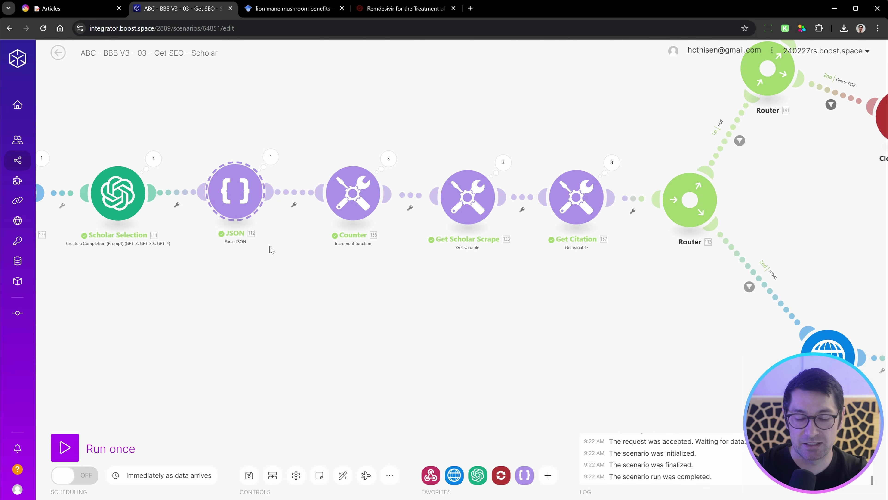
Set the Scholar text aggregator's source module to JSON - Parse JSON [112] and save its settings.
{"action": "scroll", "coordinate": [271, 250], "scroll_direction": "down", "scroll_amount": 5}
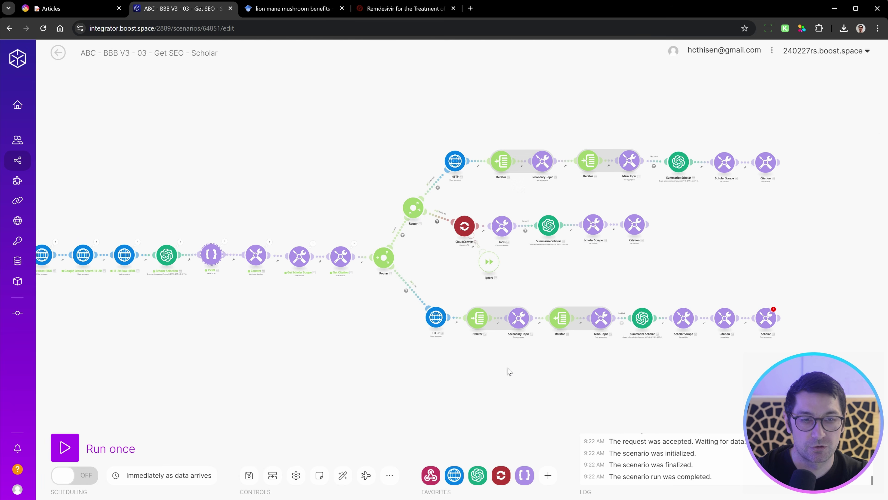
{"action": "left_click", "coordinate": [728, 320]}
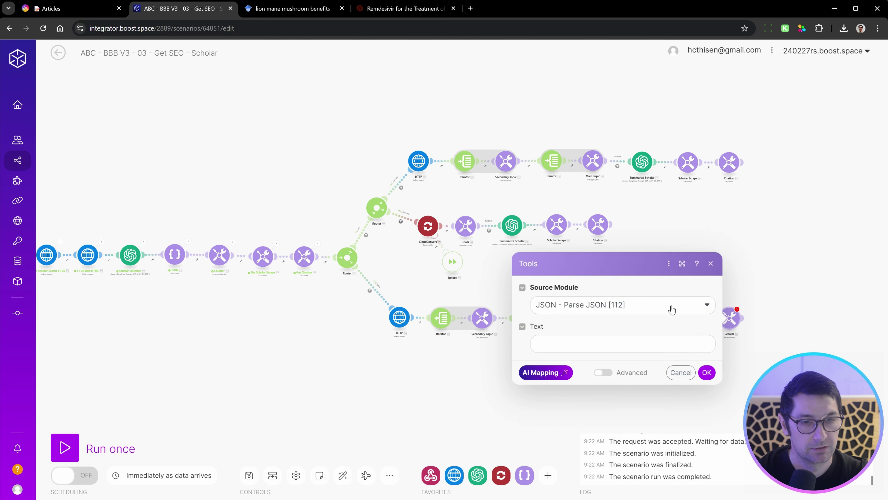
{"action": "left_click_drag", "start_coordinate": [214, 297], "coordinate": [308, 295]}
{"action": "scroll", "coordinate": [264, 272], "scroll_direction": "up", "scroll_amount": 5}
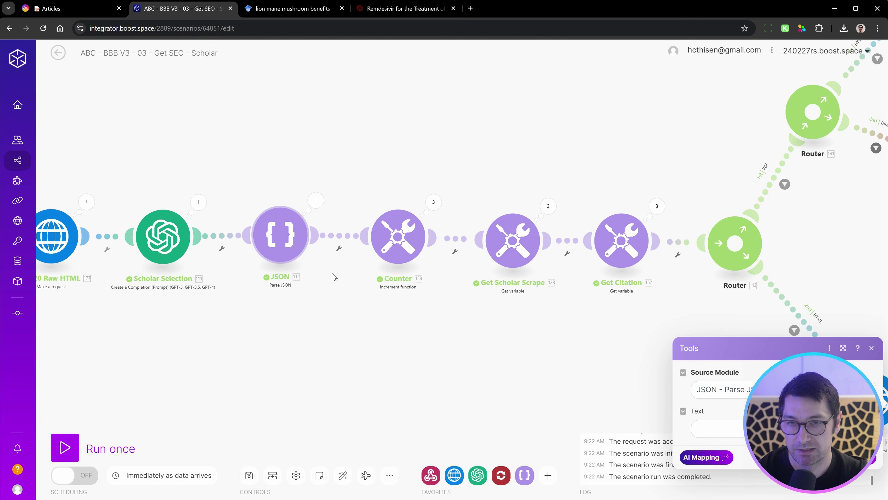
{"action": "left_click_drag", "start_coordinate": [426, 342], "coordinate": [135, 232]}
{"action": "scroll", "coordinate": [269, 259], "scroll_direction": "down", "scroll_amount": 4}
{"action": "left_click", "coordinate": [817, 329]}
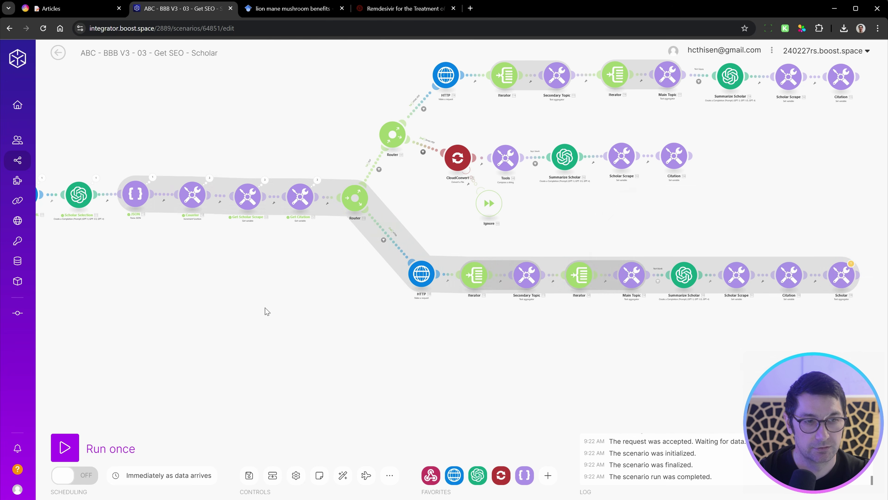
Examine which modules the Scholar aggregator spans, from Parse JSON along the HTML route, compared with both PDF routes.
{"action": "left_click_drag", "start_coordinate": [187, 298], "coordinate": [130, 308]}
{"action": "scroll", "coordinate": [592, 311], "scroll_direction": "down", "scroll_amount": 3}
{"action": "left_click_drag", "start_coordinate": [792, 125], "coordinate": [448, 275]}
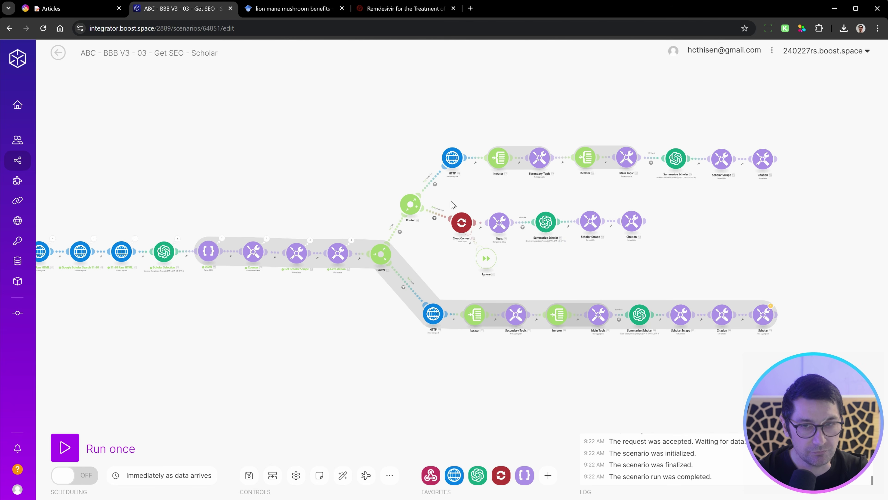
{"action": "left_click_drag", "start_coordinate": [519, 309], "coordinate": [490, 306]}
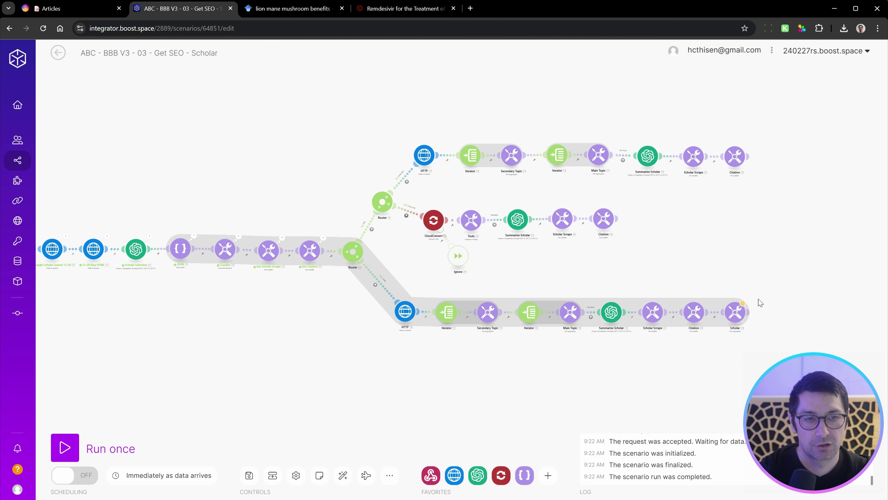
{"action": "scroll", "coordinate": [760, 303], "scroll_direction": "up", "scroll_amount": 3}
{"action": "left_click_drag", "start_coordinate": [772, 266], "coordinate": [711, 345]}
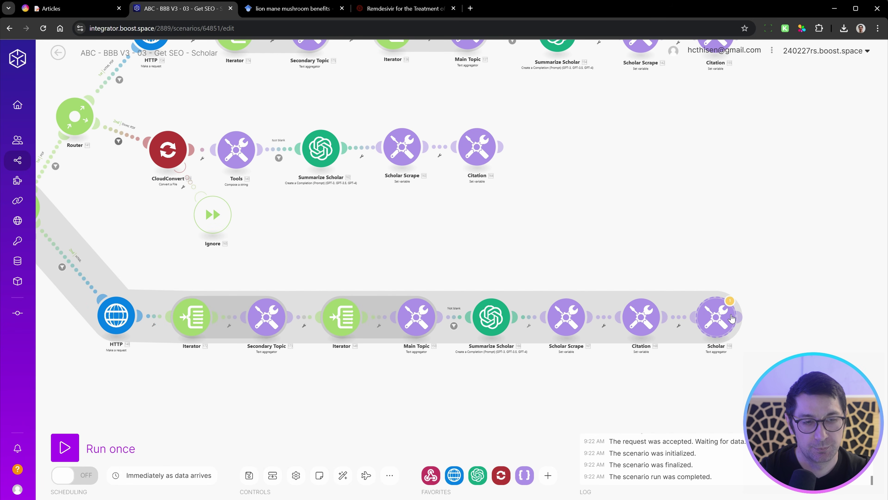
{"action": "scroll", "coordinate": [732, 318], "scroll_direction": "down", "scroll_amount": 3}
{"action": "scroll", "coordinate": [503, 344], "scroll_direction": "up", "scroll_amount": 5}
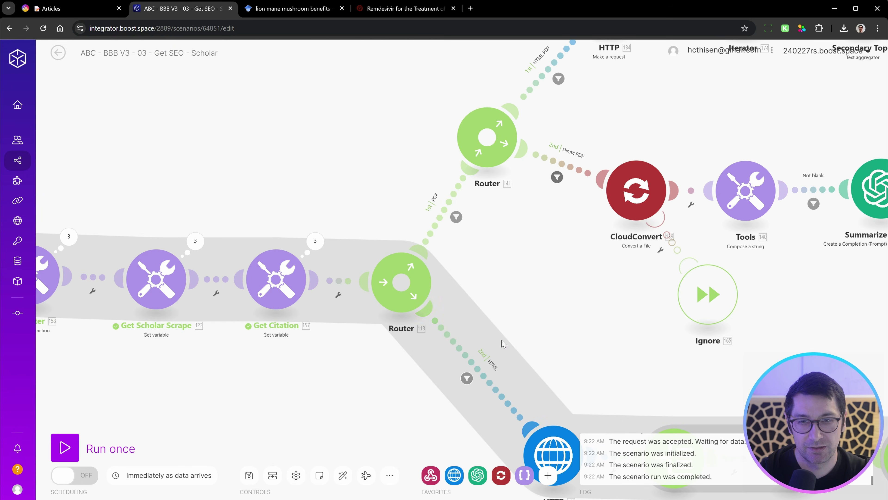
{"action": "left_click_drag", "start_coordinate": [512, 304], "coordinate": [464, 306]}
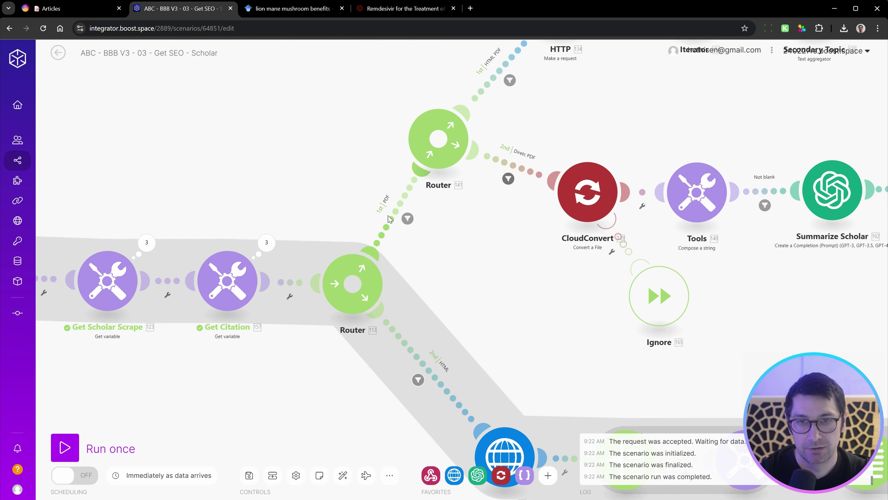
{"action": "left_click", "coordinate": [405, 214]}
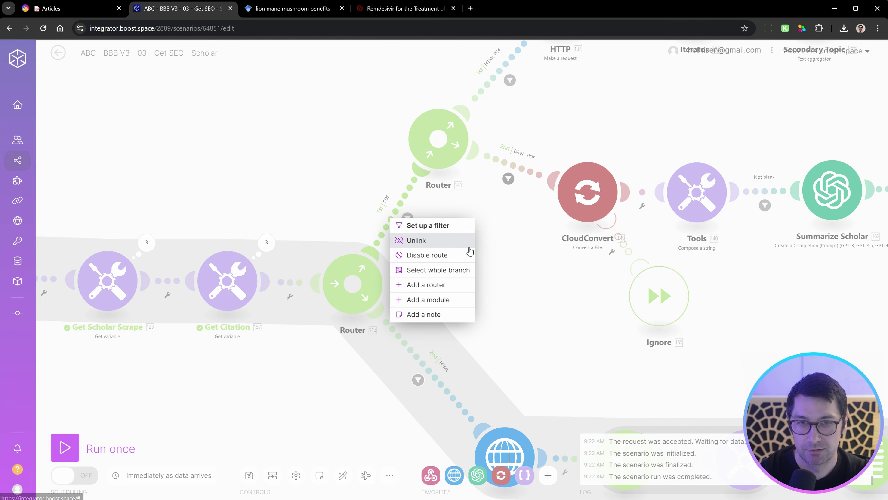
{"action": "left_click", "coordinate": [529, 274]}
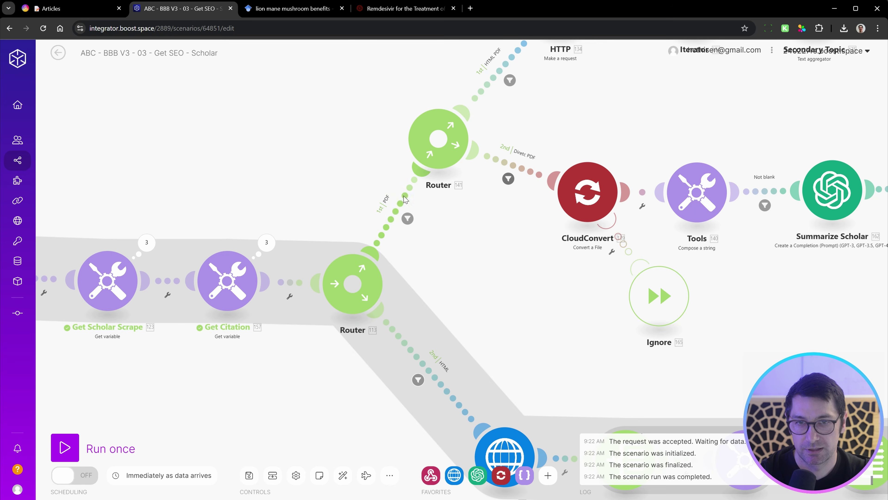
{"action": "right_click", "coordinate": [404, 199]}
{"action": "left_click", "coordinate": [361, 284]}
{"action": "left_click", "coordinate": [362, 284]}
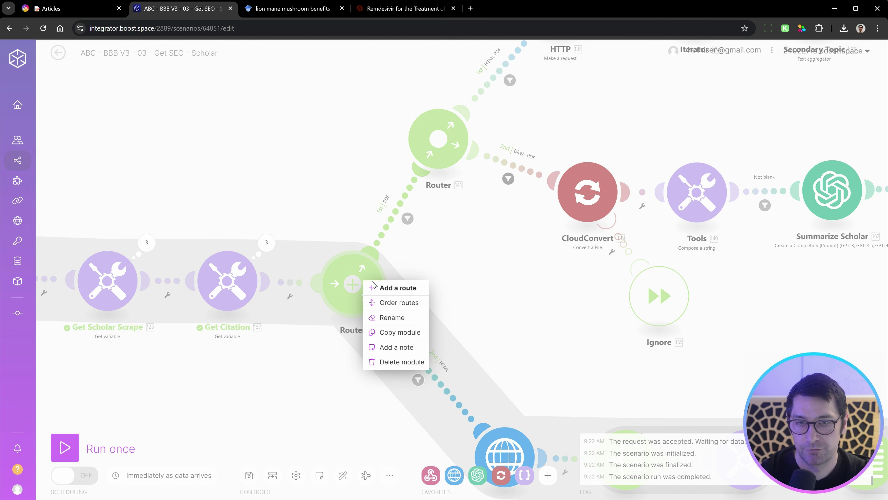
{"action": "left_click_drag", "start_coordinate": [505, 289], "coordinate": [497, 275]}
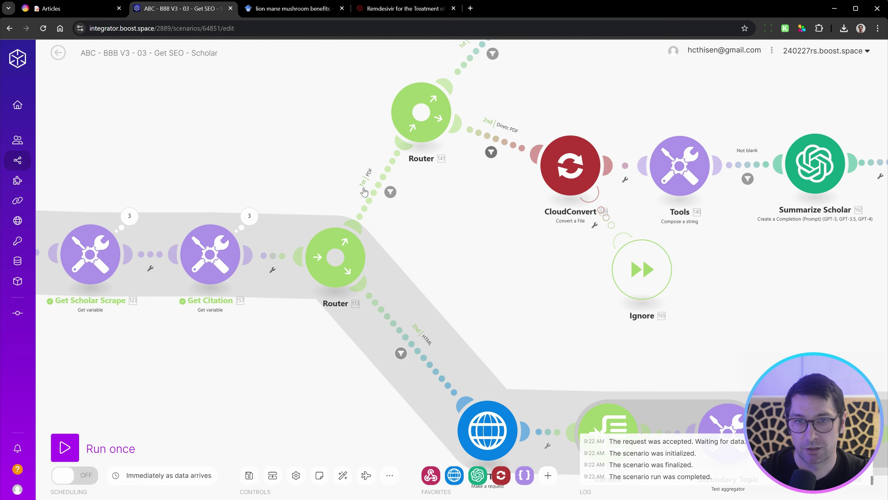
Check the first router's PDF and HTML route order and trace the HTML route to the Scholar aggregator.
{"action": "scroll", "coordinate": [497, 274], "scroll_direction": "up", "scroll_amount": 3}
{"action": "scroll", "coordinate": [531, 262], "scroll_direction": "down", "scroll_amount": 2}
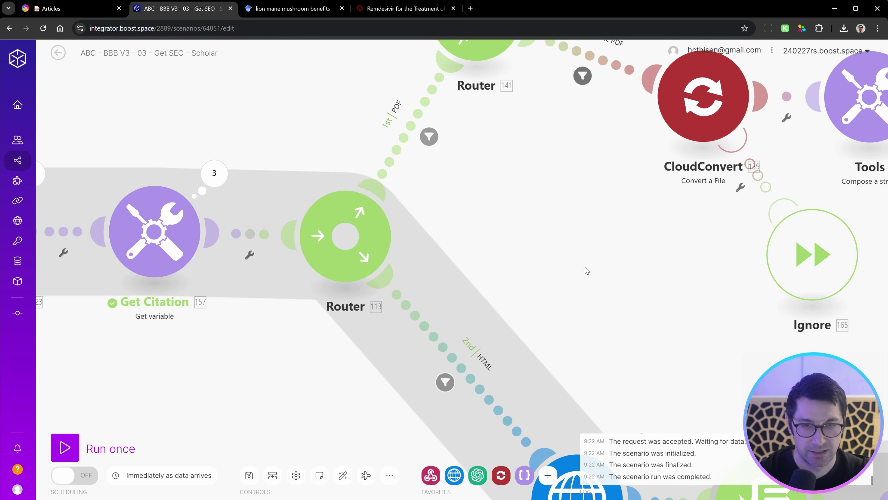
{"action": "scroll", "coordinate": [587, 271], "scroll_direction": "up", "scroll_amount": 5}
{"action": "scroll", "coordinate": [530, 364], "scroll_direction": "down", "scroll_amount": 5}
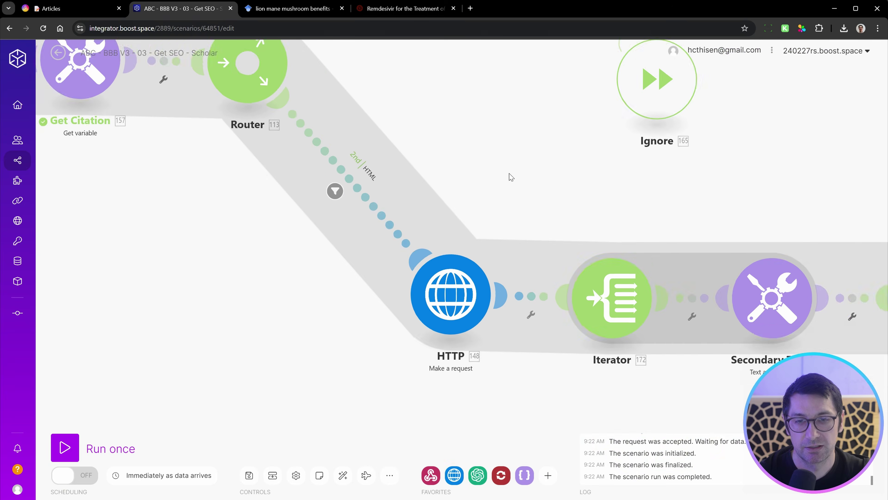
{"action": "scroll", "coordinate": [650, 248], "scroll_direction": "up", "scroll_amount": 3}
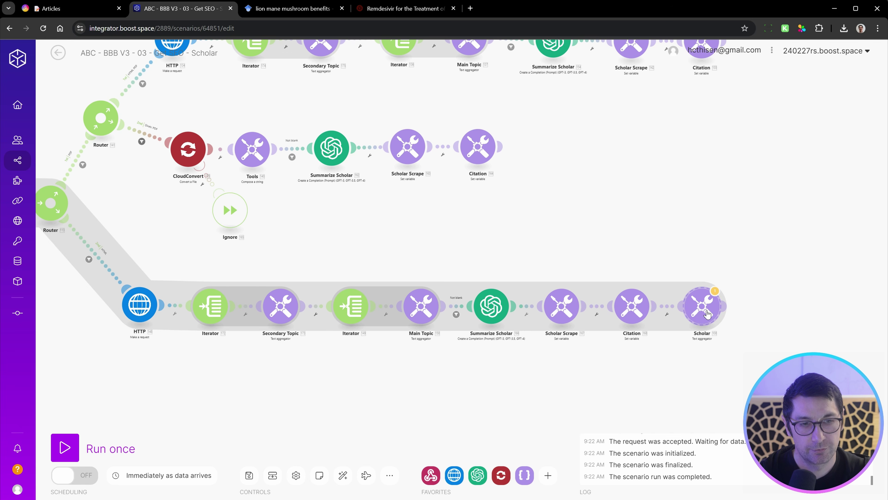
{"action": "scroll", "coordinate": [293, 288], "scroll_direction": "up", "scroll_amount": 5}
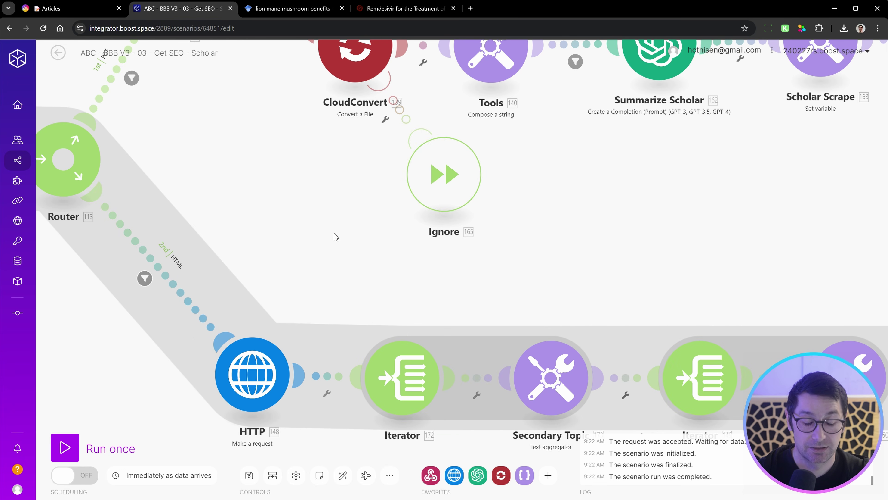
{"action": "scroll", "coordinate": [356, 241], "scroll_direction": "down", "scroll_amount": 2}
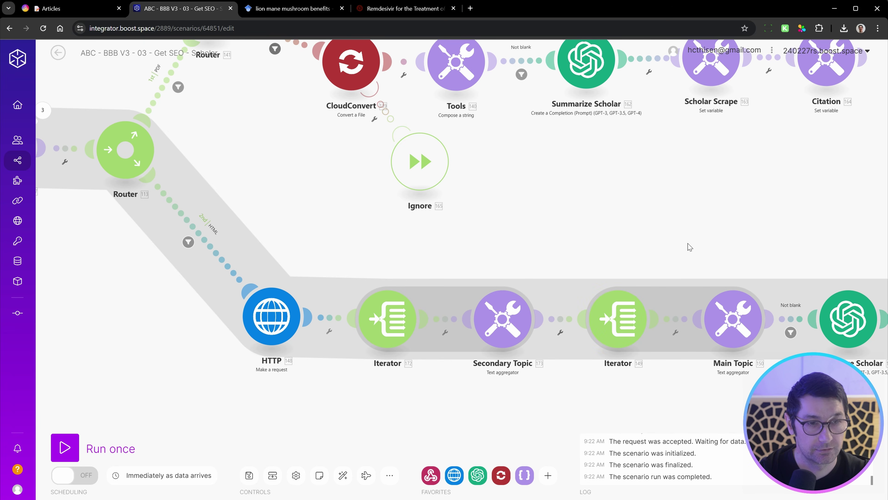
Move the detached Get Scholar Scrape and Get Citations modules next to the Scholar aggregator and connect them after it.
{"action": "scroll", "coordinate": [734, 227], "scroll_direction": "down", "scroll_amount": 5}
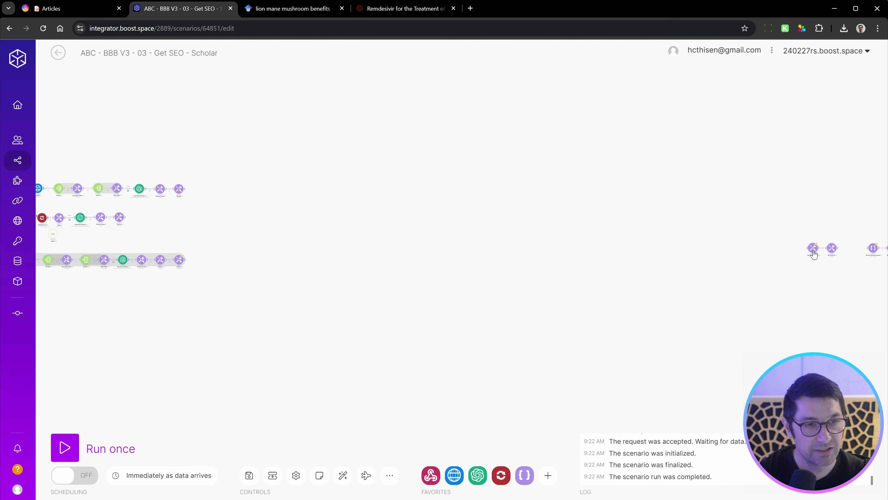
{"action": "left_click_drag", "start_coordinate": [814, 254], "coordinate": [248, 264]}
{"action": "scroll", "coordinate": [216, 260], "scroll_direction": "up", "scroll_amount": 5}
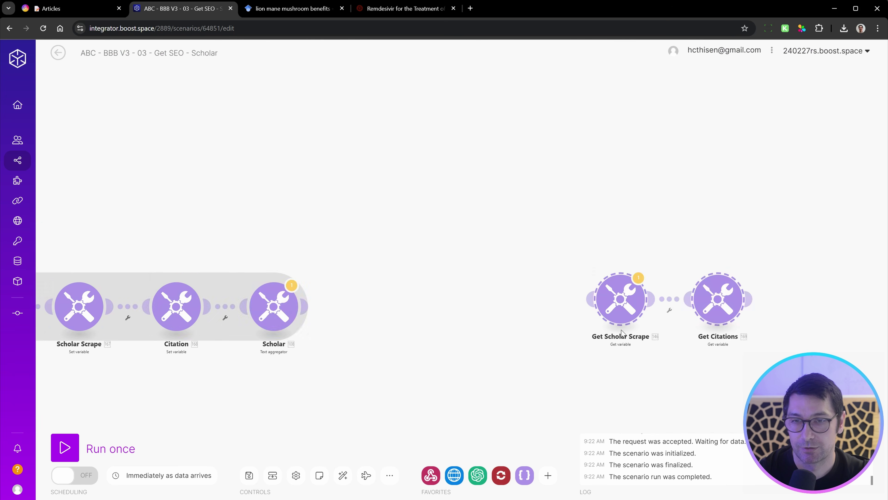
{"action": "left_click_drag", "start_coordinate": [742, 317], "coordinate": [494, 317]}
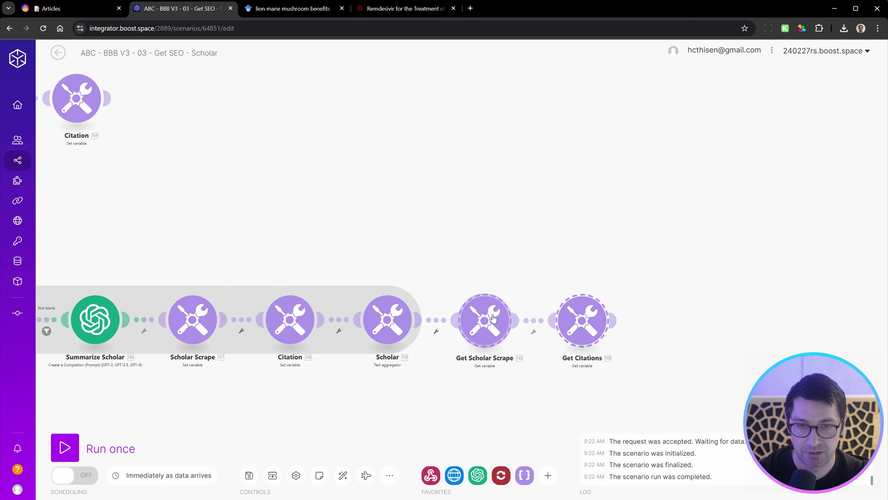
{"action": "left_click_drag", "start_coordinate": [492, 316], "coordinate": [498, 314]}
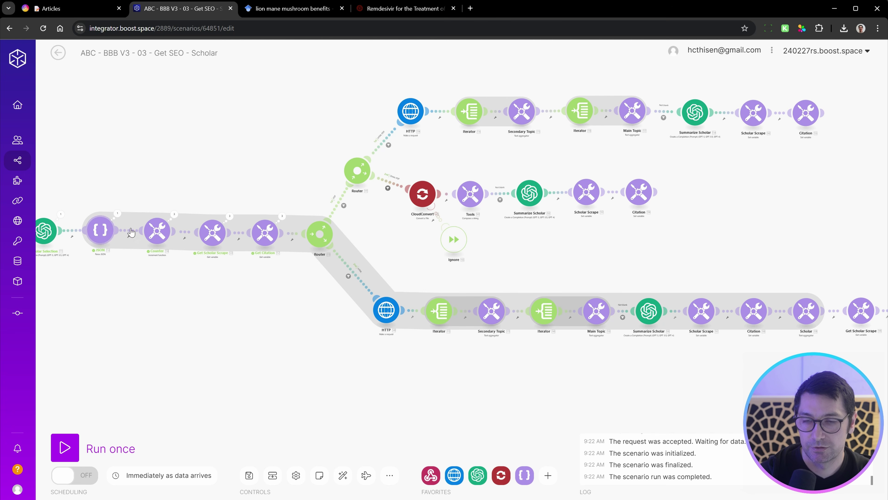
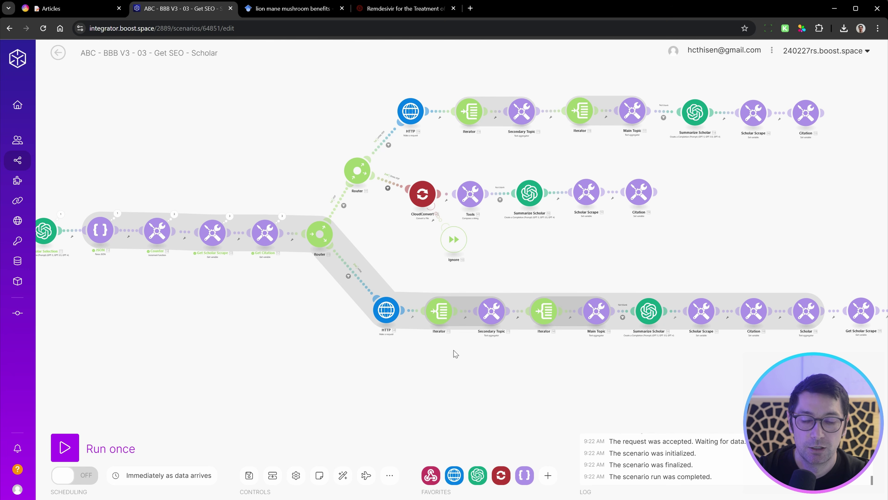
Trace the variables from the first Get variable modules through the routes and check the final Get Scholar Scrape module's variable name.
{"action": "scroll", "coordinate": [213, 263], "scroll_direction": "up", "scroll_amount": 5}
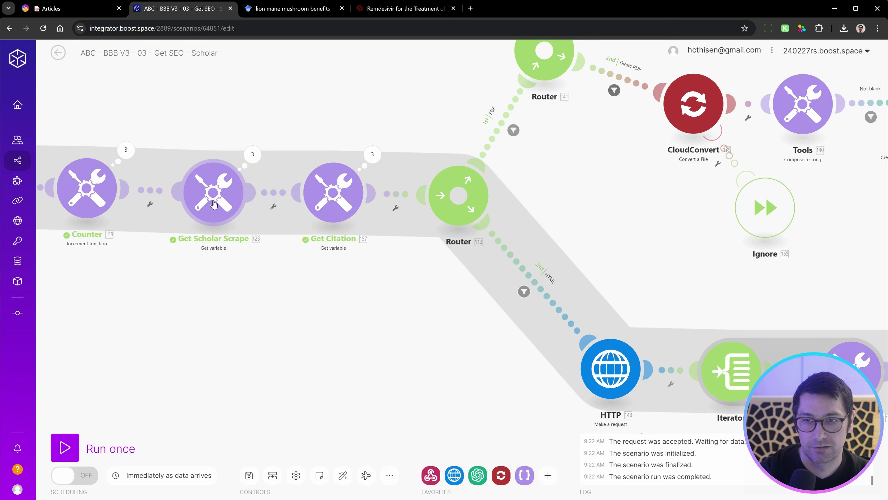
{"action": "scroll", "coordinate": [680, 211], "scroll_direction": "down", "scroll_amount": 4}
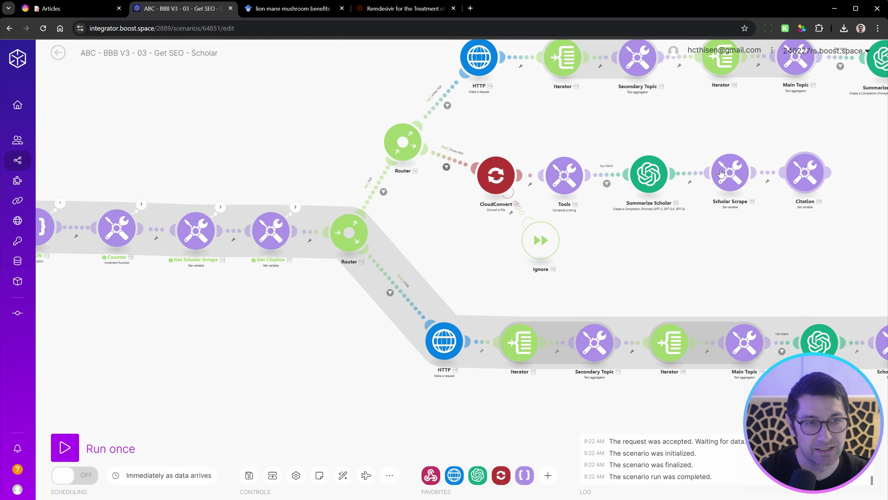
{"action": "scroll", "coordinate": [675, 241], "scroll_direction": "down", "scroll_amount": 3}
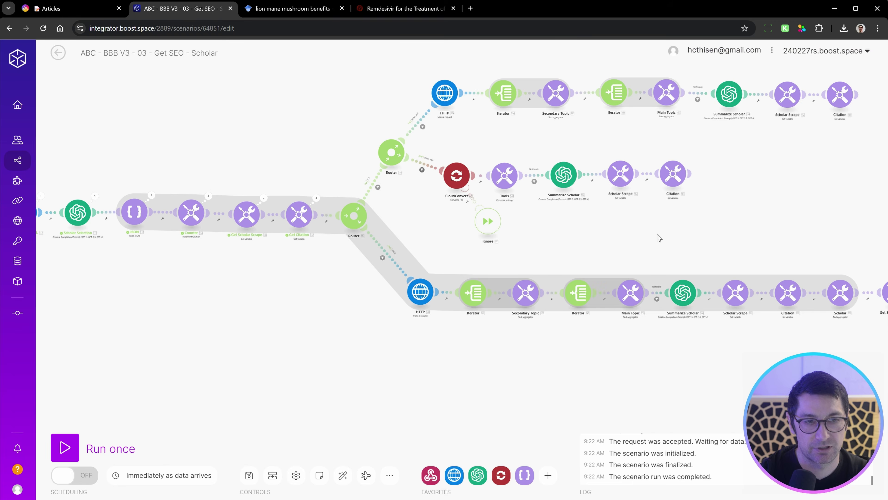
{"action": "left_click_drag", "start_coordinate": [700, 74], "coordinate": [121, 391]}
{"action": "scroll", "coordinate": [738, 298], "scroll_direction": "up", "scroll_amount": 5}
{"action": "left_click_drag", "start_coordinate": [738, 297], "coordinate": [539, 299]}
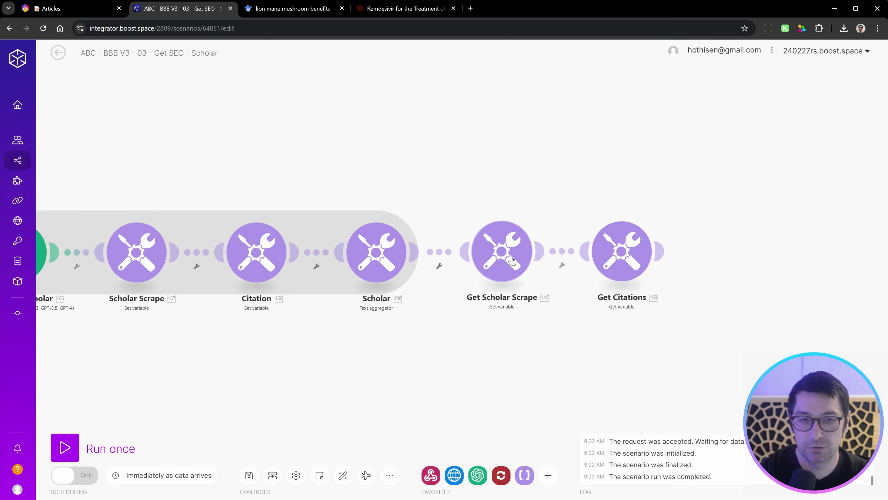
{"action": "left_click", "coordinate": [501, 258]}
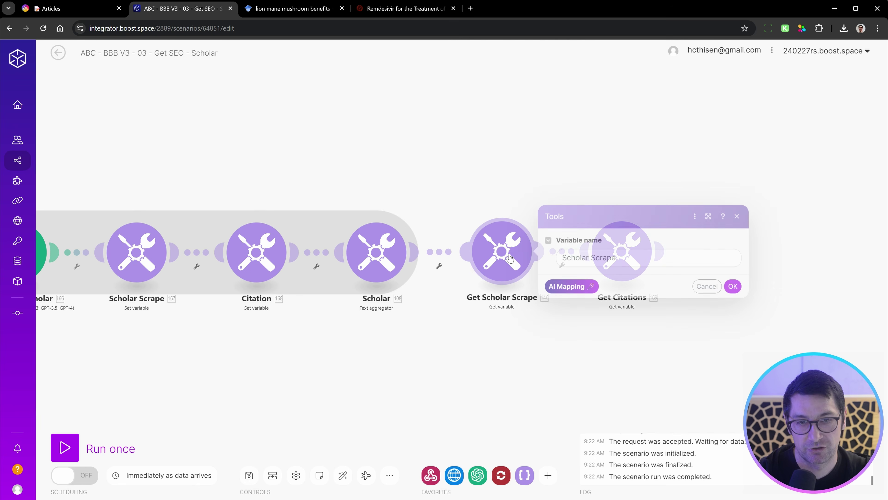
{"action": "left_click", "coordinate": [603, 123]}
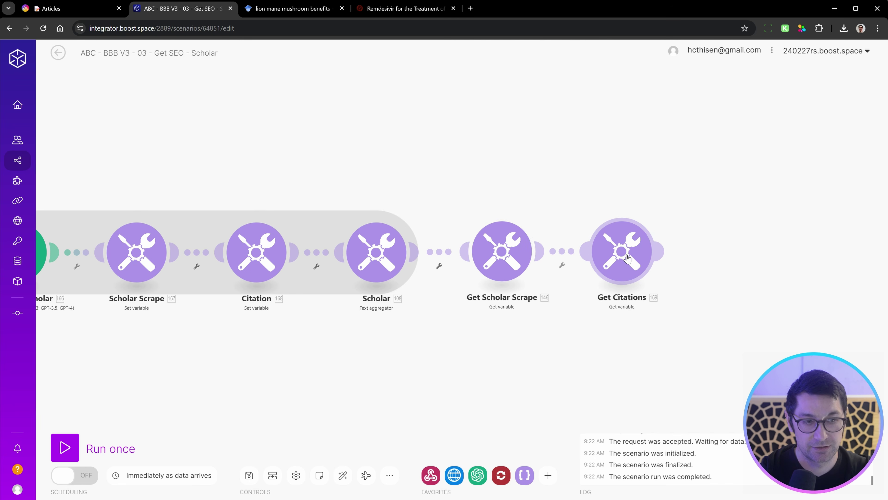
{"action": "left_click_drag", "start_coordinate": [528, 197], "coordinate": [707, 241]}
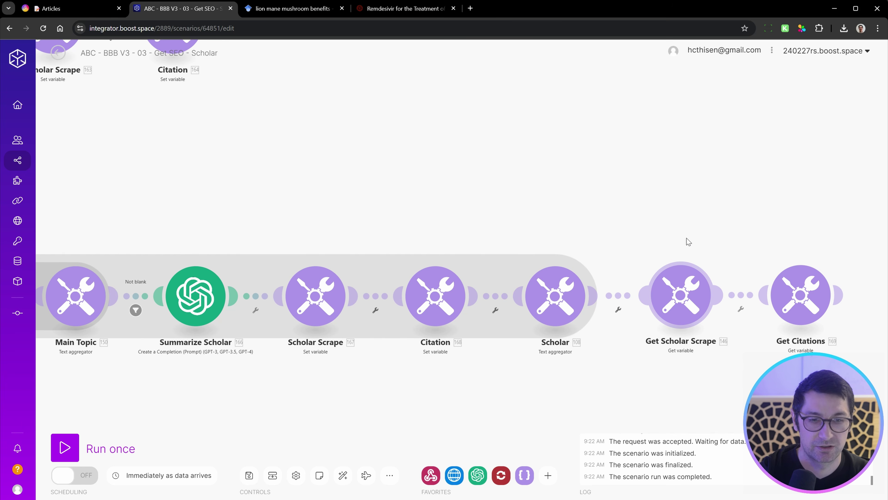
{"action": "left_click_drag", "start_coordinate": [829, 132], "coordinate": [719, 146]}
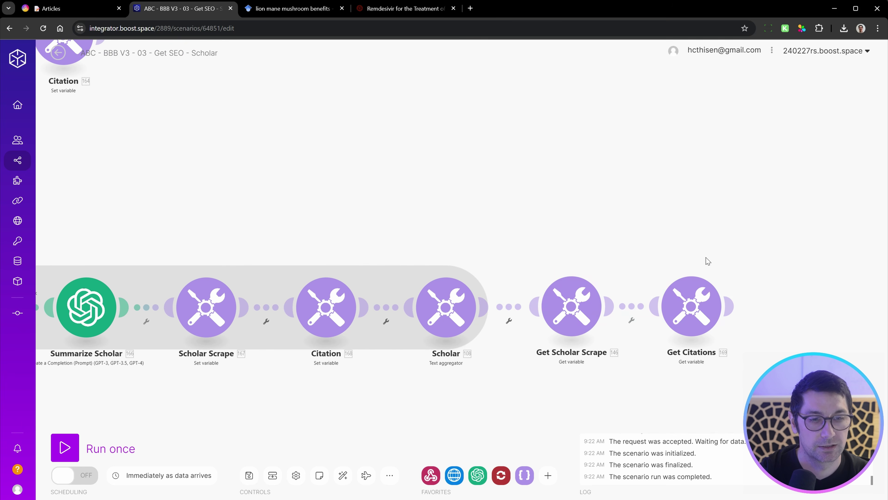
Move the detached Scholar Summary Scrape and Scholar Citations JSON modules next to Get Citations and connect them after it.
{"action": "left_click_drag", "start_coordinate": [769, 217], "coordinate": [523, 361]}
{"action": "left_click_drag", "start_coordinate": [679, 245], "coordinate": [321, 241]}
{"action": "scroll", "coordinate": [321, 241], "scroll_direction": "down", "scroll_amount": 5}
{"action": "left_click_drag", "start_coordinate": [619, 274], "coordinate": [351, 279]}
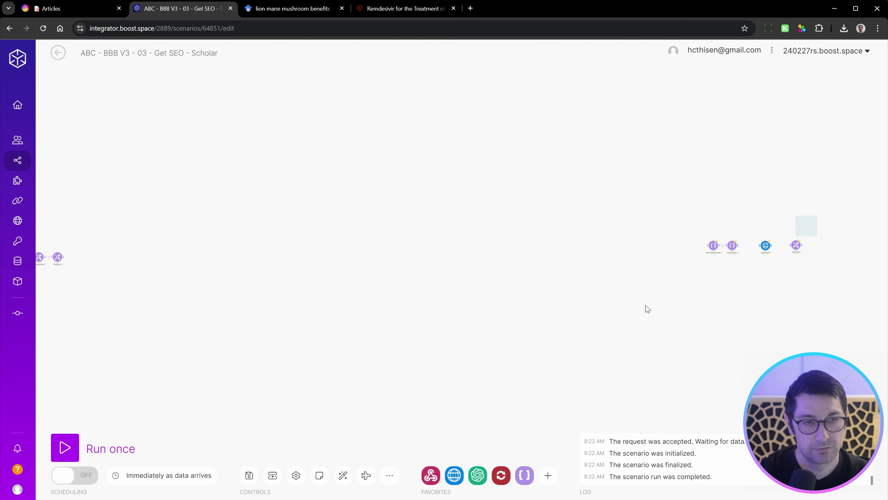
{"action": "scroll", "coordinate": [710, 245], "scroll_direction": "up", "scroll_amount": 5}
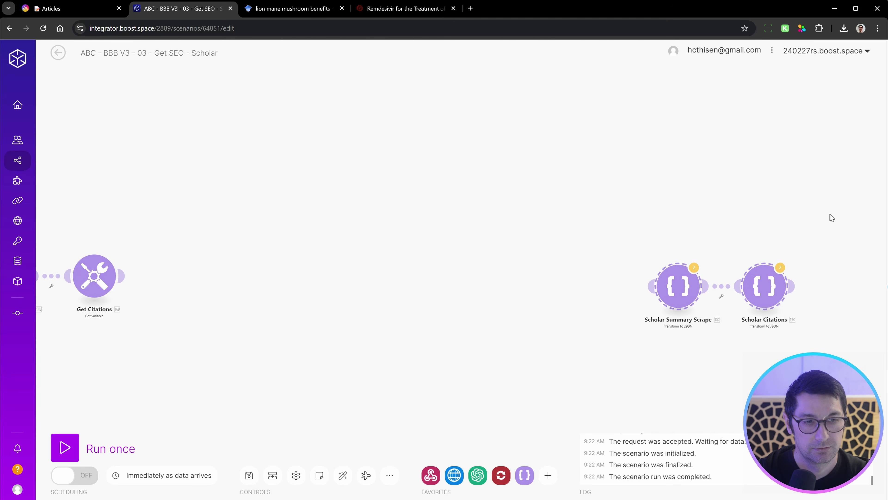
{"action": "left_click_drag", "start_coordinate": [823, 217], "coordinate": [580, 351]}
{"action": "left_click_drag", "start_coordinate": [672, 290], "coordinate": [184, 279]}
{"action": "left_click_drag", "start_coordinate": [200, 315], "coordinate": [472, 301]}
{"action": "scroll", "coordinate": [472, 301], "scroll_direction": "up", "scroll_amount": 3}
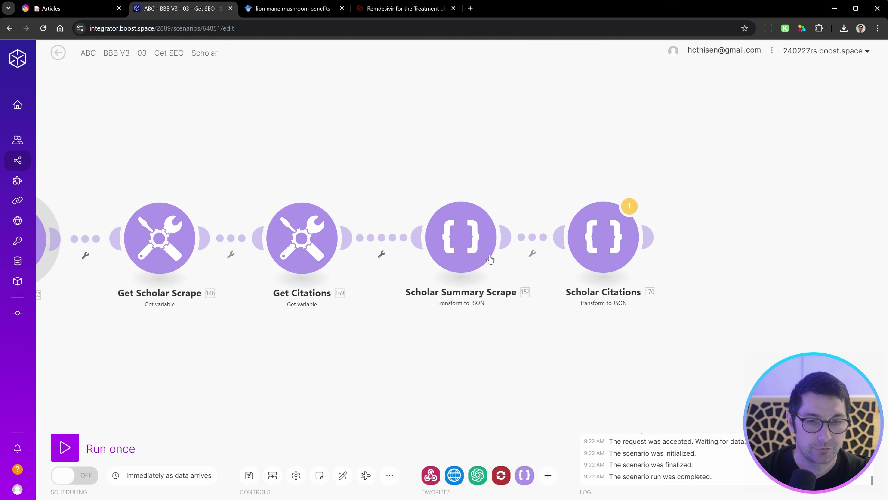
Check which variable is mapped as the object in the Scholar Summary Scrape module.
{"action": "left_click", "coordinate": [479, 250]}
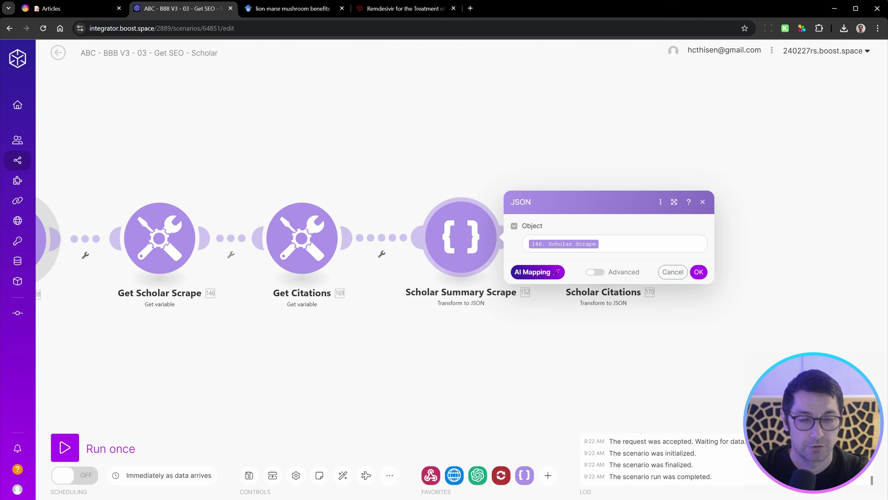
{"action": "left_click", "coordinate": [537, 333]}
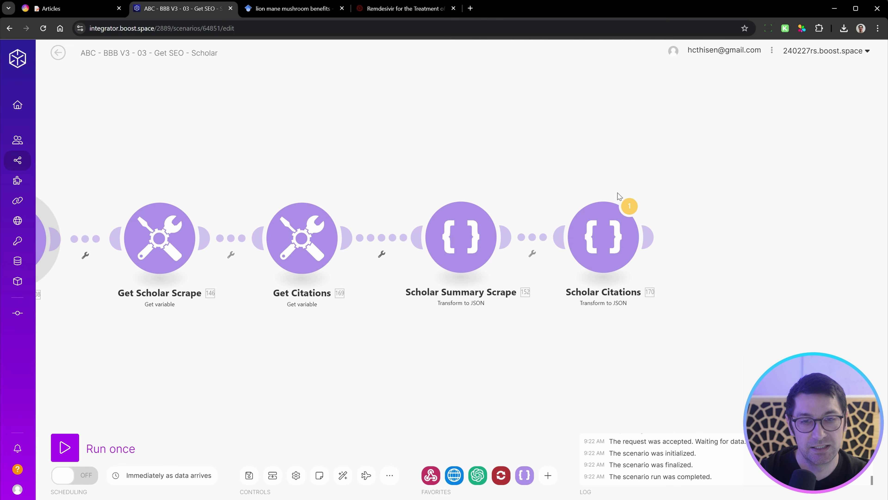
{"action": "left_click", "coordinate": [485, 261]}
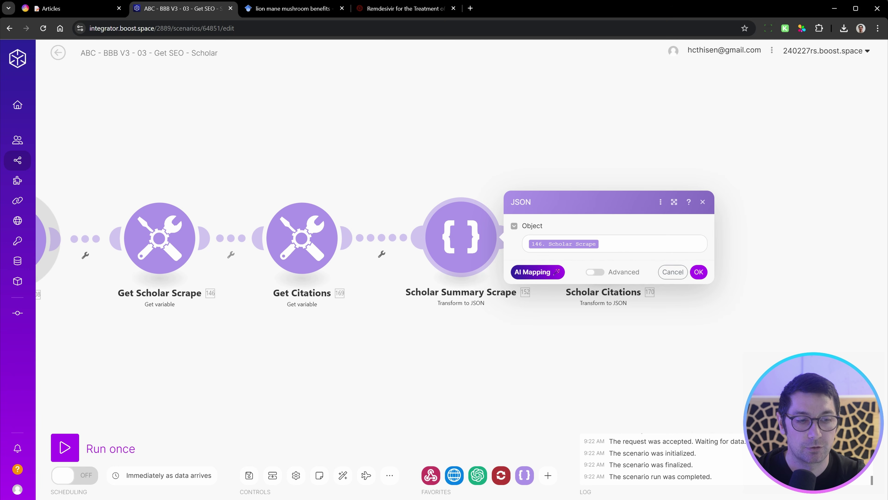
{"action": "left_click", "coordinate": [502, 331]}
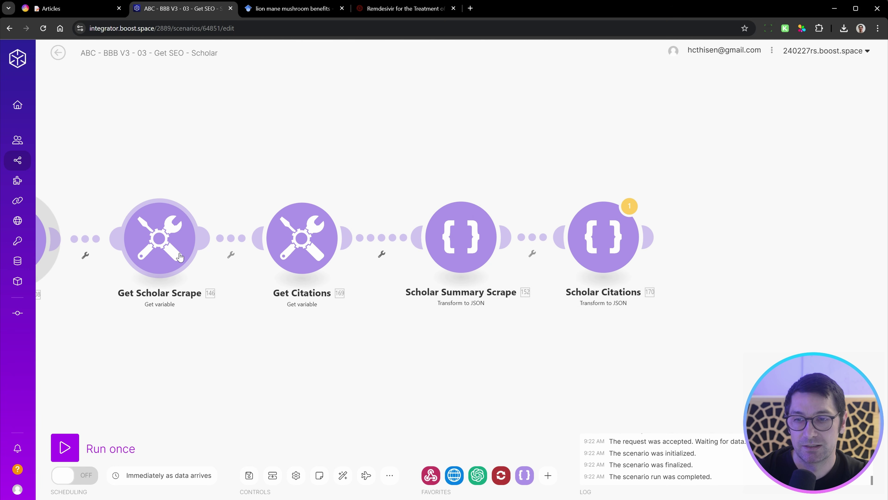
Move the detached Update Record module next to Scholar Citations and connect it after that module.
{"action": "left_click_drag", "start_coordinate": [395, 325], "coordinate": [388, 326]}
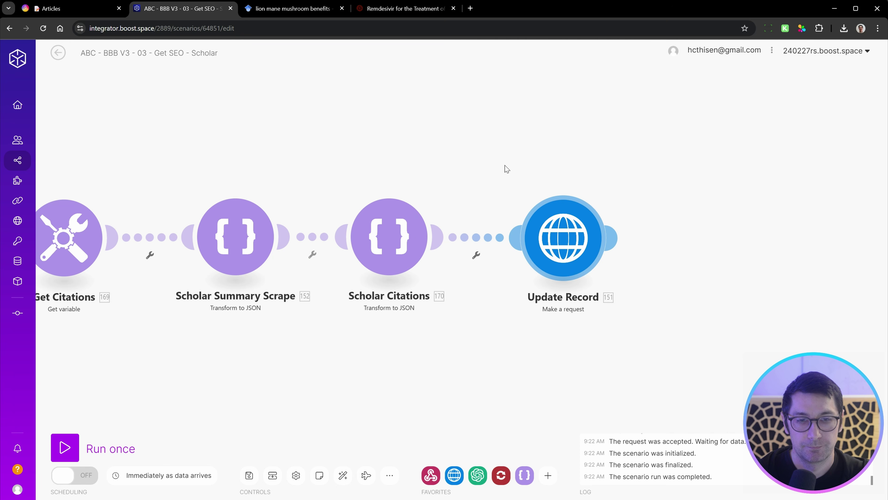
{"action": "left_click_drag", "start_coordinate": [657, 172], "coordinate": [504, 372]}
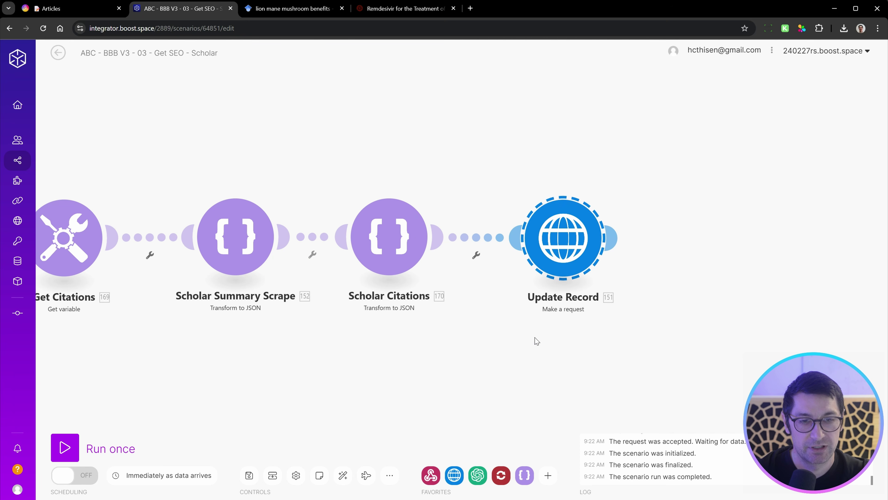
Check the Scholar Citations and Scholar Scrape mappings in Update Record's request content against the matching Articles table columns.
{"action": "left_click", "coordinate": [563, 247]}
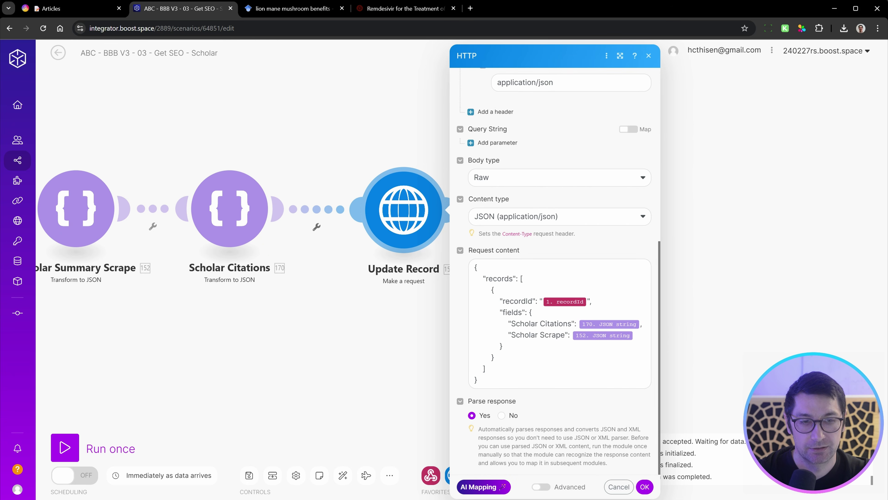
{"action": "left_click_drag", "start_coordinate": [641, 324], "coordinate": [599, 326]}
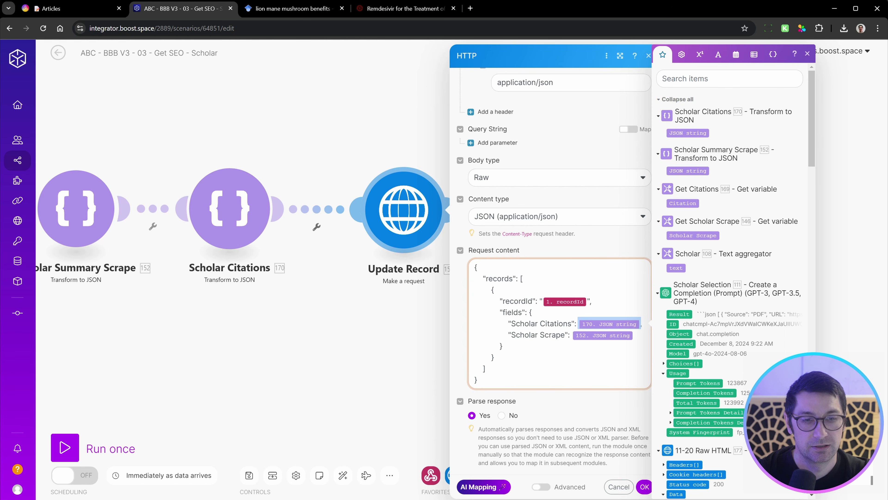
{"action": "left_click", "coordinate": [503, 346]}
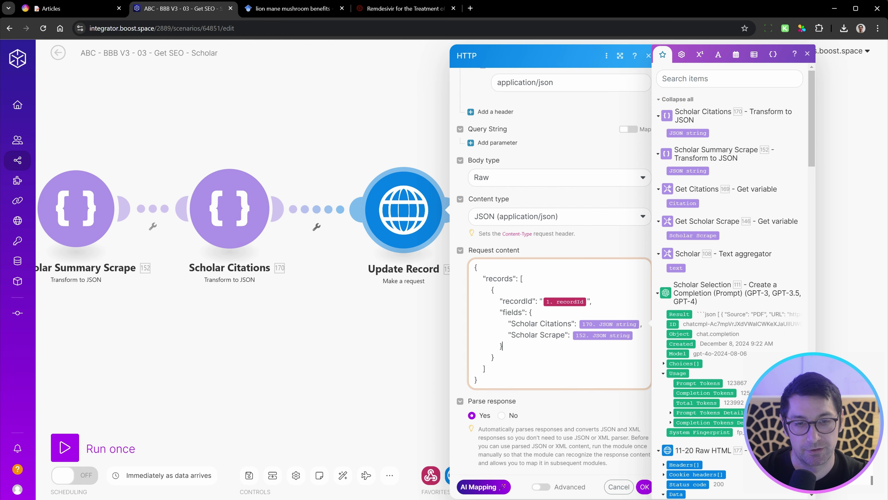
{"action": "left_click_drag", "start_coordinate": [508, 324], "coordinate": [582, 321]}
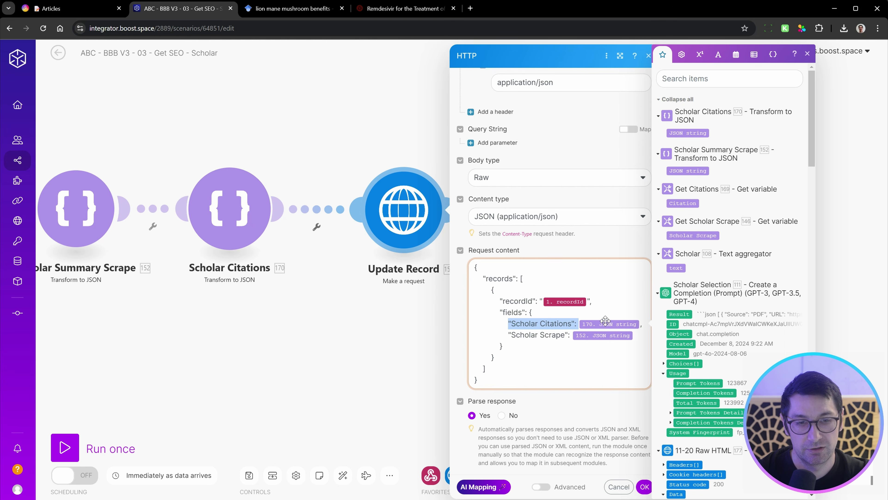
{"action": "left_click_drag", "start_coordinate": [511, 335], "coordinate": [561, 335]}
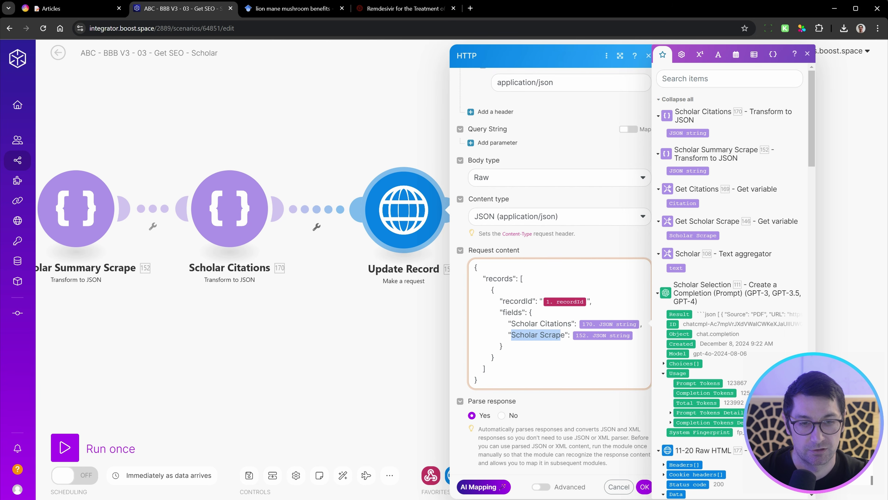
{"action": "left_click", "coordinate": [70, 9]}
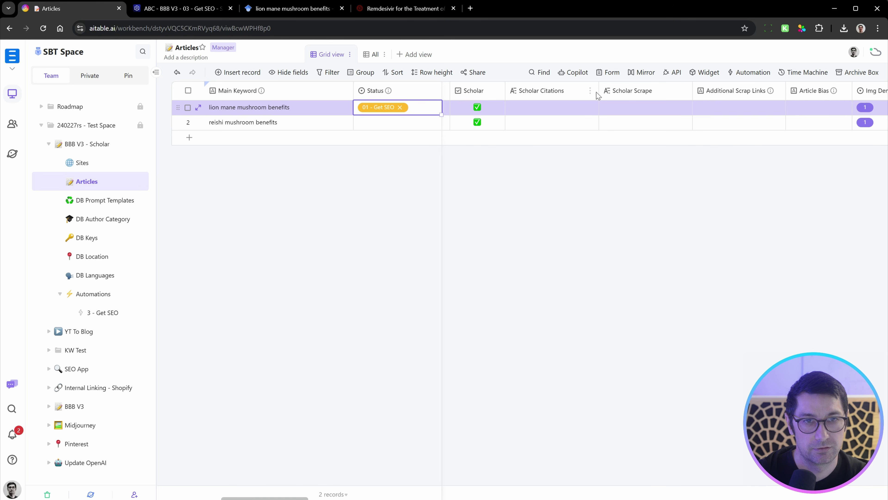
{"action": "left_click", "coordinate": [171, 8]}
{"action": "left_click", "coordinate": [384, 336]}
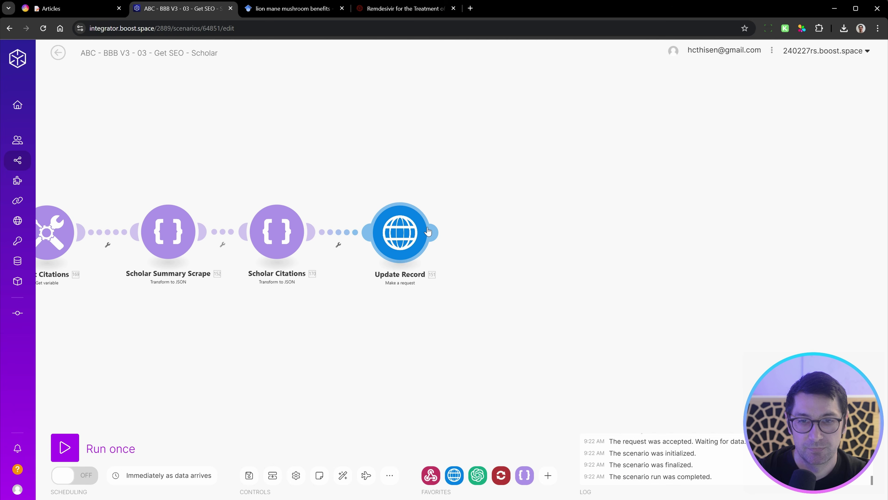
Inspect the request URL, method and headers of the Update Record module.
{"action": "left_click", "coordinate": [416, 240]}
{"action": "left_click_drag", "start_coordinate": [596, 142], "coordinate": [423, 126]}
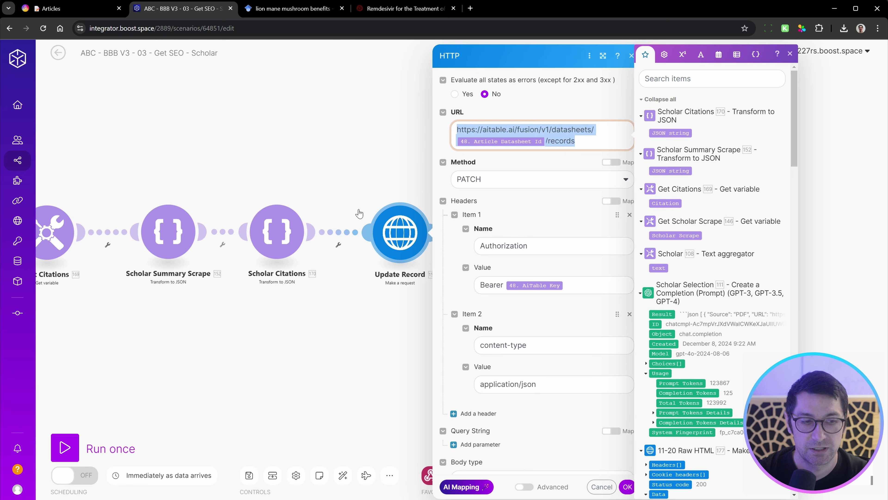
{"action": "left_click", "coordinate": [350, 317]}
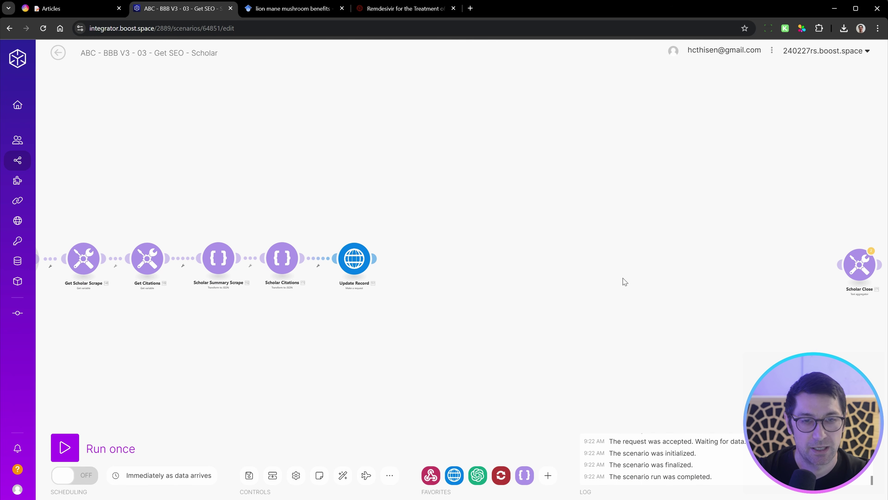
Connect the detached Scholar Close text aggregator after Update Record and set its source module to If Scholar [109].
{"action": "left_click_drag", "start_coordinate": [857, 266], "coordinate": [429, 262]}
{"action": "scroll", "coordinate": [571, 313], "scroll_direction": "up", "scroll_amount": 3}
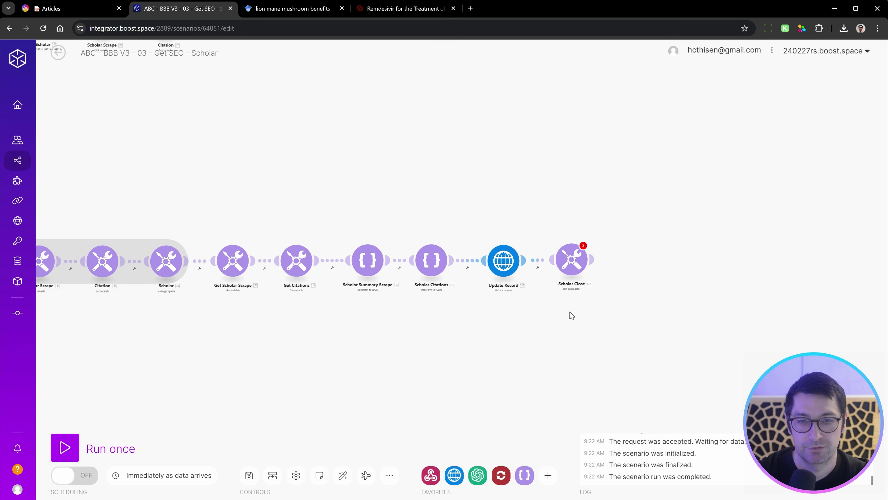
{"action": "left_click", "coordinate": [570, 250]}
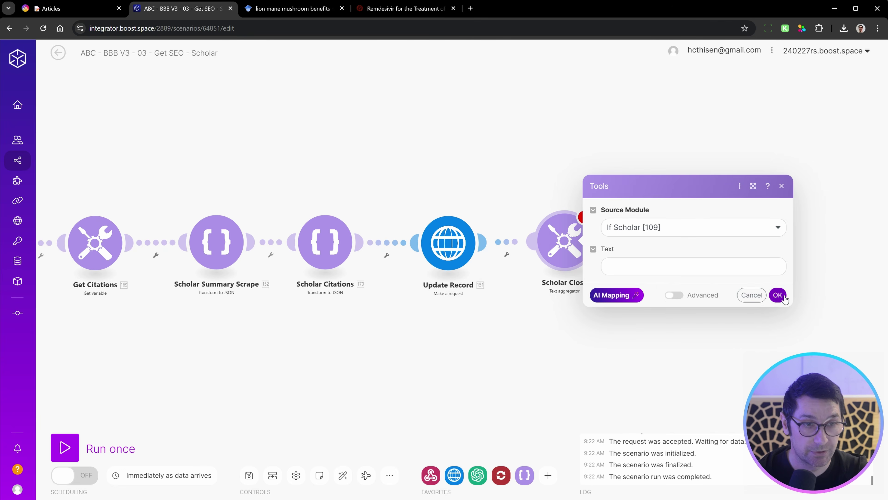
{"action": "left_click", "coordinate": [777, 294]}
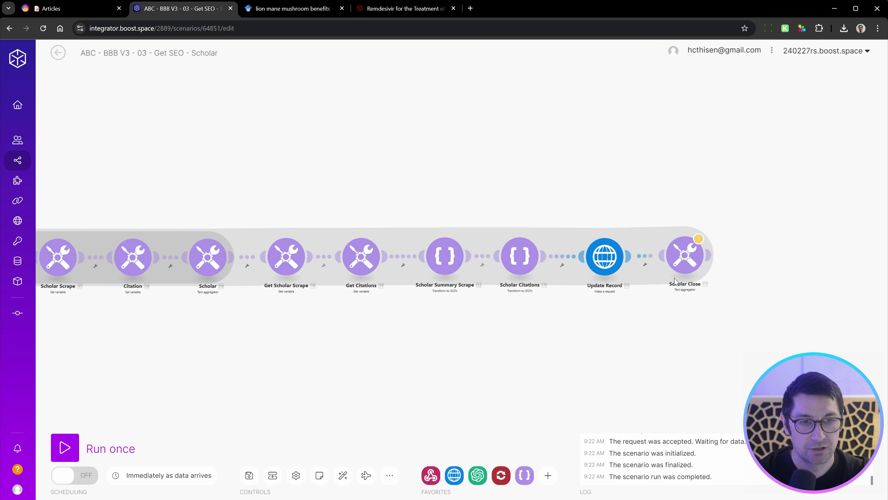
Check the Repeats condition of the If Scholar repeater near the start of the scenario.
{"action": "left_click_drag", "start_coordinate": [409, 319], "coordinate": [560, 315]}
{"action": "scroll", "coordinate": [560, 316], "scroll_direction": "down", "scroll_amount": 5}
{"action": "left_click_drag", "start_coordinate": [337, 344], "coordinate": [560, 356]}
{"action": "scroll", "coordinate": [324, 287], "scroll_direction": "up", "scroll_amount": 5}
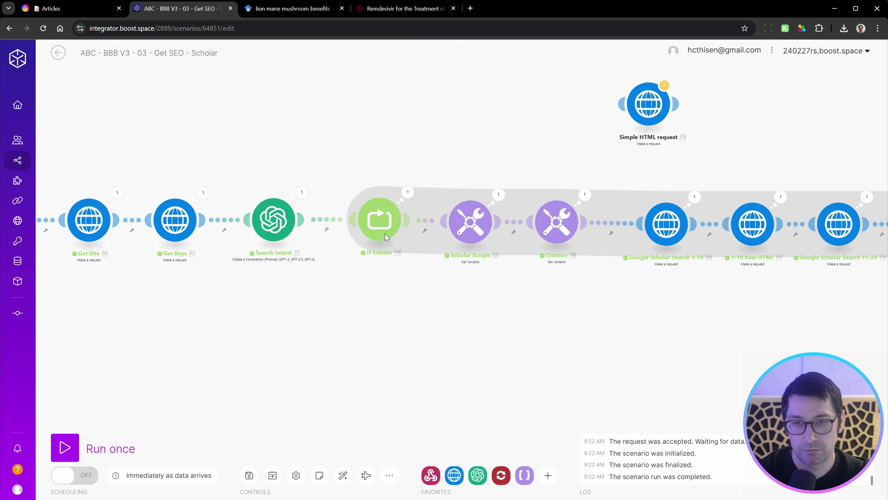
{"action": "left_click", "coordinate": [388, 222]}
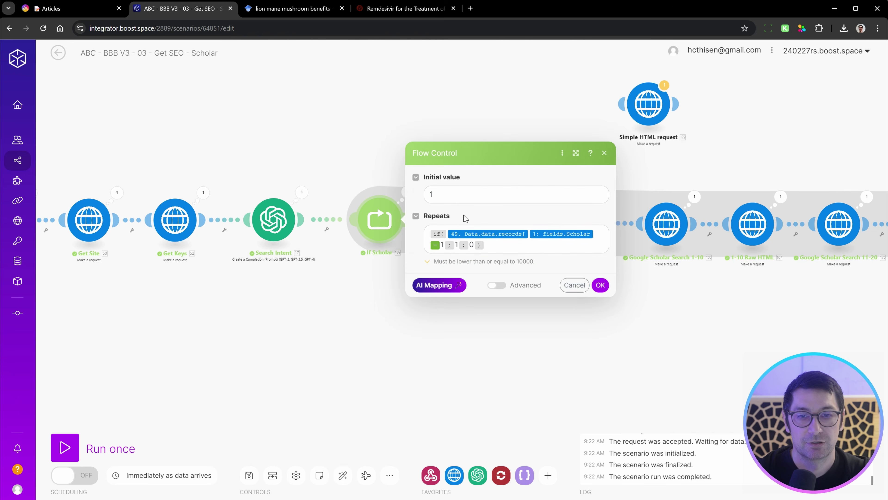
{"action": "left_click", "coordinate": [497, 245]}
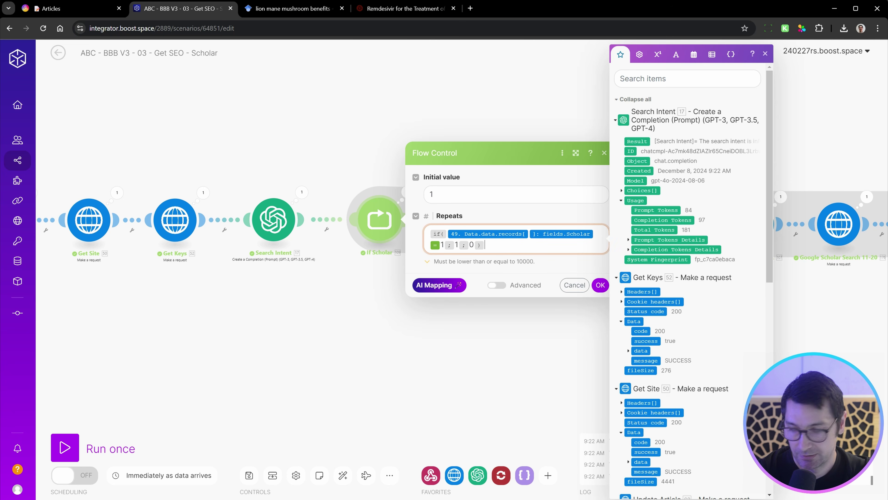
{"action": "left_click", "coordinate": [367, 356]}
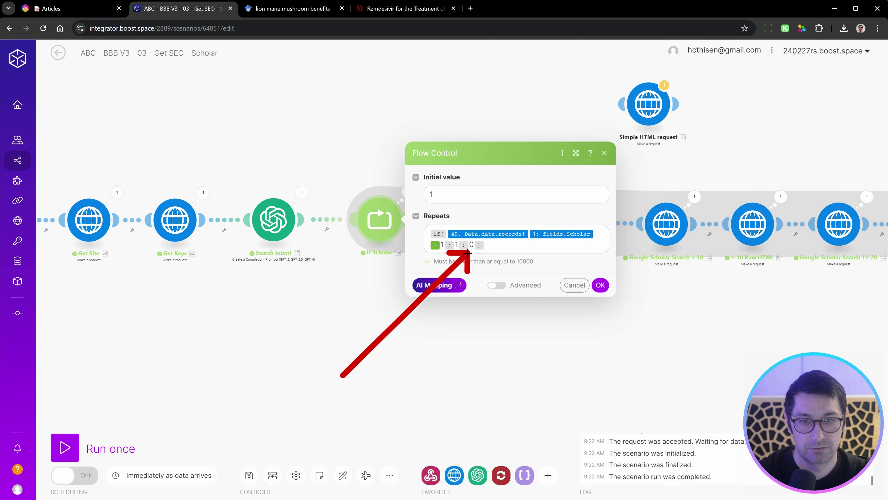
{"action": "key", "text": "Escape"}
Delete the detached Simple HTML request module above the Google Scholar search modules.
{"action": "left_click_drag", "start_coordinate": [658, 337], "coordinate": [186, 297]}
{"action": "scroll", "coordinate": [235, 300], "scroll_direction": "down", "scroll_amount": 6}
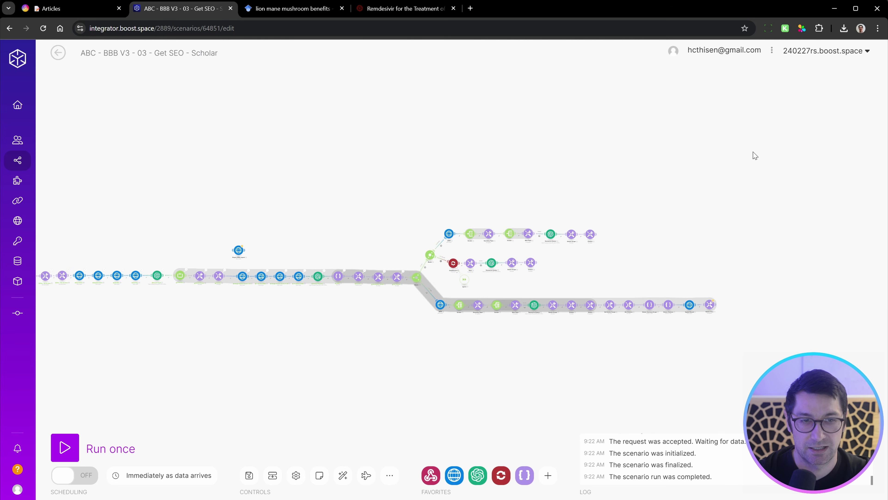
{"action": "left_click_drag", "start_coordinate": [754, 155], "coordinate": [172, 375]}
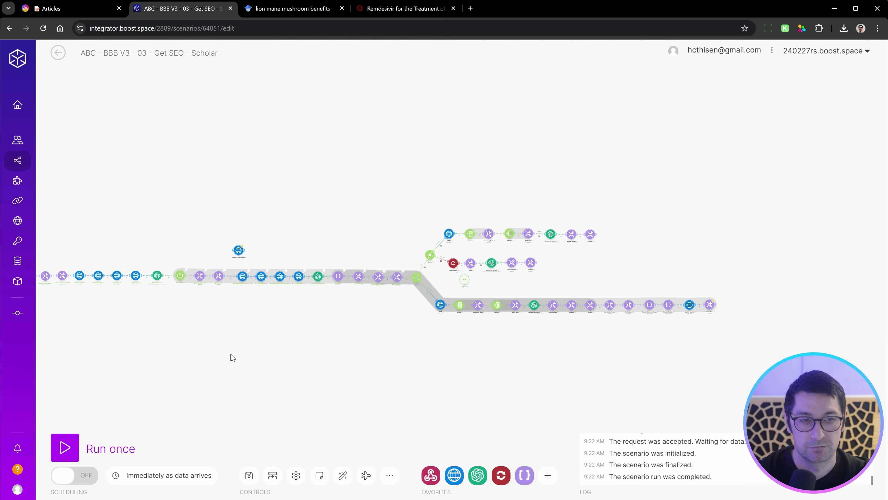
{"action": "scroll", "coordinate": [211, 283], "scroll_direction": "up", "scroll_amount": 5}
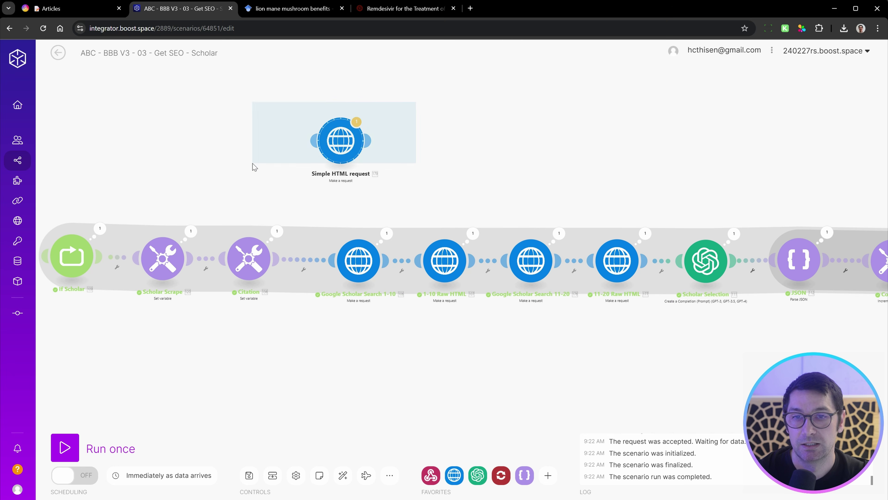
{"action": "left_click_drag", "start_coordinate": [474, 133], "coordinate": [329, 126]}
{"action": "scroll", "coordinate": [433, 122], "scroll_direction": "down", "scroll_amount": 5}
Review the assembled Scholar flow from the webhook to Scholar Close and the remaining detached module chains beyond it.
{"action": "left_click_drag", "start_coordinate": [428, 263], "coordinate": [417, 327]}
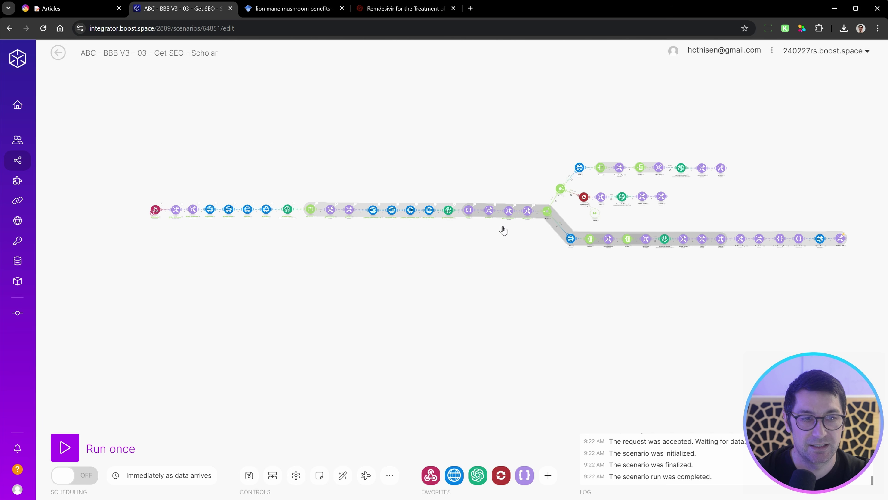
{"action": "left_click_drag", "start_coordinate": [774, 295], "coordinate": [576, 307]}
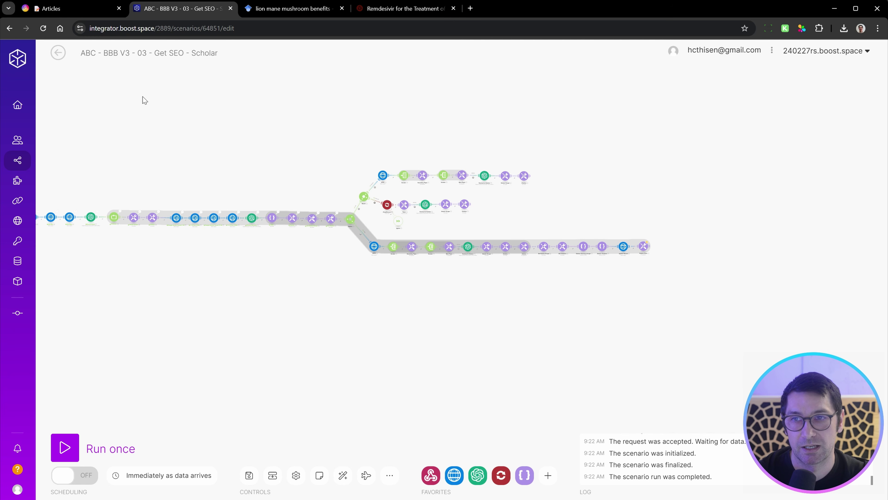
{"action": "left_click_drag", "start_coordinate": [782, 172], "coordinate": [146, 242]}
{"action": "left_click_drag", "start_coordinate": [606, 293], "coordinate": [347, 299]}
{"action": "left_click_drag", "start_coordinate": [720, 272], "coordinate": [405, 299]}
{"action": "left_click_drag", "start_coordinate": [515, 284], "coordinate": [175, 303]}
{"action": "left_click_drag", "start_coordinate": [443, 303], "coordinate": [746, 307]}
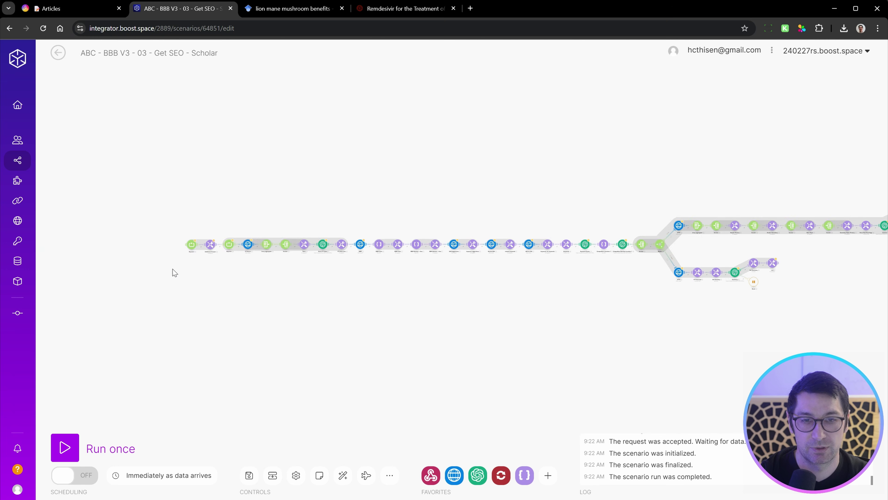
{"action": "left_click_drag", "start_coordinate": [172, 272], "coordinate": [476, 292]}
{"action": "left_click_drag", "start_coordinate": [266, 292], "coordinate": [658, 332]}
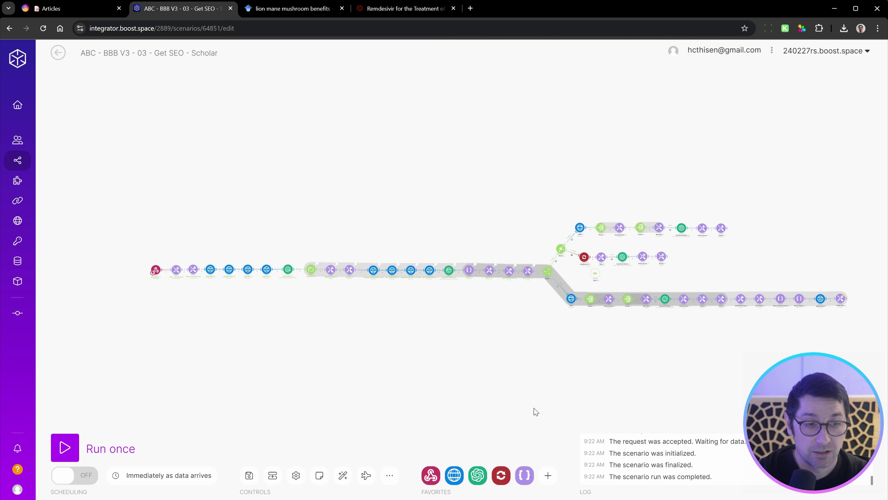
{"action": "left_click_drag", "start_coordinate": [536, 411], "coordinate": [470, 383]}
Save the scenario despite the warning about the last module and try to run it once.
{"action": "left_click", "coordinate": [249, 475]}
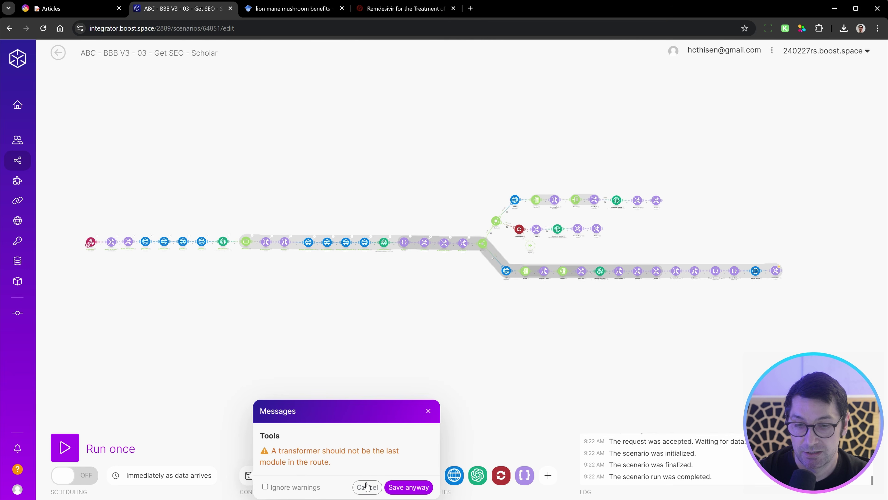
{"action": "left_click", "coordinate": [409, 487]}
{"action": "left_click", "coordinate": [77, 444]}
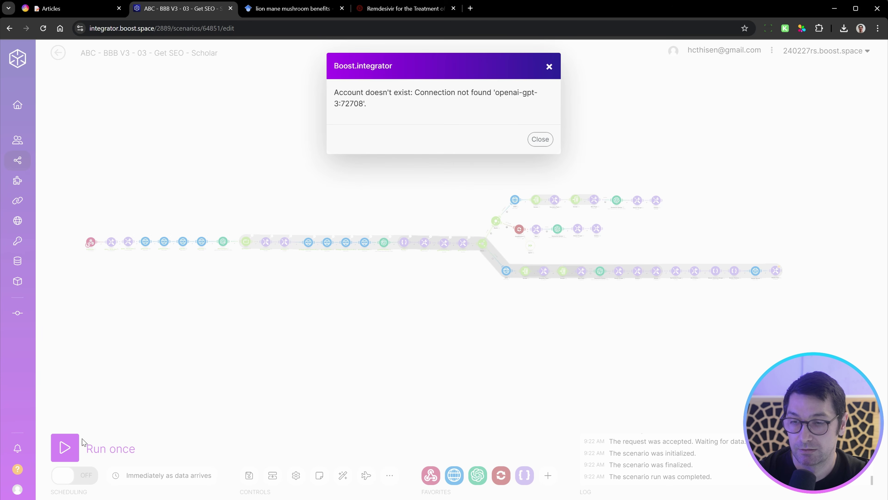
{"action": "left_click", "coordinate": [541, 139]}
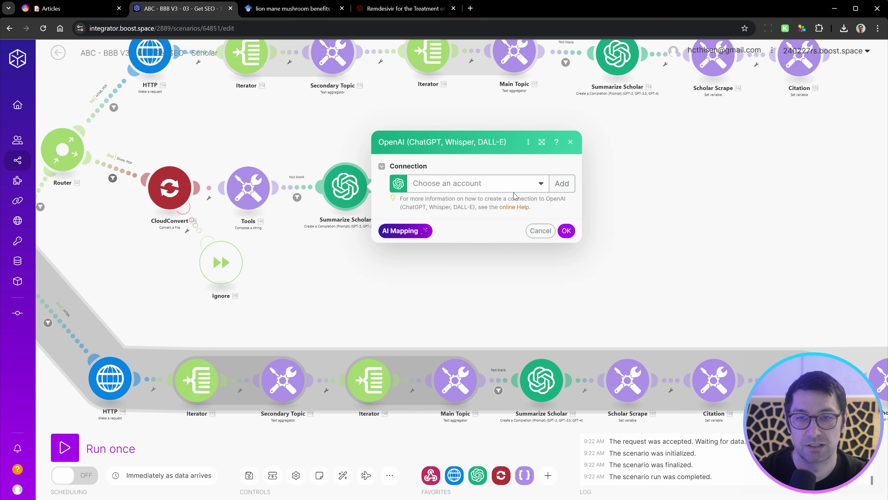
Set the Summarize Scholar module in the Gives PDF route to use the SBT OpenAI connection.
{"action": "left_click", "coordinate": [519, 188]}
{"action": "left_click", "coordinate": [510, 199]}
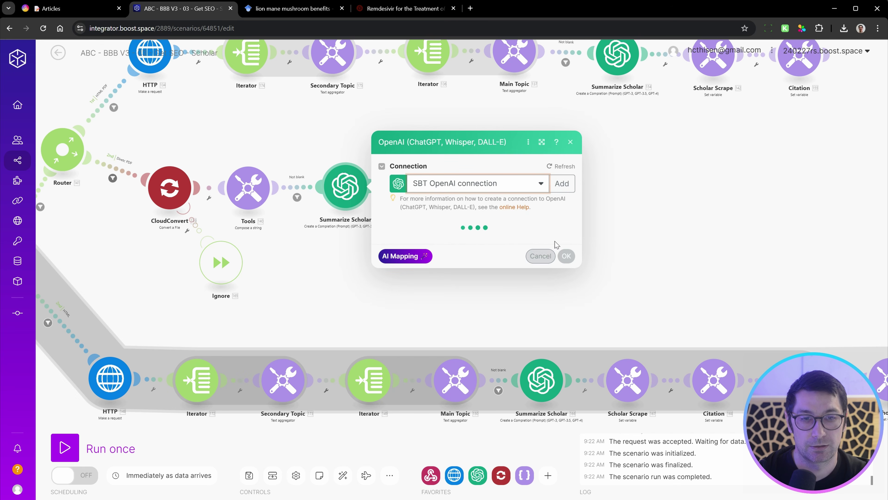
Switch to the Articles table and reset the lion mane mushroom benefits record's Status to 01 - Get SEO.
{"action": "left_click", "coordinate": [73, 10]}
{"action": "left_click", "coordinate": [405, 107]}
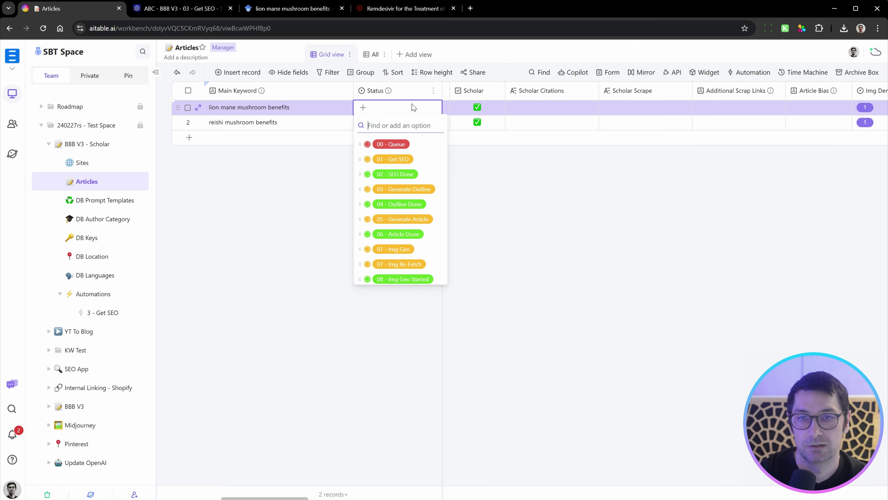
{"action": "left_click", "coordinate": [573, 222]}
{"action": "left_click", "coordinate": [574, 221]}
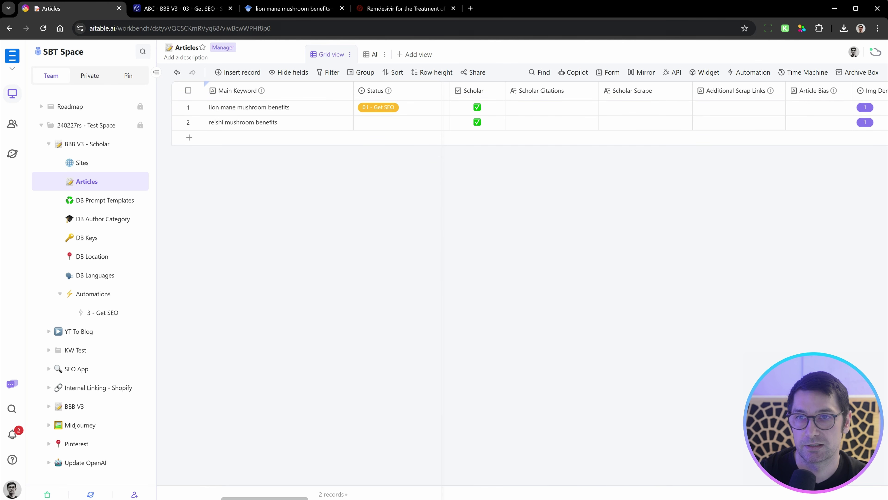
Return to the Get SEO - Scholar scenario and set the HTML route's Summarize Scholar module to use the SBT OpenAI connection.
{"action": "left_click", "coordinate": [183, 9]}
{"action": "left_click", "coordinate": [566, 485]}
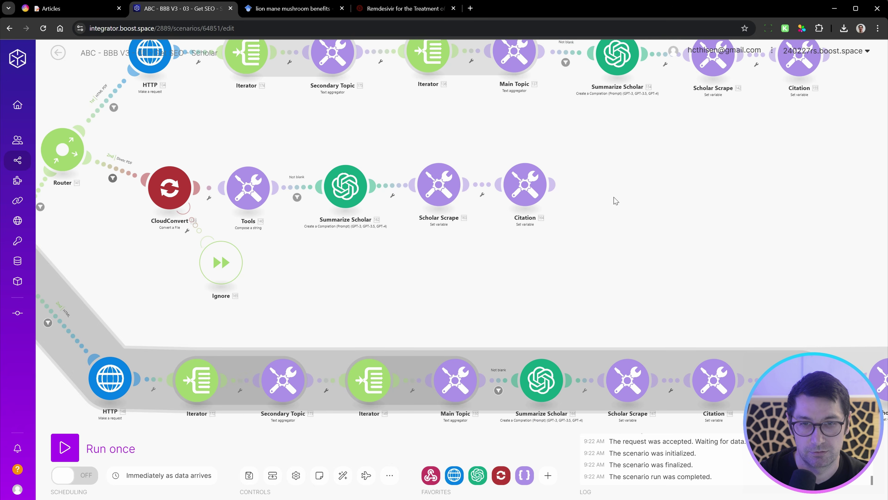
{"action": "left_click_drag", "start_coordinate": [614, 200], "coordinate": [601, 135]}
{"action": "left_click", "coordinate": [532, 304]}
{"action": "left_click", "coordinate": [661, 319]}
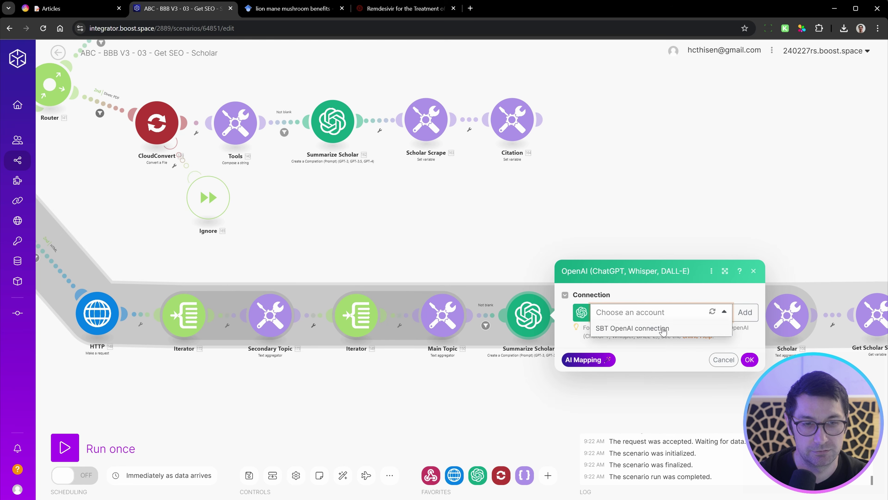
{"action": "left_click", "coordinate": [662, 330]}
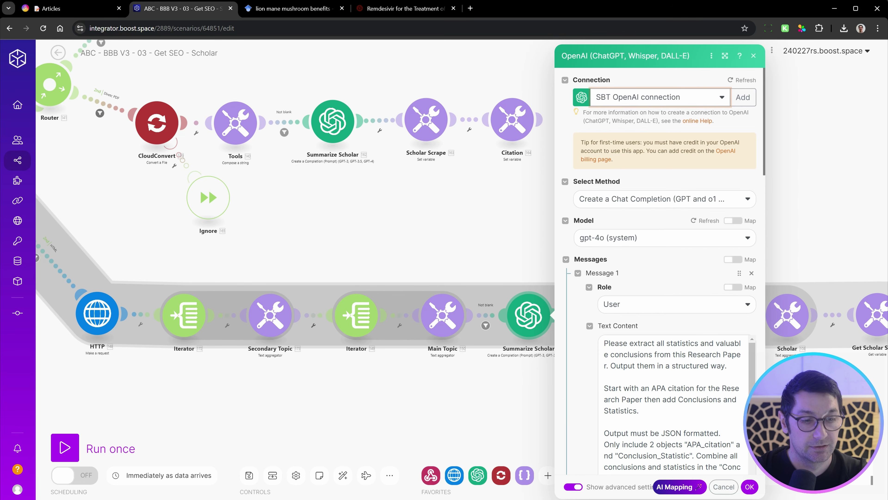
{"action": "left_click", "coordinate": [751, 488]}
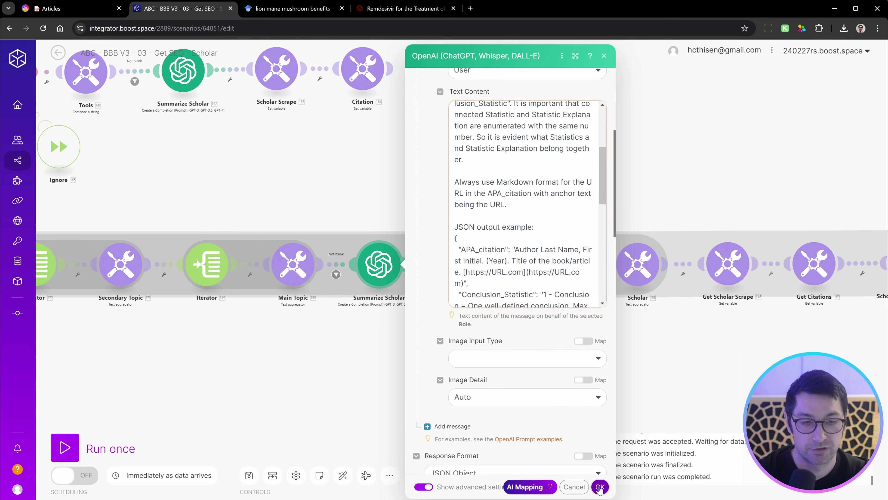
{"action": "left_click", "coordinate": [616, 487]}
Save the scenario and run it once.
{"action": "left_click", "coordinate": [249, 475]}
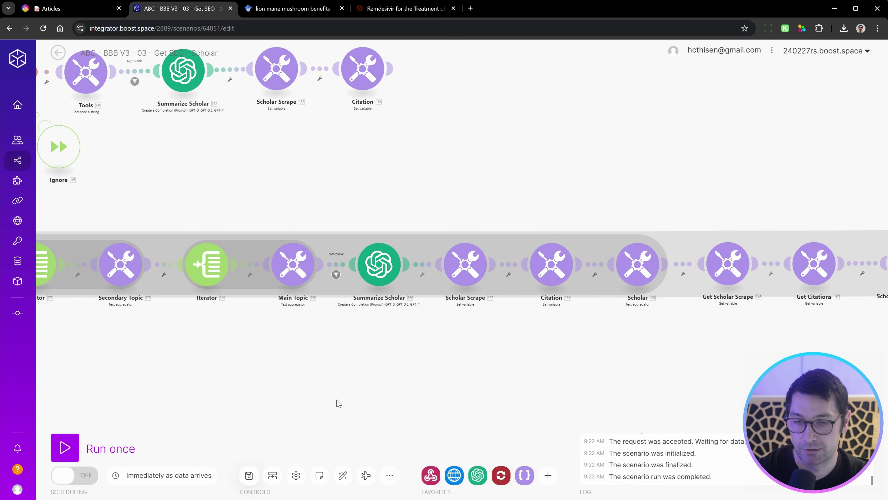
{"action": "left_click", "coordinate": [284, 483]}
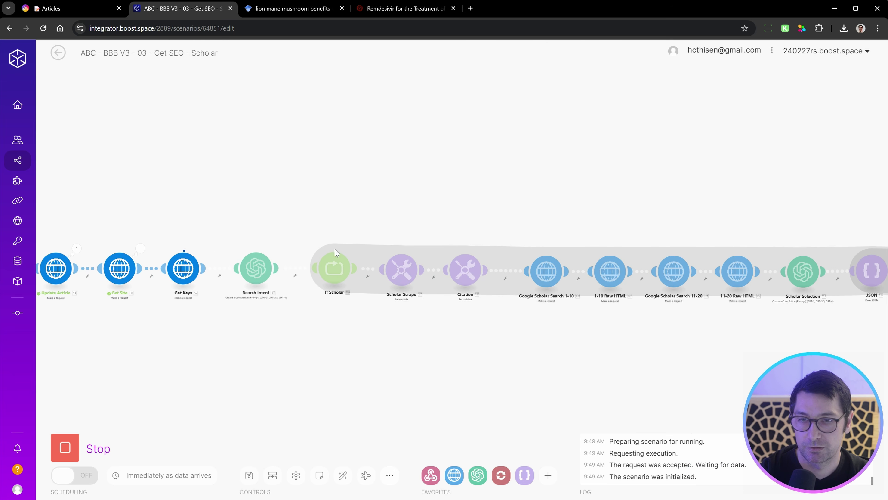
Inspect the Search Intent module's run output, reading the search intent and content expectations in the result.
{"action": "scroll", "coordinate": [289, 263], "scroll_direction": "up", "scroll_amount": 3}
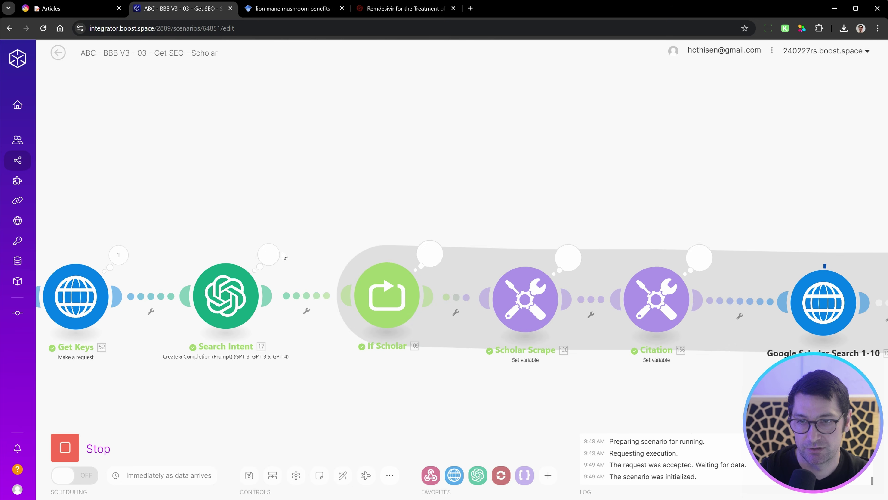
{"action": "left_click", "coordinate": [268, 254]}
{"action": "left_click_drag", "start_coordinate": [359, 243], "coordinate": [417, 270]}
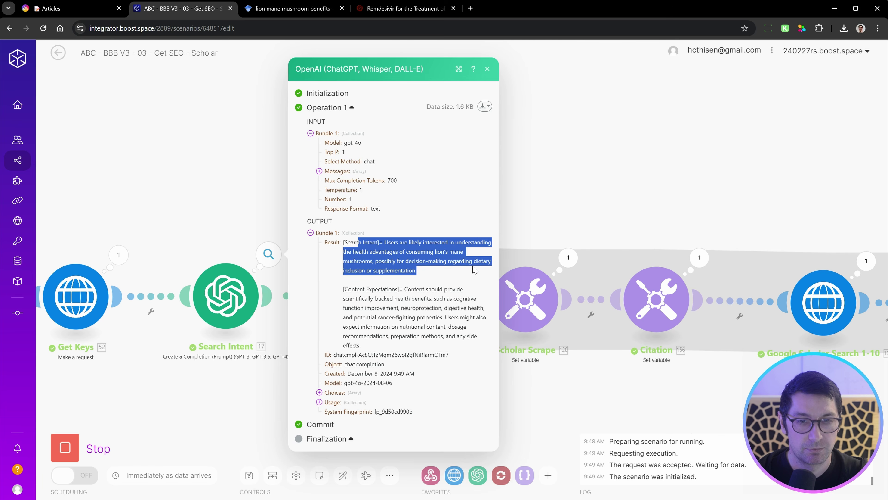
{"action": "left_click", "coordinate": [356, 279]}
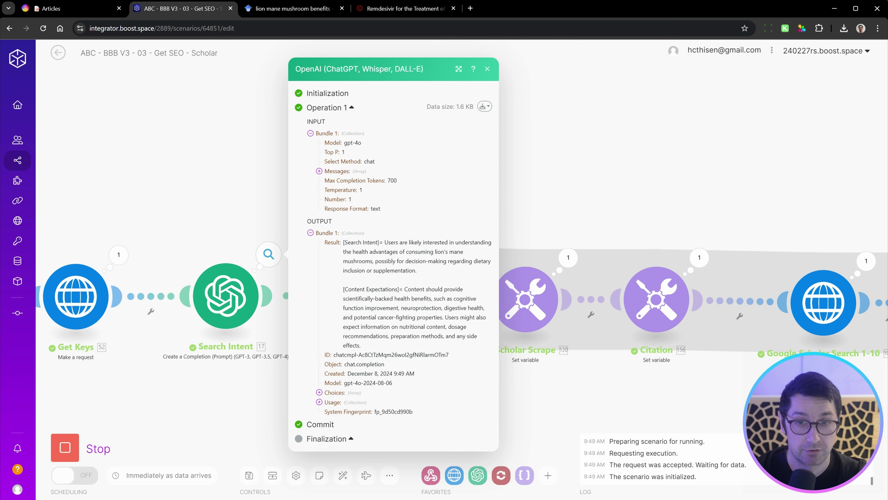
{"action": "mouse_move", "coordinate": [404, 289]}
{"action": "left_mouse_down"}
{"action": "mouse_move", "coordinate": [458, 289]}
{"action": "mouse_move", "coordinate": [392, 299]}
{"action": "mouse_move", "coordinate": [479, 301]}
{"action": "mouse_move", "coordinate": [380, 307]}
{"action": "mouse_move", "coordinate": [488, 310]}
{"action": "mouse_move", "coordinate": [465, 309]}
{"action": "mouse_move", "coordinate": [460, 367]}
{"action": "left_mouse_up"}
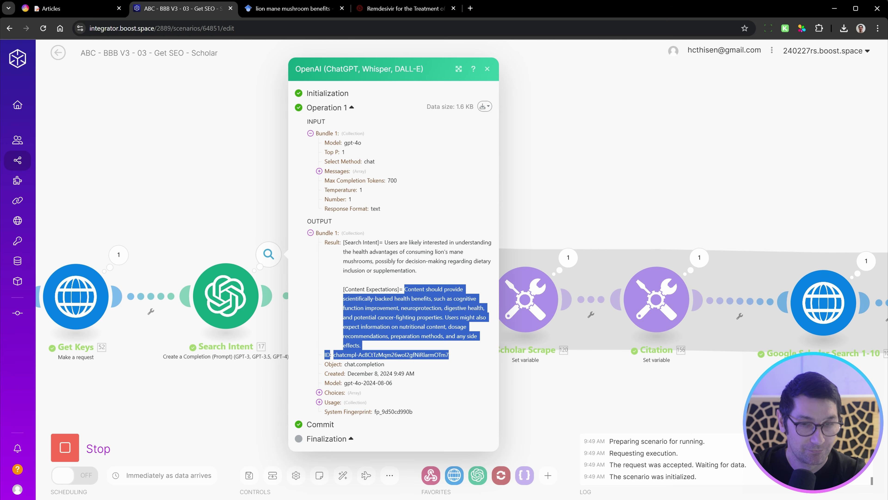
{"action": "left_click", "coordinate": [460, 366]}
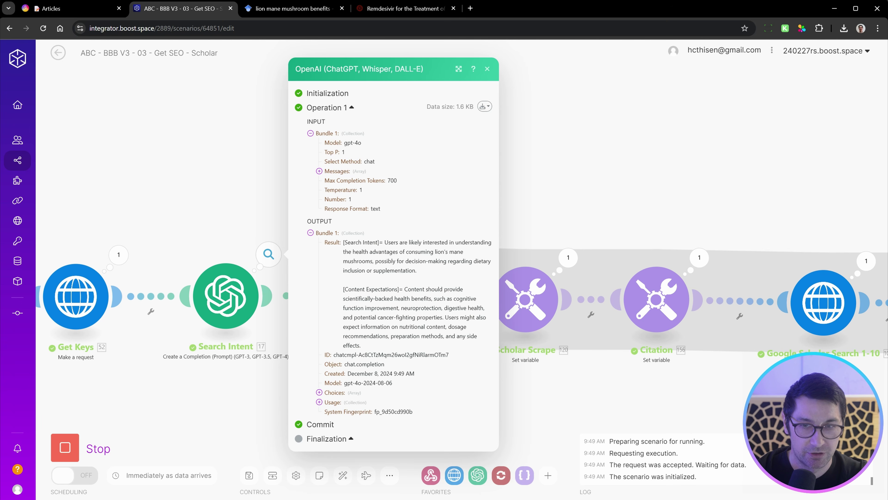
{"action": "left_click_drag", "start_coordinate": [363, 242], "coordinate": [411, 242]}
{"action": "left_click_drag", "start_coordinate": [344, 289], "coordinate": [396, 289]}
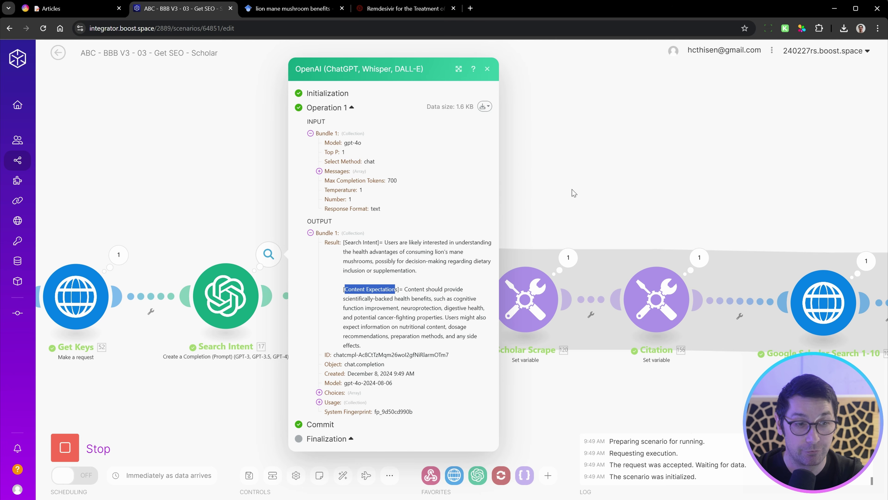
{"action": "left_click", "coordinate": [598, 181]}
Follow the run back from the PDF routes to the JSON module and examine the first two source URLs in its output.
{"action": "left_click_drag", "start_coordinate": [677, 197], "coordinate": [221, 231]}
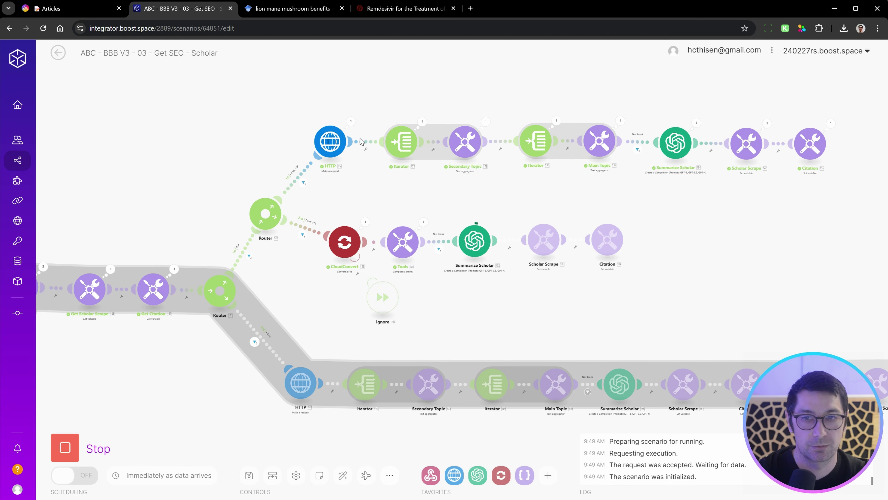
{"action": "scroll", "coordinate": [280, 176], "scroll_direction": "up", "scroll_amount": 3}
{"action": "left_click_drag", "start_coordinate": [279, 275], "coordinate": [518, 203]}
{"action": "left_click_drag", "start_coordinate": [214, 239], "coordinate": [477, 220]}
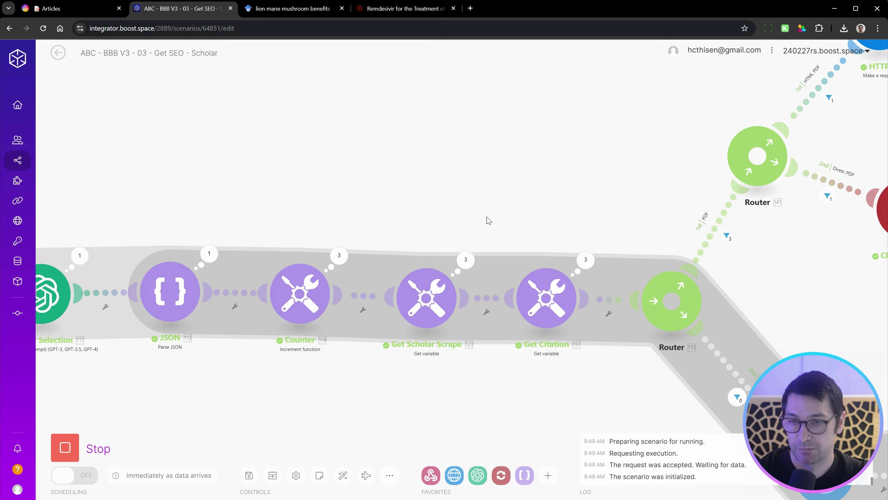
{"action": "left_click_drag", "start_coordinate": [187, 260], "coordinate": [264, 258]}
{"action": "left_click", "coordinate": [288, 254]}
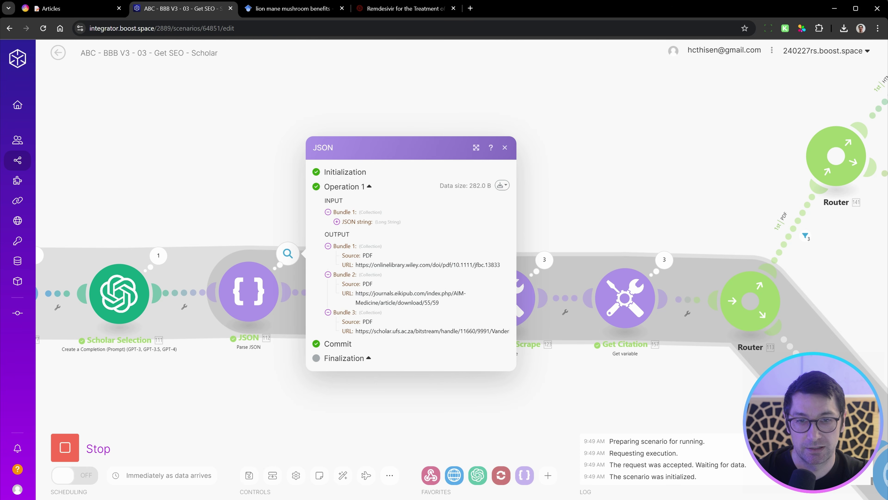
{"action": "left_click_drag", "start_coordinate": [502, 266], "coordinate": [363, 265]}
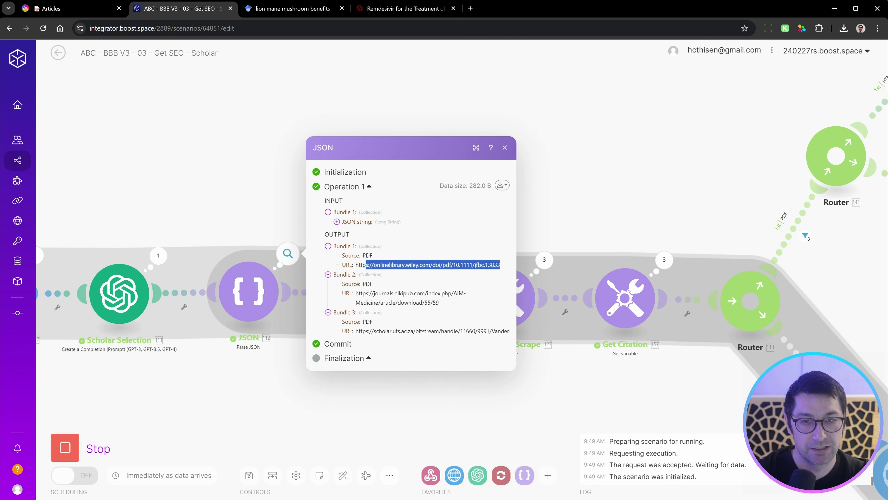
{"action": "left_click", "coordinate": [366, 265]}
{"action": "double_click", "coordinate": [446, 265]}
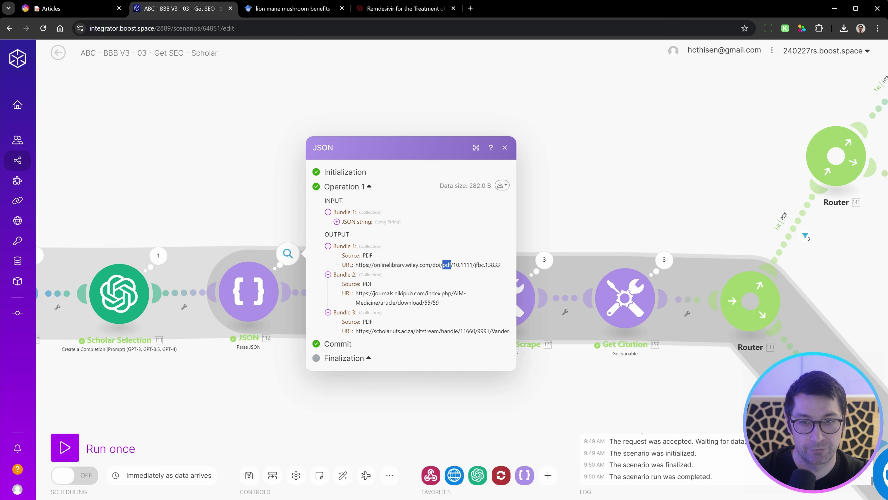
{"action": "left_click_drag", "start_coordinate": [440, 303], "coordinate": [353, 296]}
Compare the executed PDF routes with the sources and URLs in the JSON module's output, focusing on the second and third bundles.
{"action": "left_click_drag", "start_coordinate": [668, 191], "coordinate": [139, 222]}
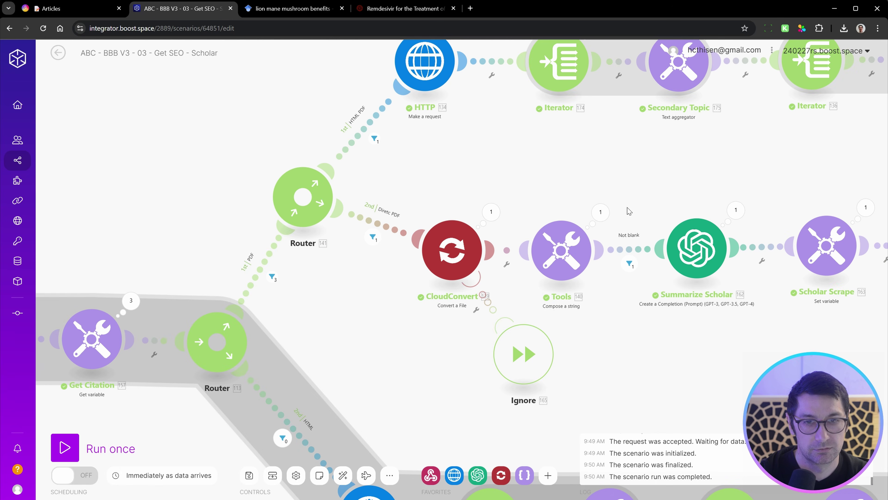
{"action": "scroll", "coordinate": [571, 329], "scroll_direction": "down", "scroll_amount": 3}
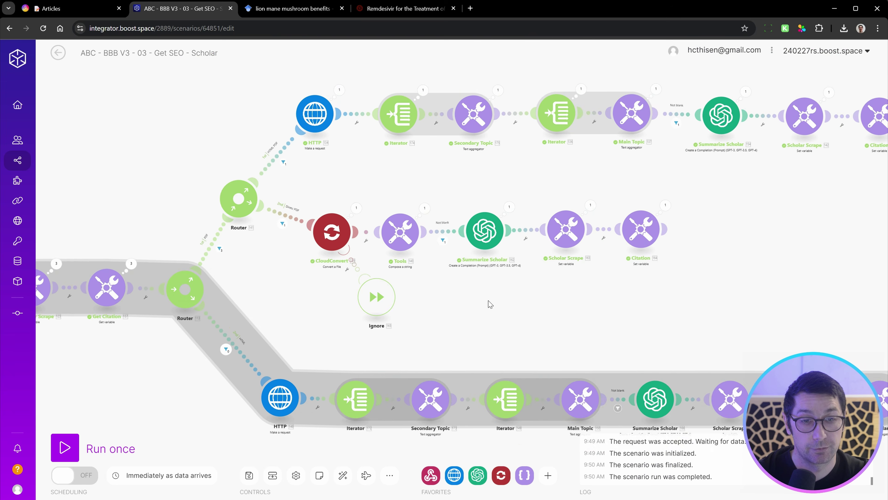
{"action": "left_click_drag", "start_coordinate": [195, 278], "coordinate": [455, 202]}
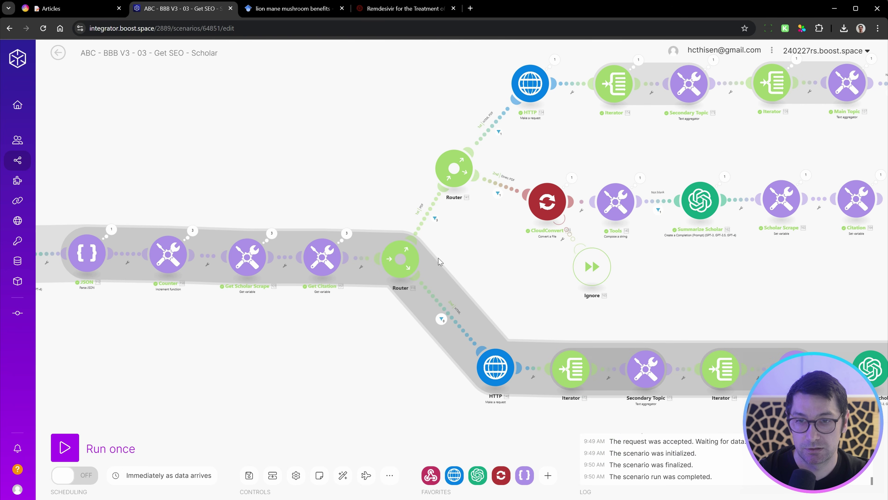
{"action": "scroll", "coordinate": [456, 202], "scroll_direction": "up", "scroll_amount": 3}
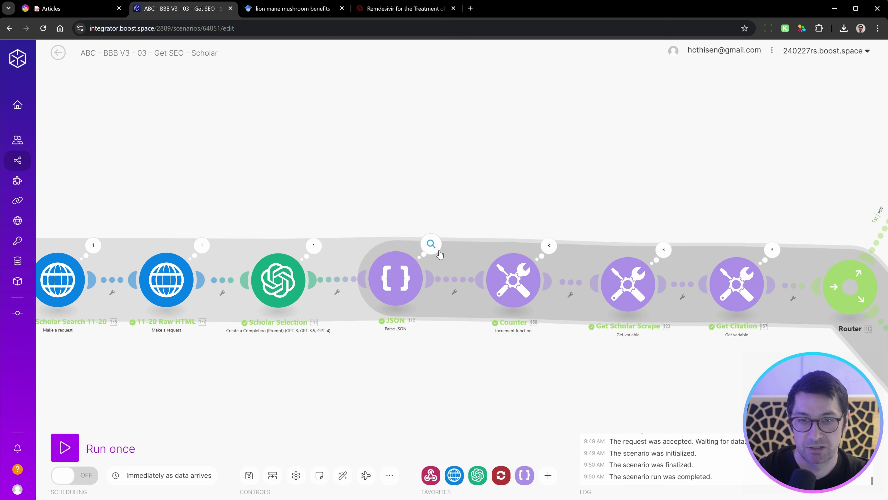
{"action": "left_click", "coordinate": [433, 245]}
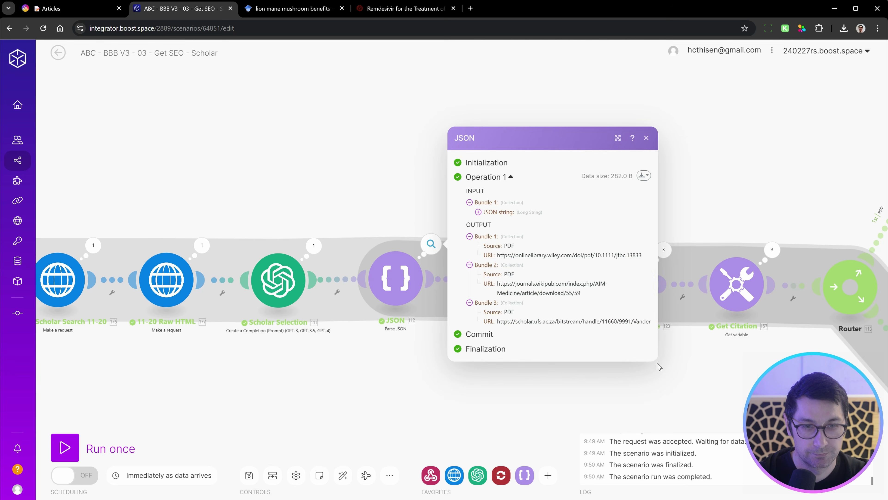
{"action": "left_click_drag", "start_coordinate": [675, 316], "coordinate": [497, 316]}
{"action": "left_click_drag", "start_coordinate": [827, 133], "coordinate": [599, 164]}
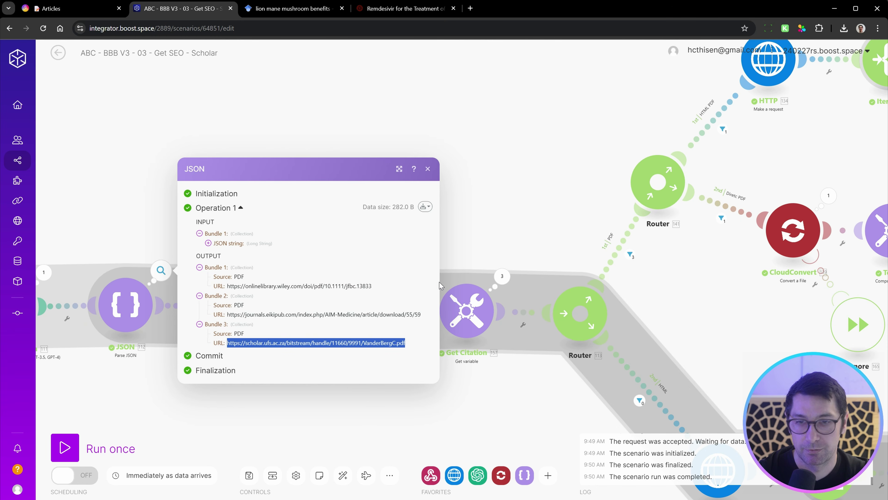
{"action": "left_click_drag", "start_coordinate": [424, 315], "coordinate": [232, 315]}
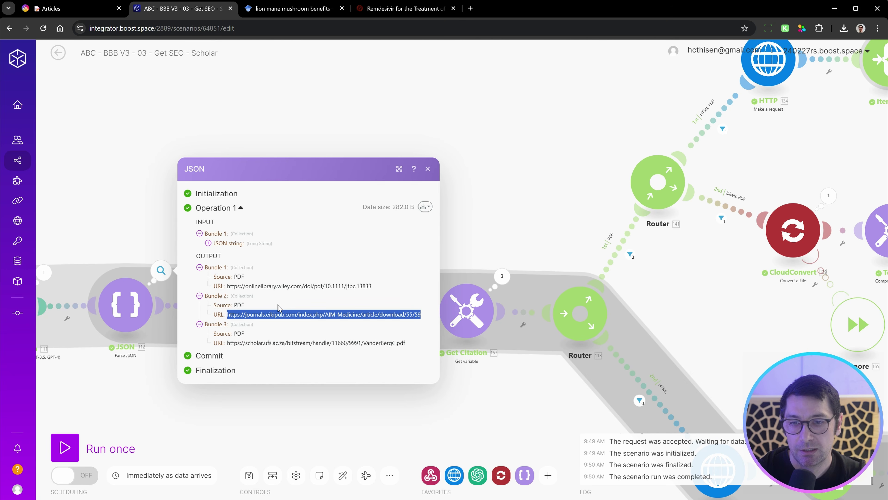
{"action": "left_click", "coordinate": [347, 306]}
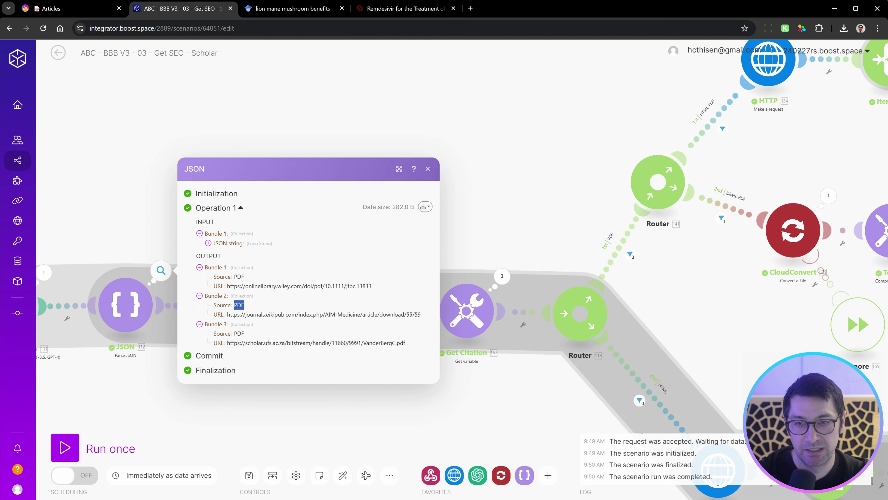
{"action": "left_click", "coordinate": [429, 332]}
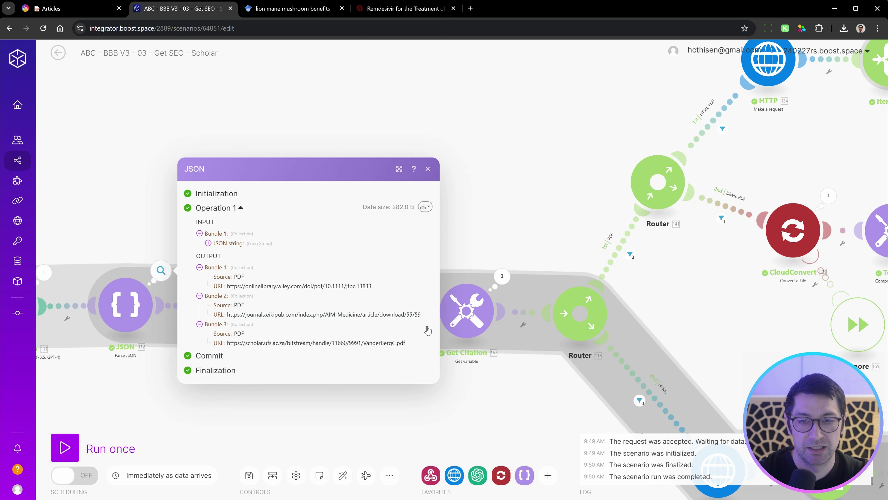
Review the URL condition in the HTML PDF route's filter and leave the filter without saving changes.
{"action": "left_click", "coordinate": [752, 108]}
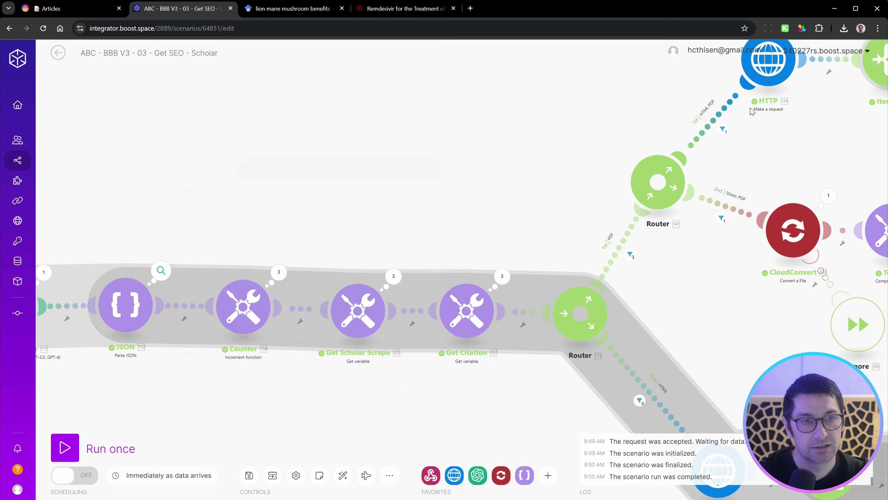
{"action": "left_click", "coordinate": [722, 129]}
{"action": "left_click", "coordinate": [502, 226]}
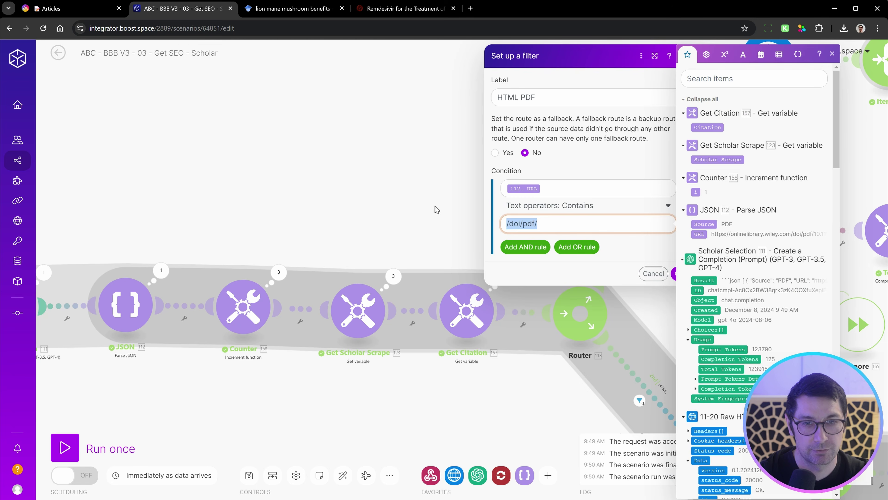
{"action": "left_click", "coordinate": [653, 273]}
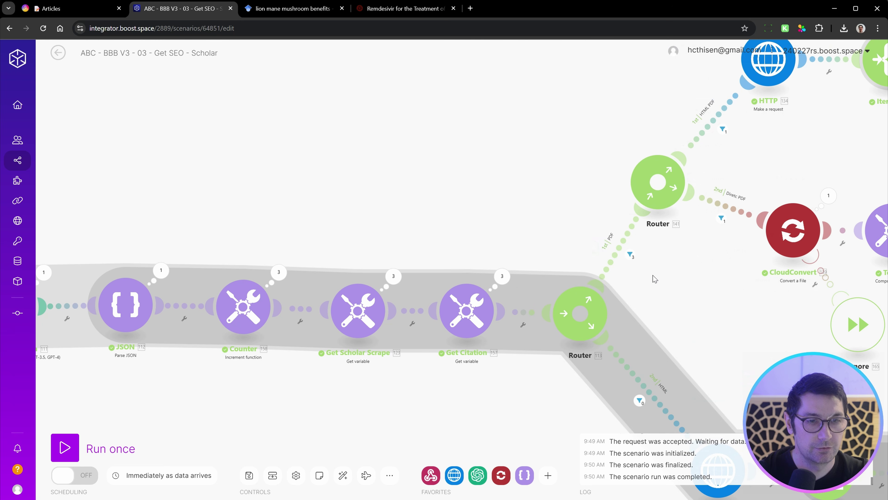
Check the lion mane mushroom benefits record's scholar fields in the Articles table and return to the scenario.
{"action": "left_click_drag", "start_coordinate": [687, 295], "coordinate": [413, 235]}
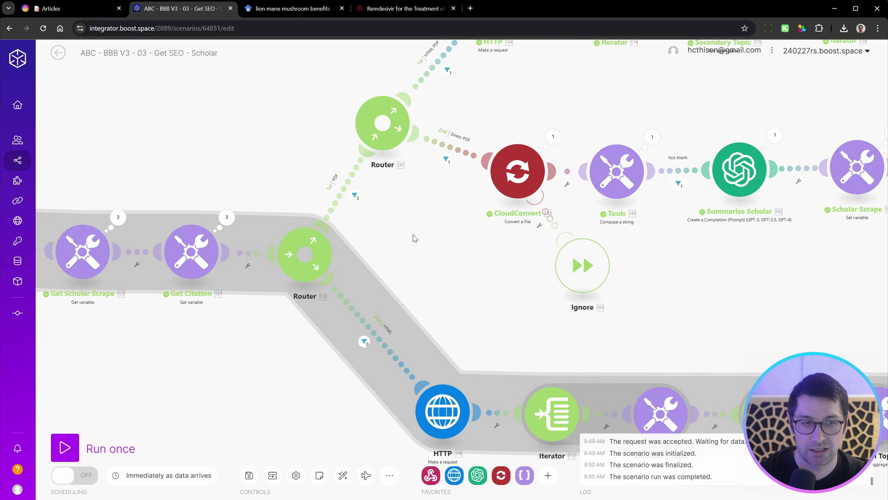
{"action": "scroll", "coordinate": [437, 235], "scroll_direction": "down", "scroll_amount": 3}
{"action": "left_click", "coordinate": [73, 9]}
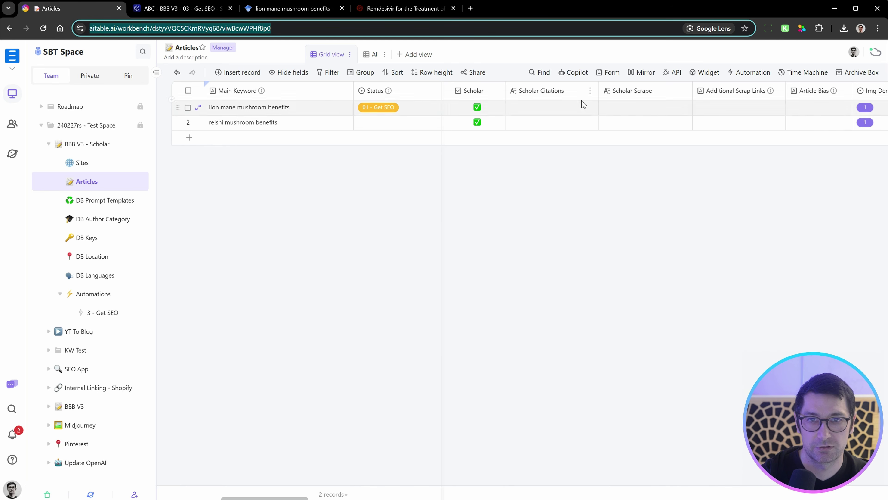
{"action": "key", "text": "ctrl+Tab"}
Inspect the run outputs of the Get Scholar Scrape and Get Citations modules near the end of the flow.
{"action": "scroll", "coordinate": [665, 306], "scroll_direction": "up", "scroll_amount": 3}
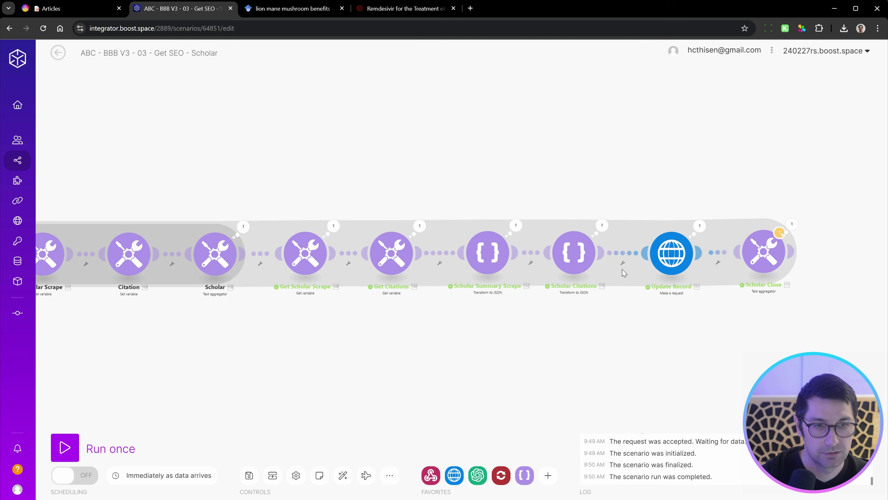
{"action": "left_click", "coordinate": [700, 226]}
{"action": "left_click", "coordinate": [334, 226]}
{"action": "left_click", "coordinate": [376, 263]}
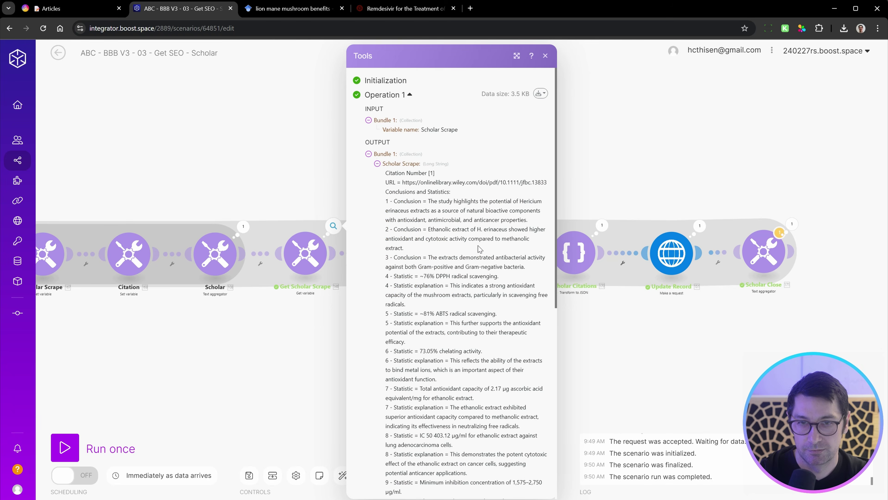
{"action": "left_click", "coordinate": [673, 330]}
{"action": "left_click", "coordinate": [420, 226]}
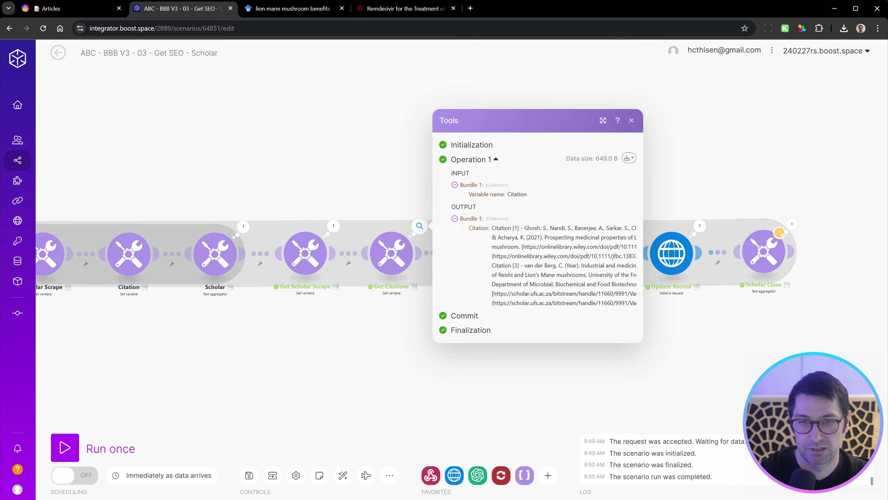
{"action": "left_click", "coordinate": [404, 387]}
{"action": "left_click", "coordinate": [420, 226]}
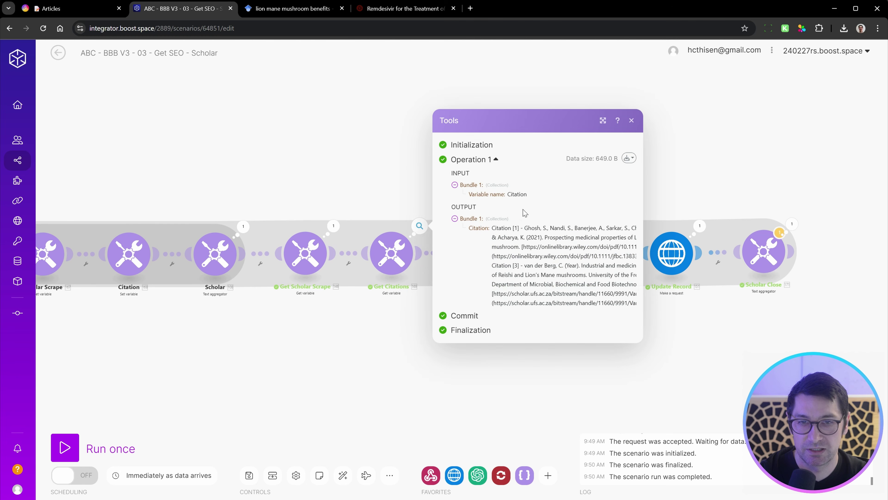
Check the citation numbers at the start of each entry in the Get Citations module's output.
{"action": "left_click_drag", "start_coordinate": [492, 228], "coordinate": [523, 227]}
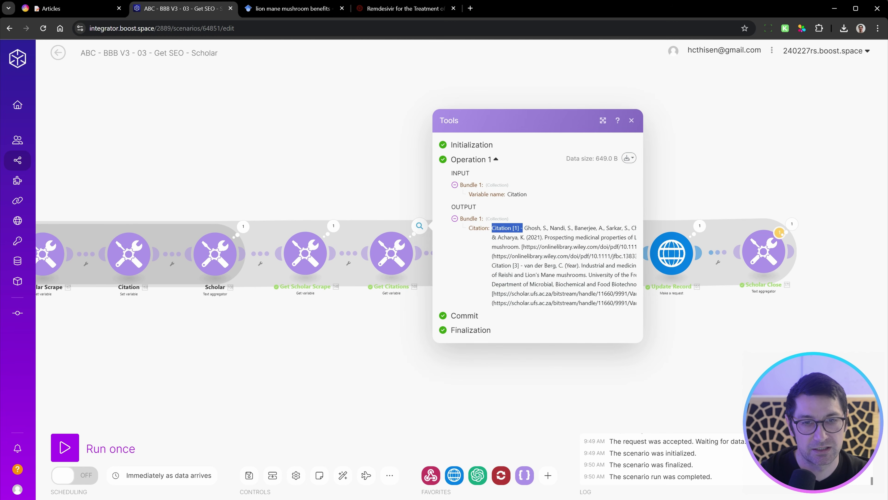
{"action": "left_click_drag", "start_coordinate": [492, 265], "coordinate": [524, 266]}
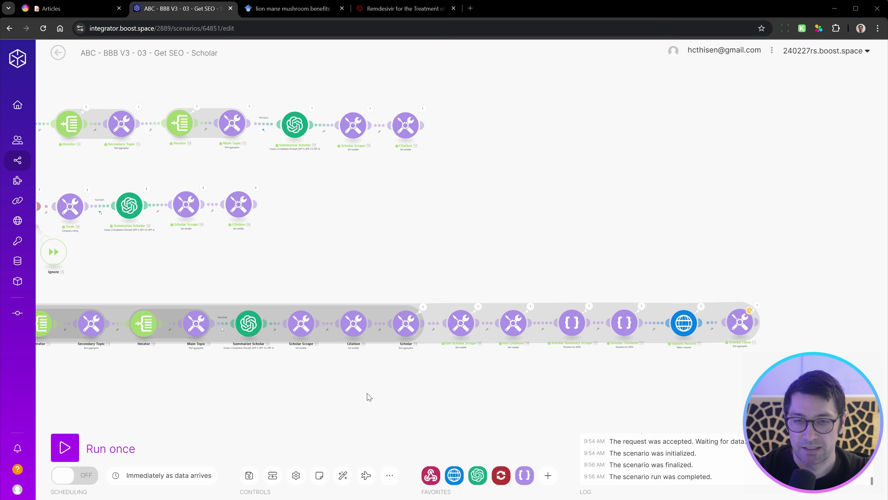
Look over the executed modules of the new run, from the final Scholar modules back to the HTML PDF and Direct PDF routes.
{"action": "left_click_drag", "start_coordinate": [367, 397], "coordinate": [409, 403]}
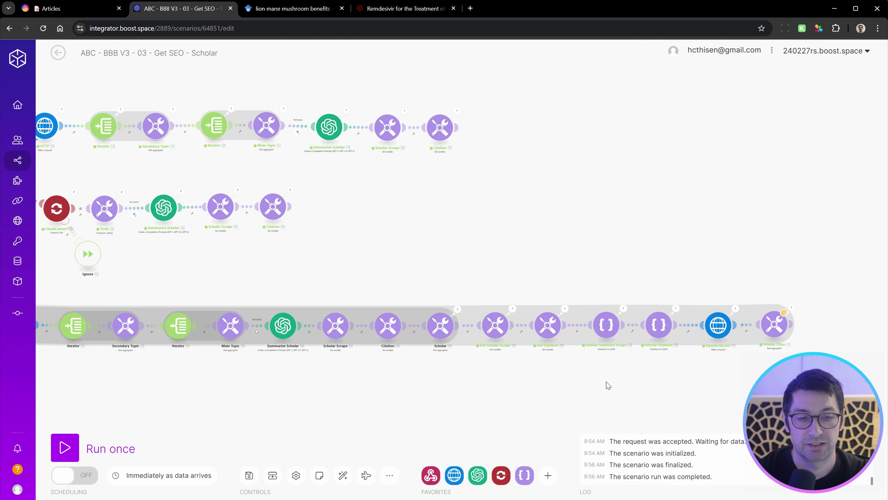
{"action": "left_click_drag", "start_coordinate": [607, 385], "coordinate": [439, 341]}
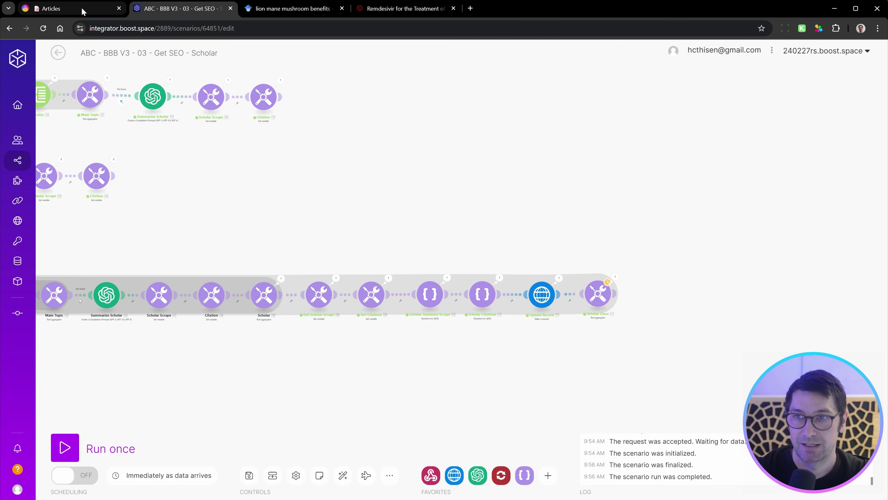
{"action": "scroll", "coordinate": [561, 304], "scroll_direction": "up", "scroll_amount": 3}
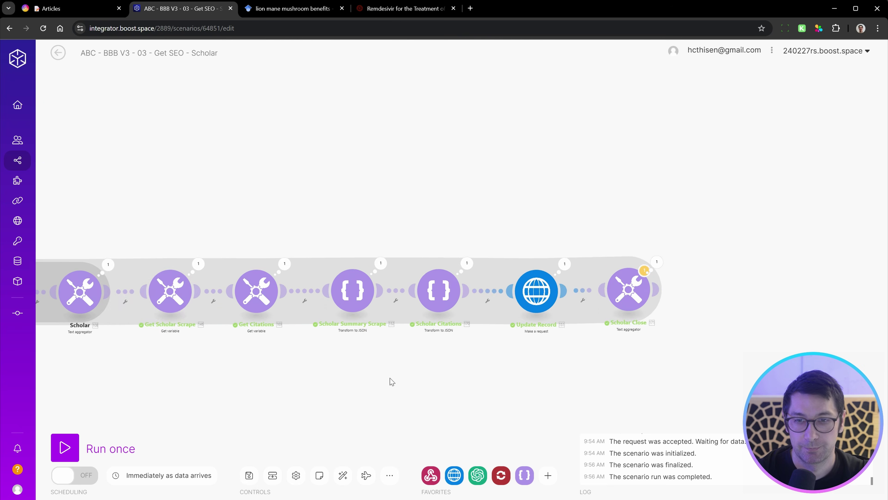
{"action": "scroll", "coordinate": [566, 418], "scroll_direction": "down", "scroll_amount": 5}
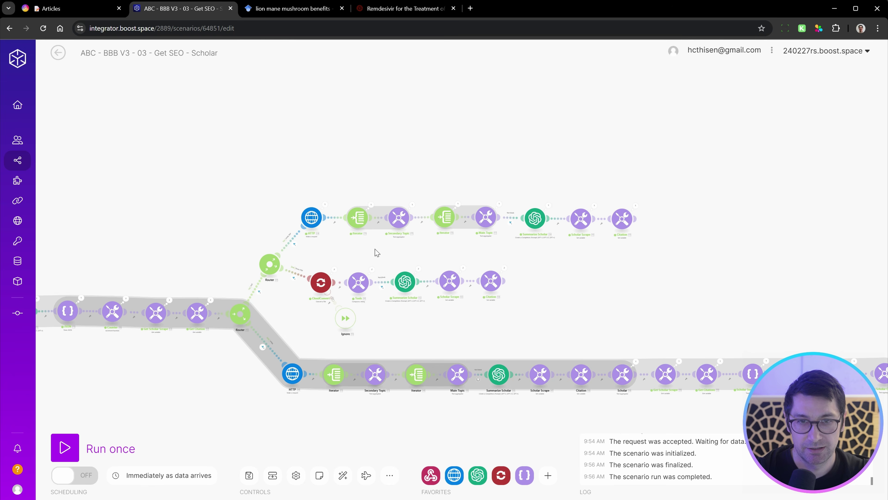
{"action": "scroll", "coordinate": [335, 251], "scroll_direction": "up", "scroll_amount": 4}
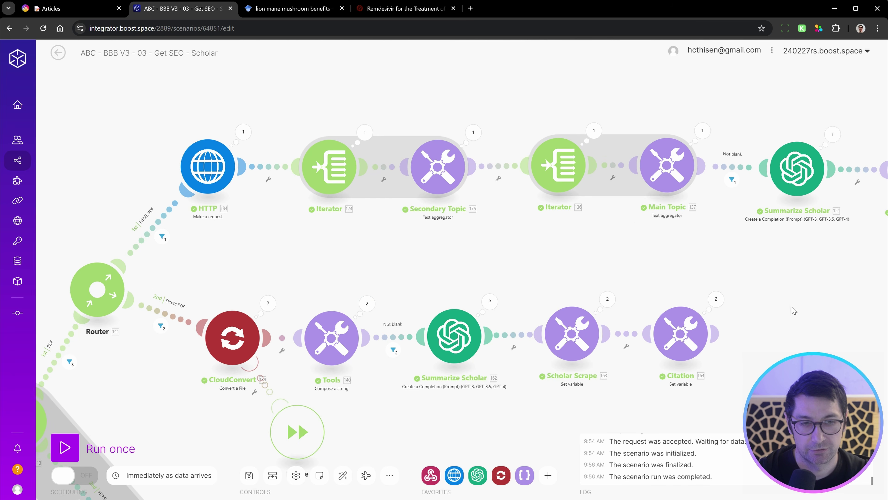
Expand the new run's Citation output in the Get Citations module and check the numbering of citations [1], [2] and [3].
{"action": "left_click_drag", "start_coordinate": [793, 307], "coordinate": [646, 254]}
{"action": "scroll", "coordinate": [646, 253], "scroll_direction": "down", "scroll_amount": 3}
{"action": "left_click_drag", "start_coordinate": [838, 345], "coordinate": [470, 233]}
{"action": "scroll", "coordinate": [614, 321], "scroll_direction": "up", "scroll_amount": 4}
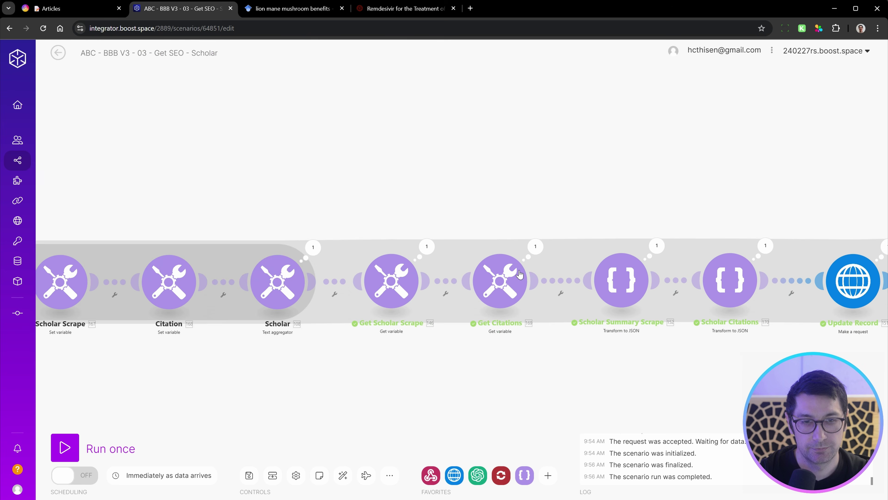
{"action": "left_click", "coordinate": [519, 229]}
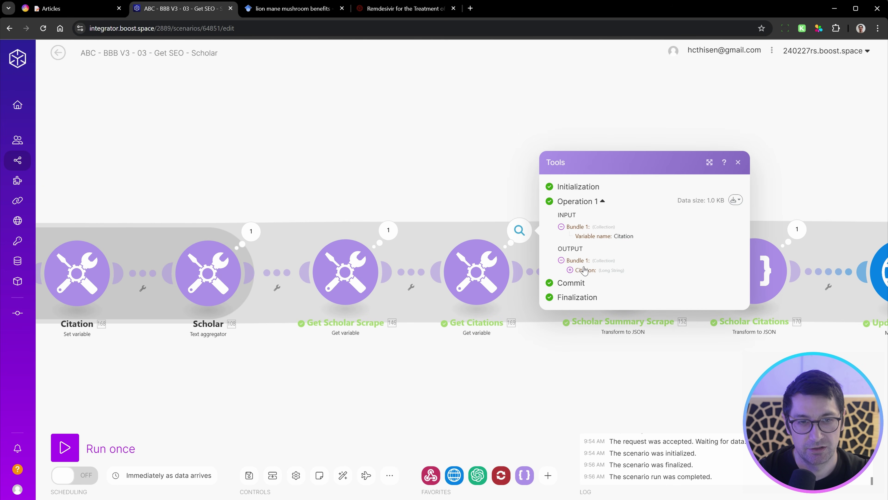
{"action": "left_click", "coordinate": [584, 262]}
{"action": "left_click_drag", "start_coordinate": [578, 185], "coordinate": [616, 186]}
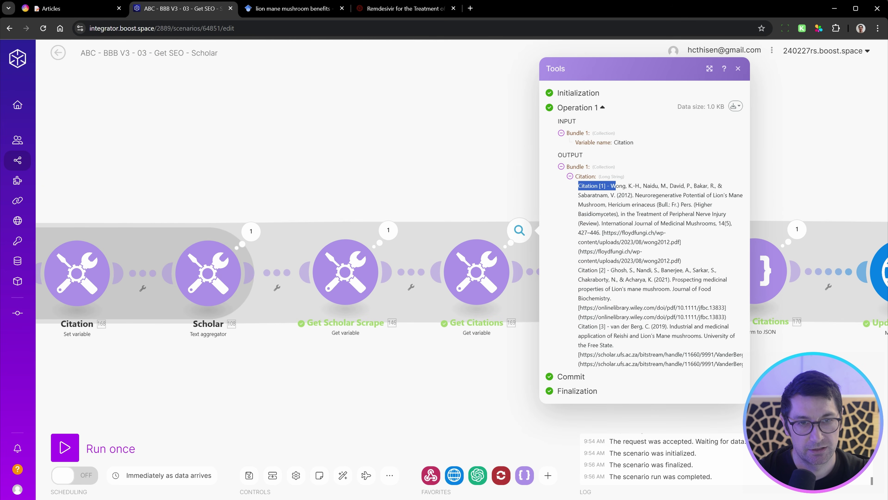
{"action": "left_click_drag", "start_coordinate": [578, 269], "coordinate": [614, 270]}
{"action": "left_click_drag", "start_coordinate": [583, 327], "coordinate": [608, 327]}
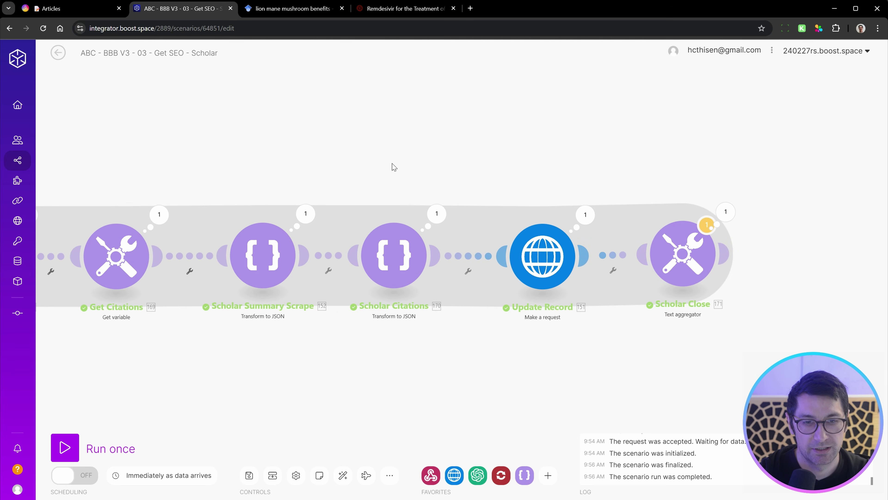
Switch to the Articles table and expand the lion mane mushroom benefits record from its Scholar Citations cell.
{"action": "left_click", "coordinate": [84, 11]}
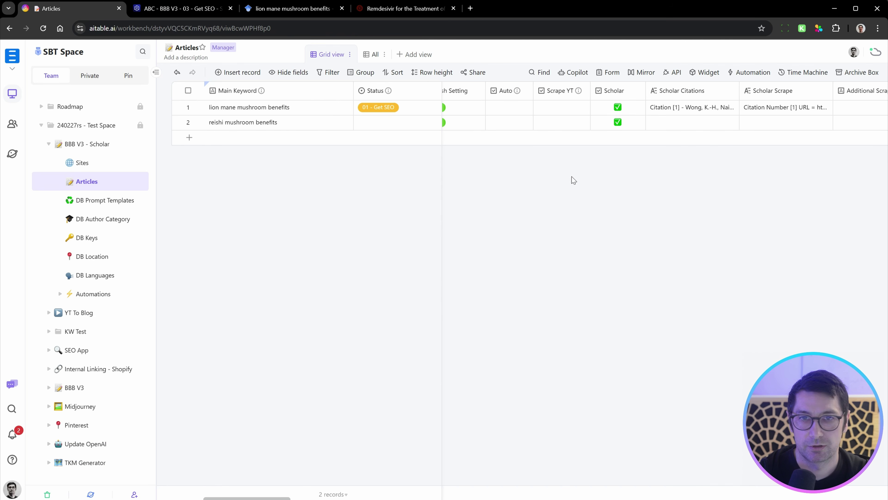
{"action": "left_click", "coordinate": [712, 110]}
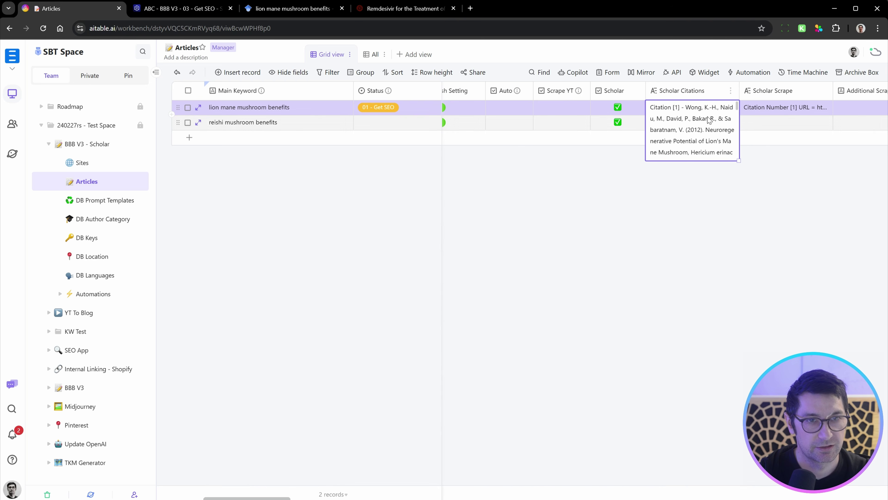
{"action": "key", "text": "space"}
Review the citations and their source links in the record's Scholar Citations field, from the first through the third entry.
{"action": "scroll", "coordinate": [407, 208], "scroll_direction": "down", "scroll_amount": 2}
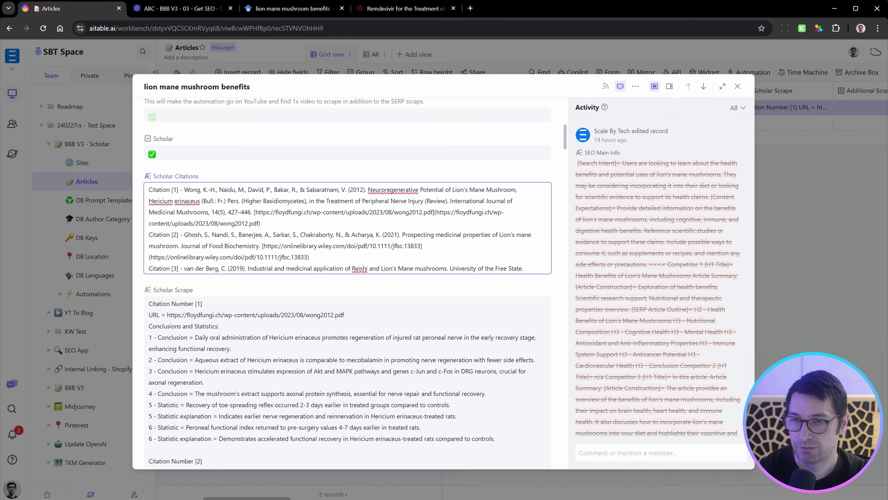
{"action": "scroll", "coordinate": [347, 227], "scroll_direction": "down", "scroll_amount": 1}
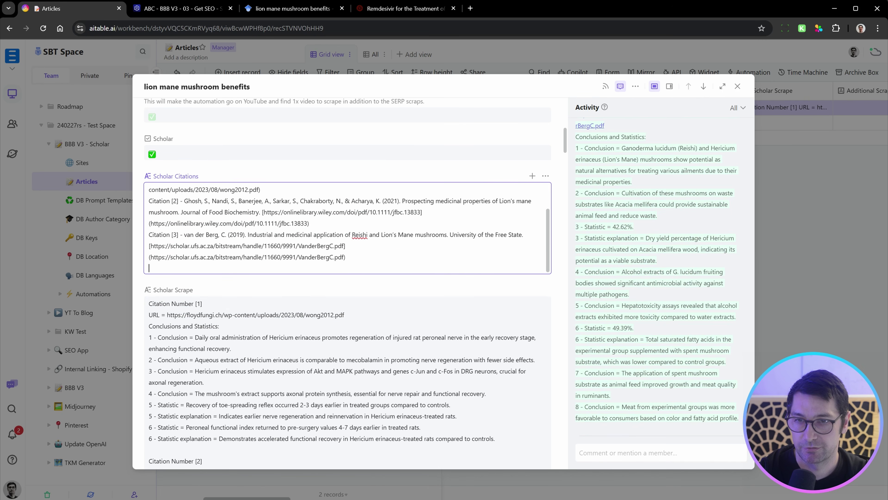
{"action": "left_click", "coordinate": [350, 257]}
{"action": "scroll", "coordinate": [280, 246], "scroll_direction": "up", "scroll_amount": 1}
{"action": "right_click", "coordinate": [279, 245]}
{"action": "left_click", "coordinate": [285, 228]}
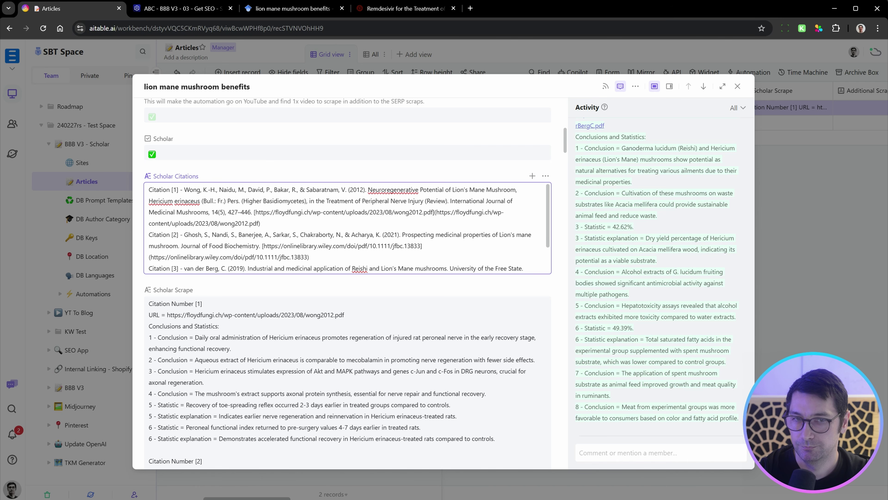
{"action": "left_click_drag", "start_coordinate": [149, 189], "coordinate": [347, 257]}
{"action": "scroll", "coordinate": [308, 191], "scroll_direction": "down", "scroll_amount": 1}
{"action": "left_click", "coordinate": [354, 259]}
{"action": "scroll", "coordinate": [402, 315], "scroll_direction": "down", "scroll_amount": 1}
{"action": "scroll", "coordinate": [417, 305], "scroll_direction": "up", "scroll_amount": 1}
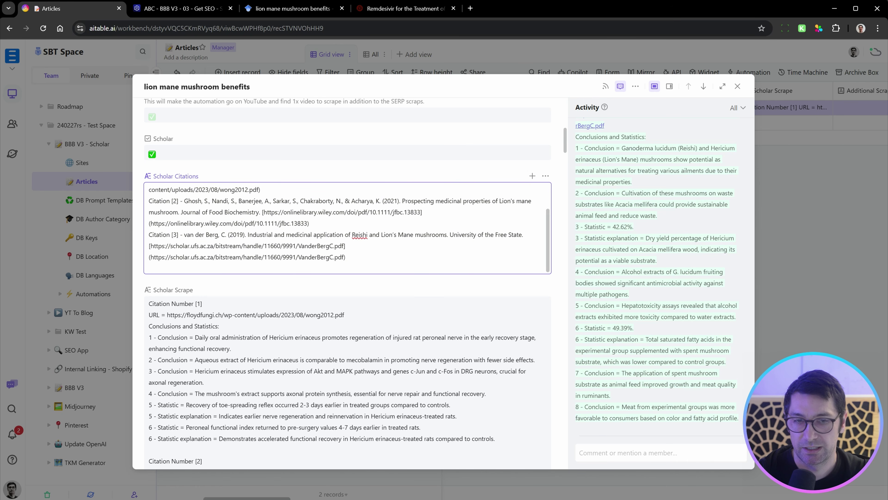
Skim the citation sections in the record's Scholar Scrape field and return to its beginning.
{"action": "scroll", "coordinate": [546, 147], "scroll_direction": "down", "scroll_amount": 4}
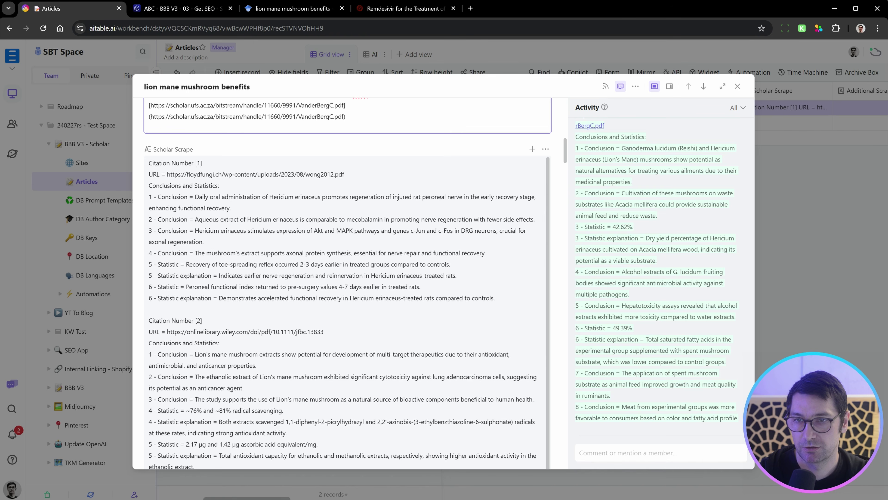
{"action": "left_click", "coordinate": [510, 259]}
{"action": "scroll", "coordinate": [518, 270], "scroll_direction": "up", "scroll_amount": 3}
{"action": "scroll", "coordinate": [559, 342], "scroll_direction": "up", "scroll_amount": 5}
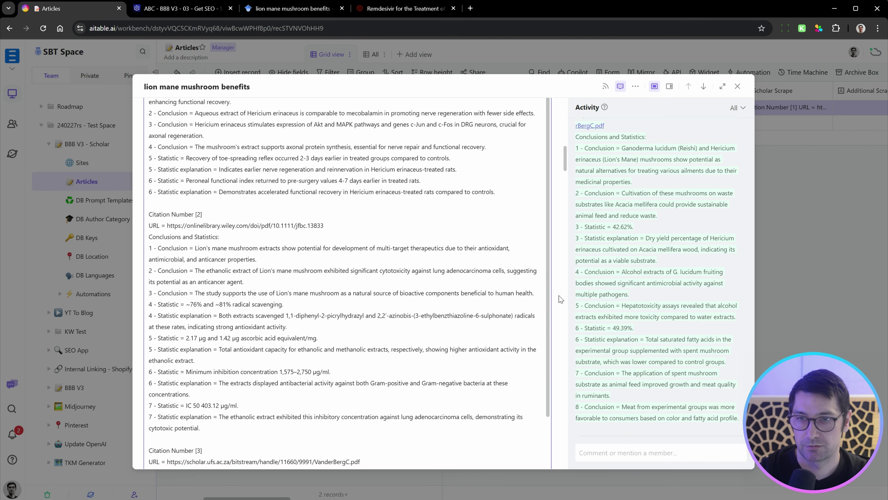
{"action": "scroll", "coordinate": [583, 298], "scroll_direction": "up", "scroll_amount": 3}
{"action": "scroll", "coordinate": [539, 294], "scroll_direction": "up", "scroll_amount": 4}
Read the conclusions, statistics and statistic explanations under Citation Number [1] in the Scholar Scrape field.
{"action": "left_click_drag", "start_coordinate": [195, 278], "coordinate": [273, 277]}
{"action": "left_click_drag", "start_coordinate": [178, 289], "coordinate": [218, 334]}
{"action": "left_click", "coordinate": [166, 300]}
{"action": "scroll", "coordinate": [217, 334], "scroll_direction": "down", "scroll_amount": 1}
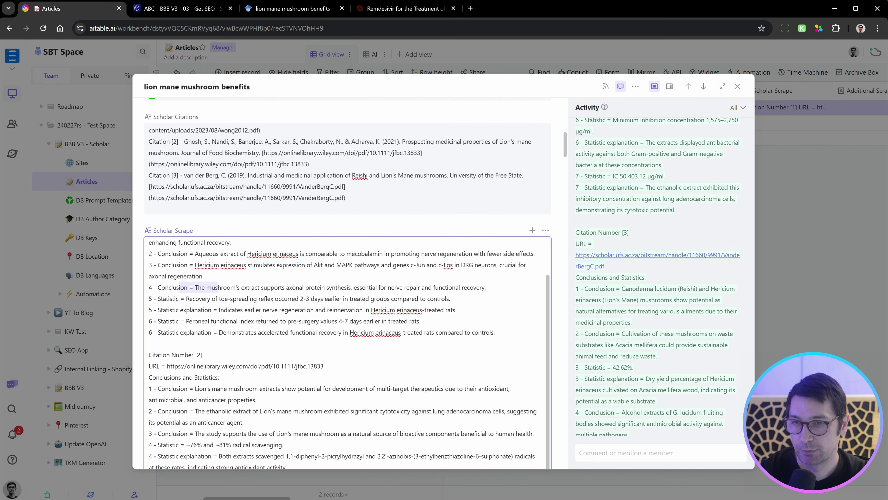
{"action": "left_click_drag", "start_coordinate": [149, 299], "coordinate": [153, 310]}
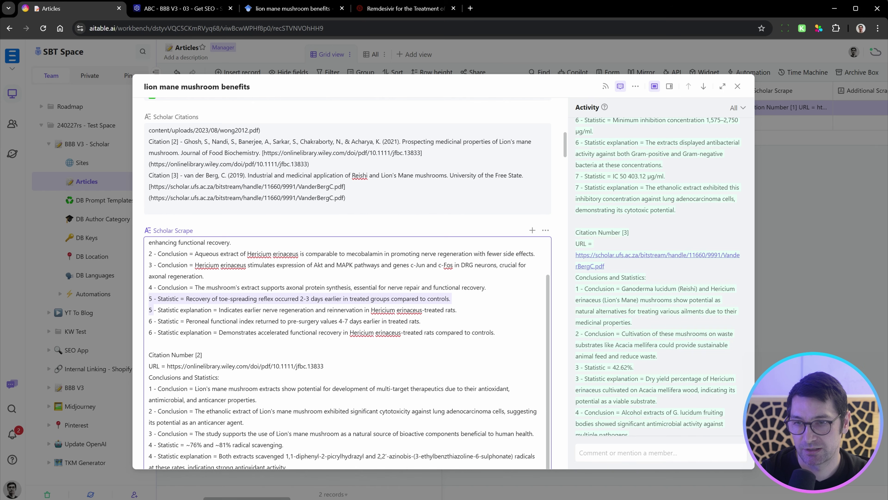
{"action": "left_click", "coordinate": [176, 298]}
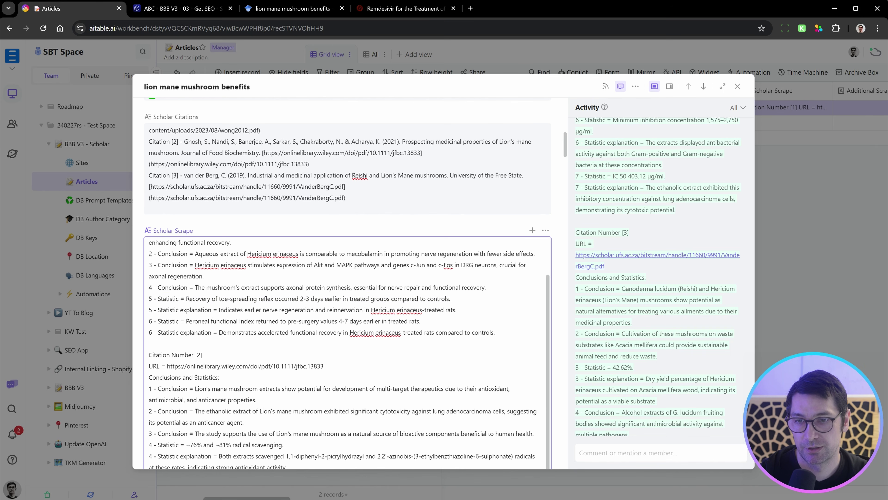
{"action": "left_click_drag", "start_coordinate": [275, 299], "coordinate": [360, 291]}
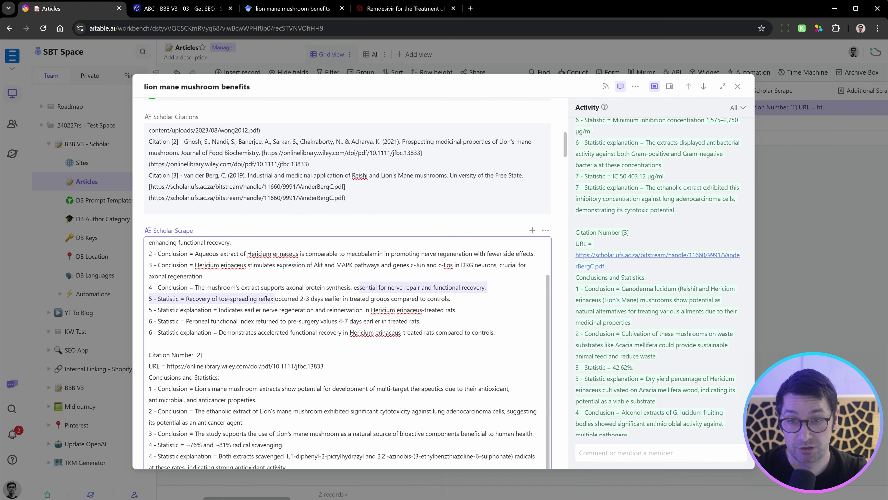
{"action": "left_click_drag", "start_coordinate": [163, 310], "coordinate": [444, 310]}
{"action": "left_click_drag", "start_coordinate": [193, 321], "coordinate": [421, 321]}
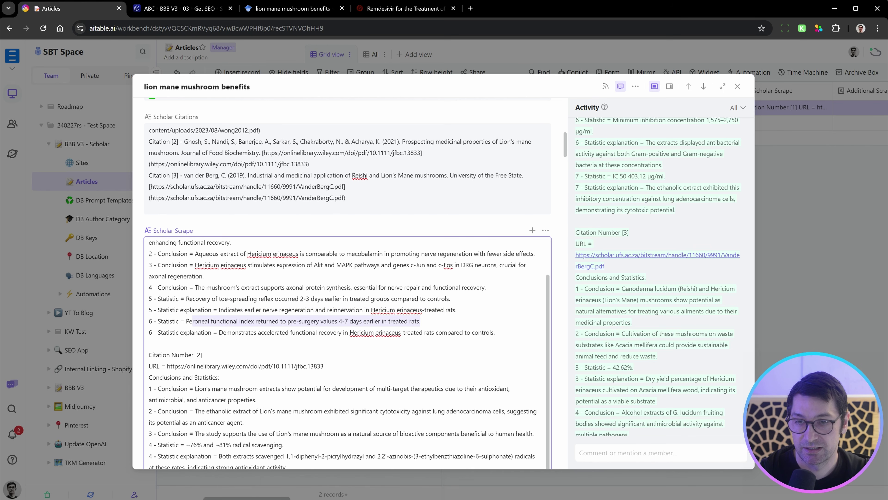
{"action": "left_click_drag", "start_coordinate": [239, 332], "coordinate": [494, 332]}
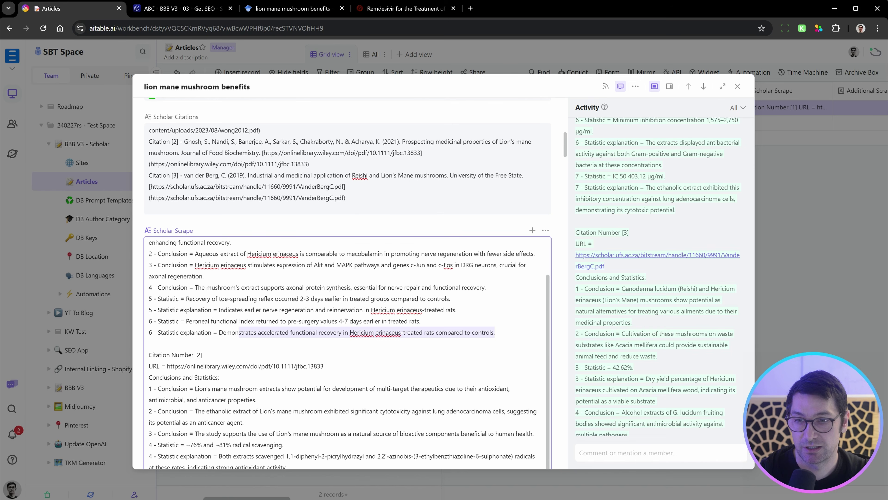
Examine the Citation Number [2] section of Scholar Scrape, comparing statistics 4 and 5 with their explanations.
{"action": "scroll", "coordinate": [349, 352], "scroll_direction": "down", "scroll_amount": 3}
{"action": "left_click_drag", "start_coordinate": [148, 267], "coordinate": [203, 267]}
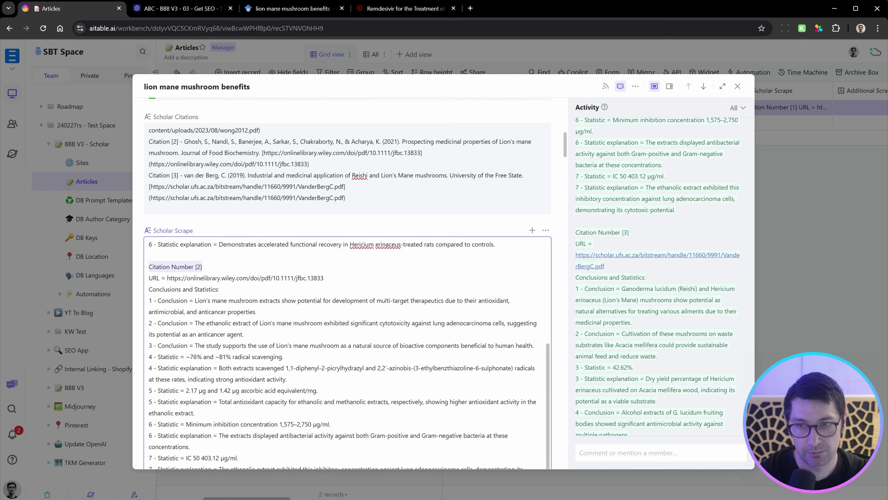
{"action": "scroll", "coordinate": [203, 266], "scroll_direction": "down", "scroll_amount": 3}
{"action": "left_click_drag", "start_coordinate": [170, 184], "coordinate": [181, 207]}
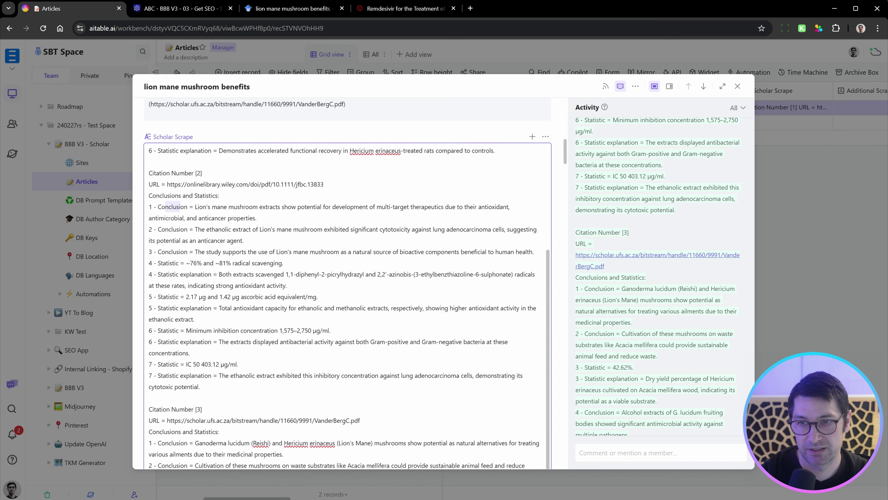
{"action": "left_click_drag", "start_coordinate": [158, 263], "coordinate": [190, 263]}
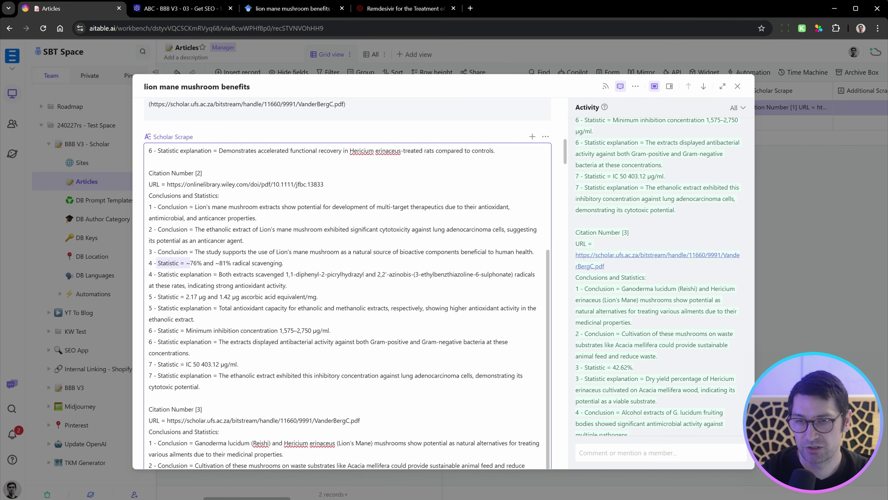
{"action": "left_click_drag", "start_coordinate": [217, 274], "coordinate": [342, 274]}
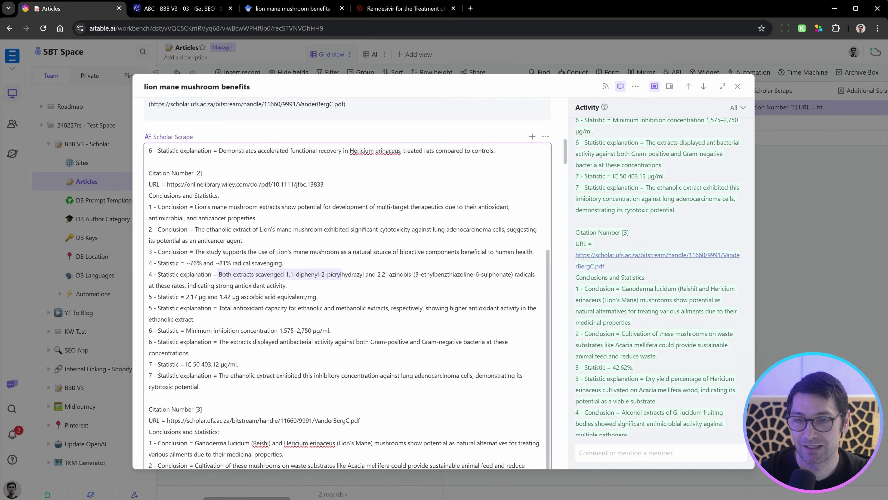
{"action": "left_click_drag", "start_coordinate": [284, 262], "coordinate": [287, 285]}
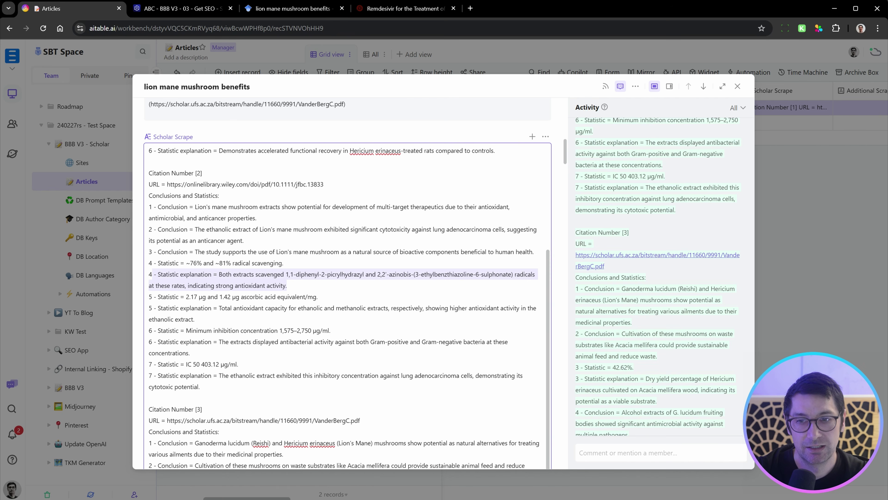
{"action": "left_click_drag", "start_coordinate": [284, 263], "coordinate": [185, 263]}
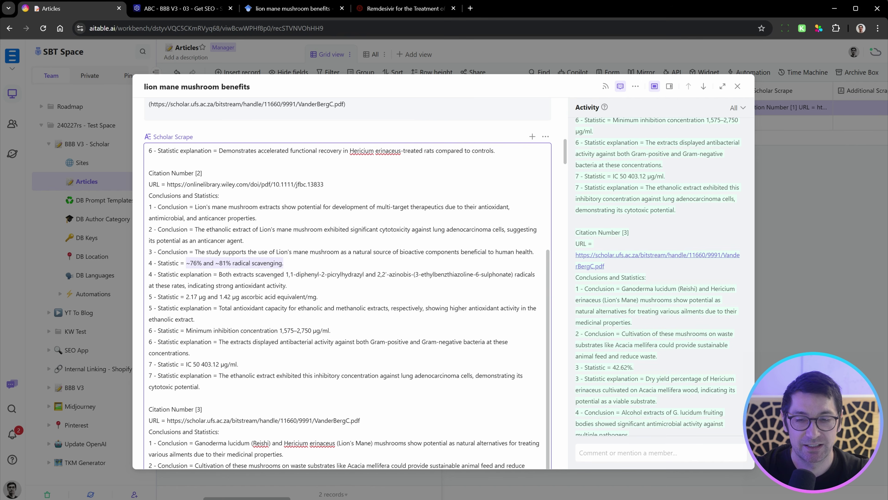
{"action": "left_click_drag", "start_coordinate": [288, 286], "coordinate": [217, 273]}
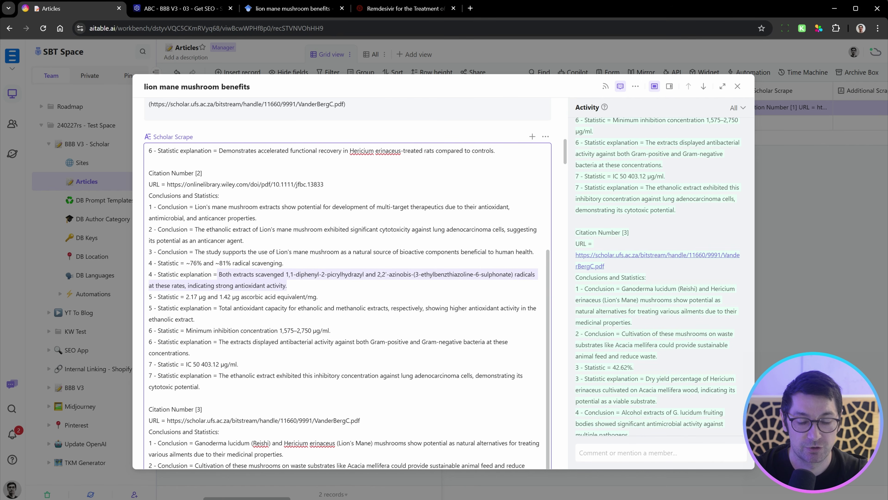
{"action": "left_click_drag", "start_coordinate": [317, 296], "coordinate": [458, 308]}
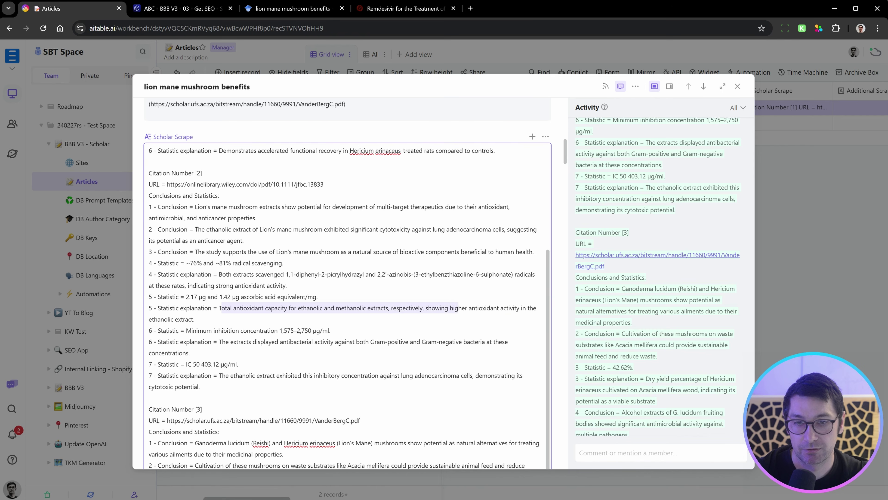
{"action": "left_click", "coordinate": [458, 319]}
{"action": "scroll", "coordinate": [458, 319], "scroll_direction": "up", "scroll_amount": 2}
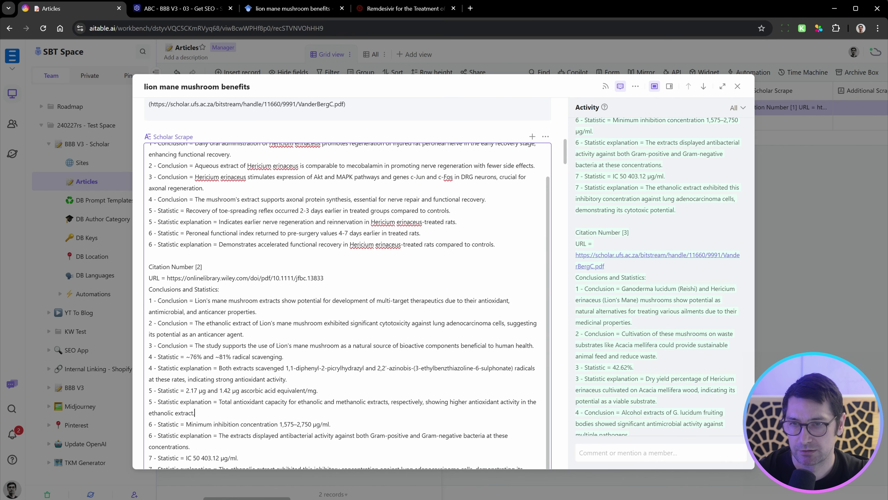
{"action": "left_click_drag", "start_coordinate": [323, 277], "coordinate": [167, 278]}
{"action": "key", "text": "ctrl+c"}
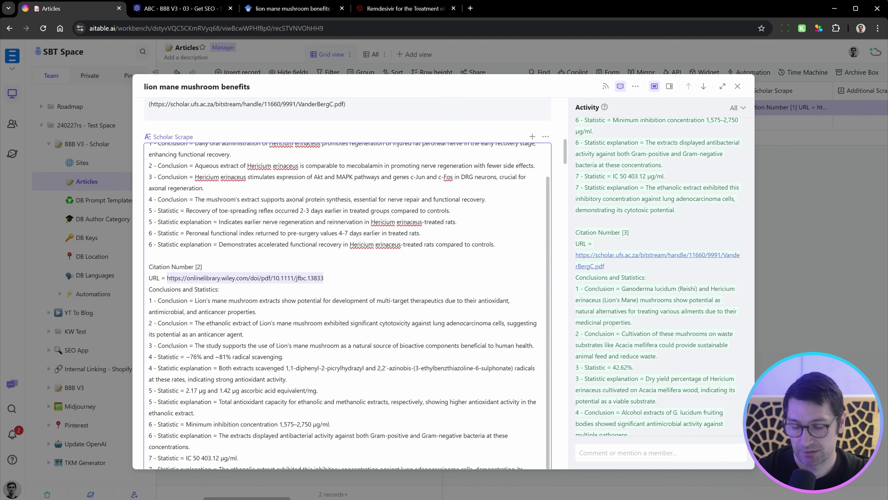
{"action": "key", "text": "ctrl+t"}
{"action": "key", "text": "ctrl+v"}
{"action": "key", "text": "Return"}
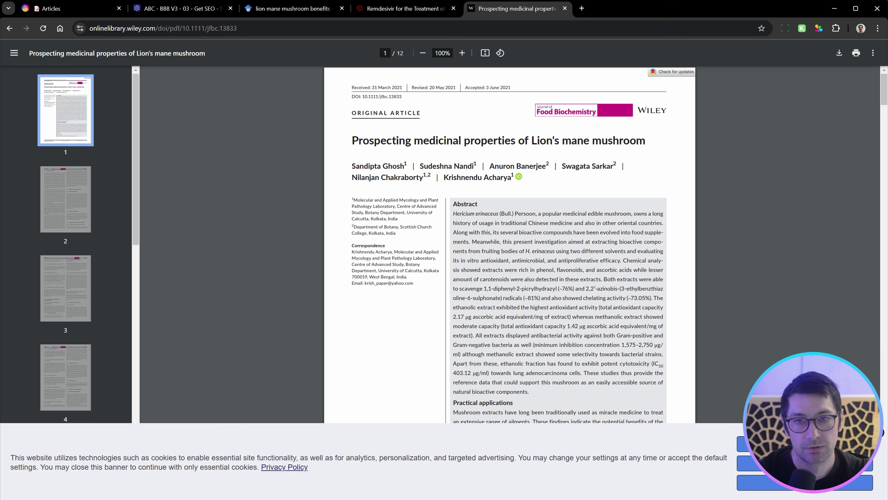
{"action": "left_click_drag", "start_coordinate": [352, 140], "coordinate": [645, 141]}
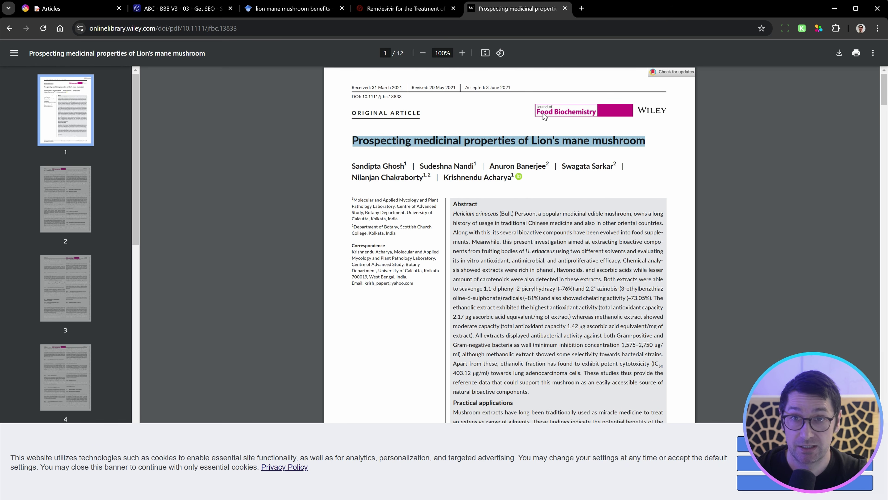
Return to the Articles record and review the Citation Number [2] conclusions and statistics in the Scholar Scrape field.
{"action": "key", "text": "ctrl+1"}
{"action": "left_click_drag", "start_coordinate": [177, 206], "coordinate": [287, 375]}
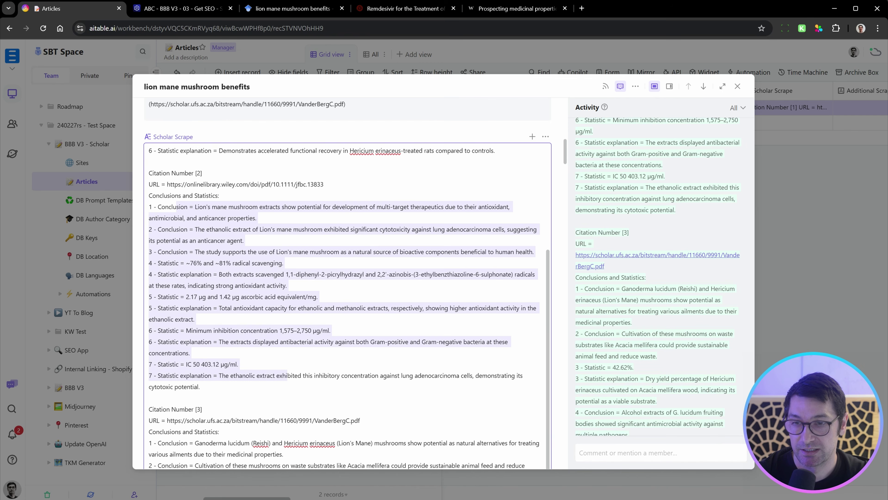
{"action": "left_click", "coordinate": [332, 331]}
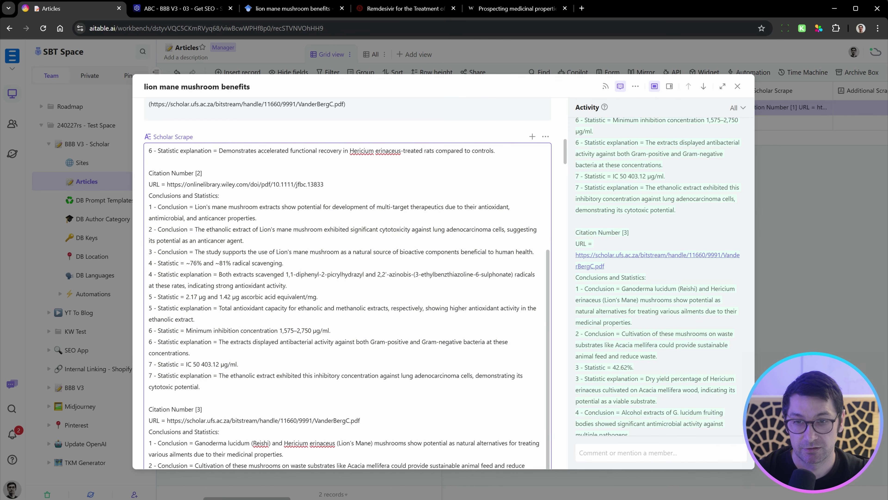
Switch to the Get SEO - Scholar scenario and look over its complete module chain, including the router branches.
{"action": "key", "text": "ctrl+2"}
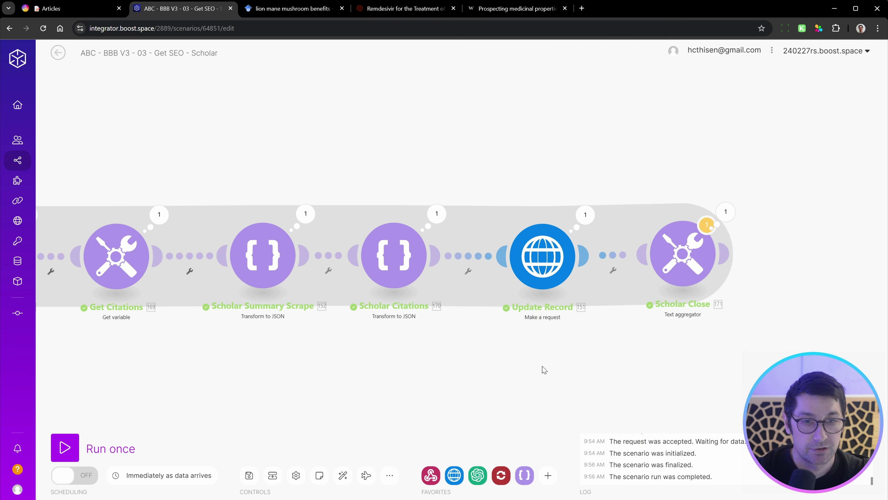
{"action": "scroll", "coordinate": [583, 353], "scroll_direction": "down", "scroll_amount": 10}
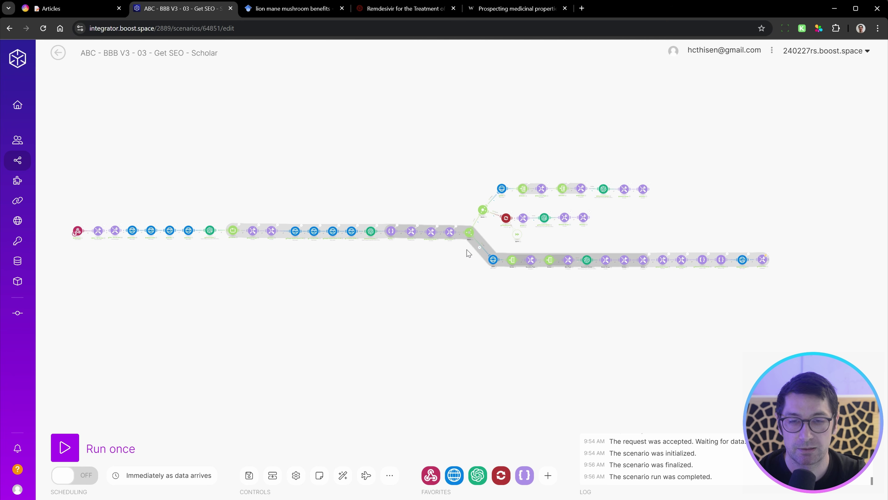
{"action": "left_click_drag", "start_coordinate": [826, 144], "coordinate": [65, 330]}
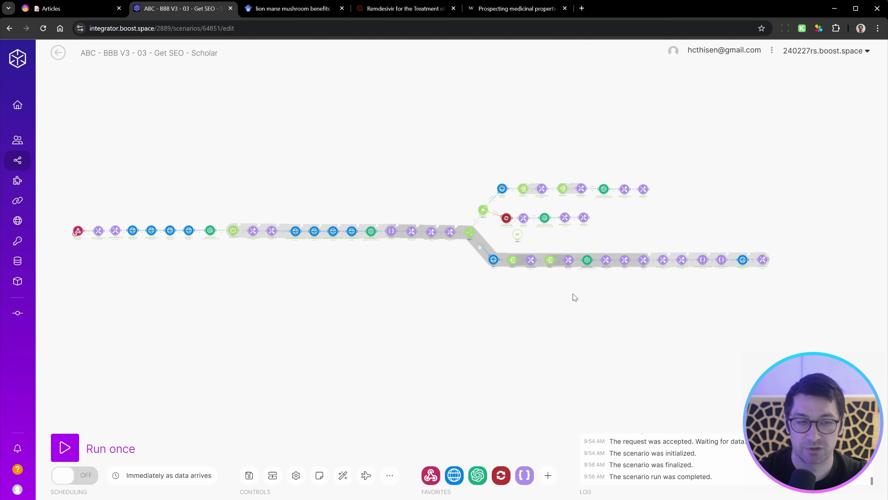
{"action": "scroll", "coordinate": [756, 291], "scroll_direction": "right", "scroll_amount": 15}
{"action": "left_click_drag", "start_coordinate": [734, 283], "coordinate": [31, 289]}
{"action": "left_click_drag", "start_coordinate": [818, 281], "coordinate": [440, 292]}
{"action": "left_click_drag", "start_coordinate": [821, 261], "coordinate": [33, 294]}
{"action": "scroll", "coordinate": [750, 323], "scroll_direction": "left", "scroll_amount": 10}
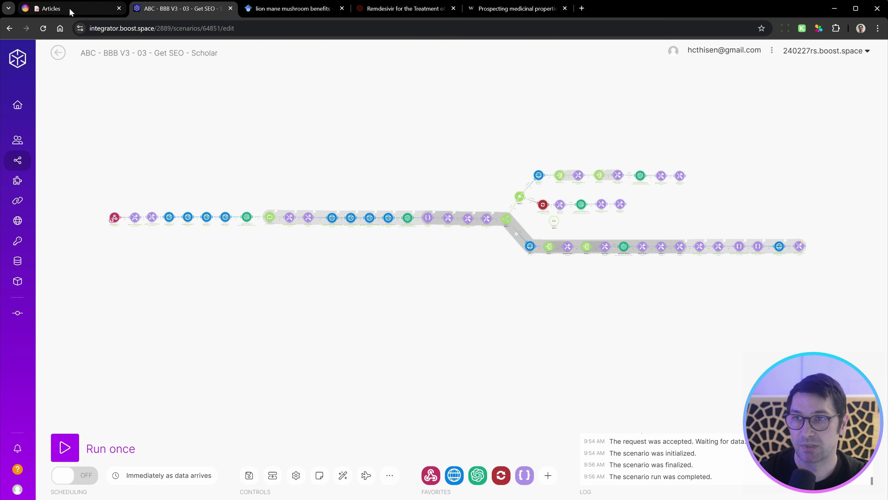
Check the lion mane mushroom benefits row in the Articles table, and return to the Get SEO - Scholar scenario.
{"action": "left_click", "coordinate": [69, 8]}
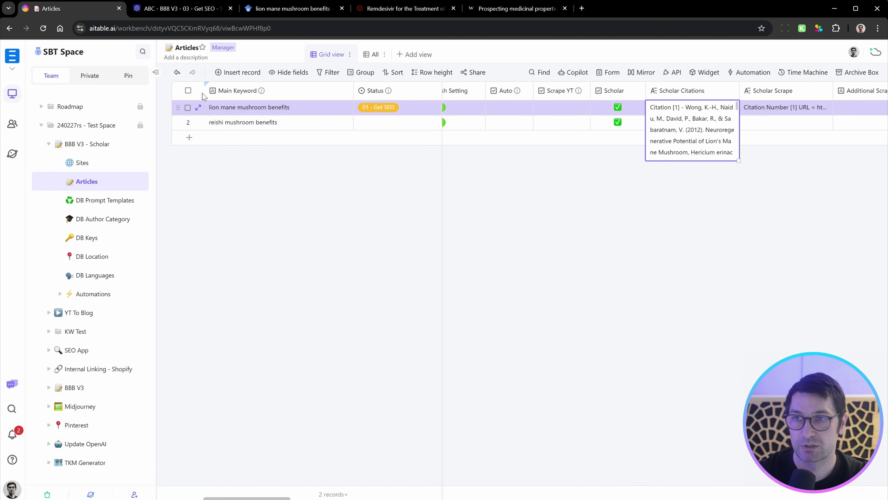
{"action": "left_click", "coordinate": [642, 214]}
{"action": "left_click", "coordinate": [175, 8]}
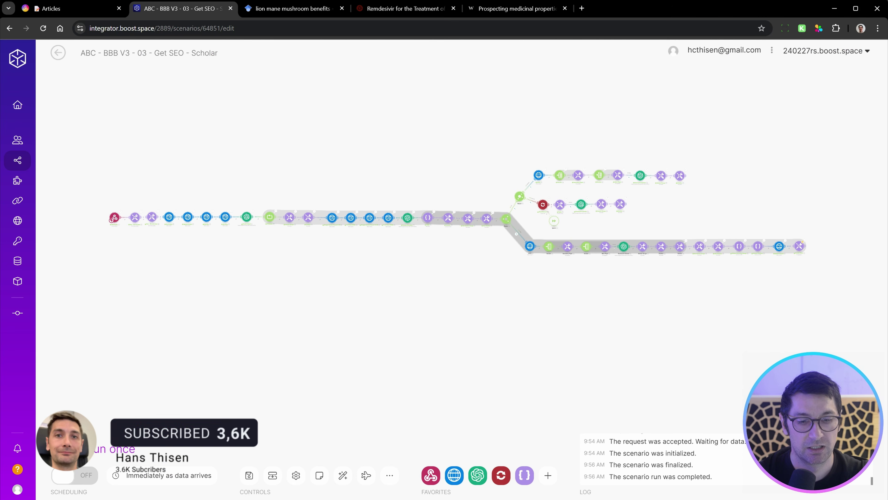